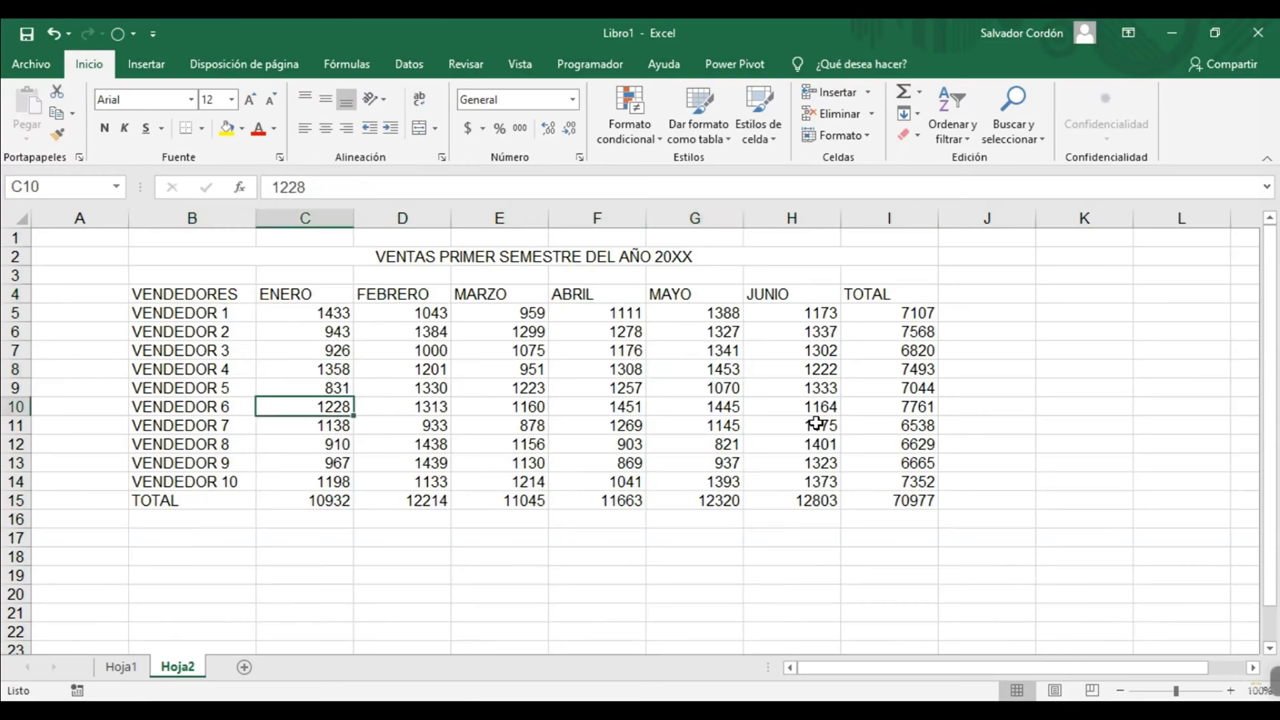
# Select the values in the TOTAL column from I5 through I15.
pyautogui.click(291, 337)
pyautogui.click(338, 462)
pyautogui.click(848, 422)
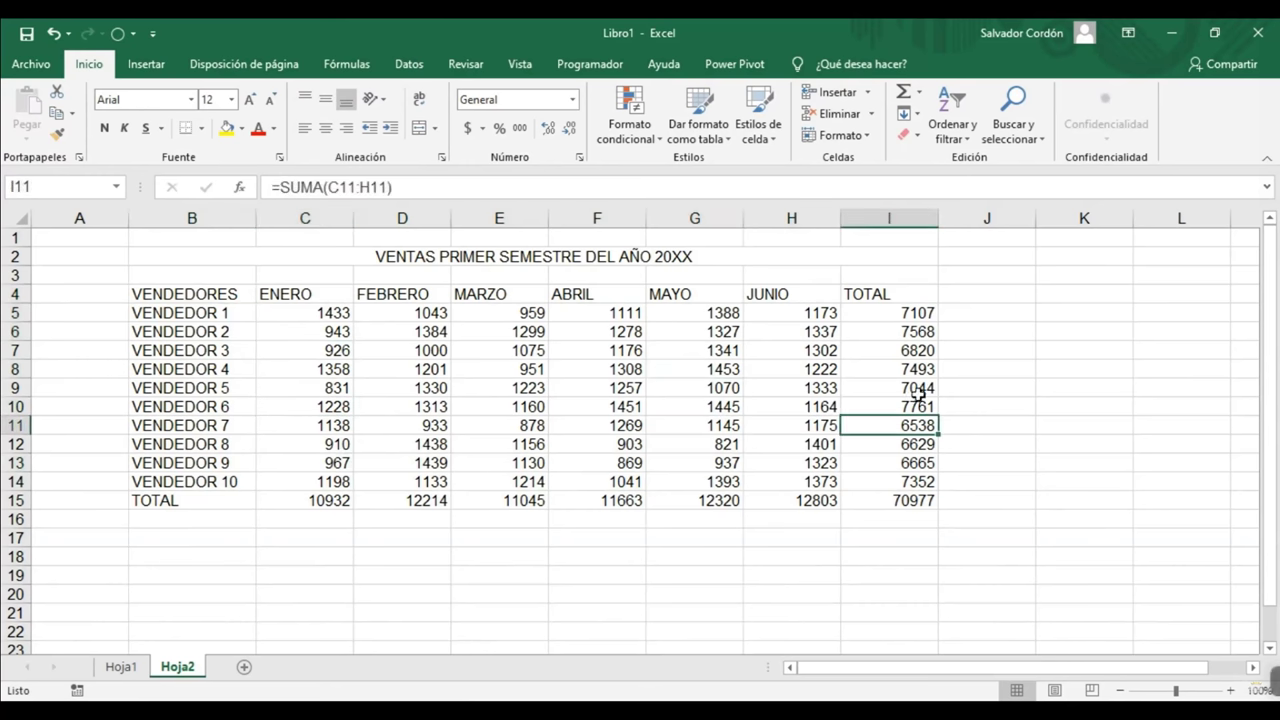
pyautogui.moveTo(917, 313); pyautogui.dragTo(925, 463)
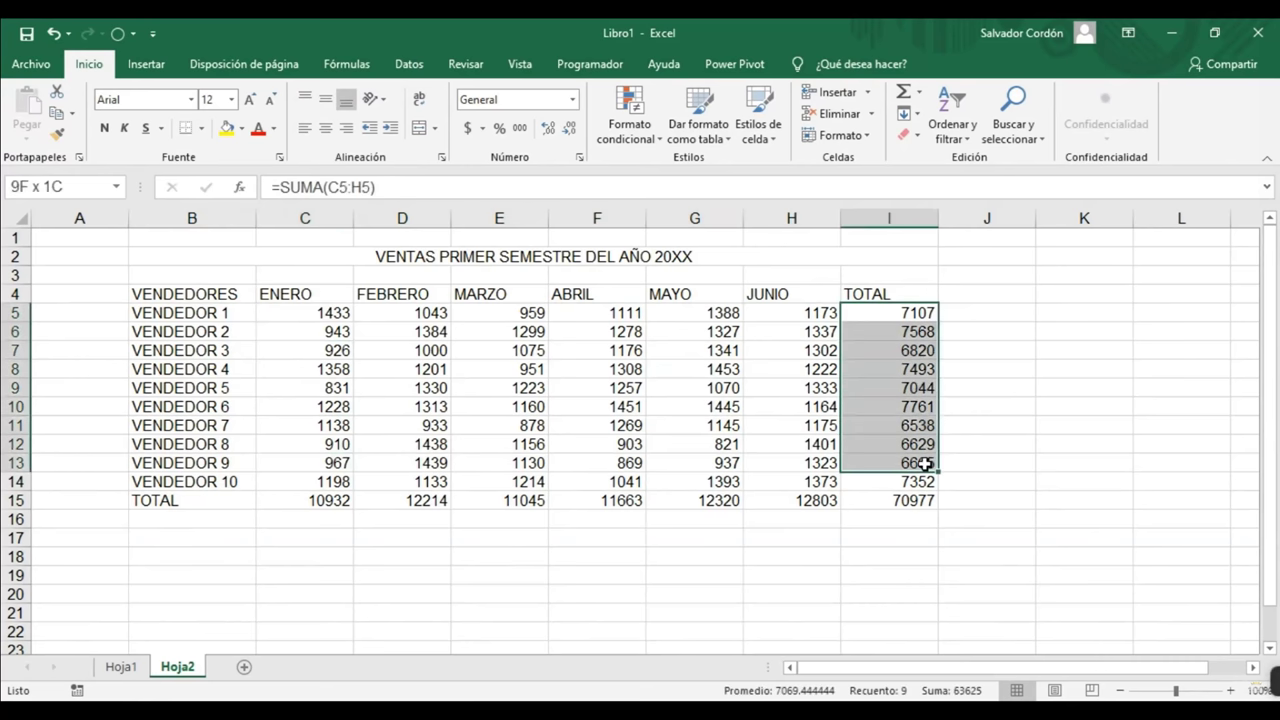
pyautogui.click(903, 369)
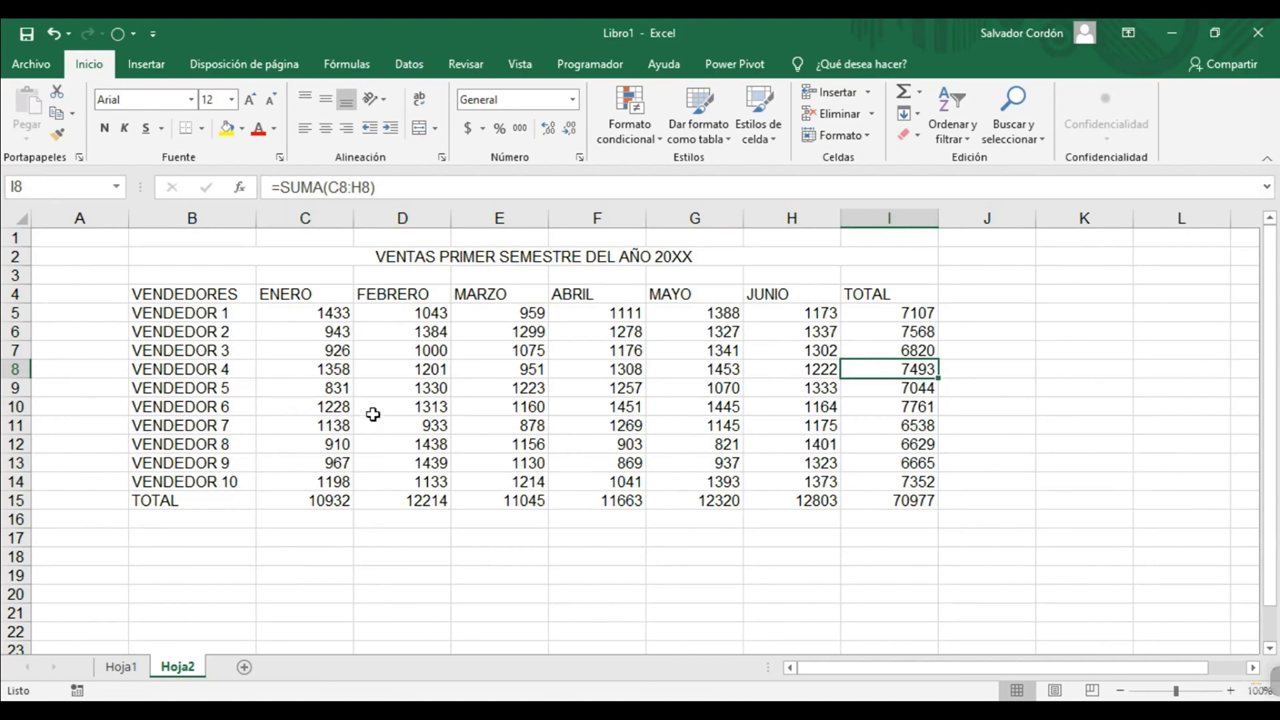
pyautogui.moveTo(903, 311); pyautogui.dragTo(900, 495)
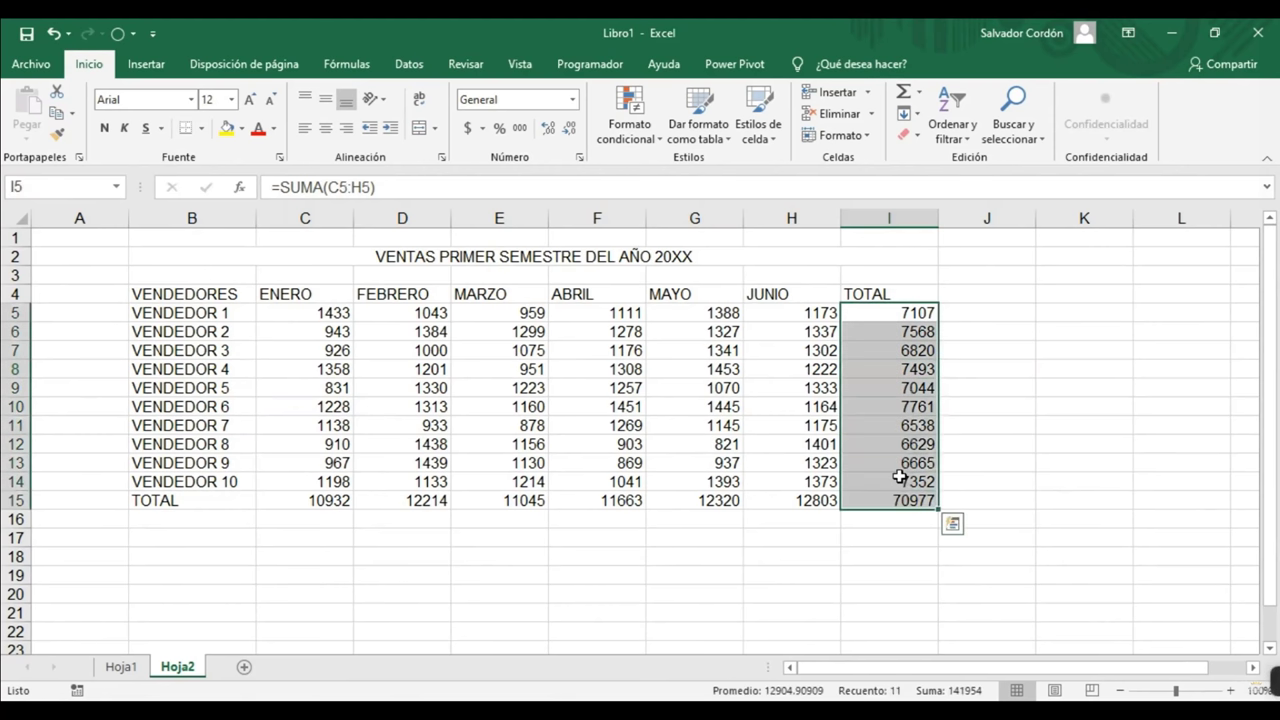
# Select the non-adjacent totals I5, I6, I8, I9, I10 and I14 together and fill them with yellow.
pyautogui.press('Down')
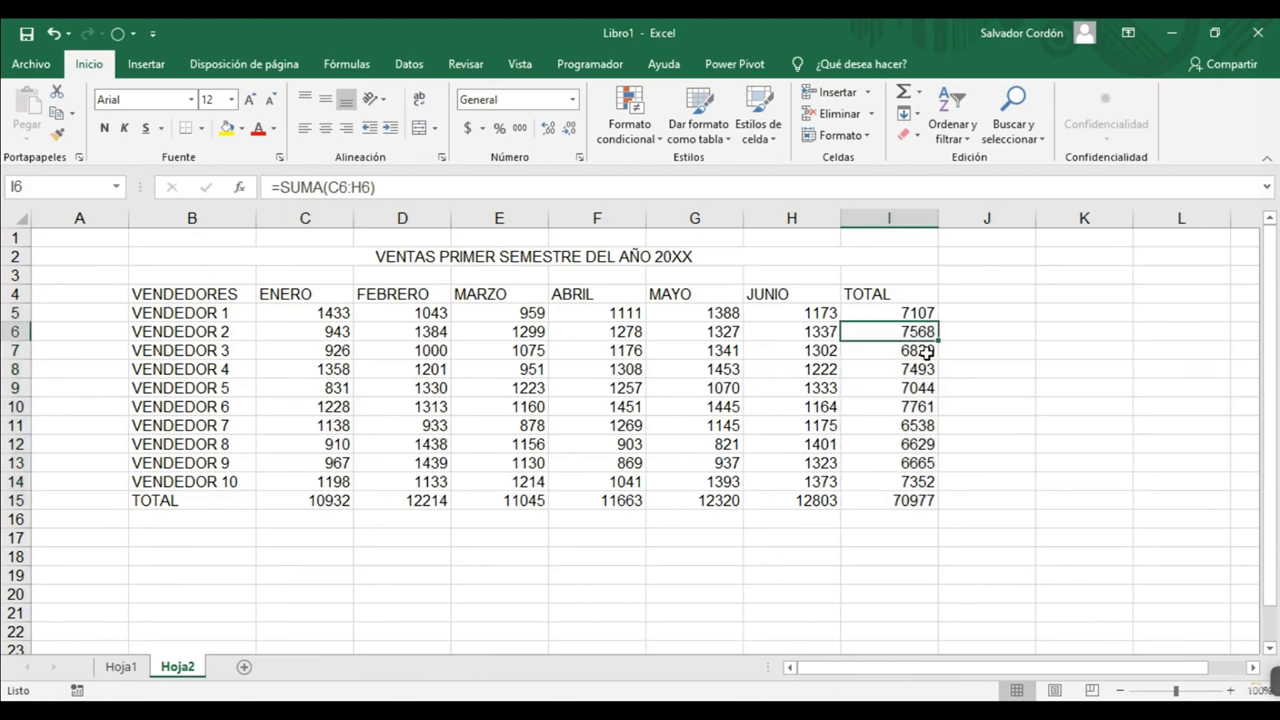
pyautogui.keyDown('ctrl'); pyautogui.click(918, 369); pyautogui.keyUp('ctrl')
pyautogui.keyDown('ctrl'); pyautogui.click(918, 388); pyautogui.keyUp('ctrl')
pyautogui.keyDown('ctrl'); pyautogui.click(918, 407); pyautogui.keyUp('ctrl')
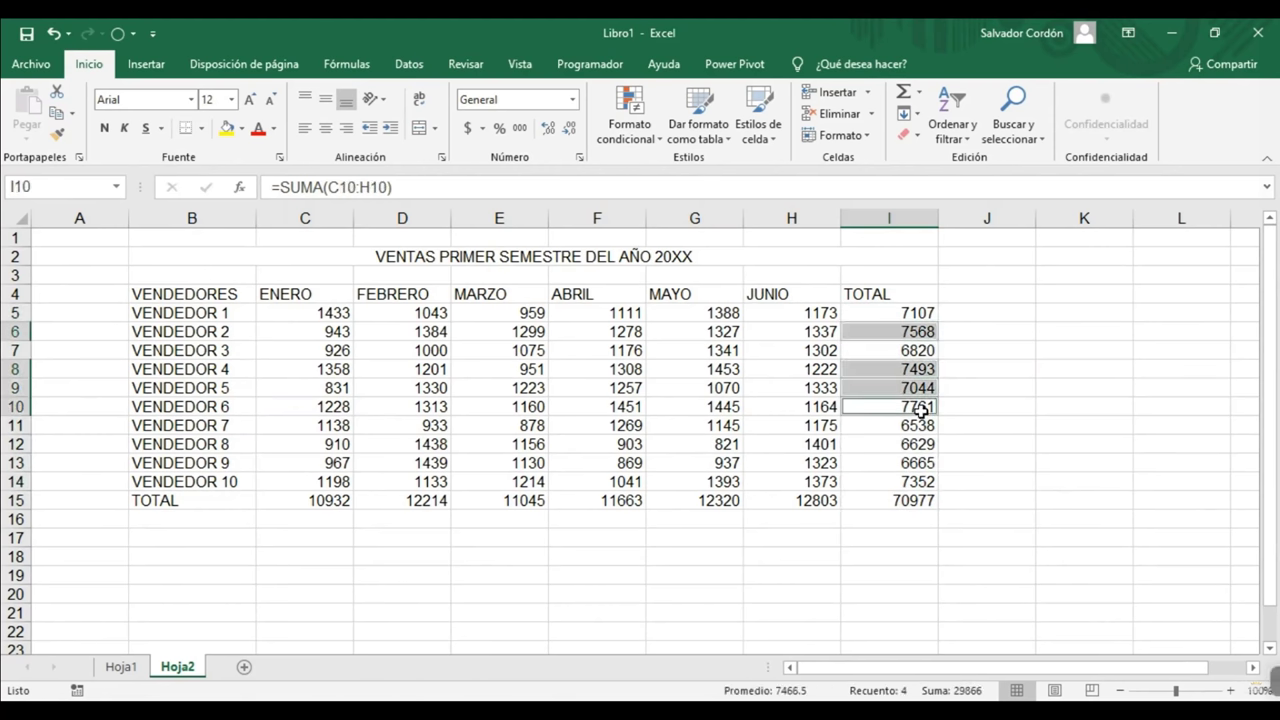
pyautogui.keyDown('ctrl'); pyautogui.click(925, 314); pyautogui.keyUp('ctrl')
pyautogui.keyDown('ctrl'); pyautogui.click(910, 481); pyautogui.keyUp('ctrl')
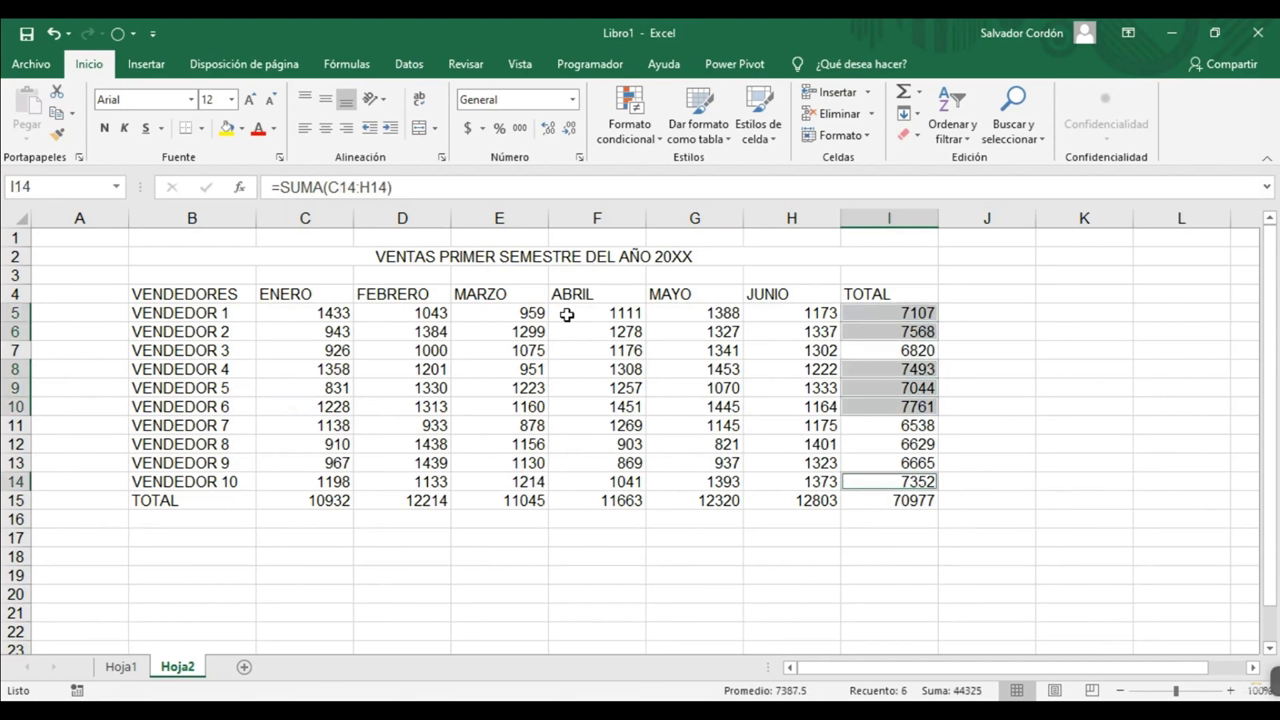
pyautogui.click(228, 128)
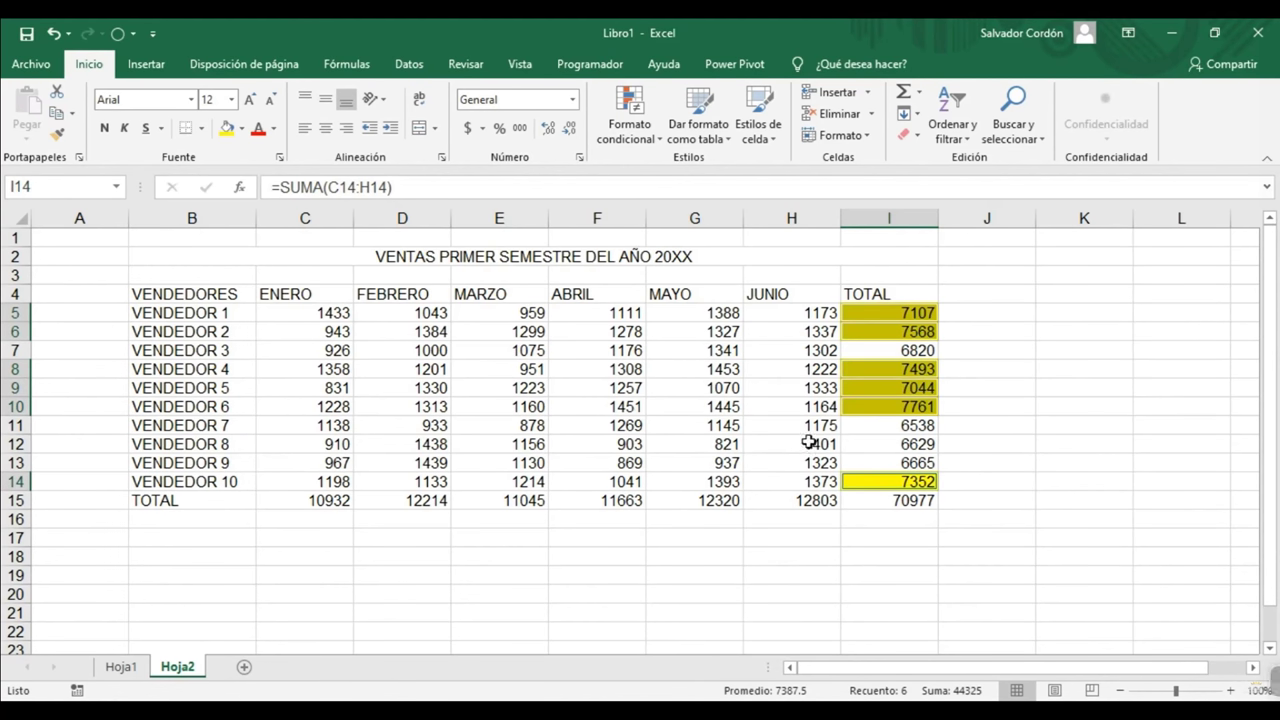
# Change the fill of the six selected totals to white and deselect them.
pyautogui.click(242, 133)
pyautogui.click(231, 173)
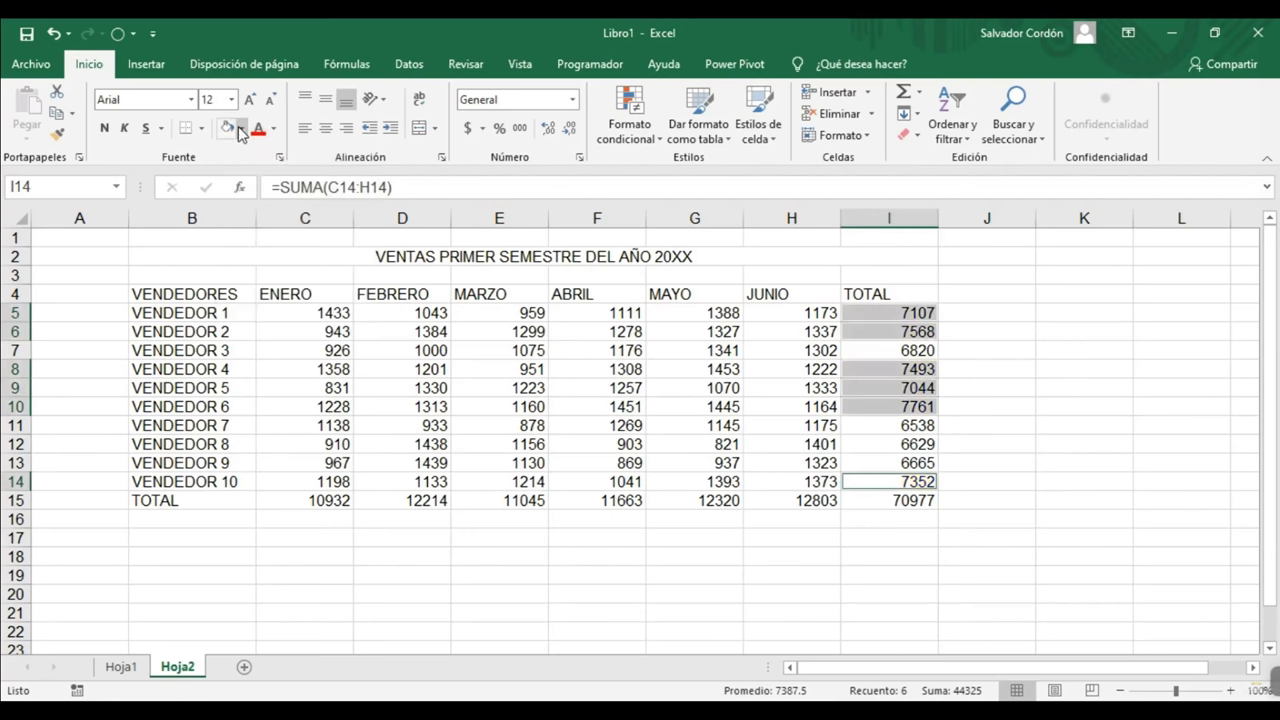
pyautogui.click(830, 386)
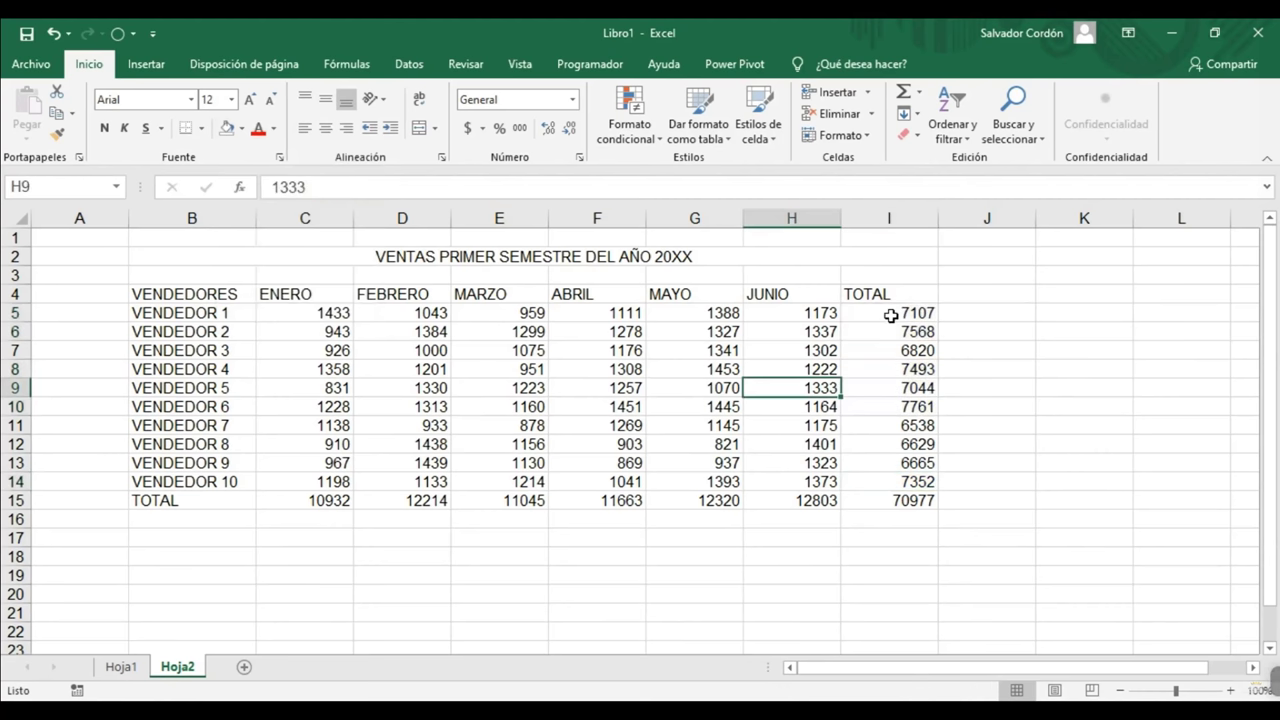
# Select the non-adjacent totals I5, I8, I9, I10 and I14 together and fill them with yellow.
pyautogui.click(890, 316)
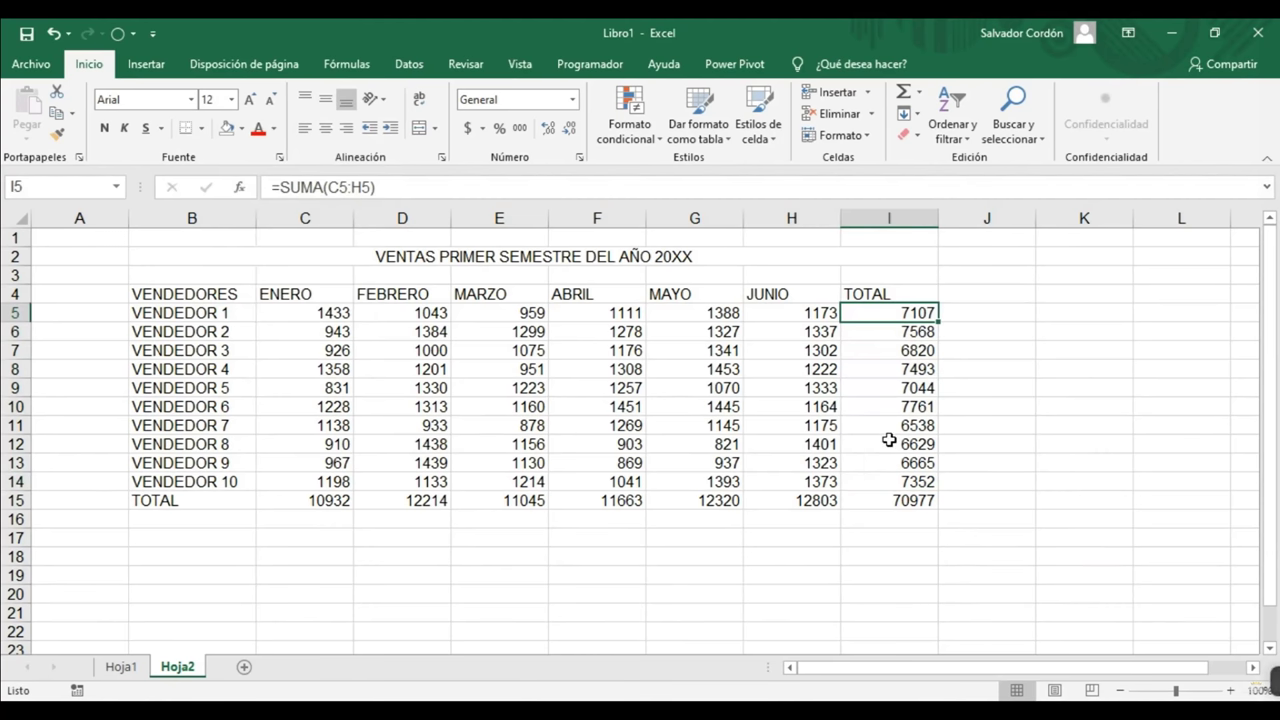
pyautogui.keyDown('ctrl'); pyautogui.click(915, 406); pyautogui.keyUp('ctrl')
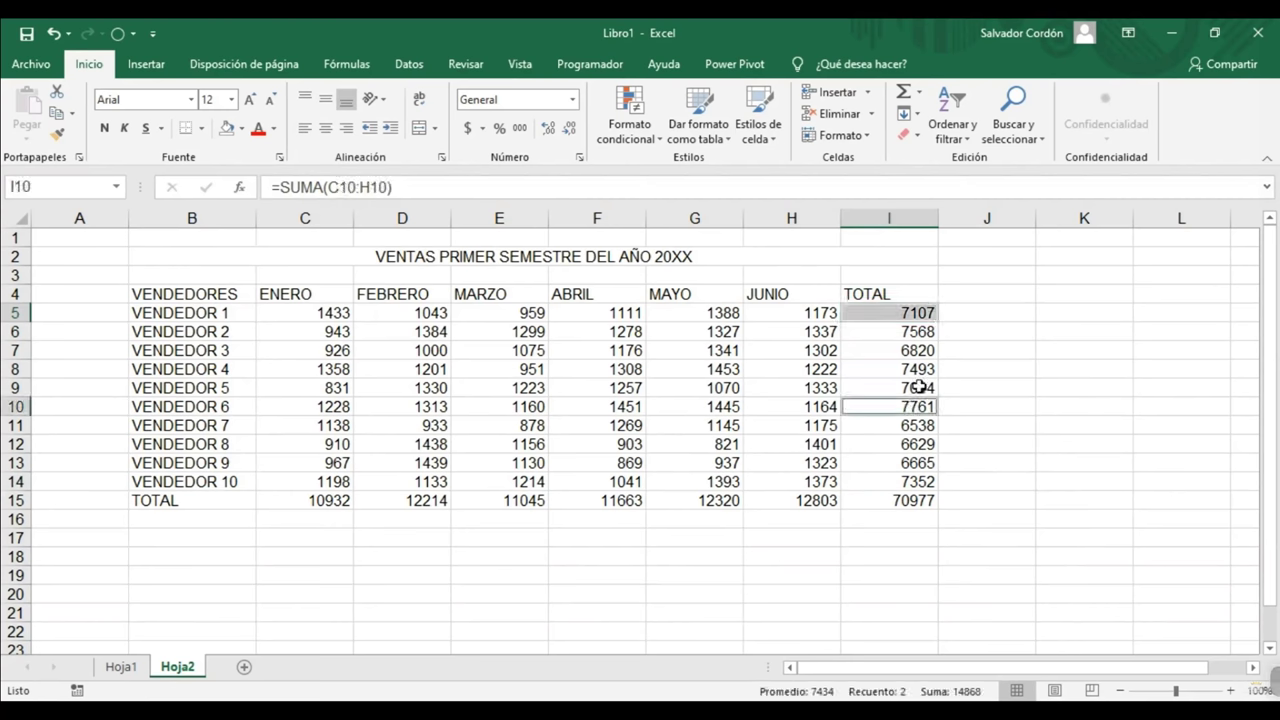
pyautogui.moveTo(918, 387); pyautogui.dragTo(920, 369)
pyautogui.keyDown('ctrl'); pyautogui.click(918, 481); pyautogui.keyUp('ctrl')
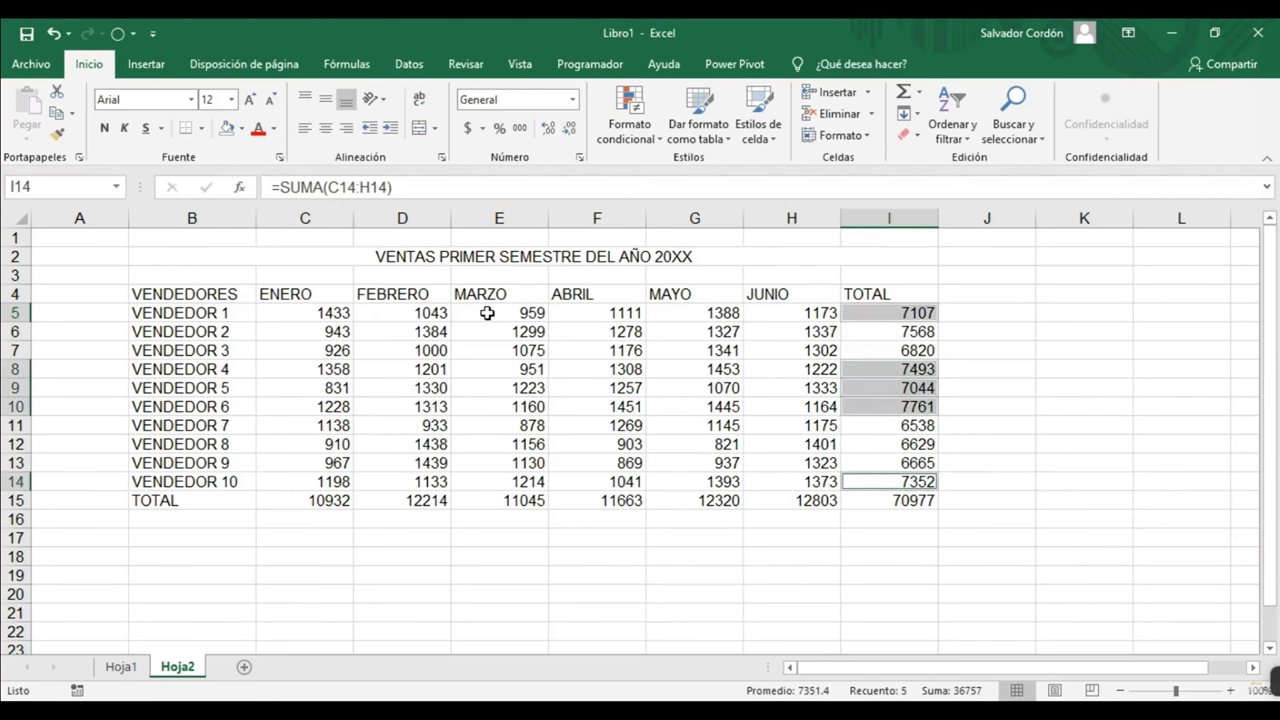
pyautogui.click(241, 128)
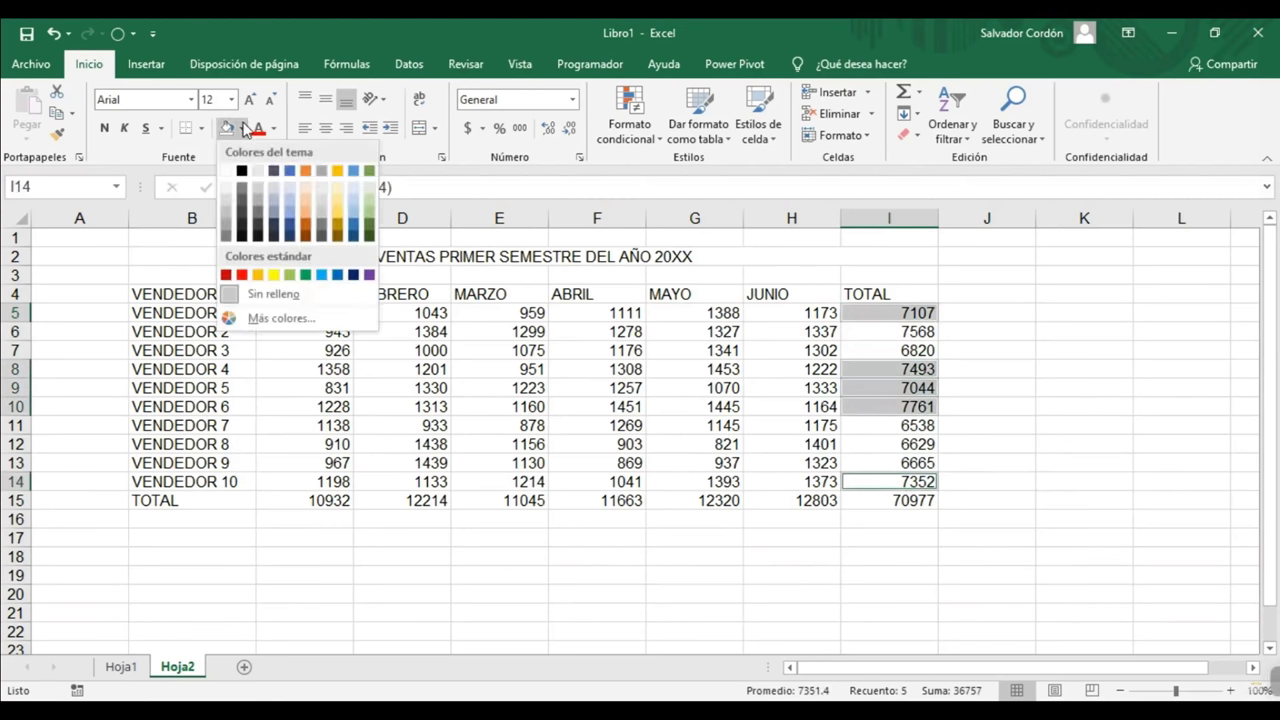
pyautogui.click(274, 275)
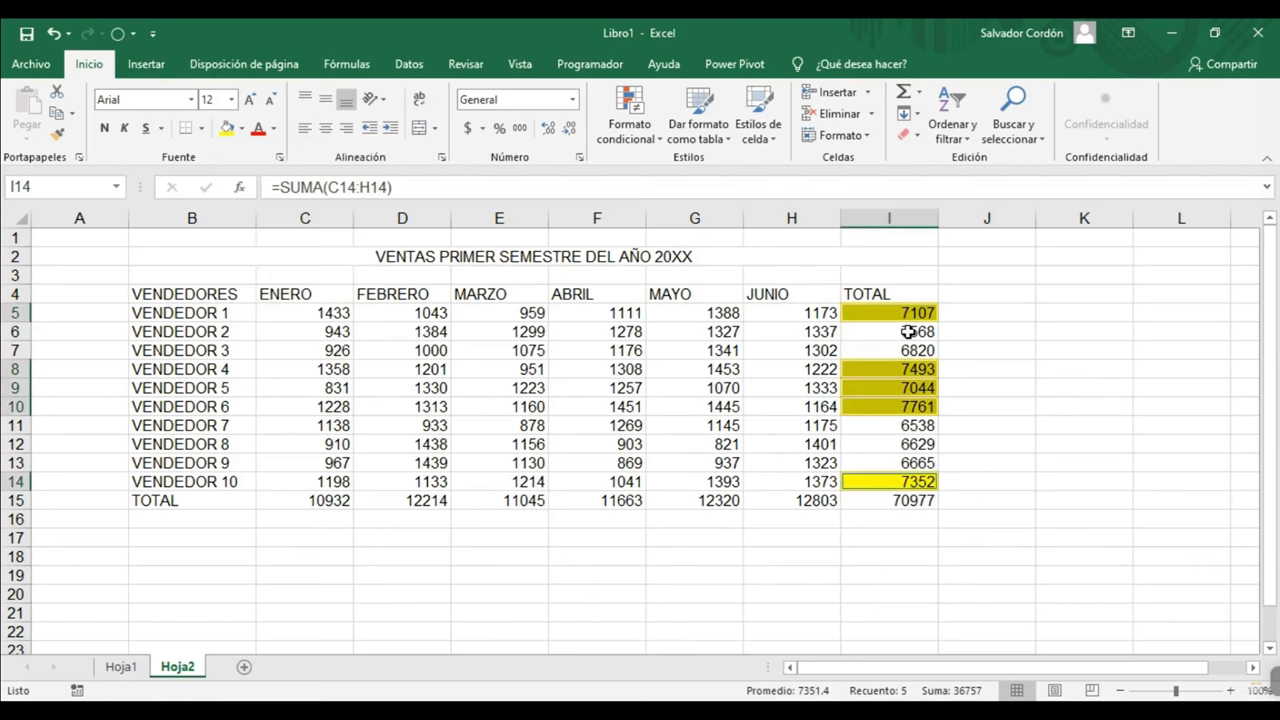
# Undo the last yellow fill on the totals.
pyautogui.moveTo(893, 425); pyautogui.dragTo(880, 461)
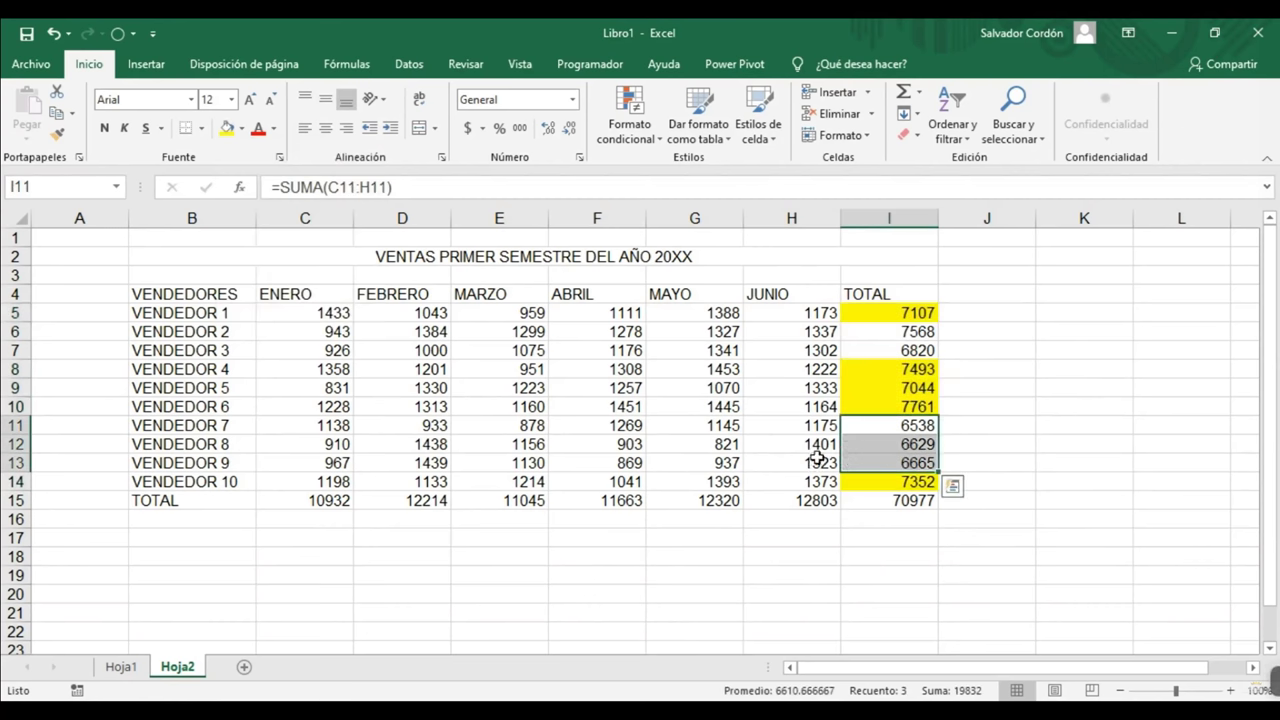
pyautogui.hotkey('ctrl', 'z')
pyautogui.click(728, 392)
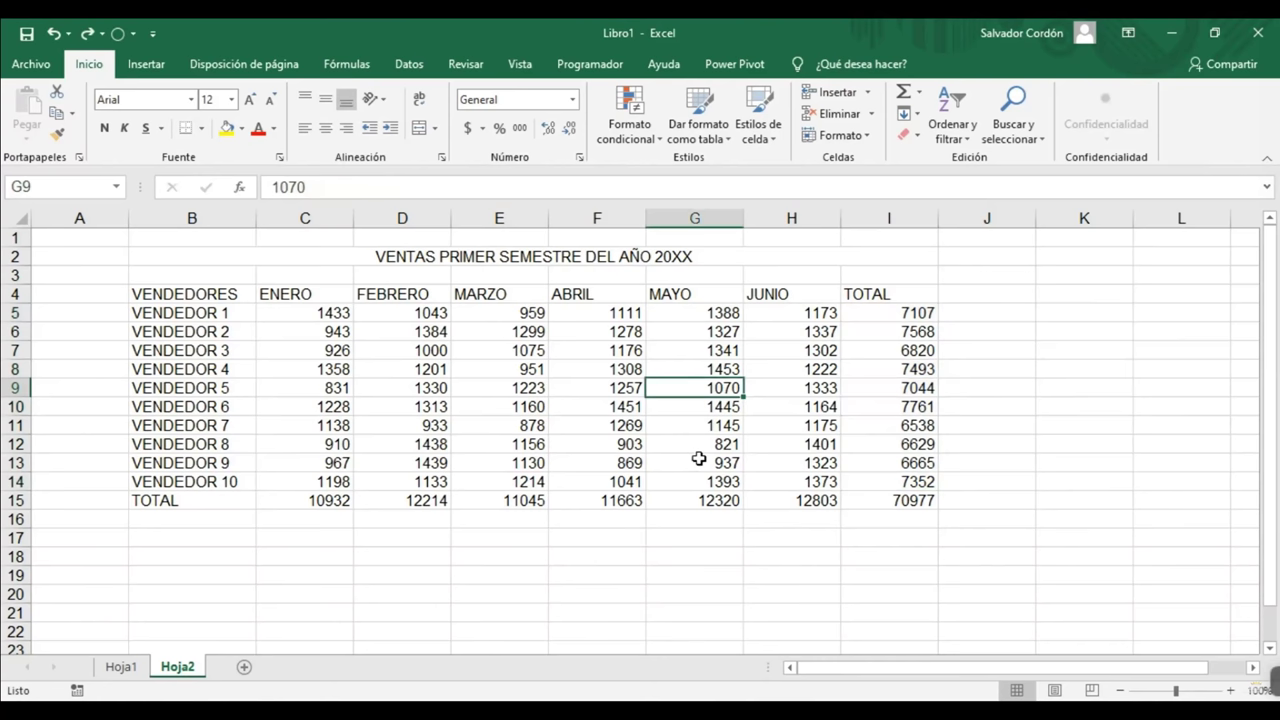
# Select the seller names in B5:B14, and then the VENDEDOR 1 row from B5 across to MAYO.
pyautogui.click(239, 313)
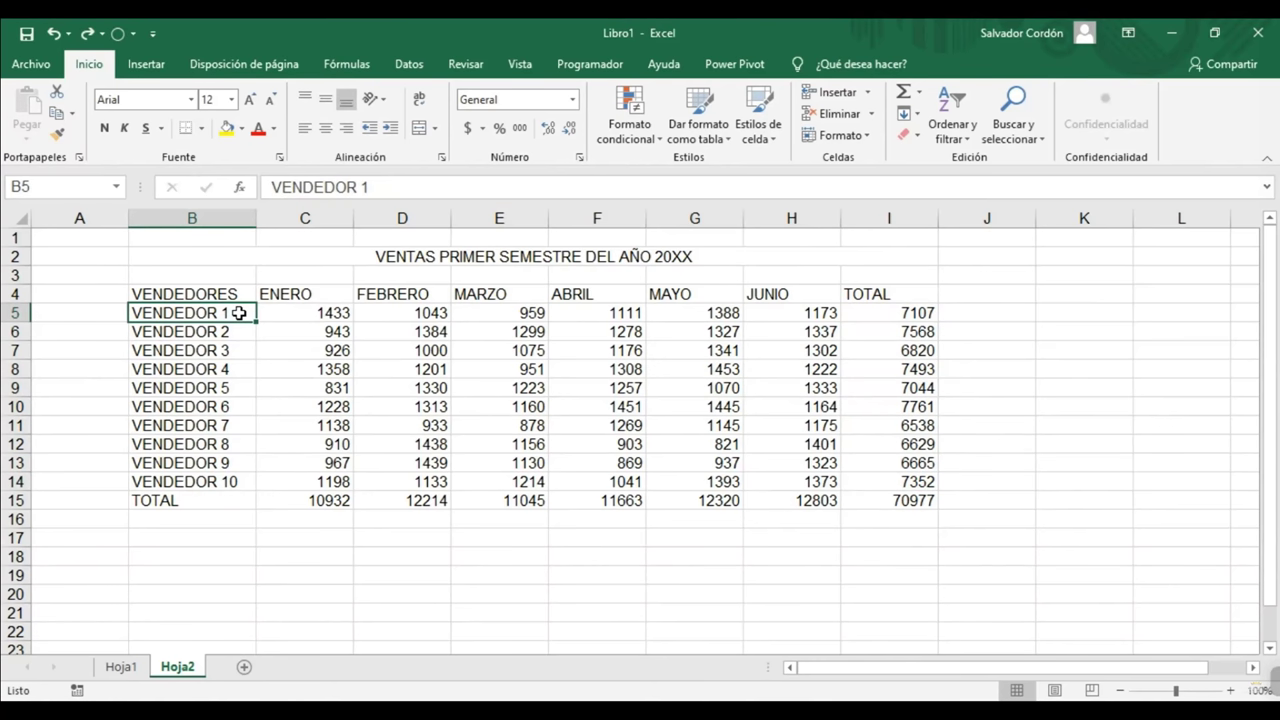
pyautogui.moveTo(239, 313); pyautogui.dragTo(245, 481)
pyautogui.moveTo(243, 313); pyautogui.dragTo(673, 318)
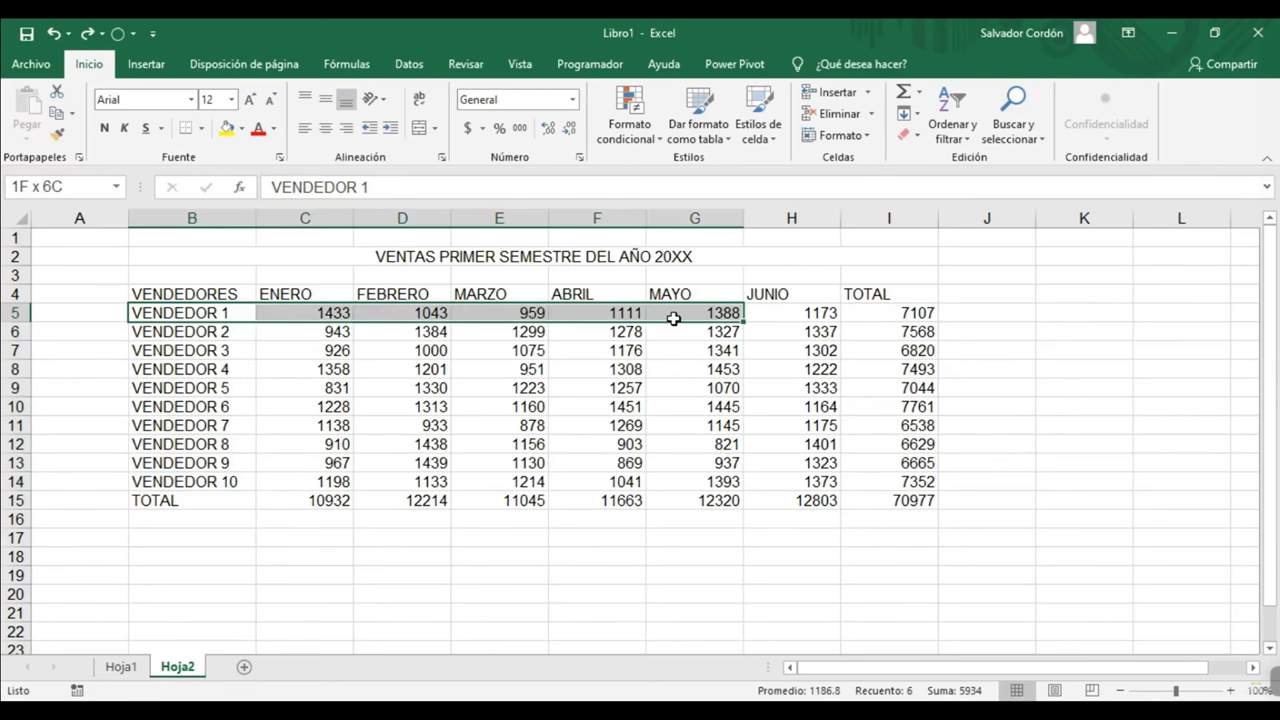
pyautogui.moveTo(673, 318); pyautogui.dragTo(91, 271)
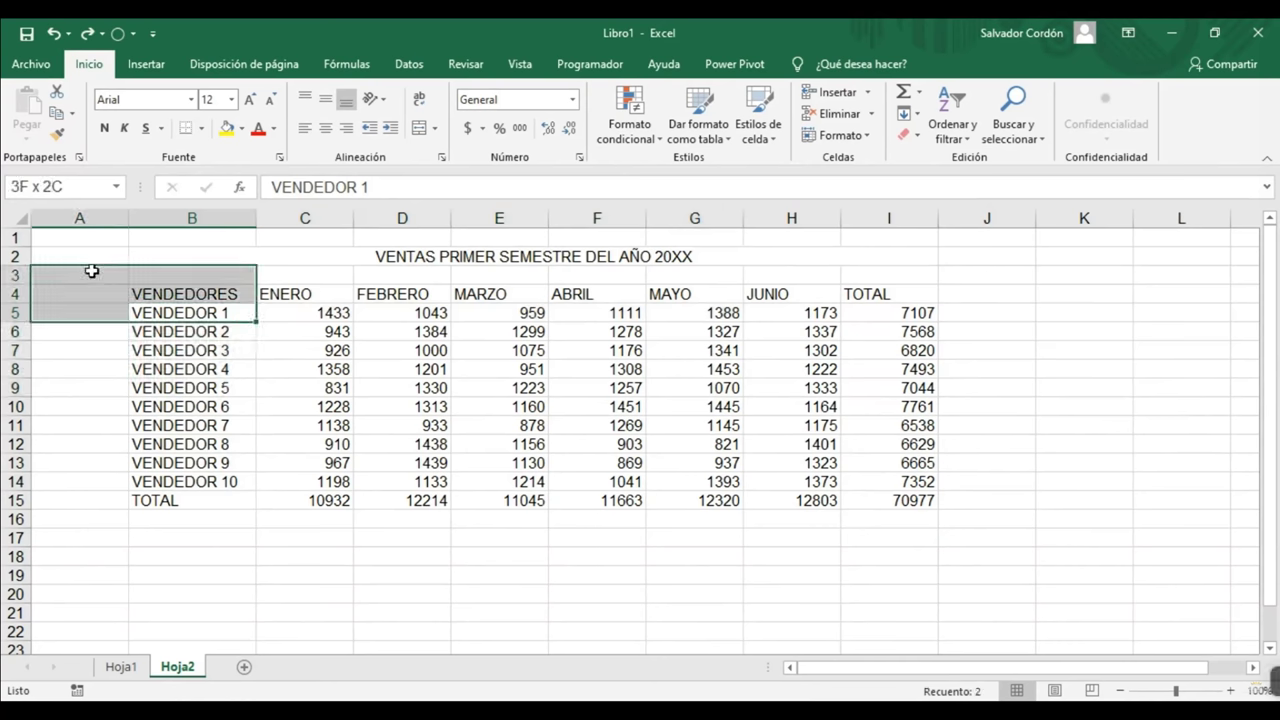
pyautogui.click(396, 445)
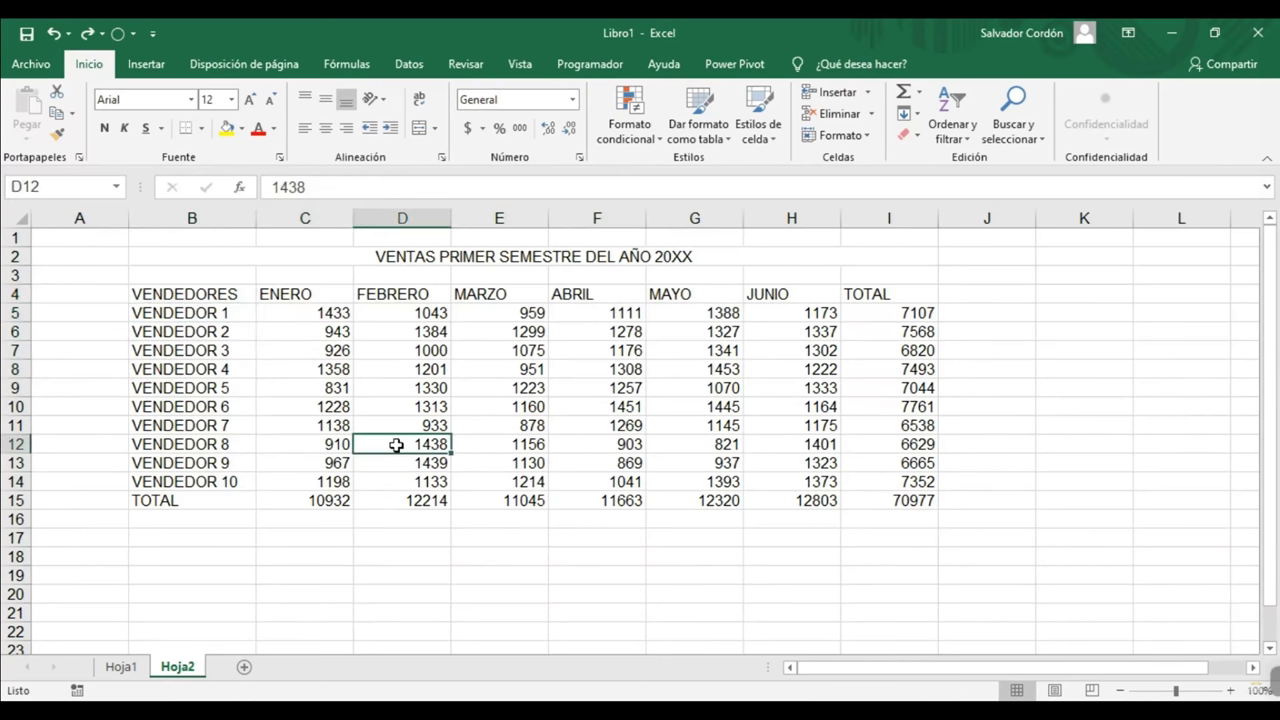
# Select the sales table from the VENDEDORES header in B4 through the grand total in I15.
pyautogui.click(210, 295)
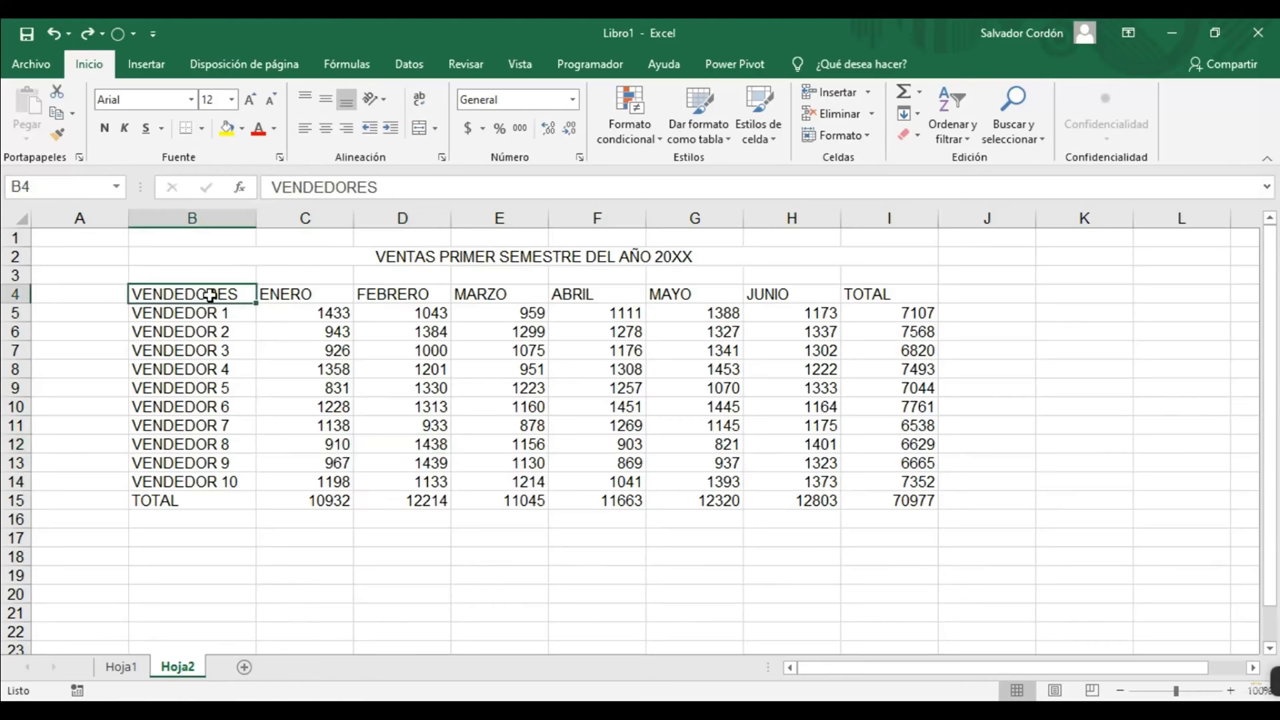
pyautogui.moveTo(210, 295); pyautogui.dragTo(927, 504)
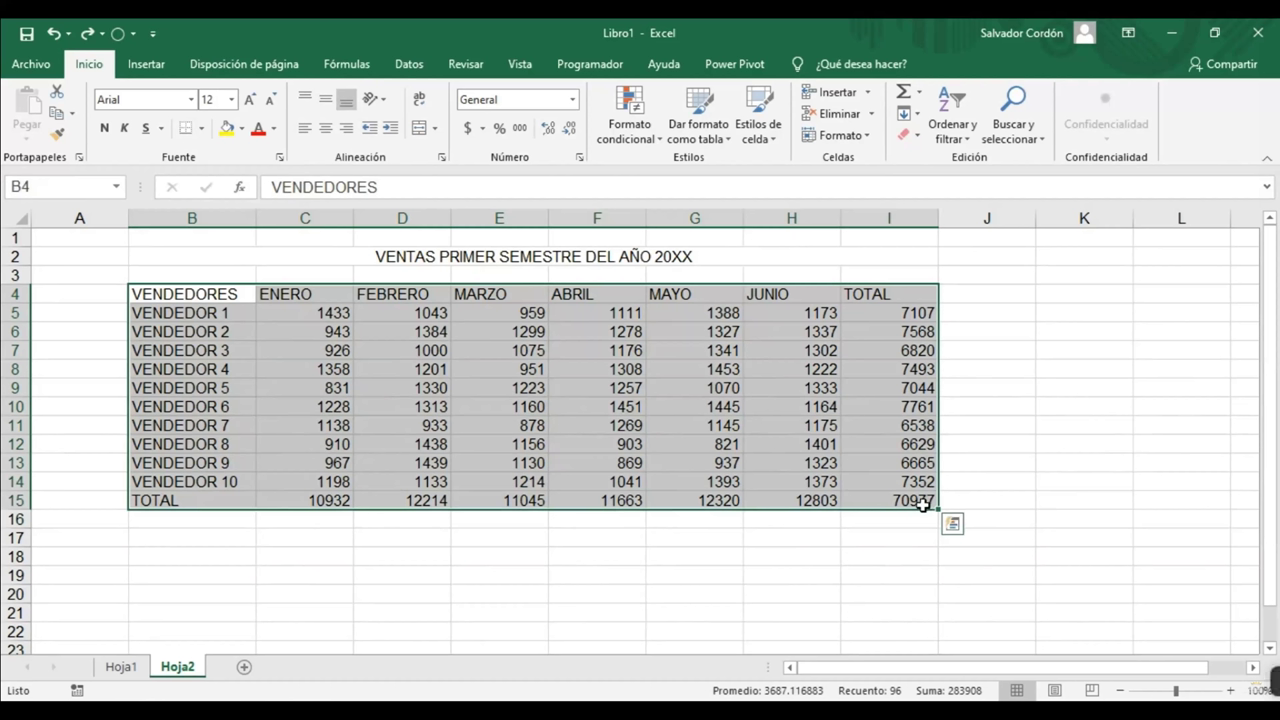
pyautogui.click(320, 366)
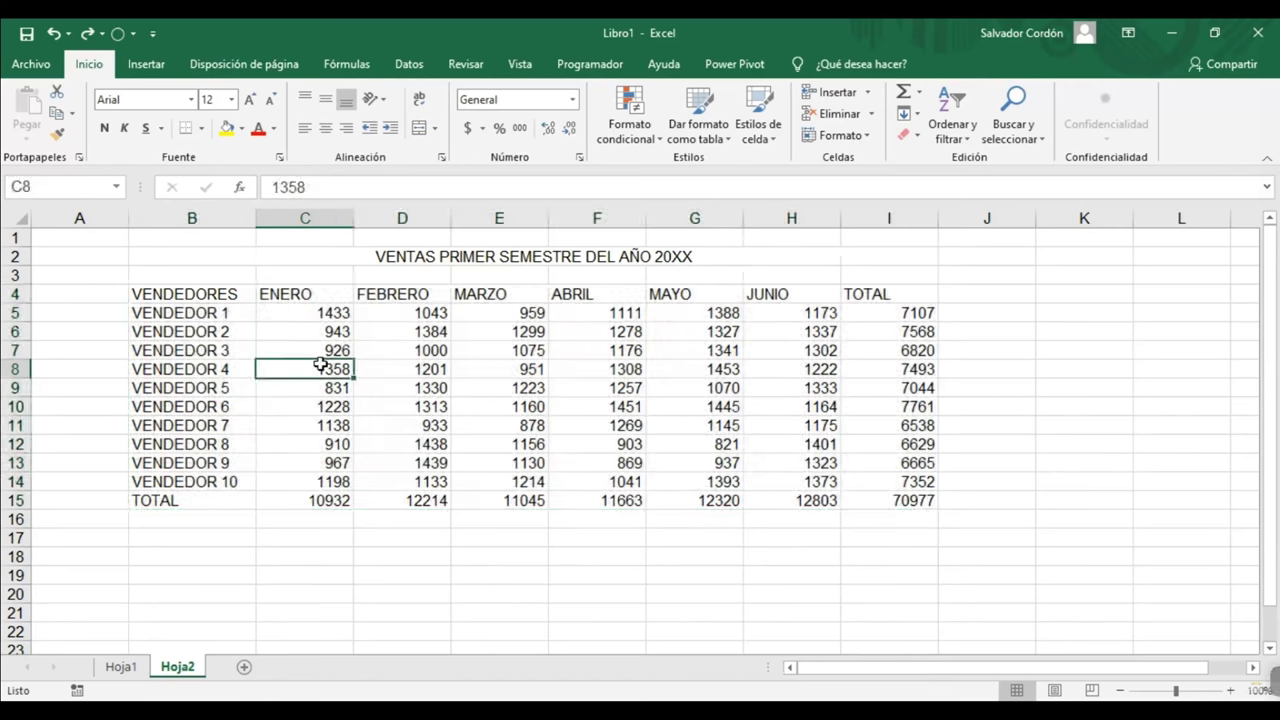
# Jump the active cell repeatedly between the table's corners B4, I4, I15 and B15, ending on B4.
pyautogui.hotkey('ctrl', 'Up')
pyautogui.hotkey('ctrl', 'Left')
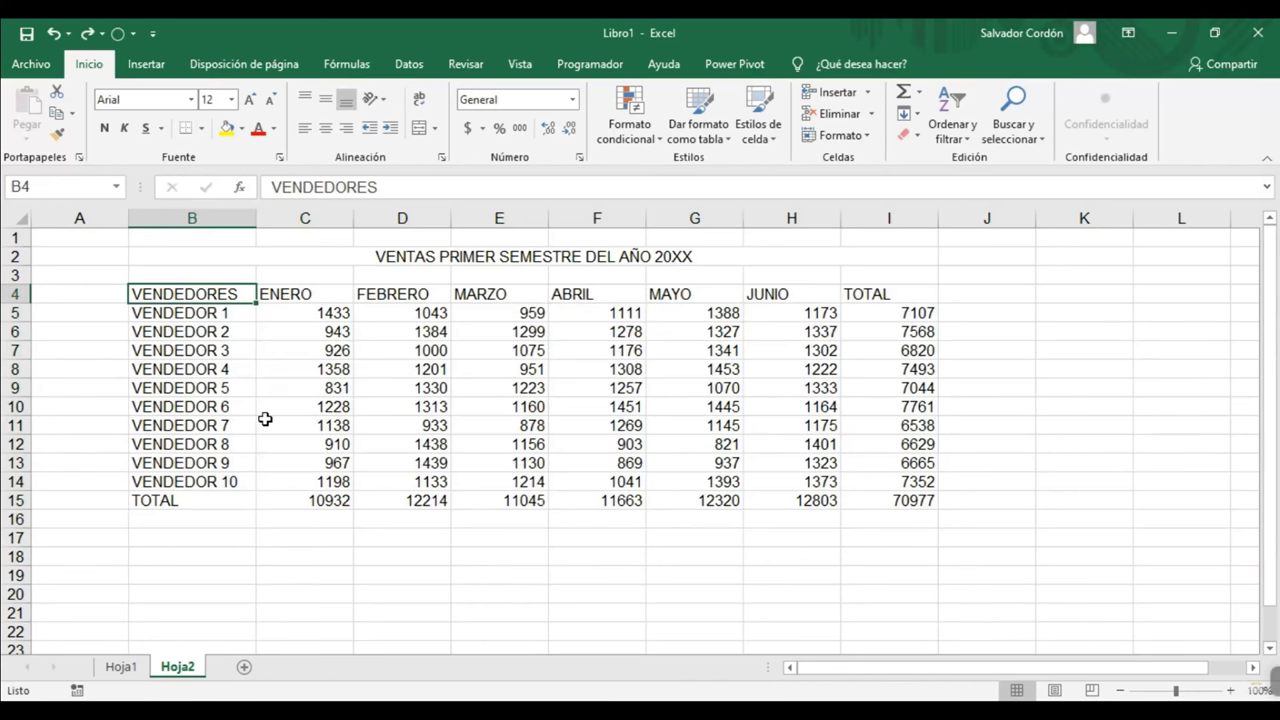
pyautogui.hotkey('ctrl', 'Right')
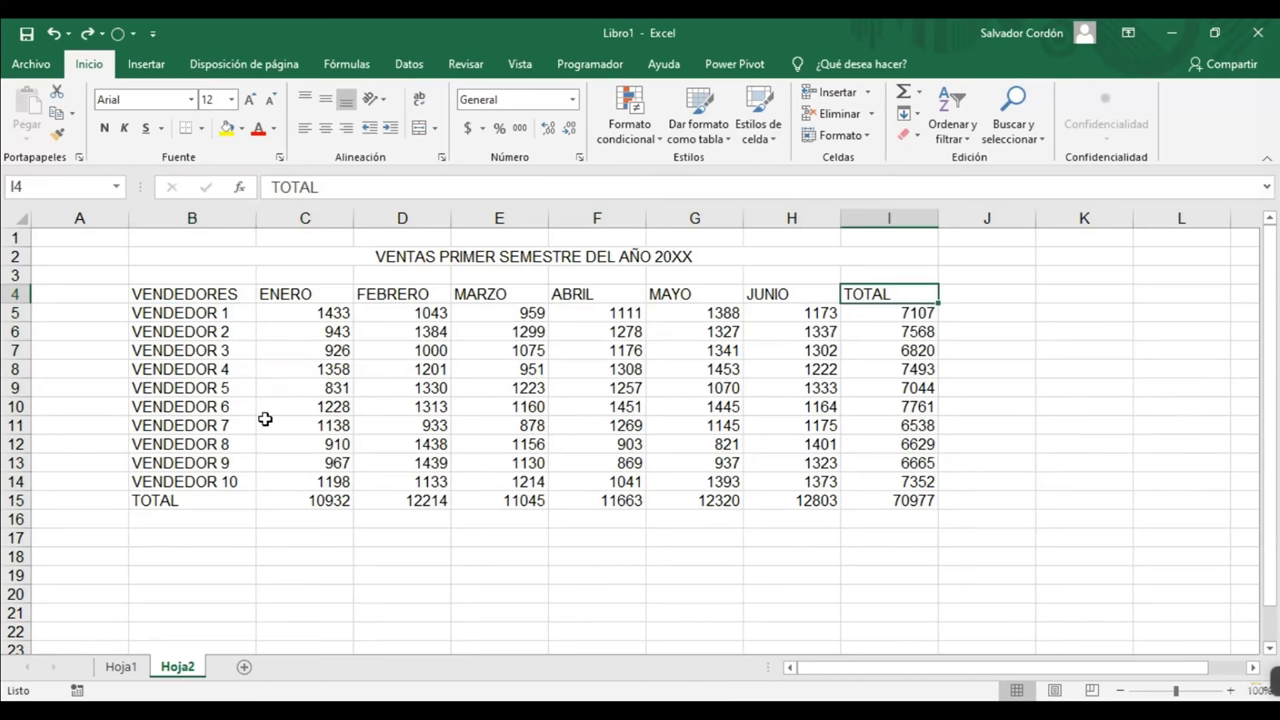
pyautogui.hotkey('ctrl', 'Down')
pyautogui.hotkey('ctrl', 'Left')
pyautogui.hotkey('ctrl', 'Up')
pyautogui.hotkey('ctrl', 'Right')
pyautogui.hotkey('ctrl', 'Down')
pyautogui.hotkey('ctrl', 'Left')
pyautogui.hotkey('ctrl', 'Right')
pyautogui.hotkey('ctrl', 'Up')
pyautogui.hotkey('ctrl', 'Left')
pyautogui.hotkey('ctrl', 'Down')
pyautogui.hotkey('ctrl', 'Up')
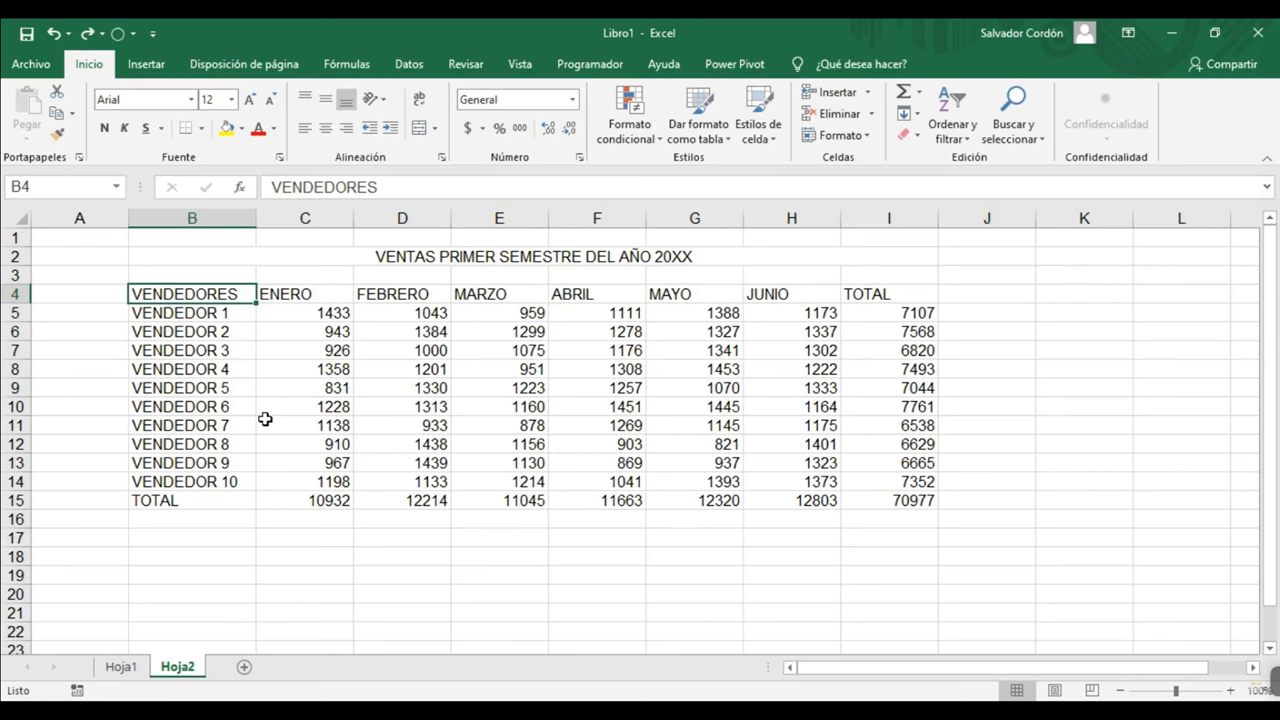
# Extend the selection cell by cell from B4 to G15, and then collapse it back to B4.
pyautogui.hotkey('shift', 'Right')
pyautogui.hotkey('shift', 'Right')
pyautogui.hotkey('shift', 'Right')
pyautogui.hotkey('shift', 'Right')
pyautogui.hotkey('shift', 'Right')
pyautogui.hotkey('shift', 'Down')
pyautogui.hotkey('shift', 'Down')
pyautogui.hotkey('shift', 'Down')
pyautogui.hotkey('shift', 'Down')
pyautogui.hotkey('shift', 'Down')
pyautogui.hotkey('shift', 'Down')
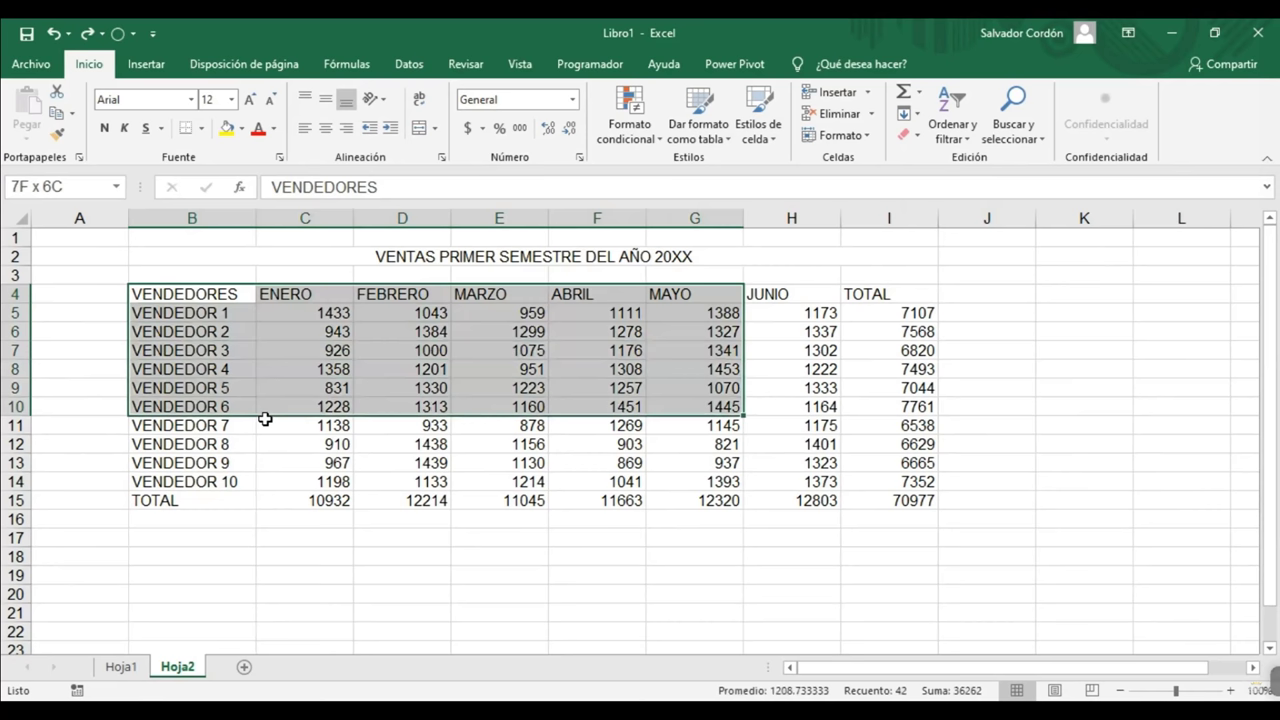
pyautogui.hotkey('shift', 'Down')
pyautogui.hotkey('shift', 'Down')
pyautogui.hotkey('shift', 'Down')
pyautogui.hotkey('shift', 'Down')
pyautogui.hotkey('shift', 'Down')
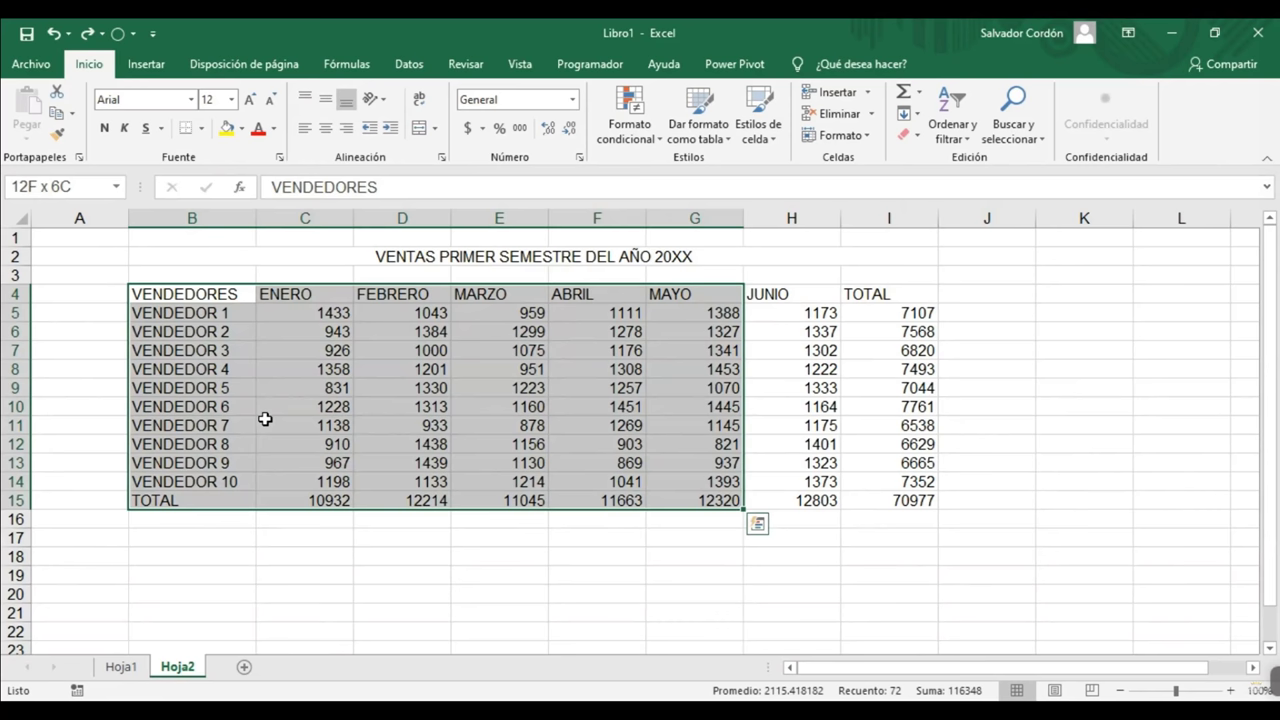
pyautogui.hotkey('shift', 'BackSpace')
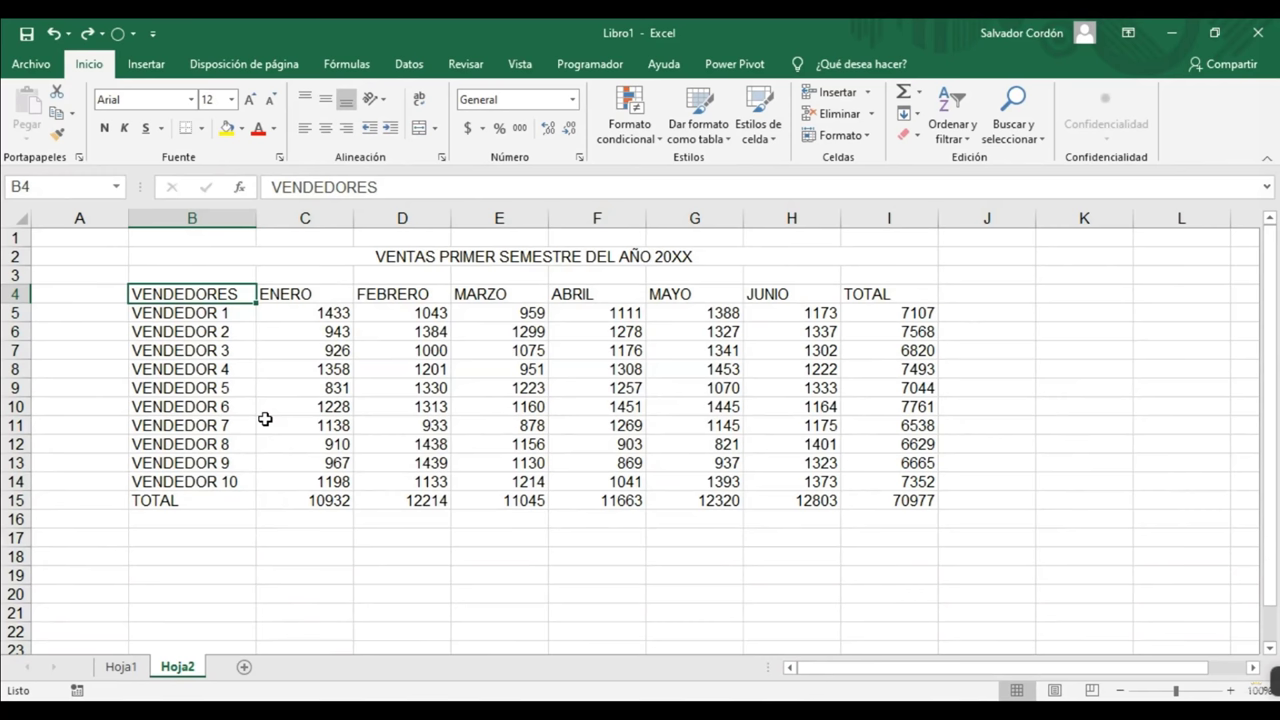
# Select the whole sales table around B4 at once, and then the entire row 16.
pyautogui.hotkey('ctrl', 'a')
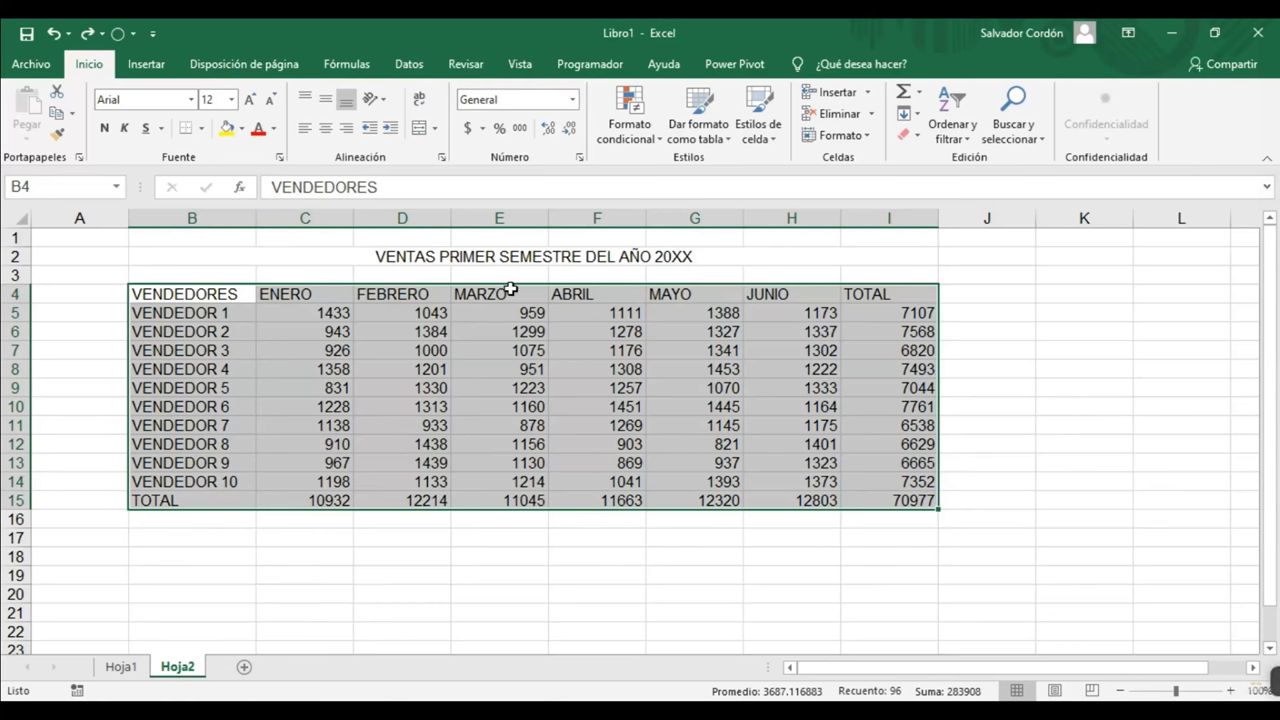
pyautogui.click(14, 519)
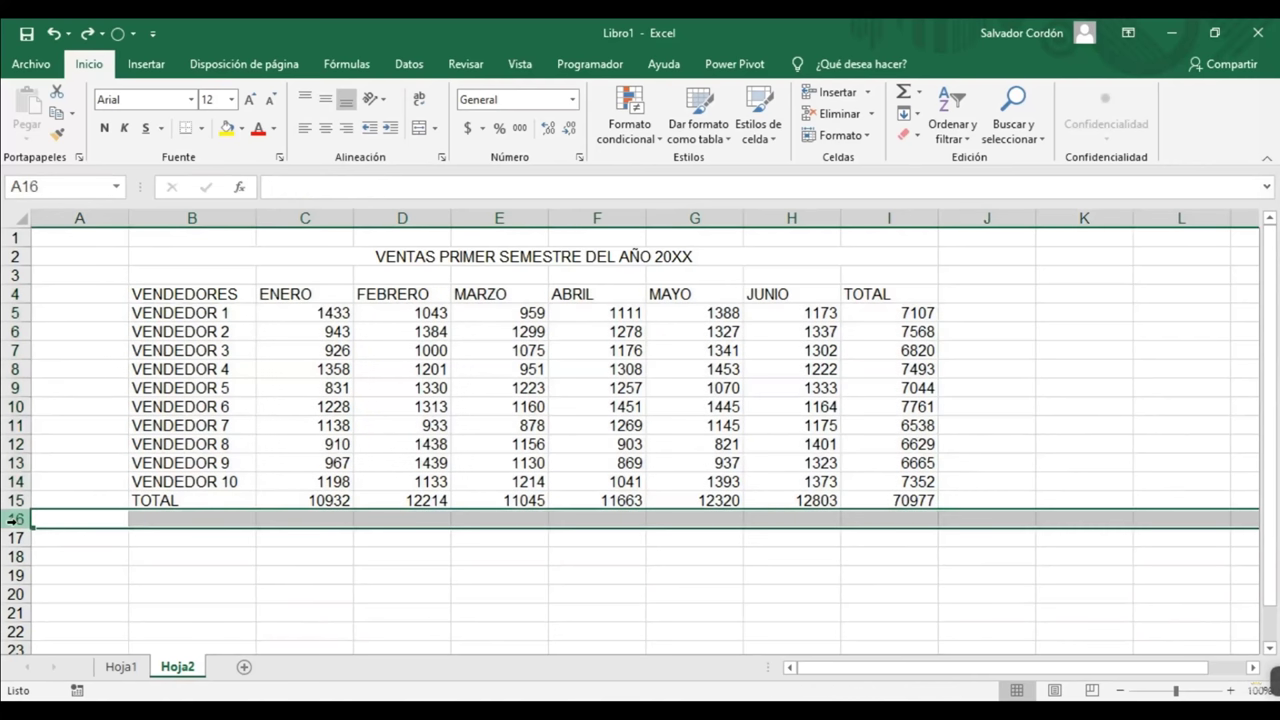
pyautogui.click(694, 406)
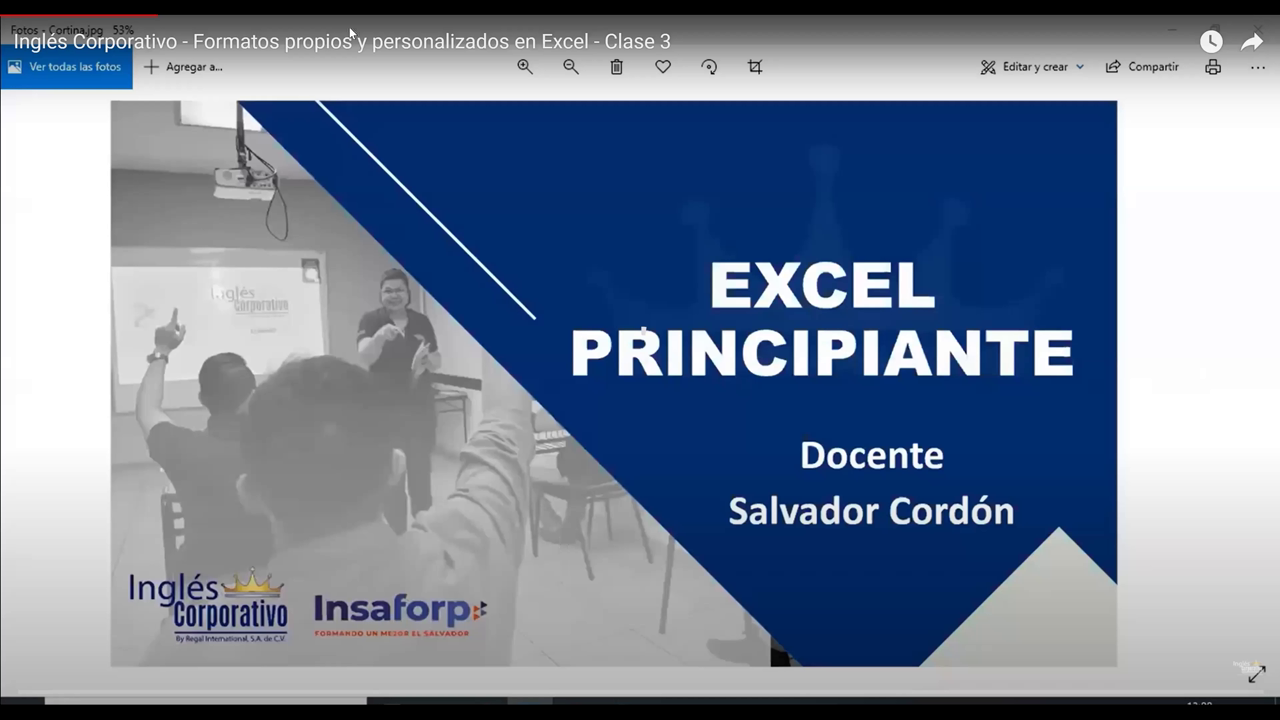
# Exit the full-screen YouTube video and close its browser tab.
pyautogui.press('Escape')
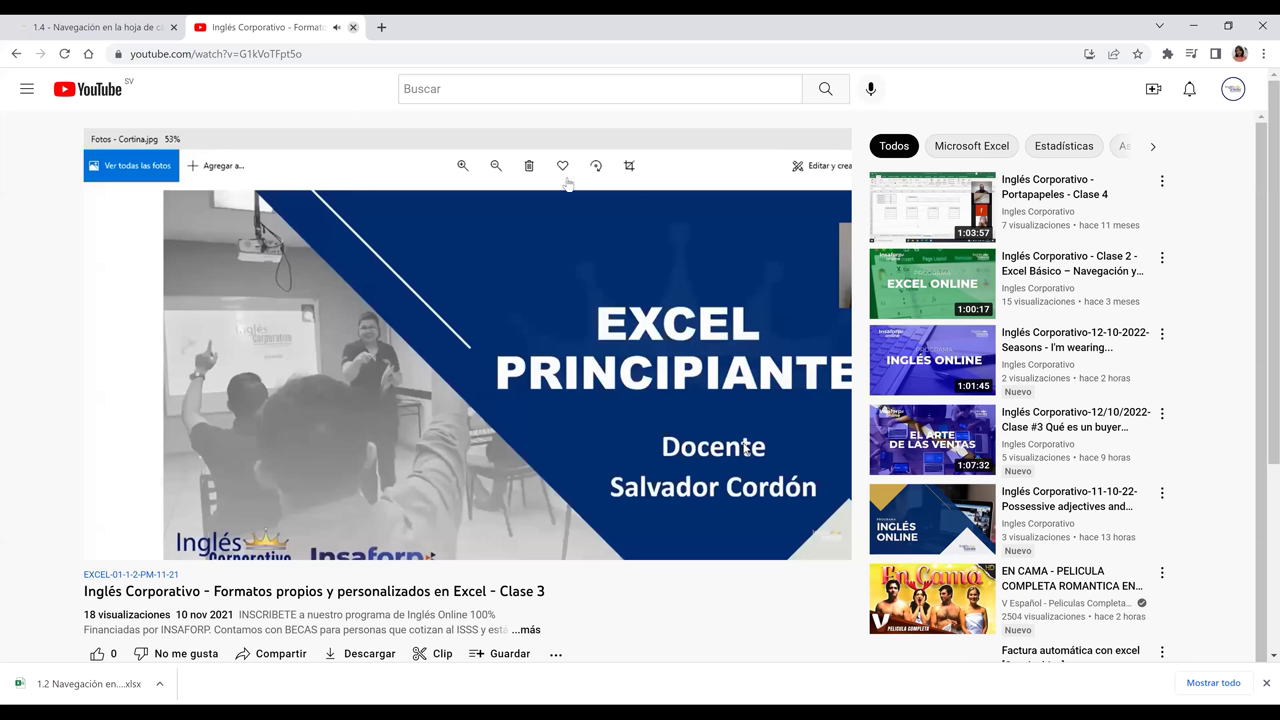
pyautogui.hotkey('ctrl', 'w')
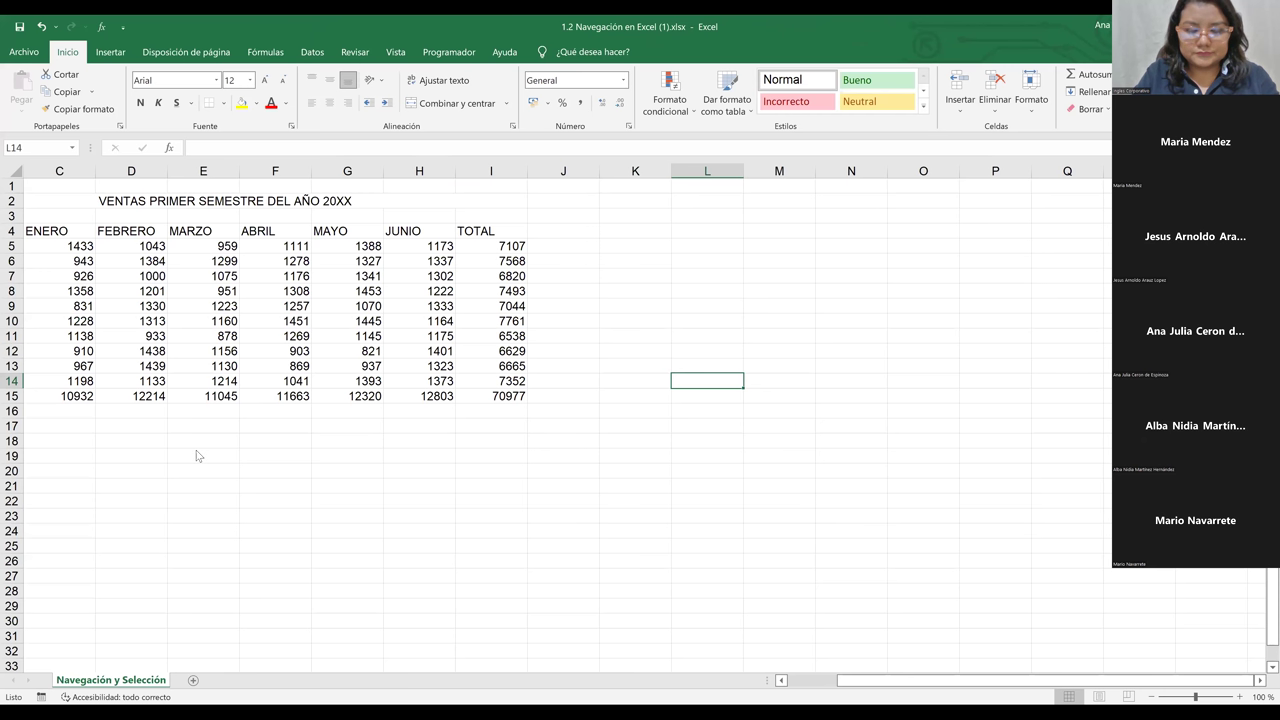
# Select the entire worksheet at once.
pyautogui.click(285, 470)
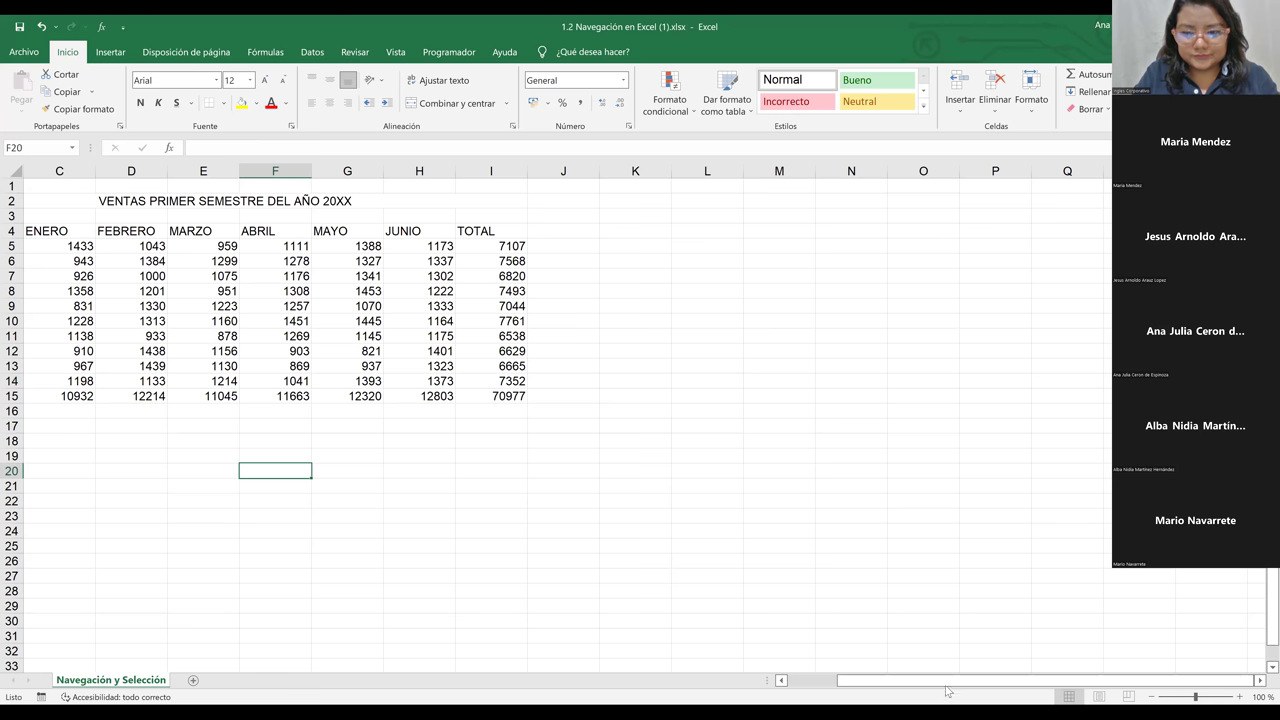
pyautogui.moveTo(866, 682); pyautogui.dragTo(815, 682)
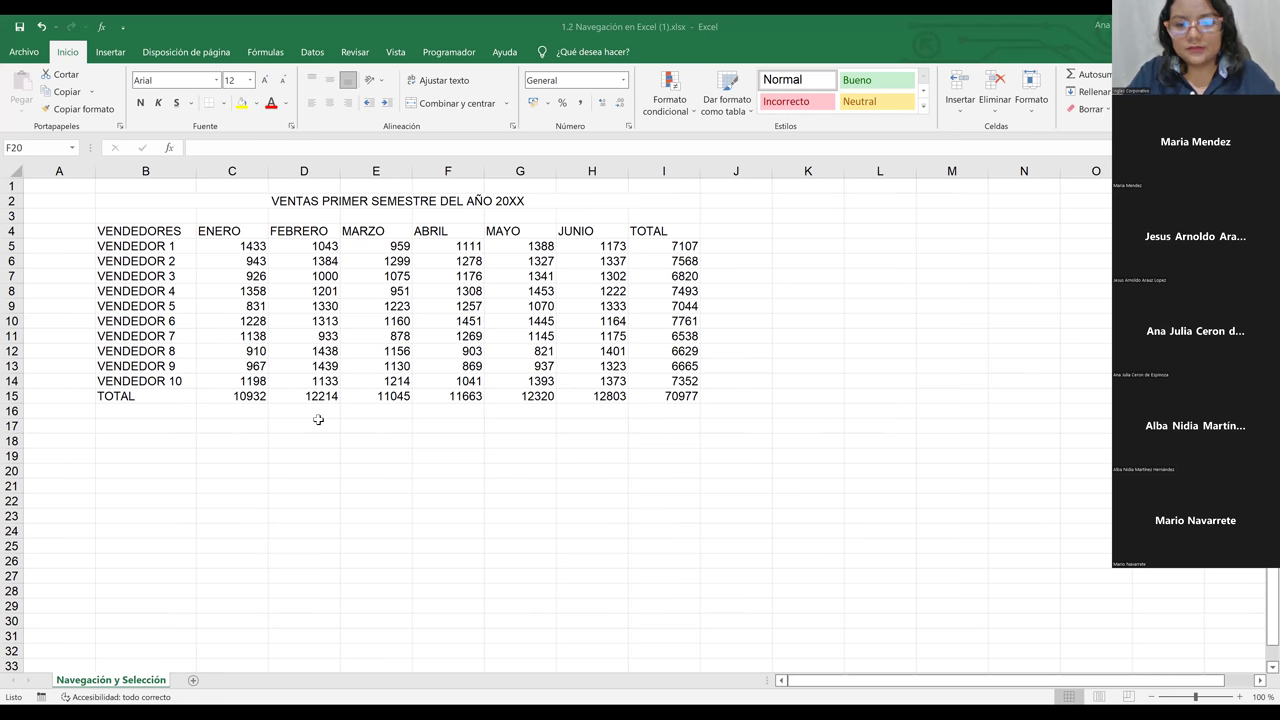
pyautogui.click(688, 436)
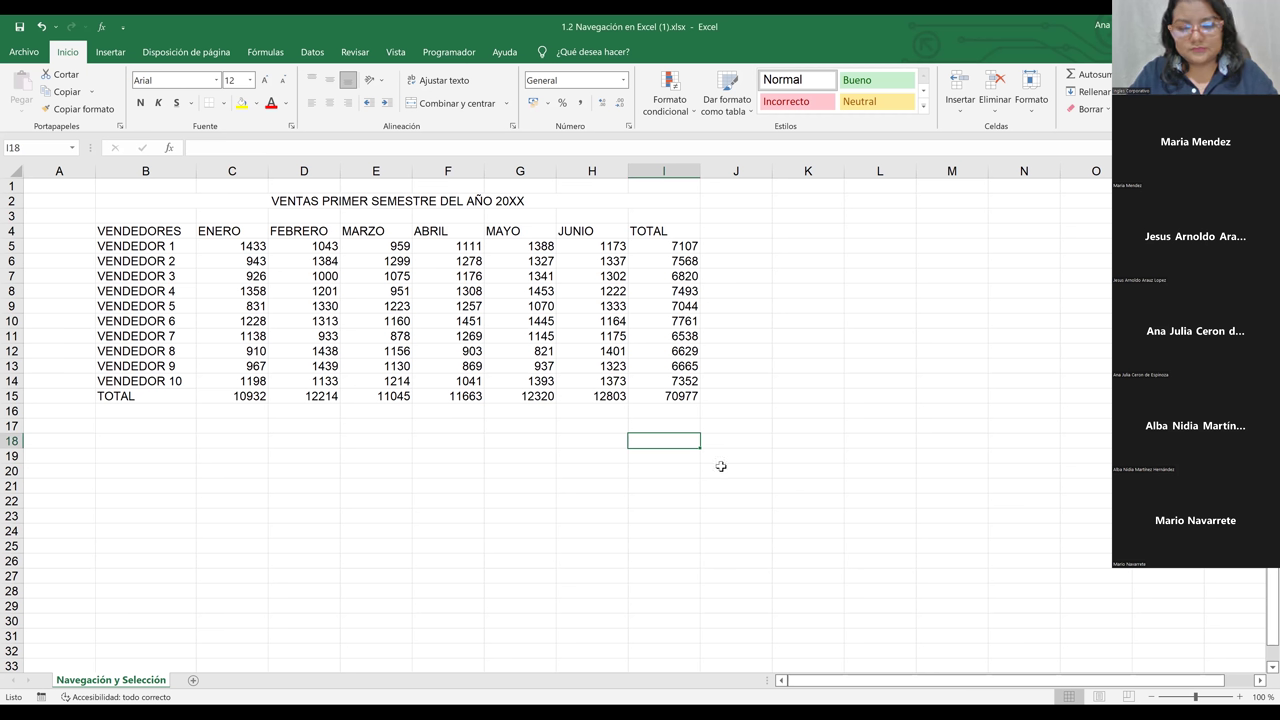
pyautogui.click(494, 500)
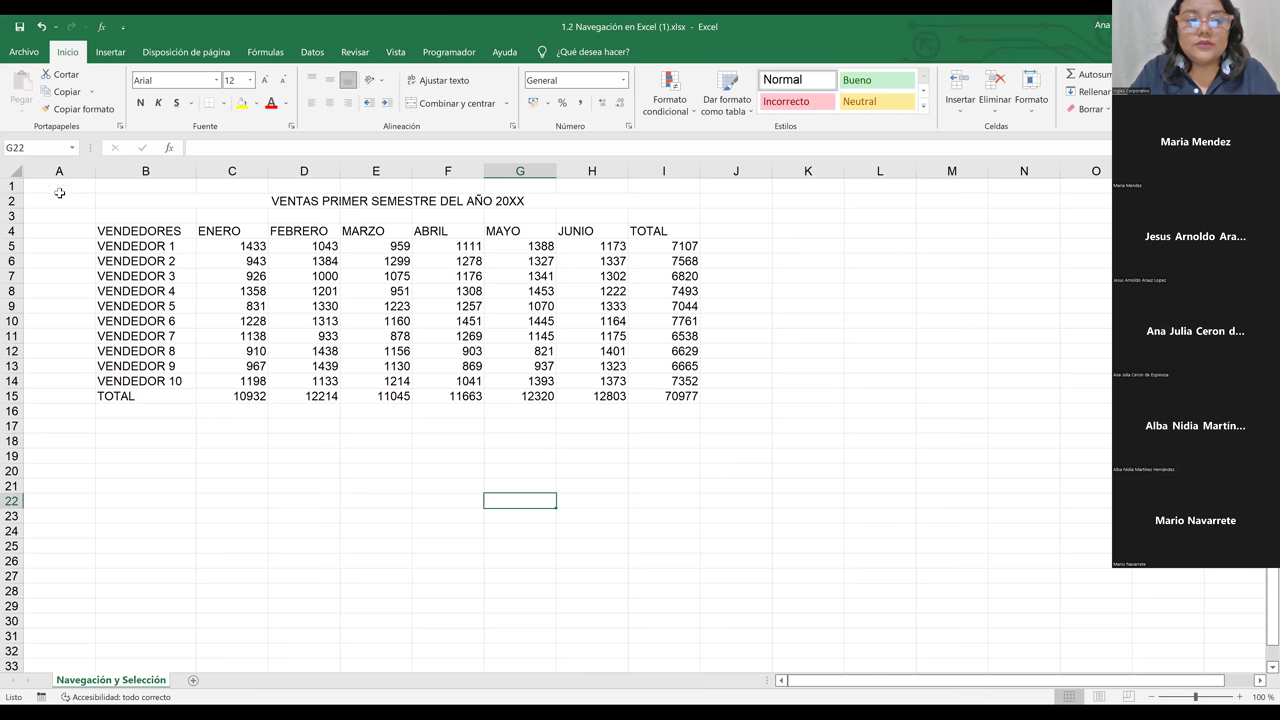
pyautogui.click(13, 173)
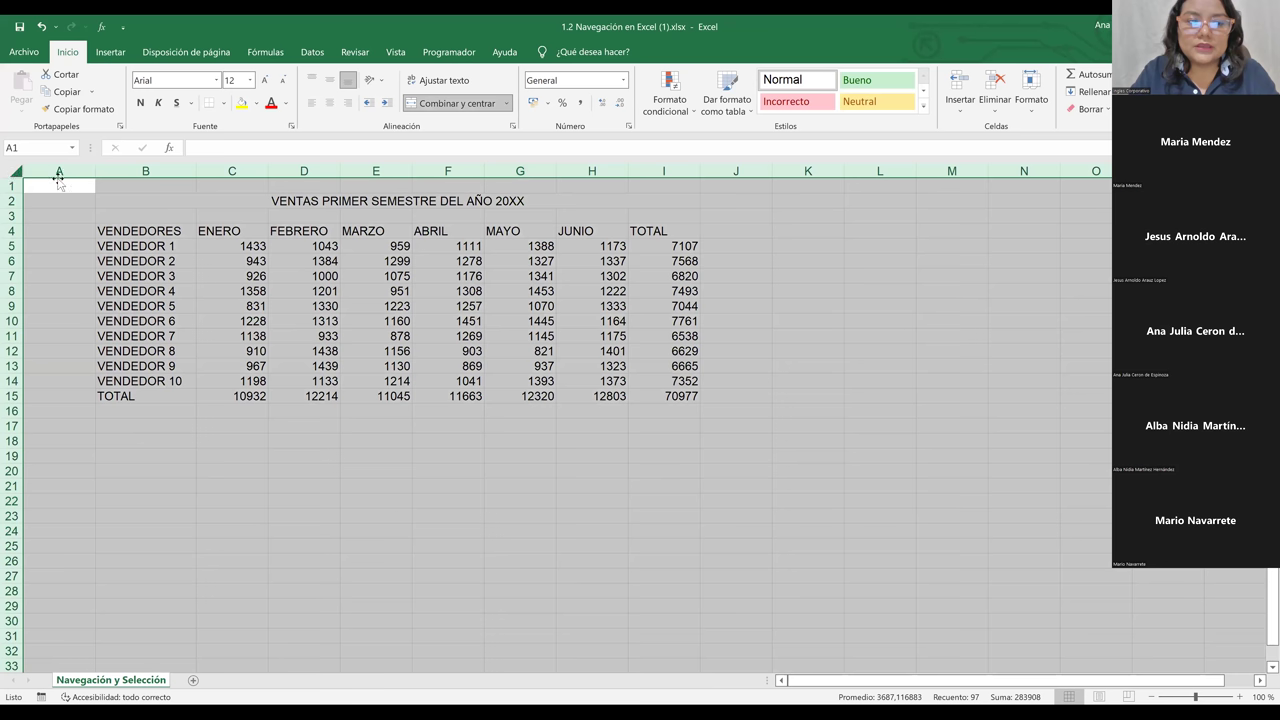
# Select blocks manually from A1, and extend the range over the table and beyond it to AT417.
pyautogui.moveTo(41, 185); pyautogui.dragTo(1025, 639)
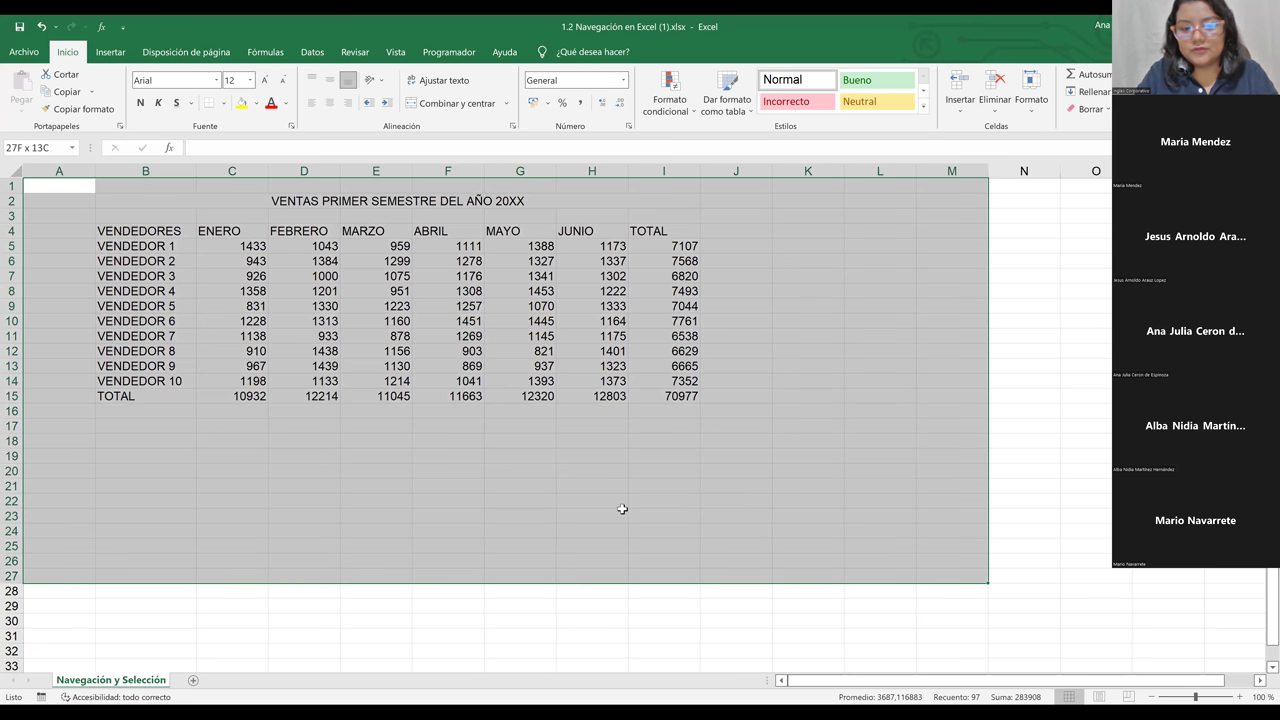
pyautogui.moveTo(8, 247); pyautogui.dragTo(6, 181)
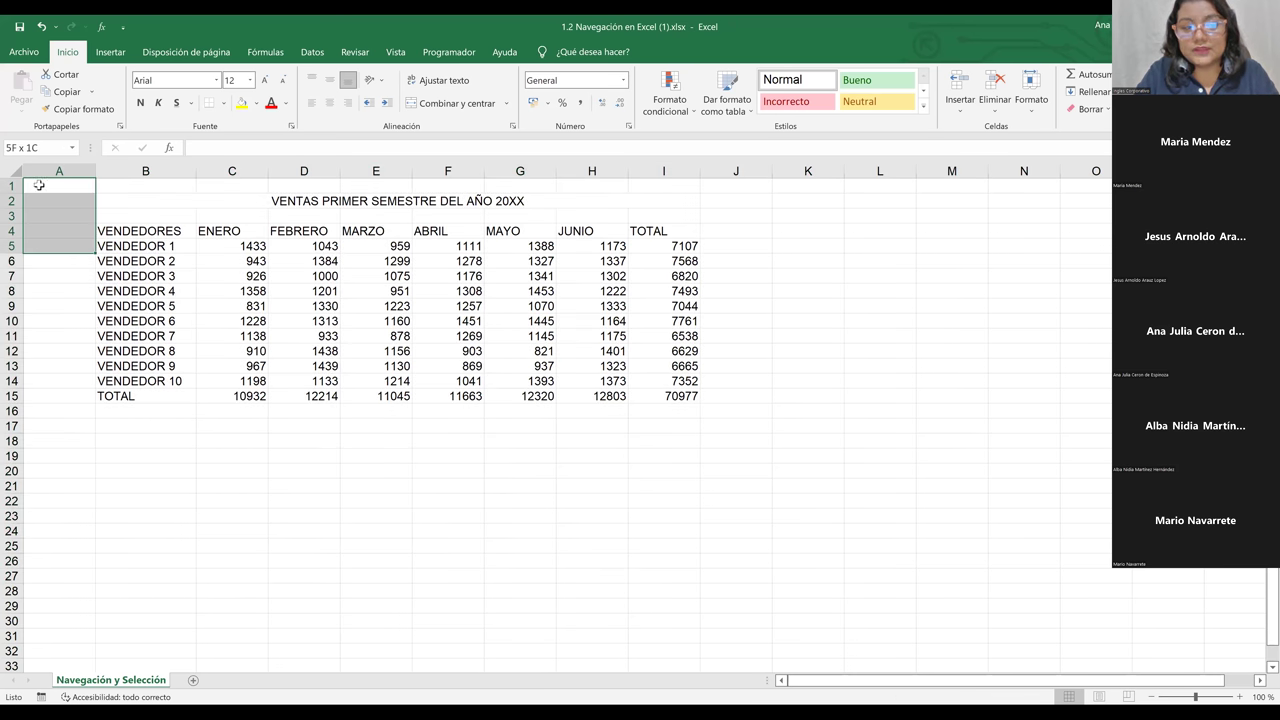
pyautogui.click(49, 190)
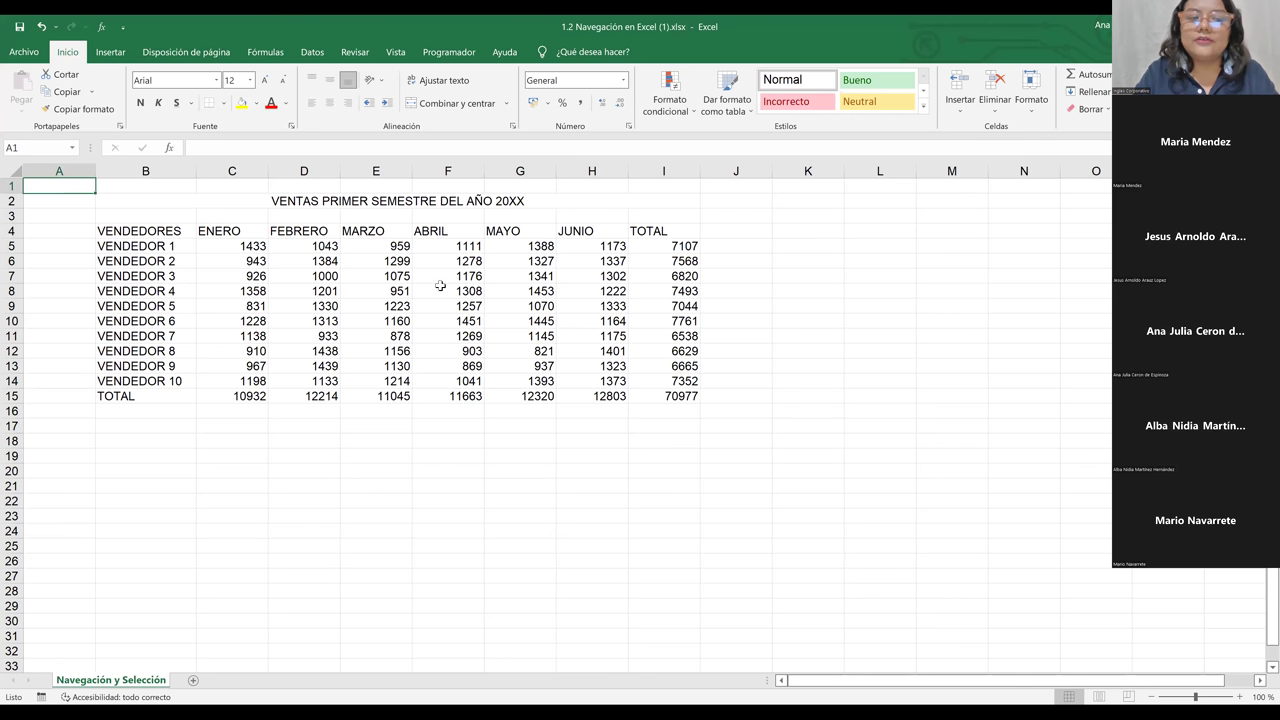
pyautogui.keyDown('shift'); pyautogui.click(828, 354); pyautogui.keyUp('shift')
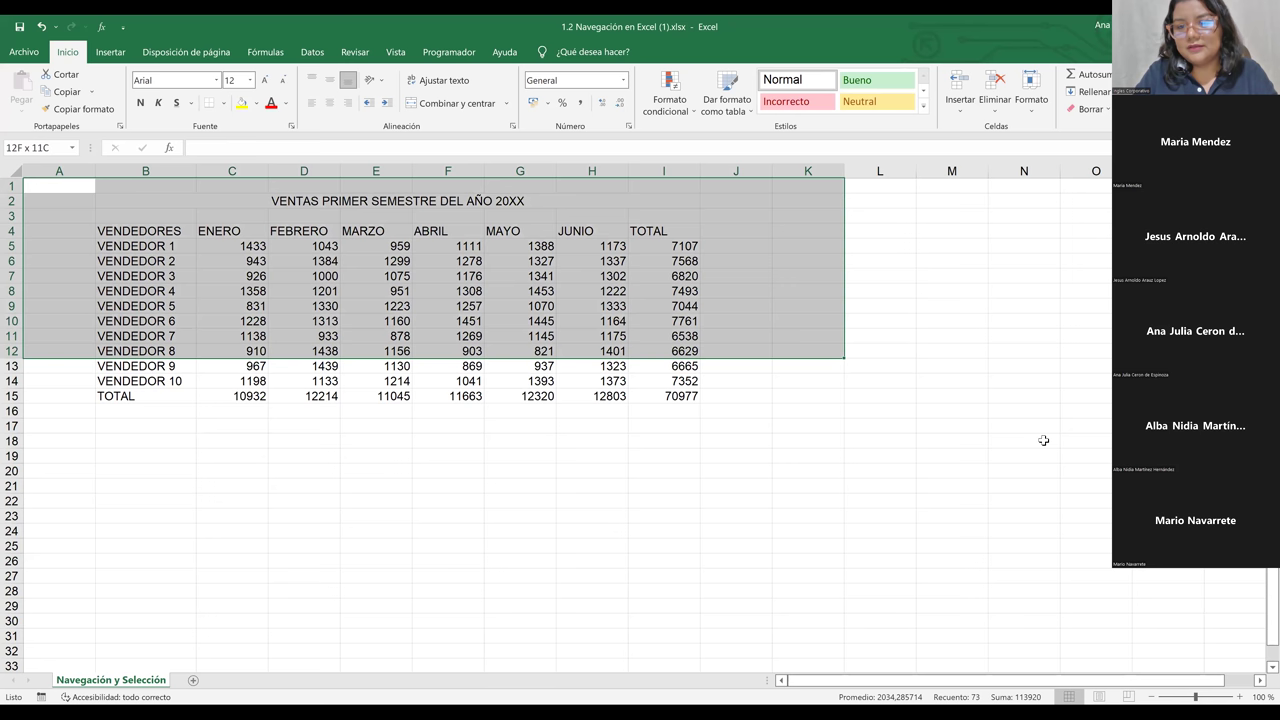
pyautogui.keyDown('shift'); pyautogui.click(1172, 590); pyautogui.keyUp('shift')
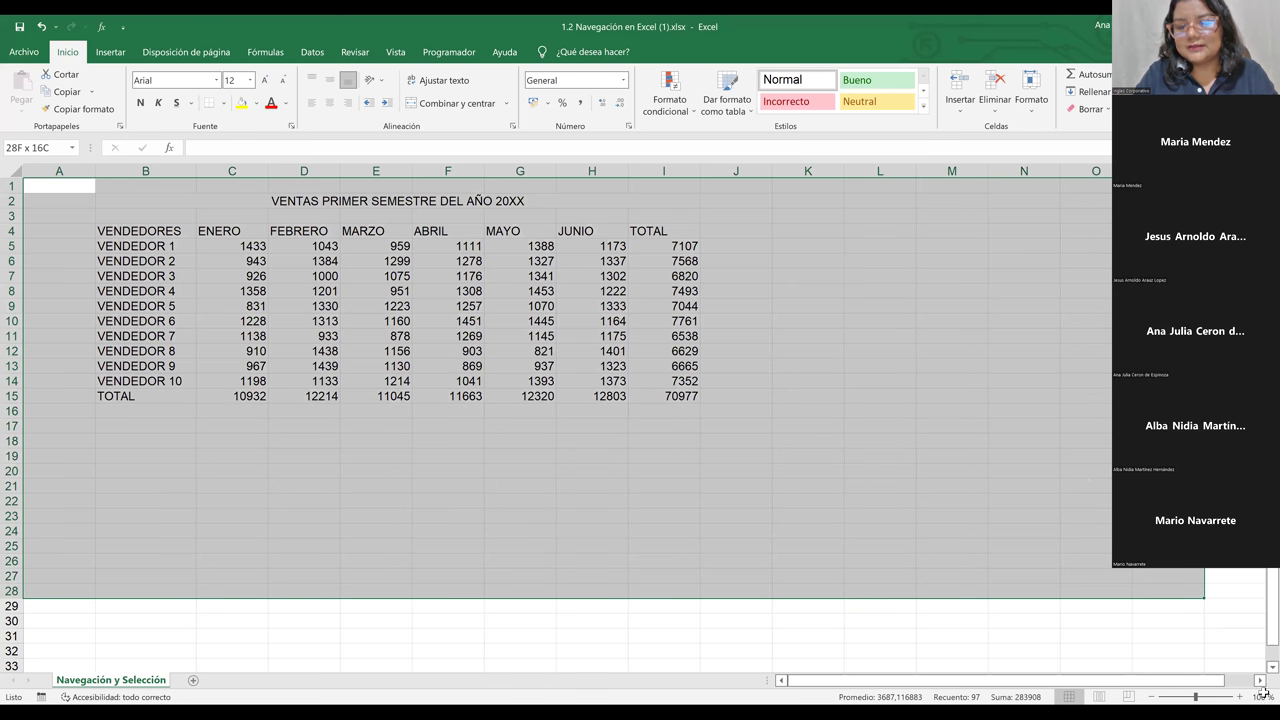
pyautogui.hotkey('shift', 'Down')
pyautogui.hotkey('shift', 'Down')
pyautogui.hotkey('shift', 'Right')
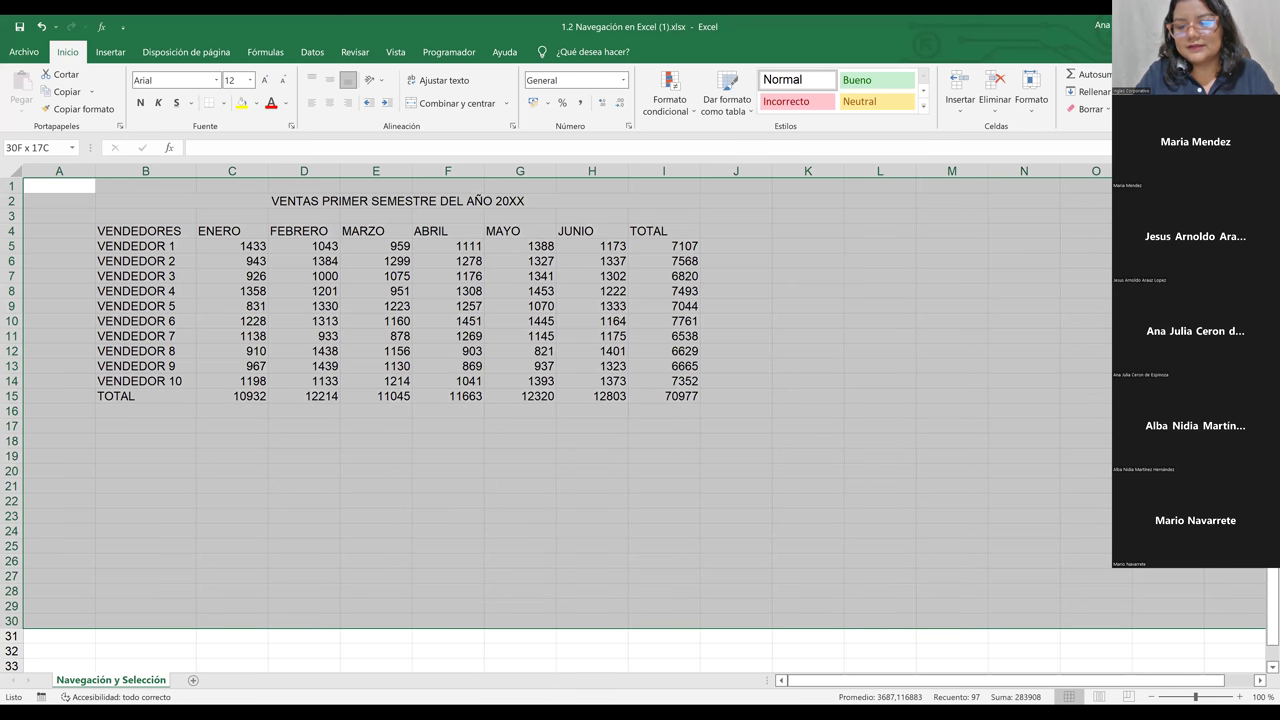
pyautogui.hotkey('ctrl', 'shift', 'End')
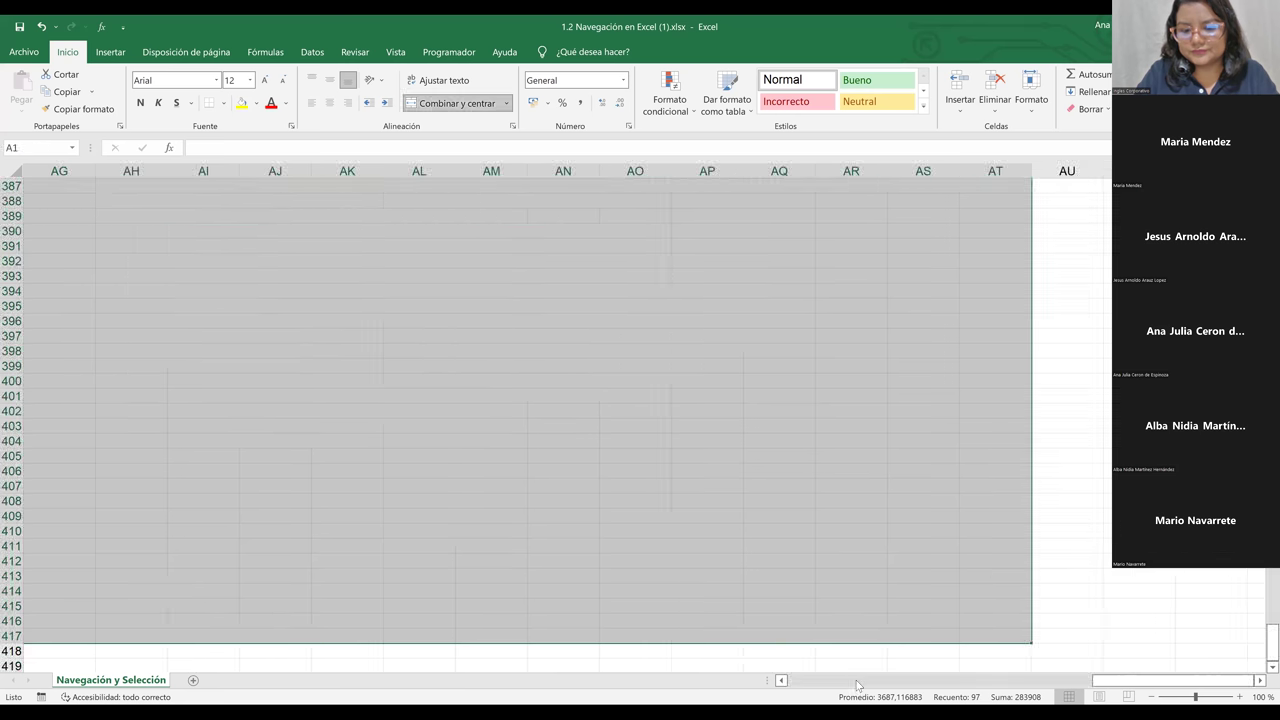
# Clear the large selection, return to row 1 and select all the worksheet's cells again.
pyautogui.click(857, 685)
pyautogui.click(857, 685)
pyautogui.click(792, 594)
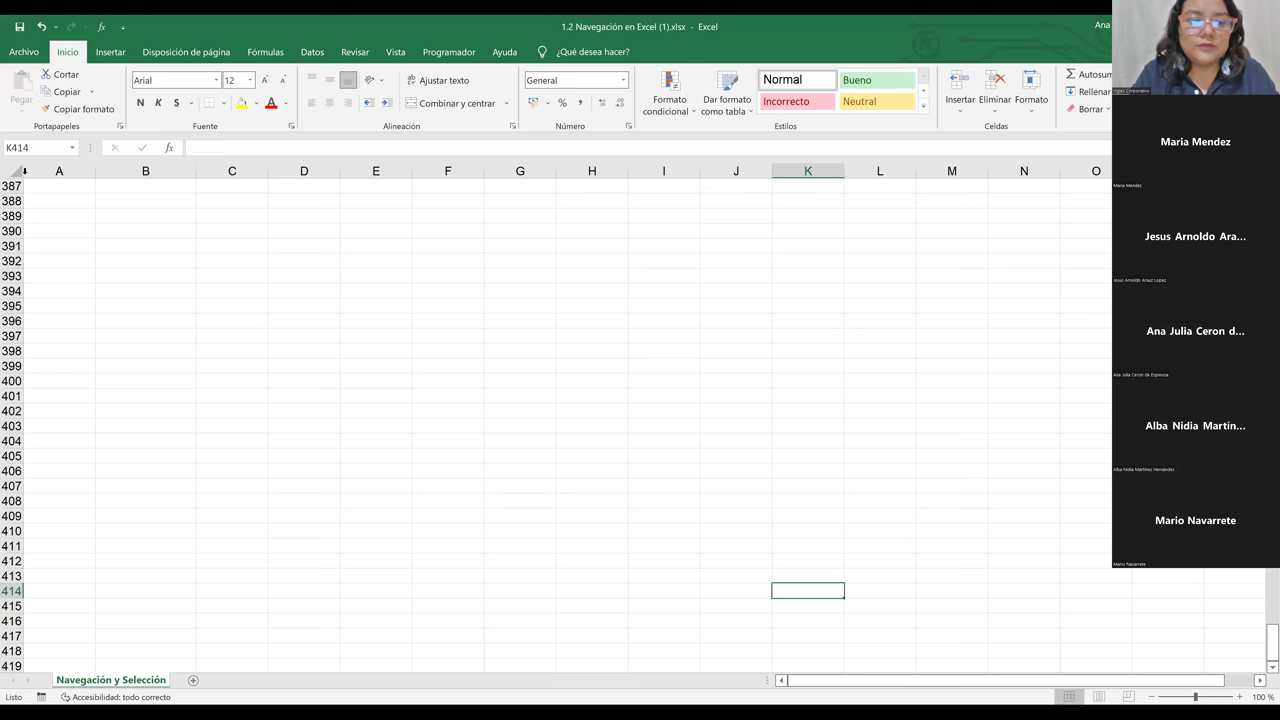
pyautogui.hotkey('ctrl', 'Up')
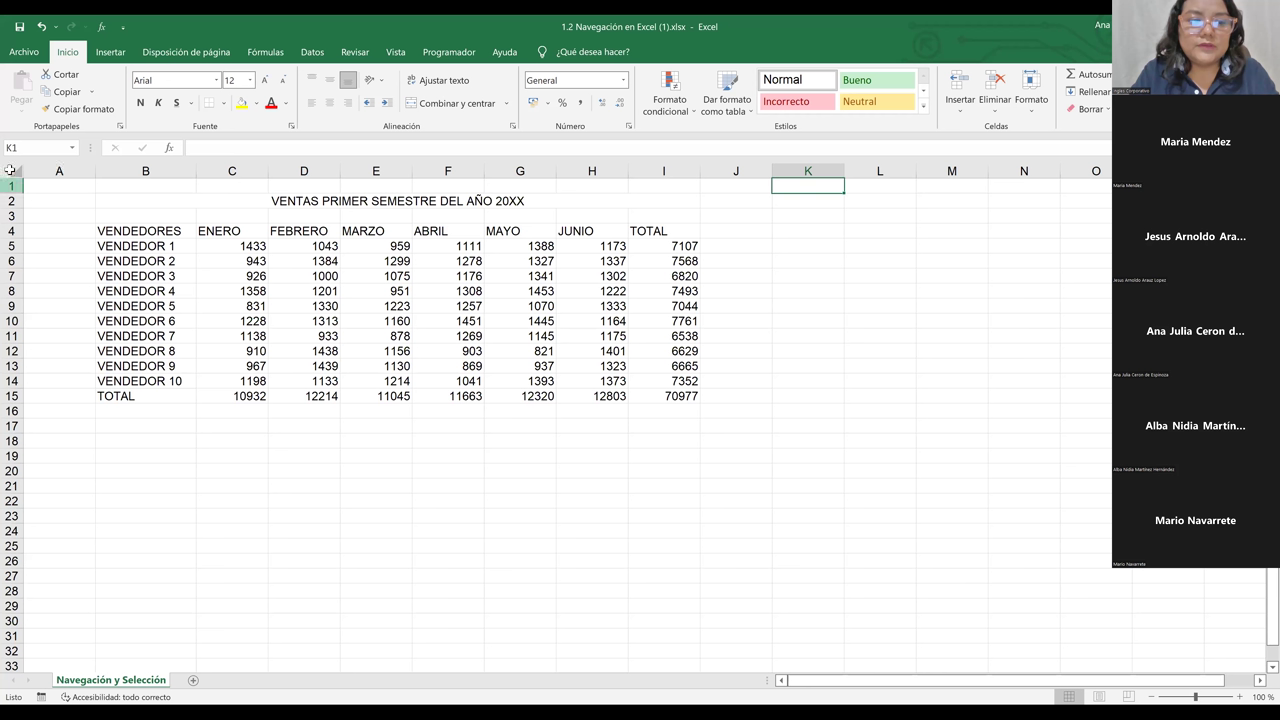
pyautogui.click(9, 171)
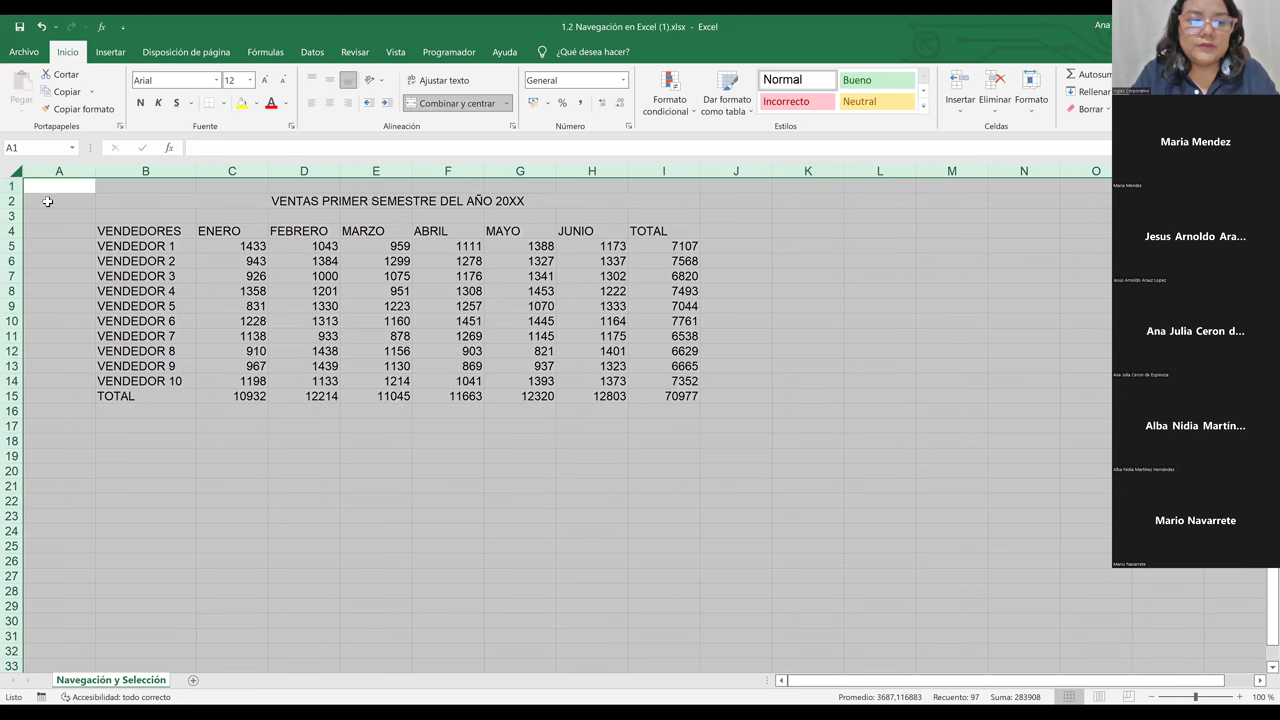
# Format the merged title in B2 with the Arial Black font at size 18.
pyautogui.click(47, 201)
pyautogui.press('Right')
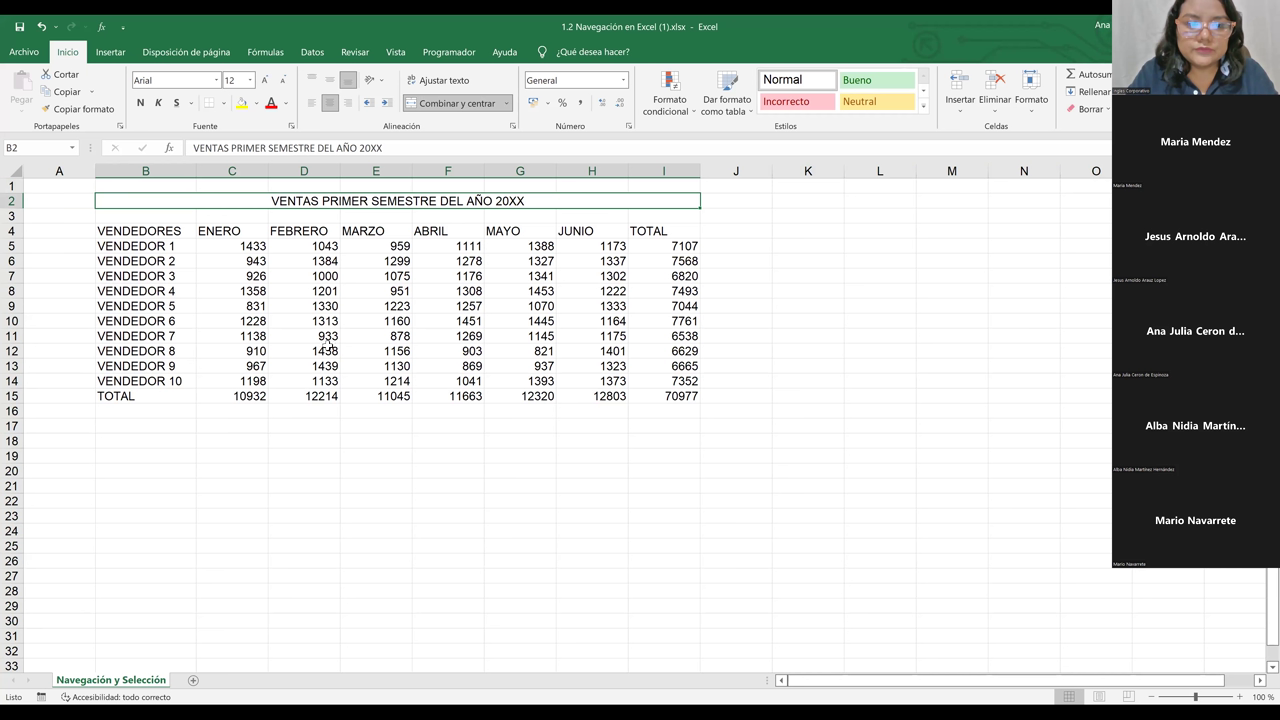
pyautogui.click(219, 79)
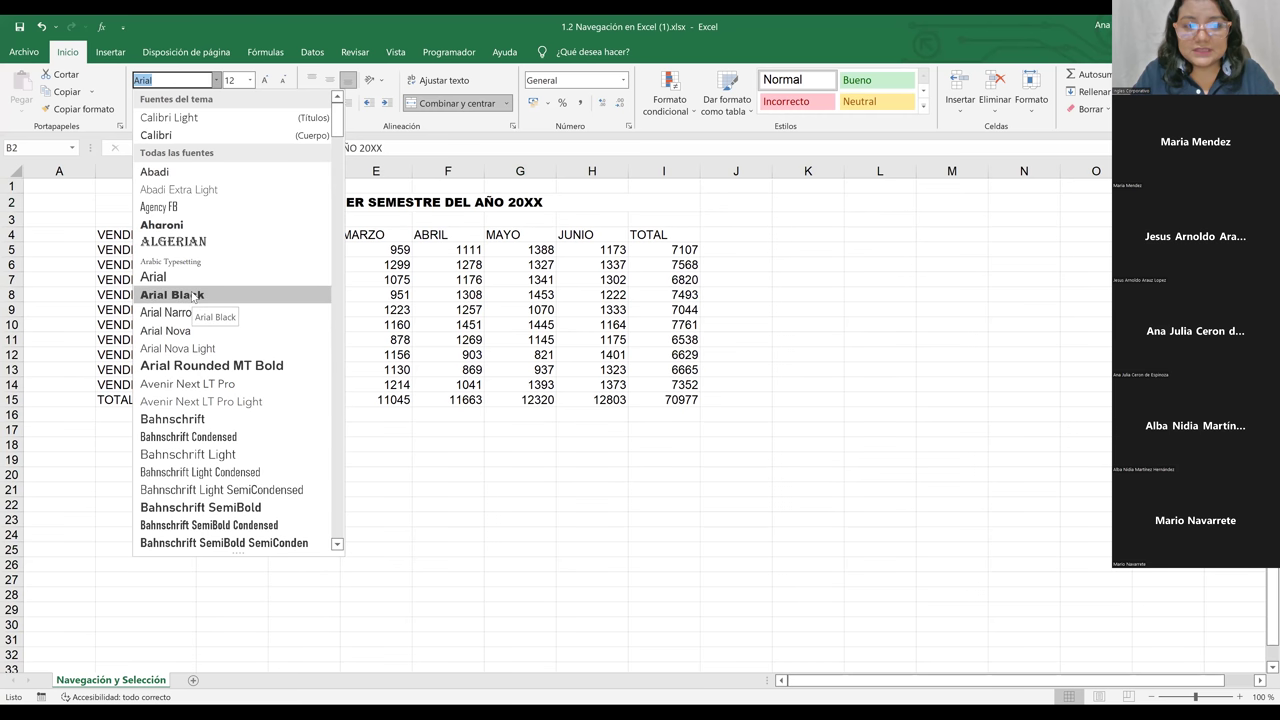
pyautogui.click(191, 294)
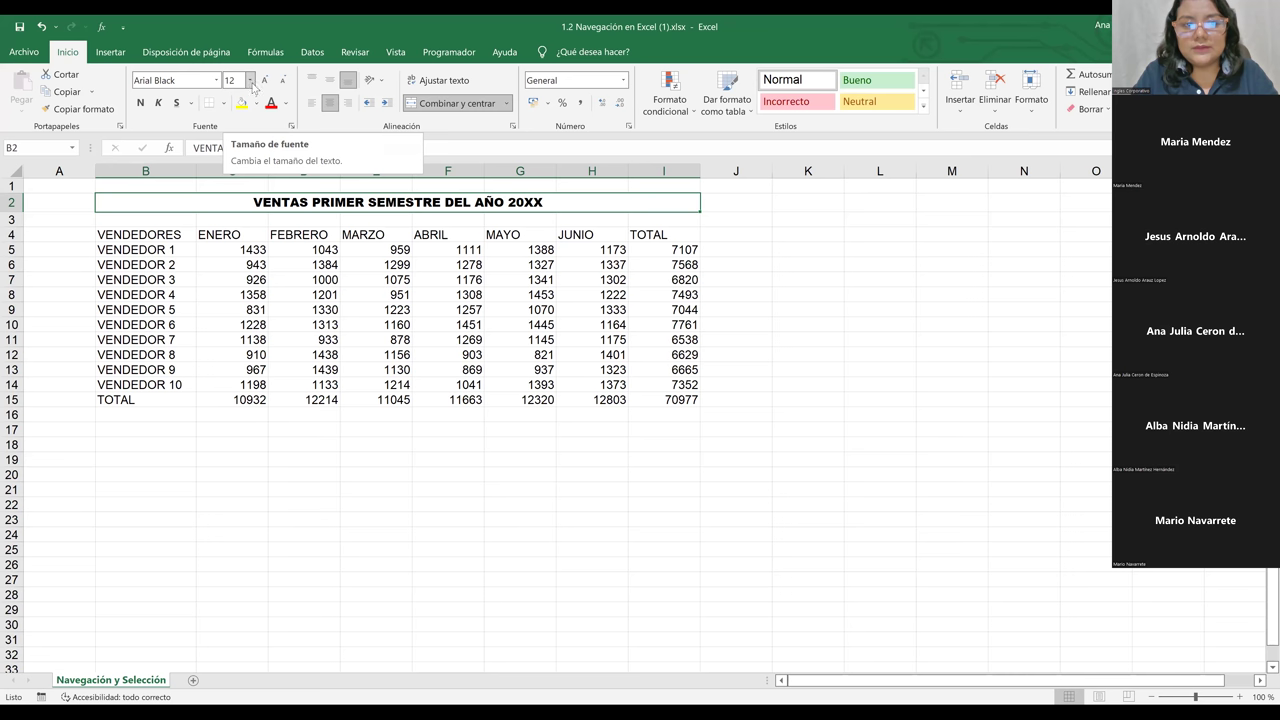
pyautogui.click(251, 84)
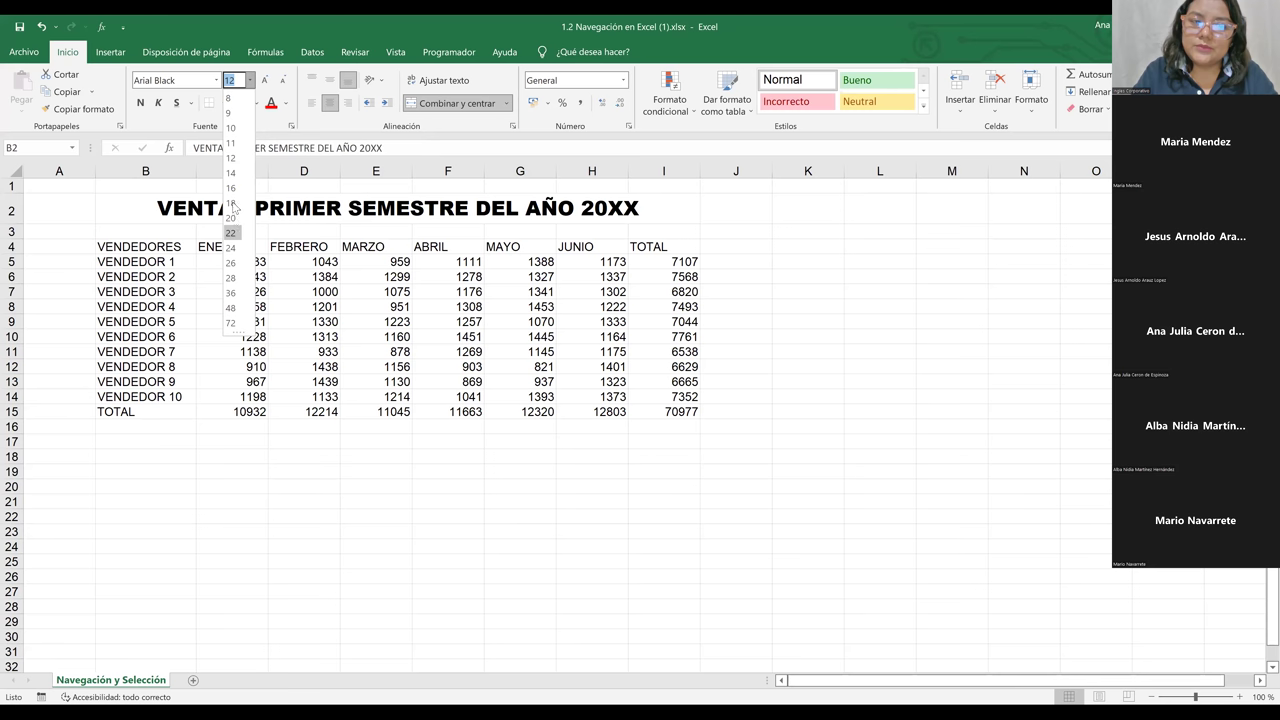
pyautogui.click(232, 203)
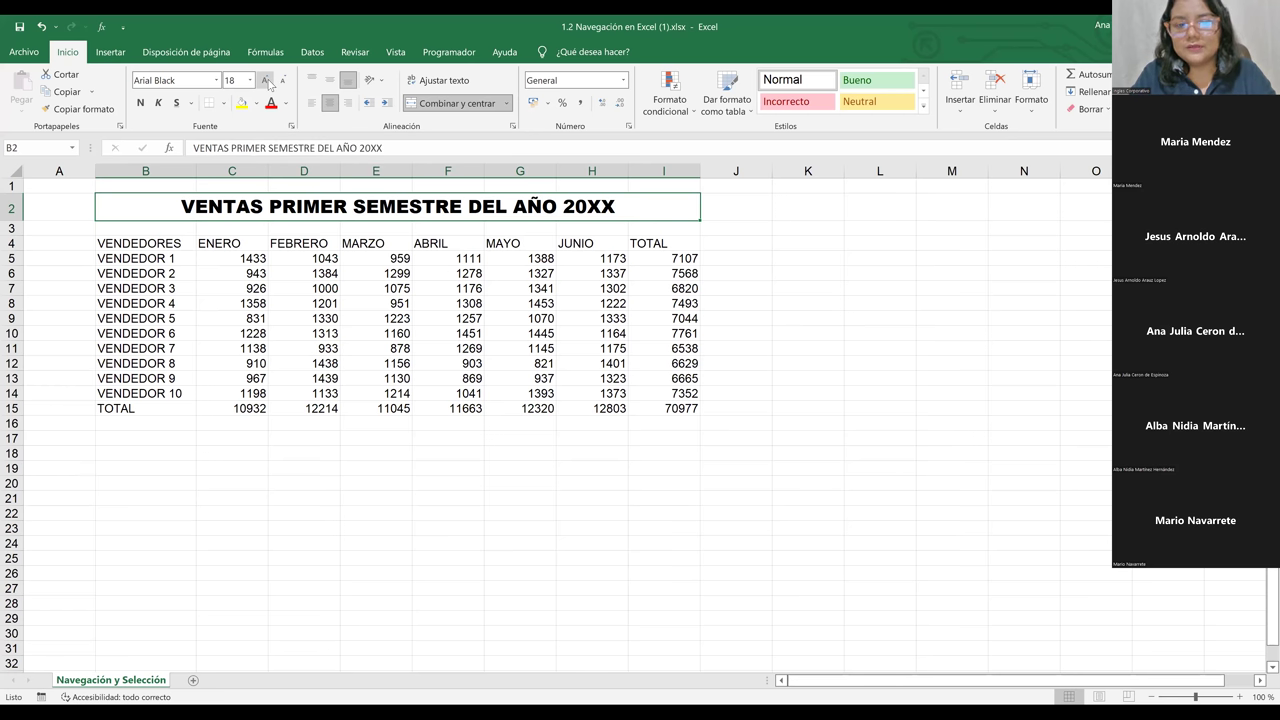
# Enlarge the title's font stepwise up to 36, and then reduce it stepwise to 24.
pyautogui.click(266, 81)
pyautogui.click(266, 81)
pyautogui.click(266, 81)
pyautogui.click(266, 81)
pyautogui.click(266, 81)
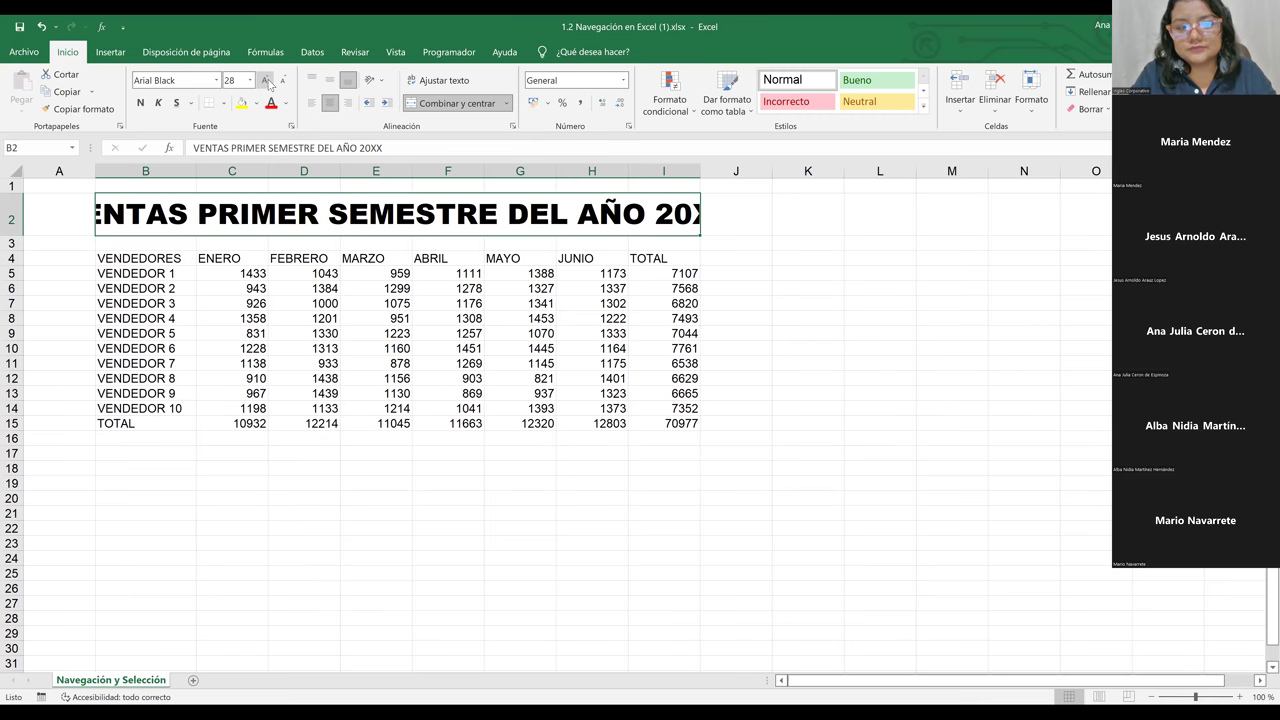
pyautogui.click(266, 81)
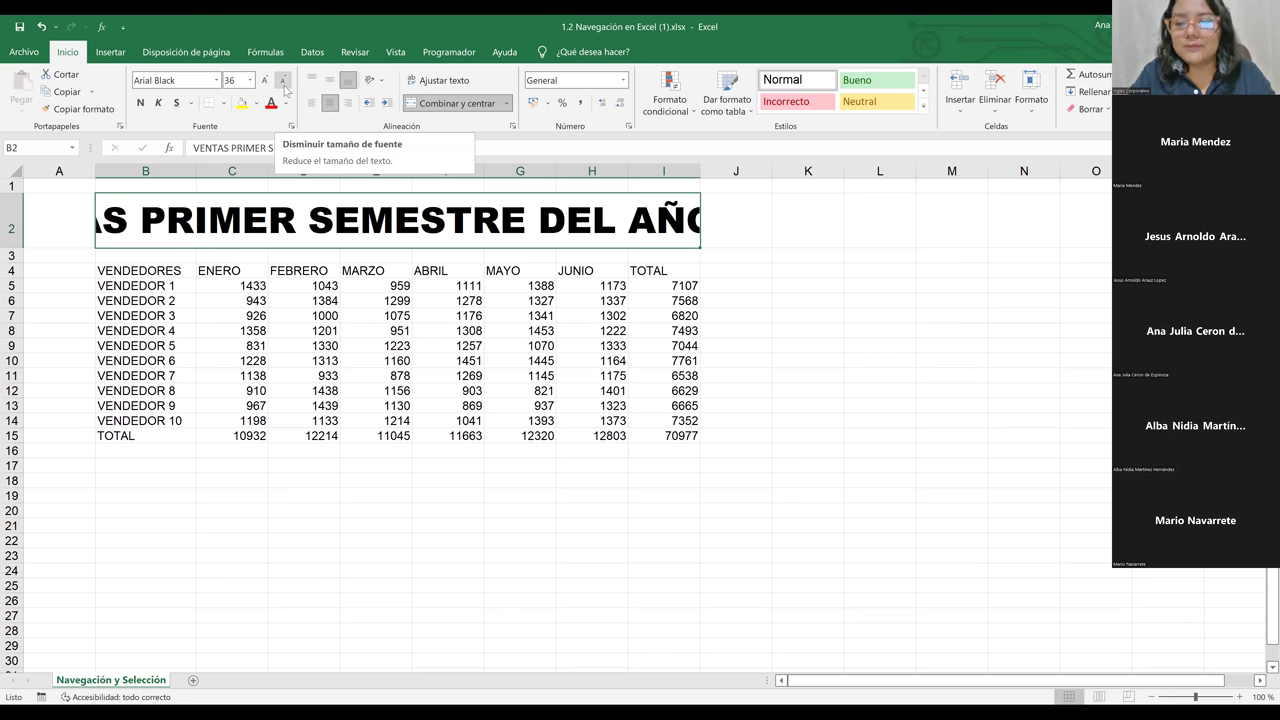
pyautogui.click(285, 89)
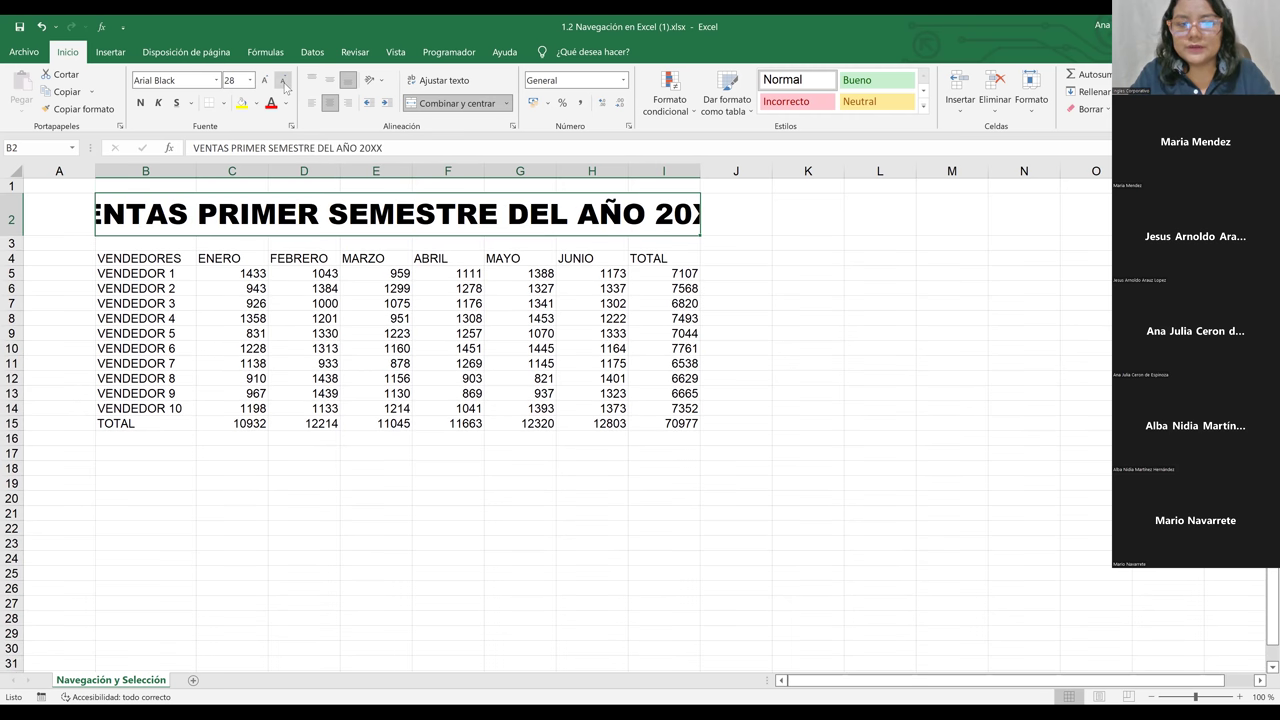
pyautogui.doubleClick(285, 88)
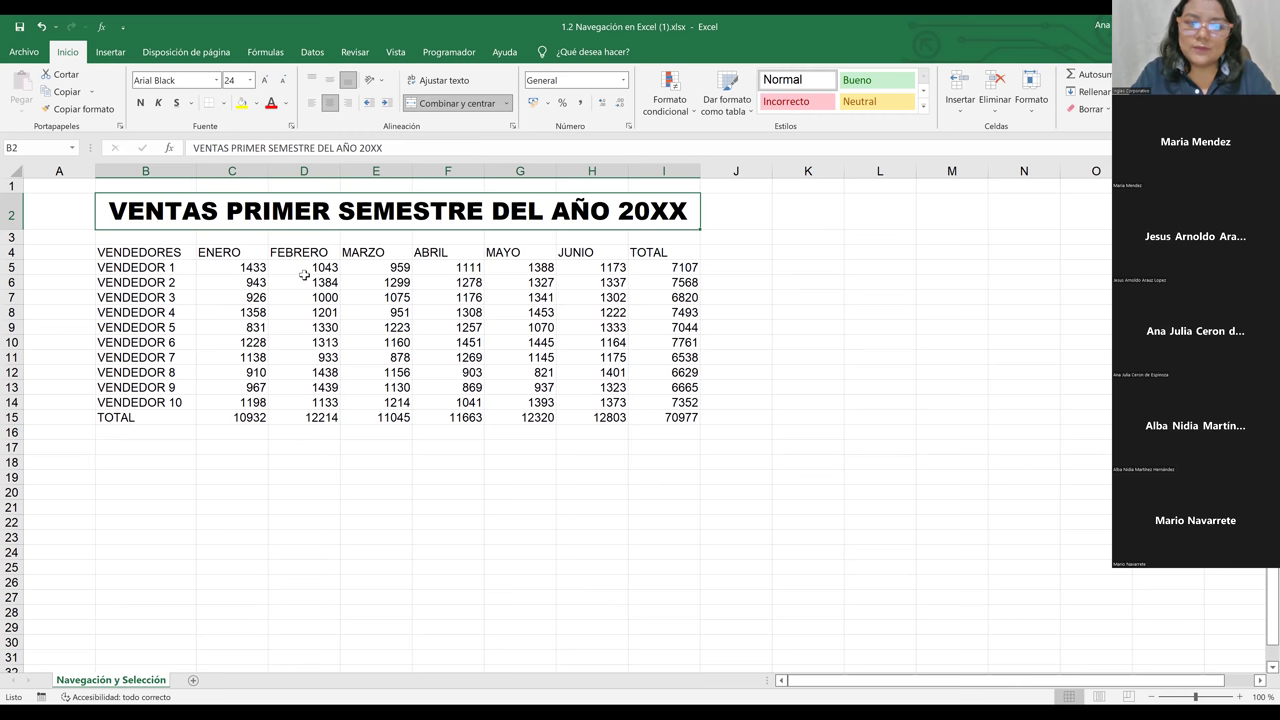
# Fill the title cell with the theme colour Verde, Énfasis 6, Claro 80%.
pyautogui.click(258, 104)
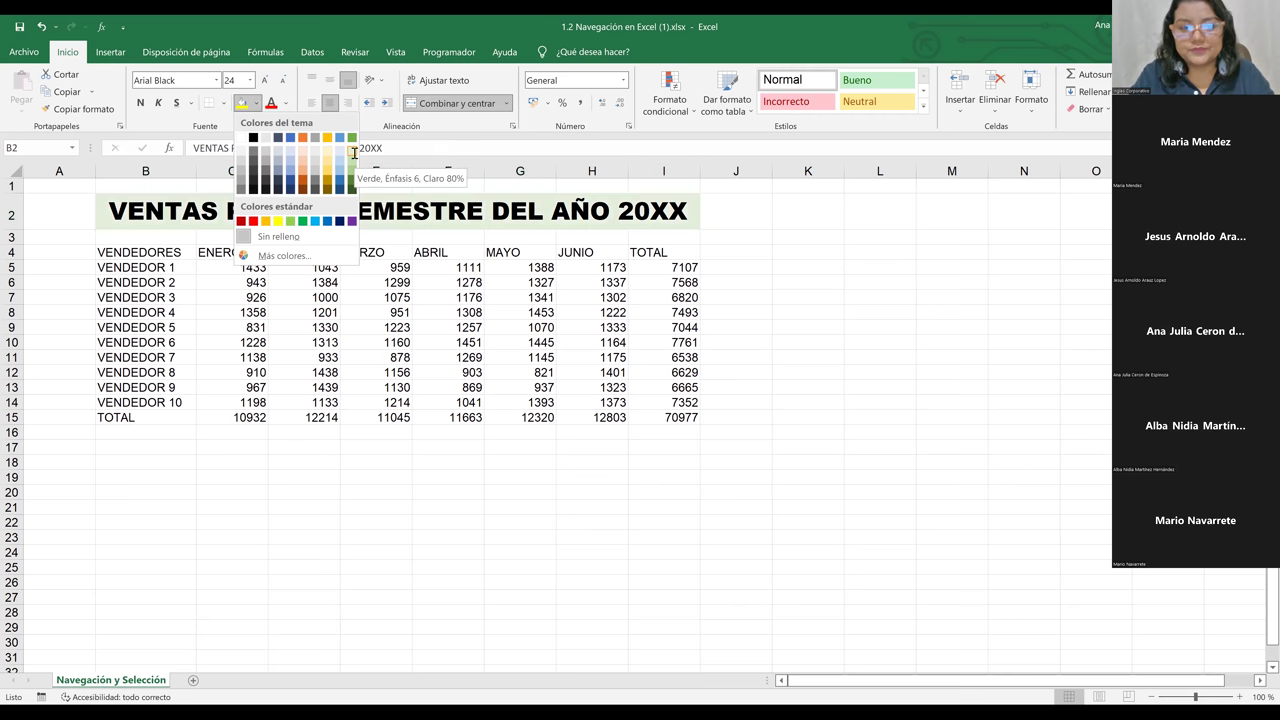
pyautogui.click(352, 152)
pyautogui.click(515, 400)
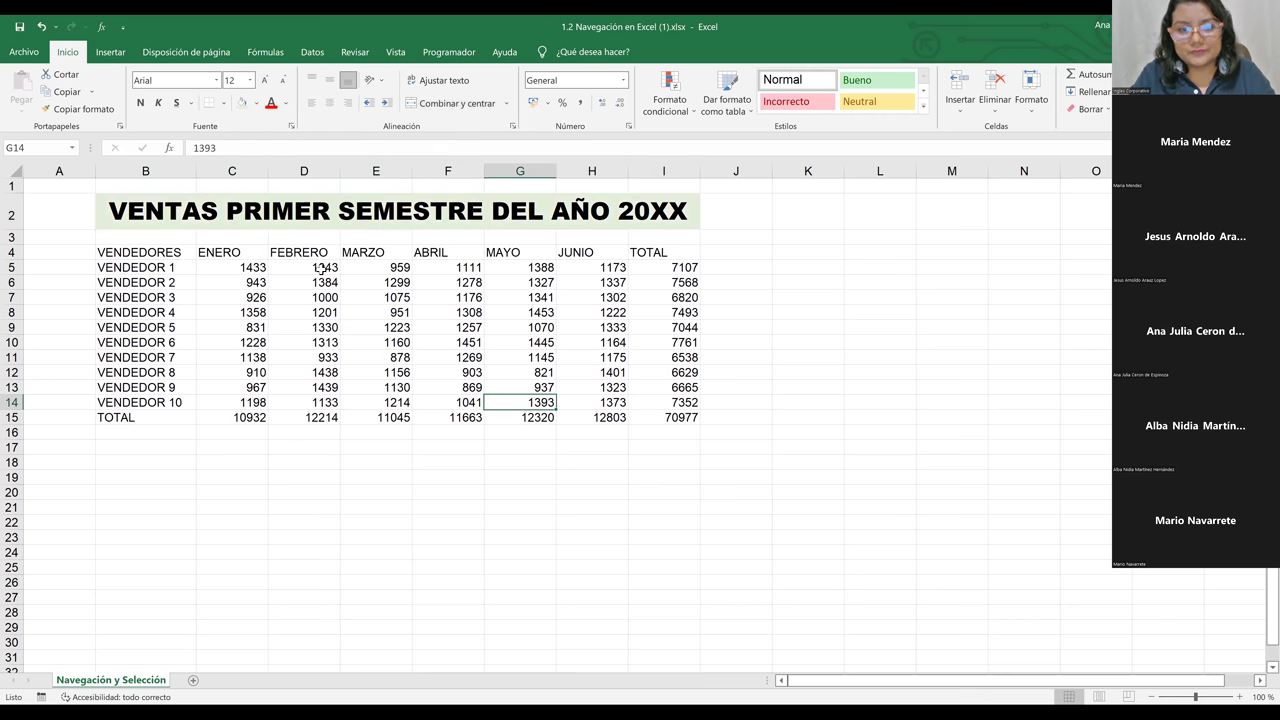
# Jump from within the table up to the title, repeat it from D9, and then go to cell A1.
pyautogui.hotkey('ctrl', 'Up')
pyautogui.hotkey('ctrl', 'Up')
pyautogui.click(303, 325)
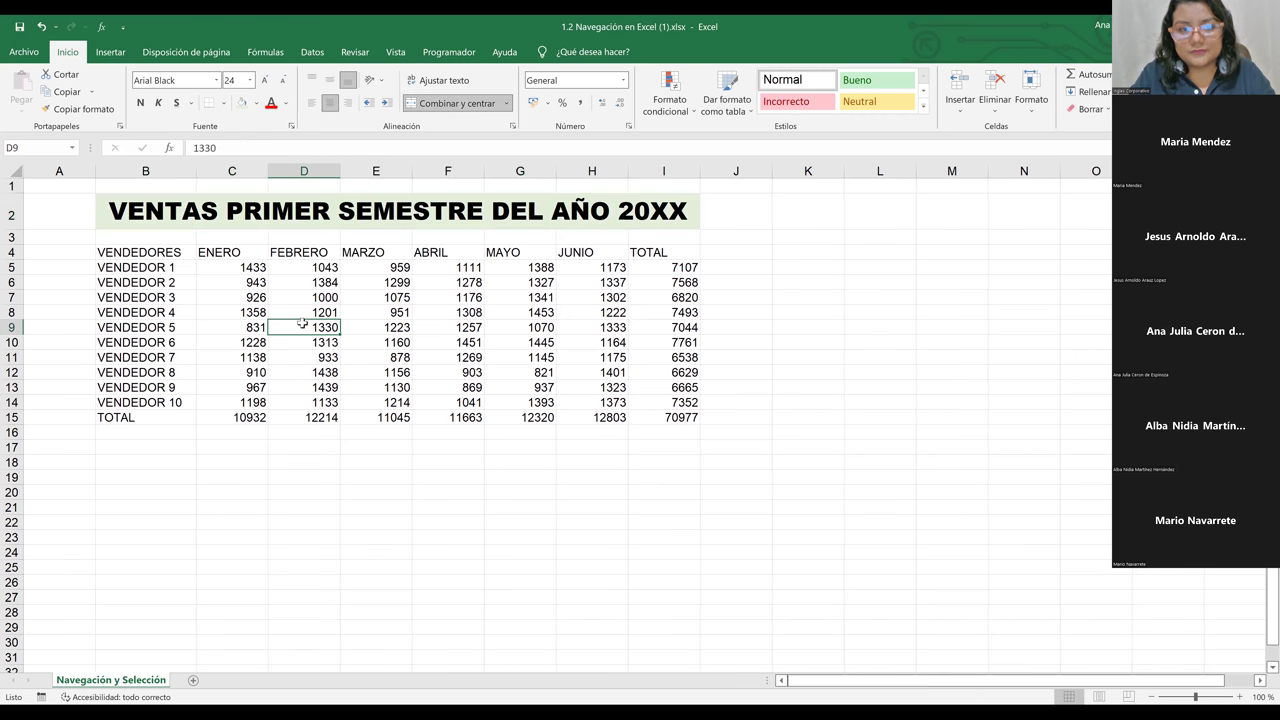
pyautogui.hotkey('ctrl', 'Up')
pyautogui.hotkey('ctrl', 'Up')
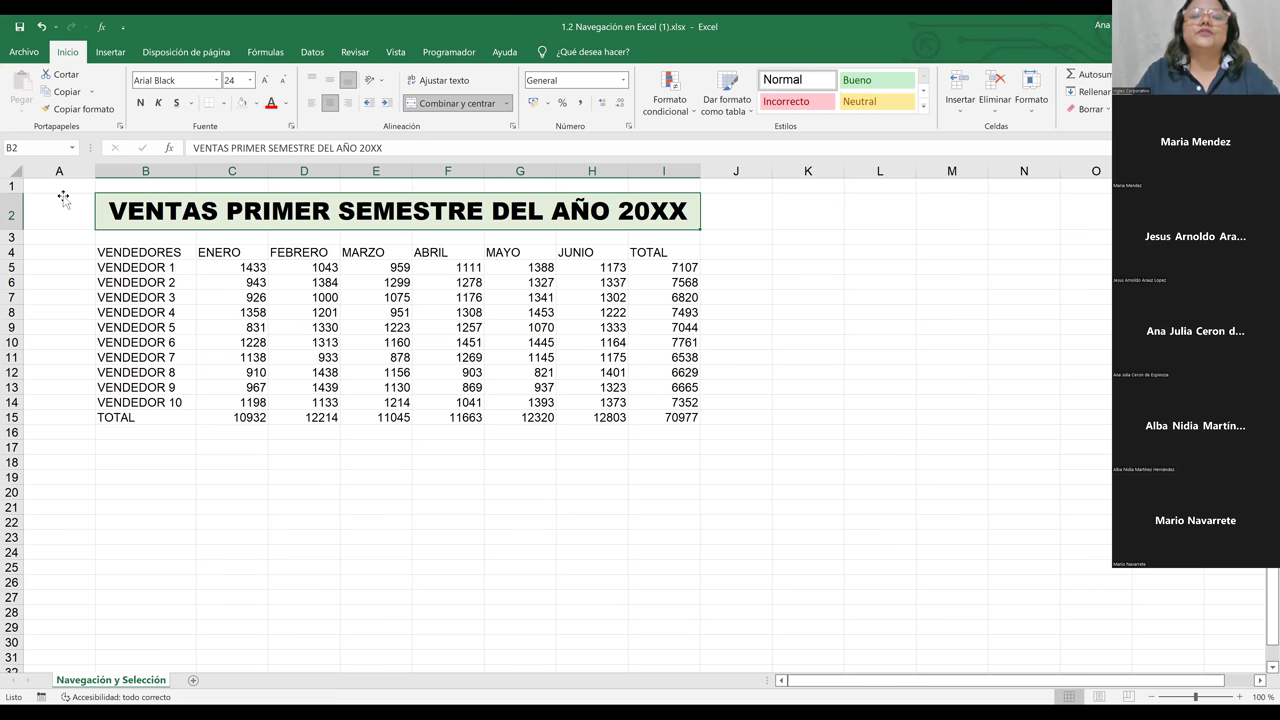
pyautogui.hotkey('ctrl', 'Home')
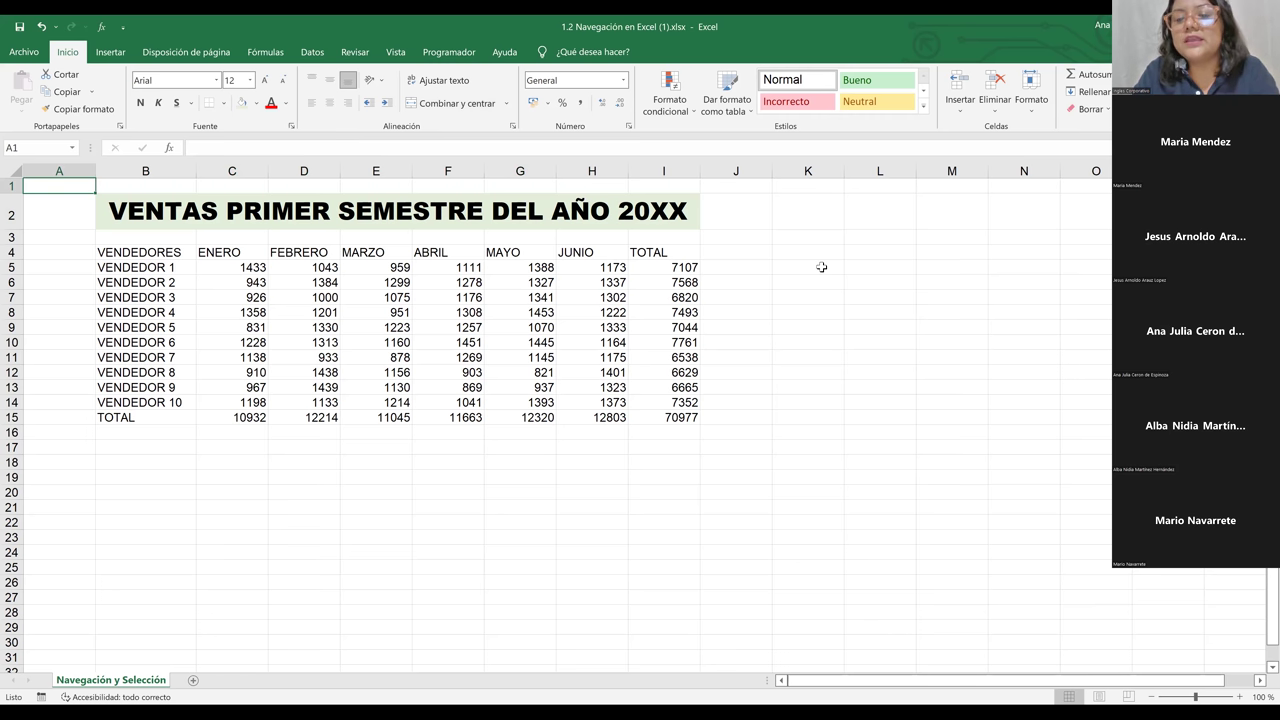
# Move the active cell one cell at a time from A1 across to K1 and down to K3.
pyautogui.press('Right')
pyautogui.press('Right')
pyautogui.press('Right')
pyautogui.press('Right')
pyautogui.press('Right')
pyautogui.press('Right')
pyautogui.press('Right')
pyautogui.press('Right')
pyautogui.press('Right')
pyautogui.press('Right')
pyautogui.press('Down')
pyautogui.press('Down')
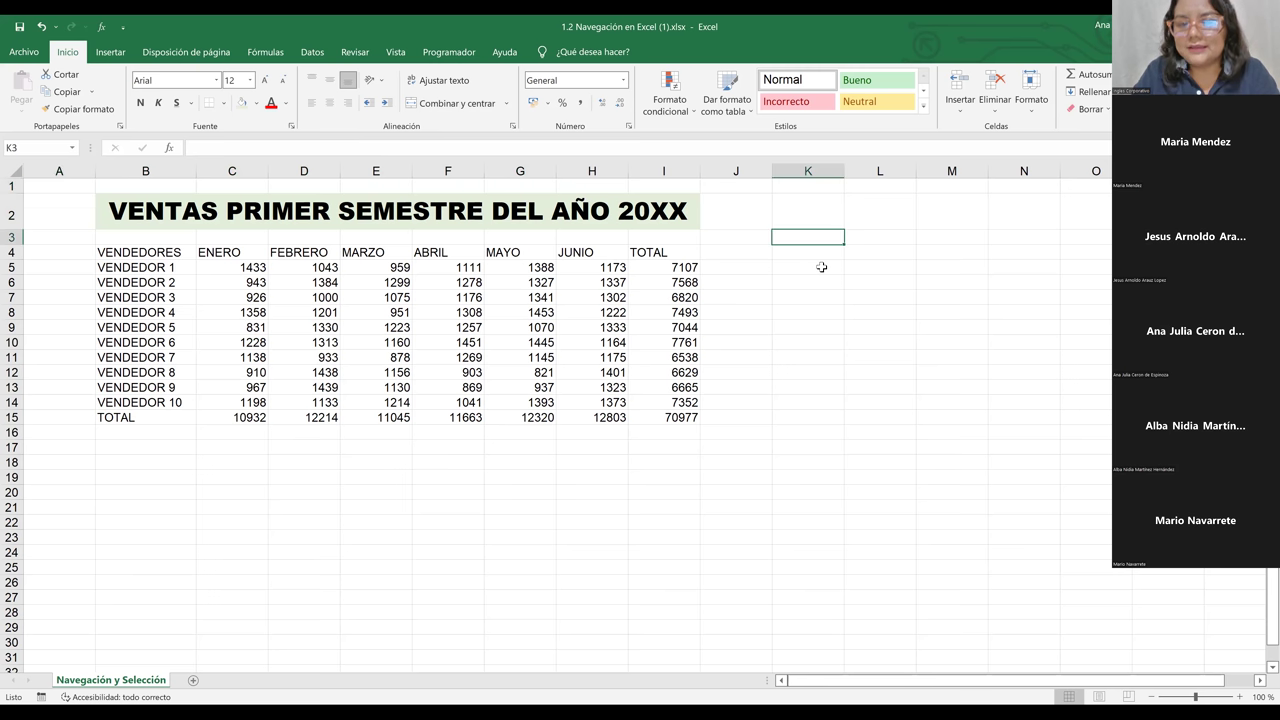
# Move the active cell around the empty area beside the table, through K6, L10, K12 and L9 to L8.
pyautogui.click(801, 281)
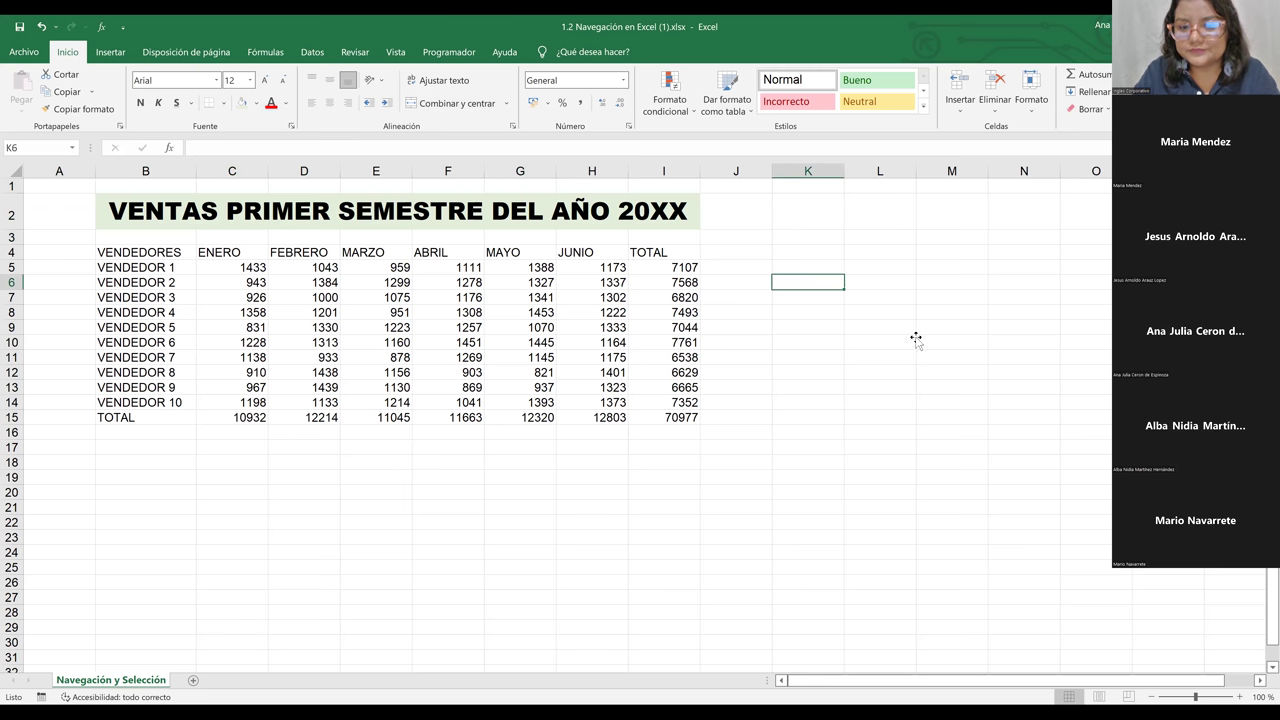
pyautogui.press('Right')
pyautogui.press('Down')
pyautogui.press('Down')
pyautogui.press('Down')
pyautogui.press('Down')
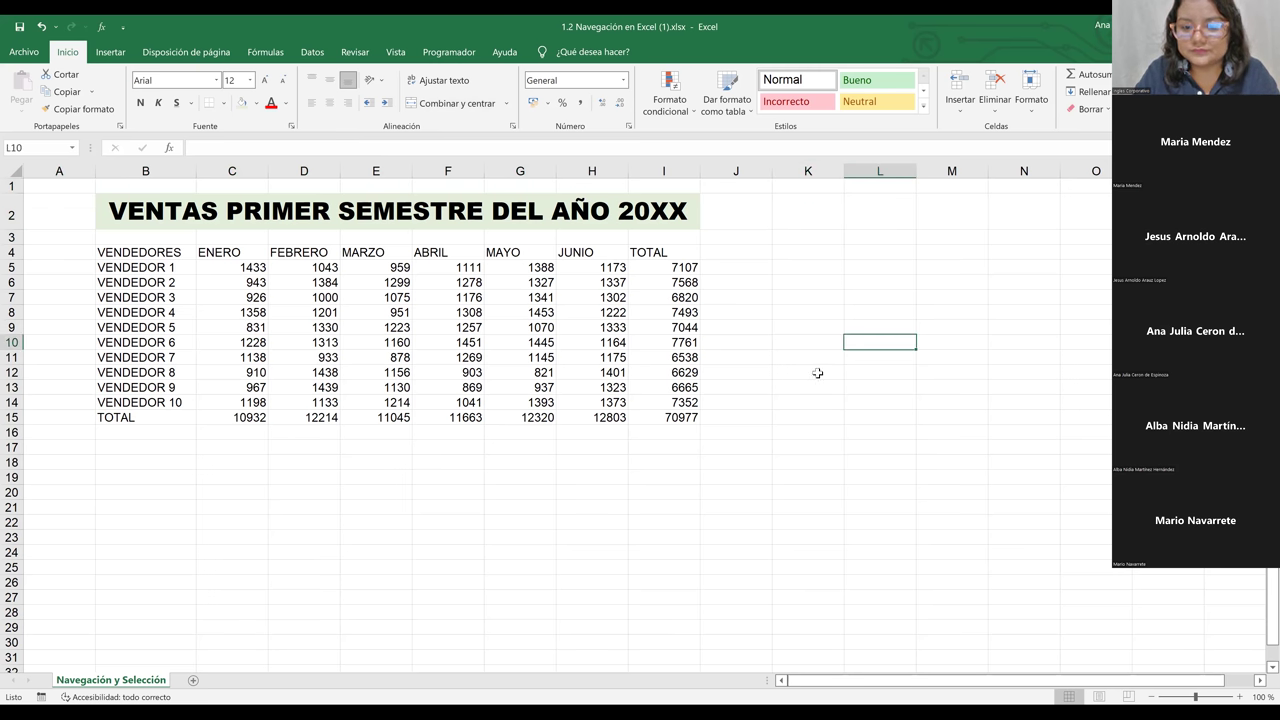
pyautogui.click(815, 372)
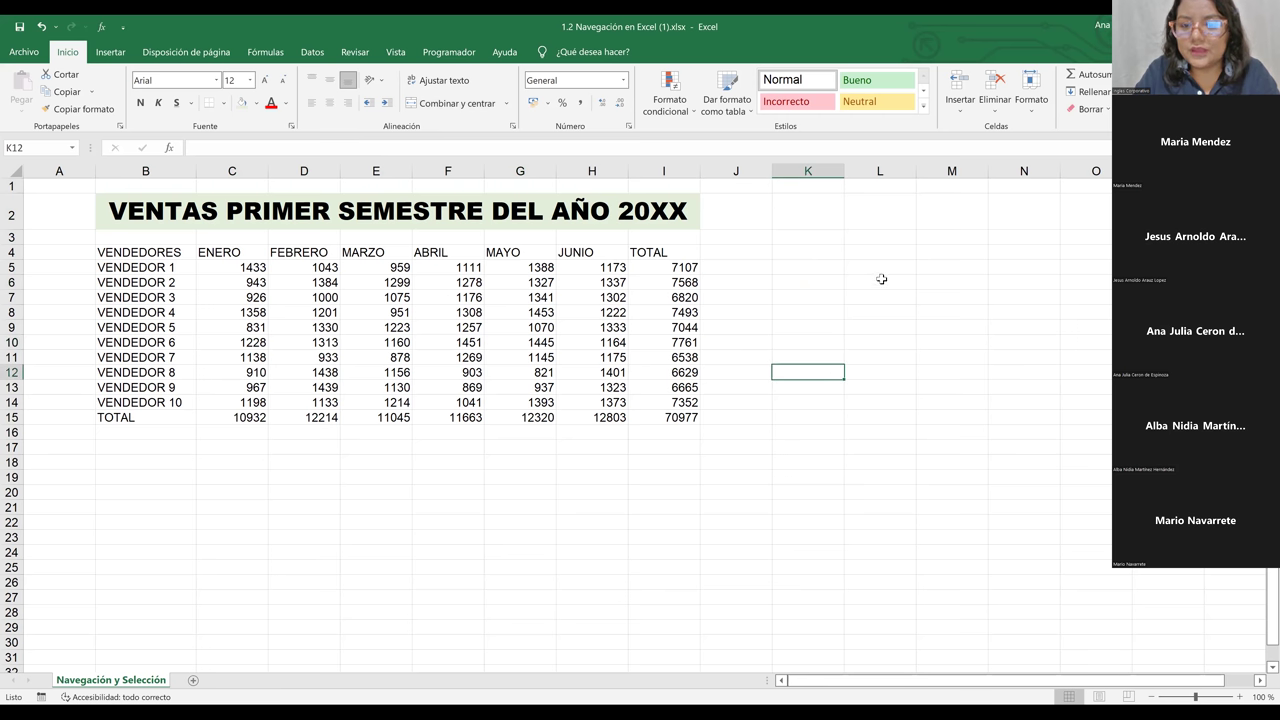
pyautogui.click(877, 324)
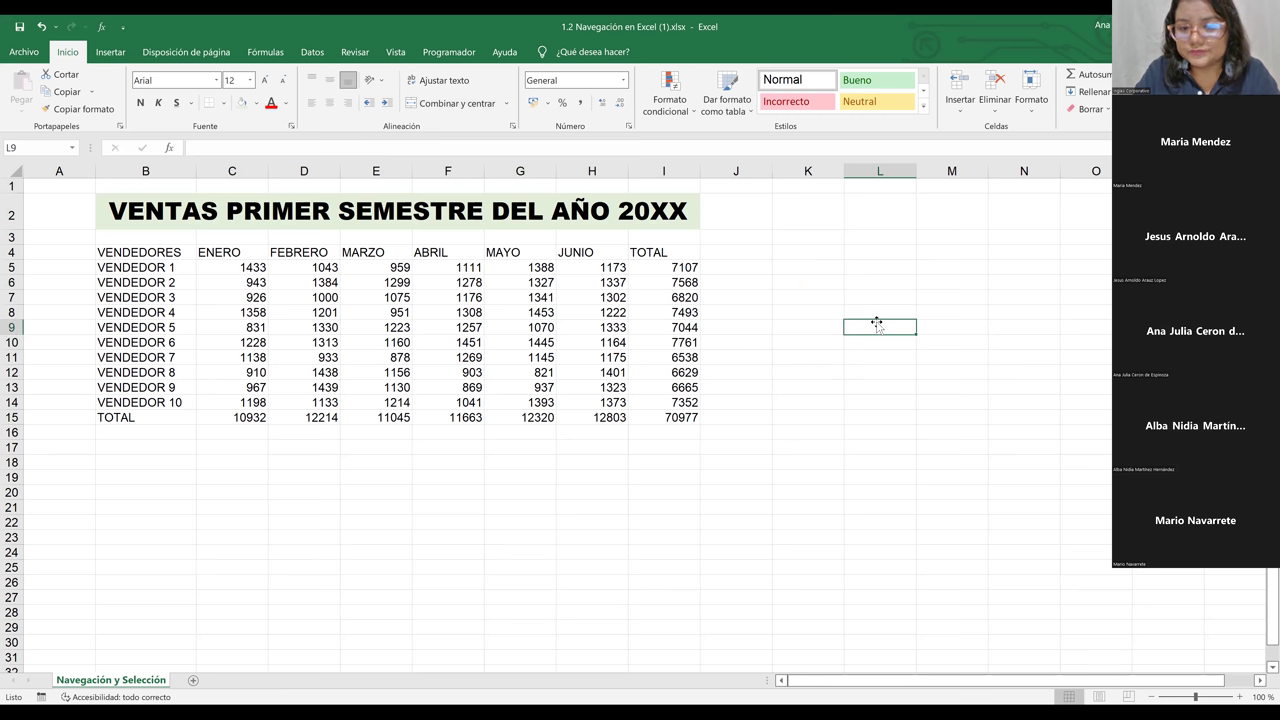
pyautogui.press('Up')
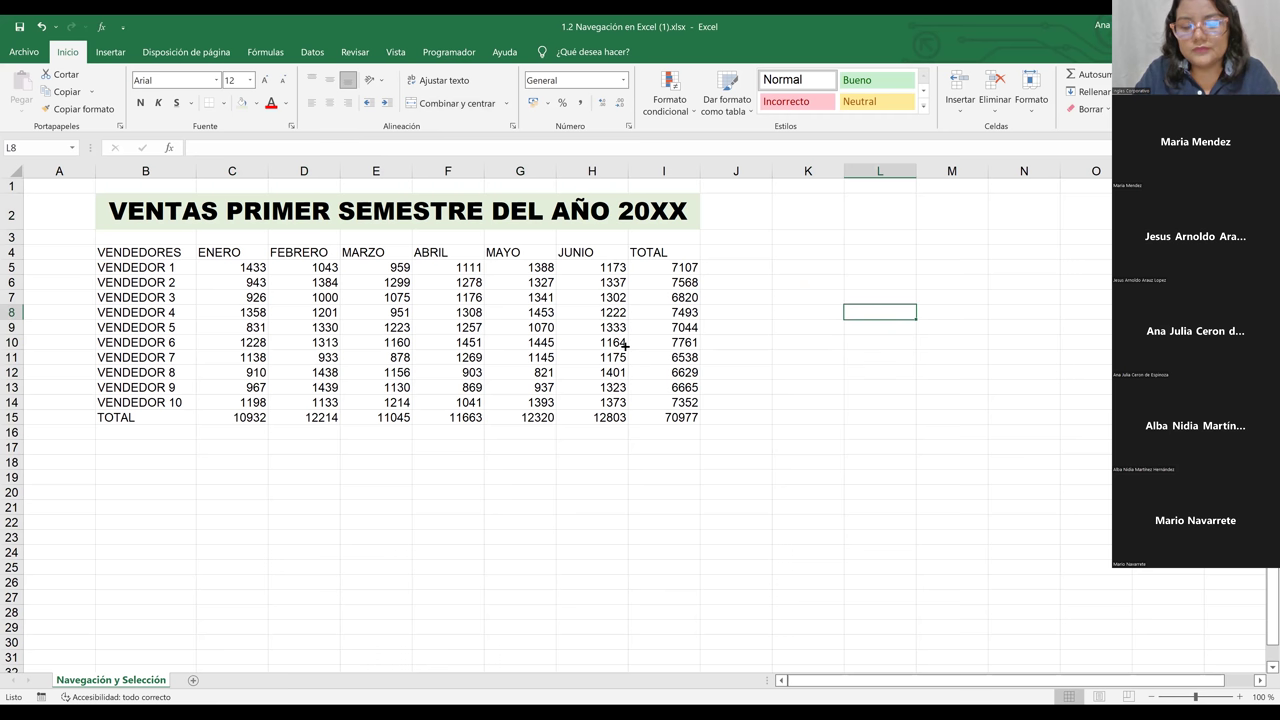
# Select the cells from the VENDEDORES header in B4 through VENDEDOR 10 by extending the range gradually, and then clear the selection at B18.
pyautogui.click(578, 461)
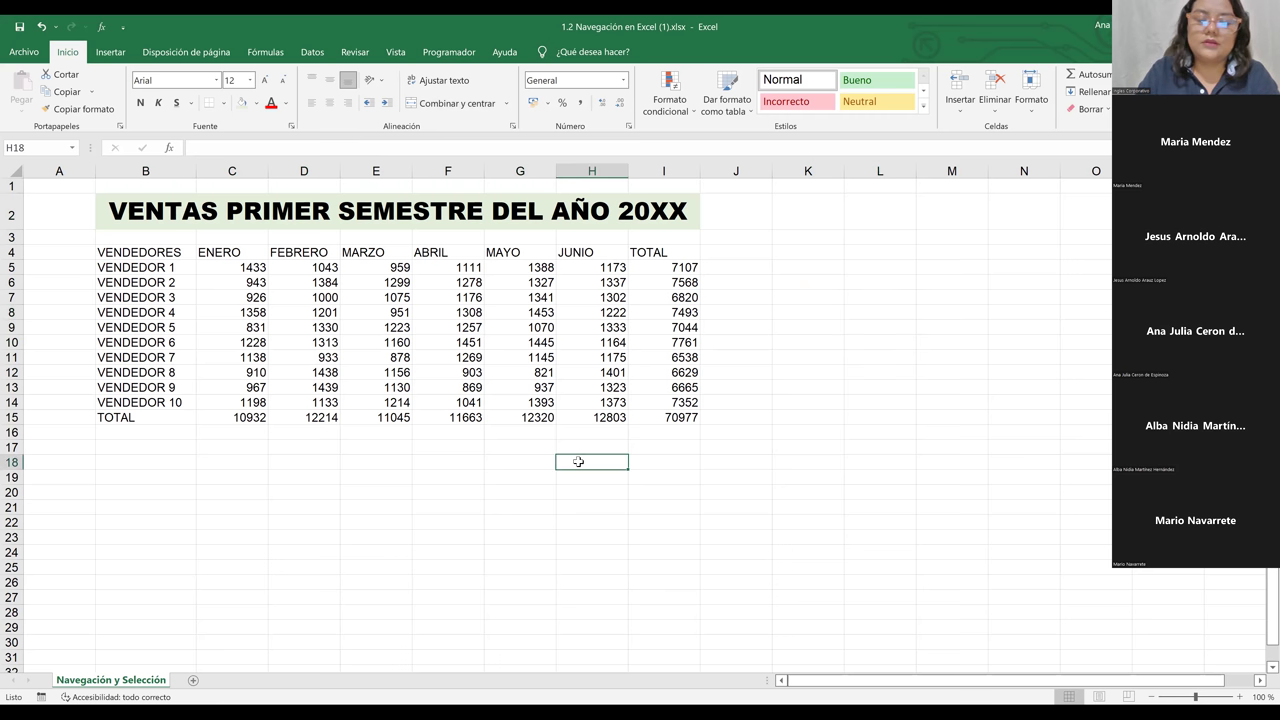
pyautogui.click(313, 344)
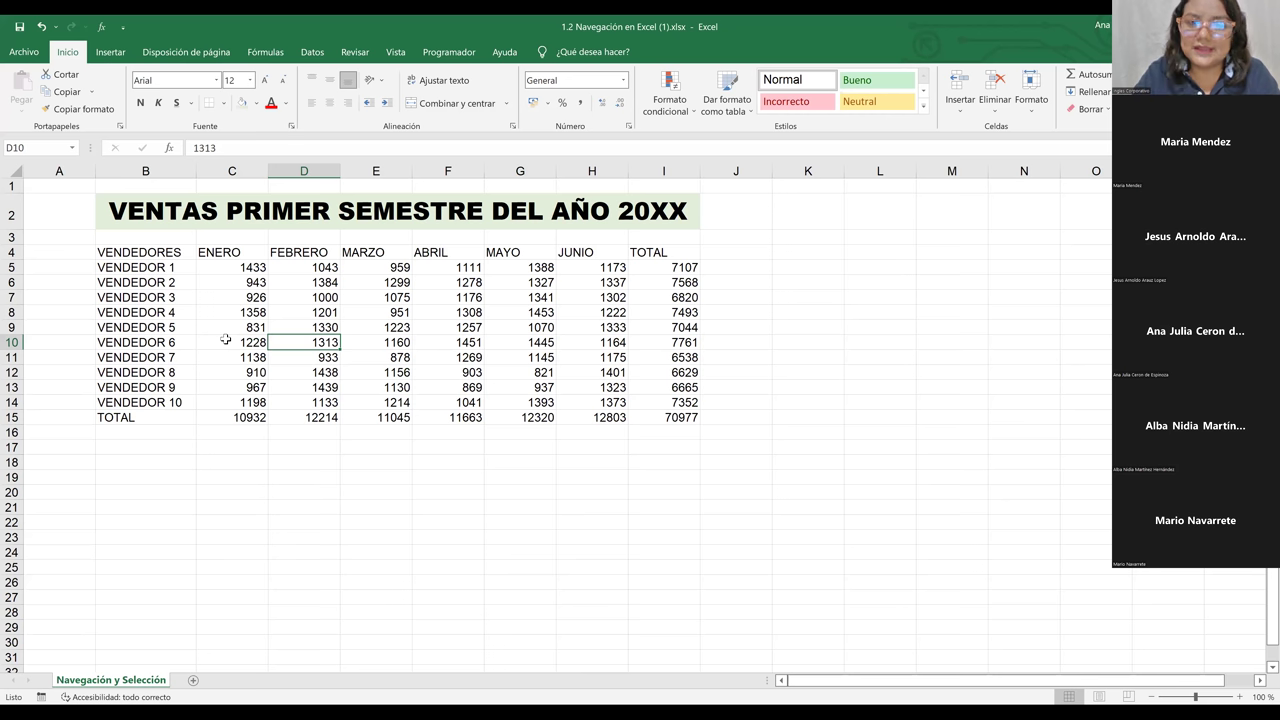
pyautogui.click(148, 252)
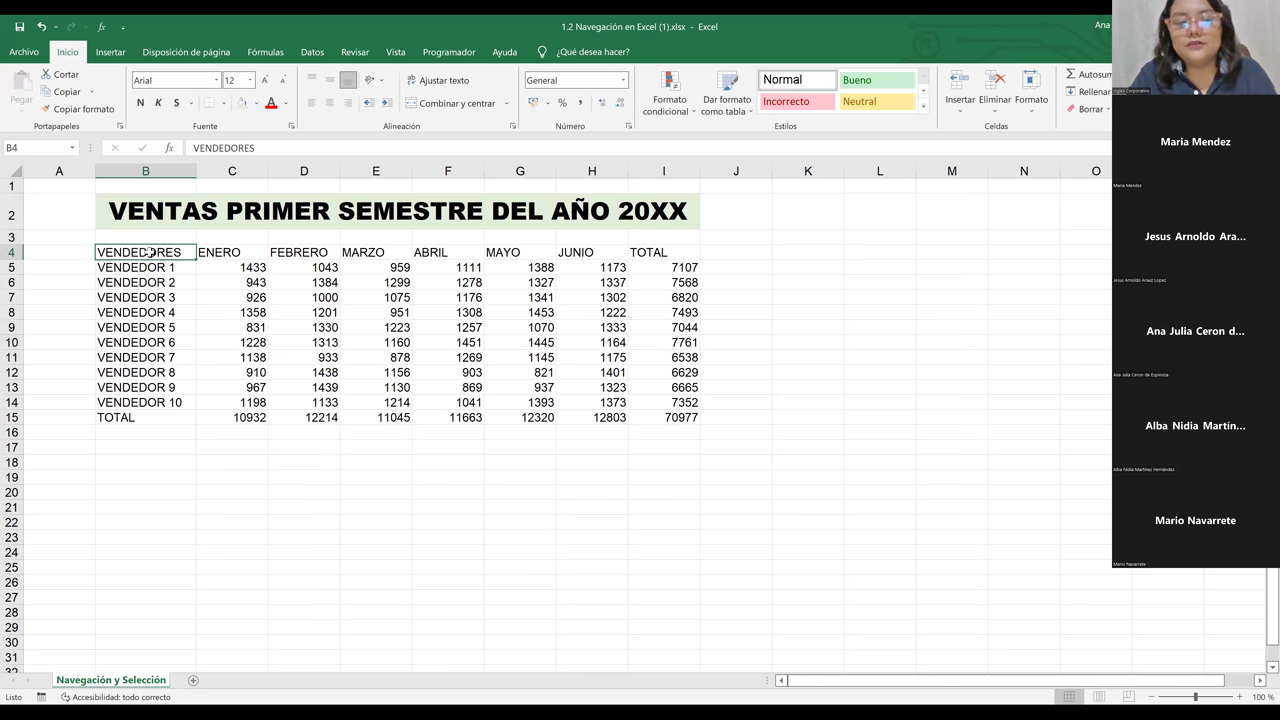
pyautogui.keyDown('shift'); pyautogui.click(172, 283); pyautogui.keyUp('shift')
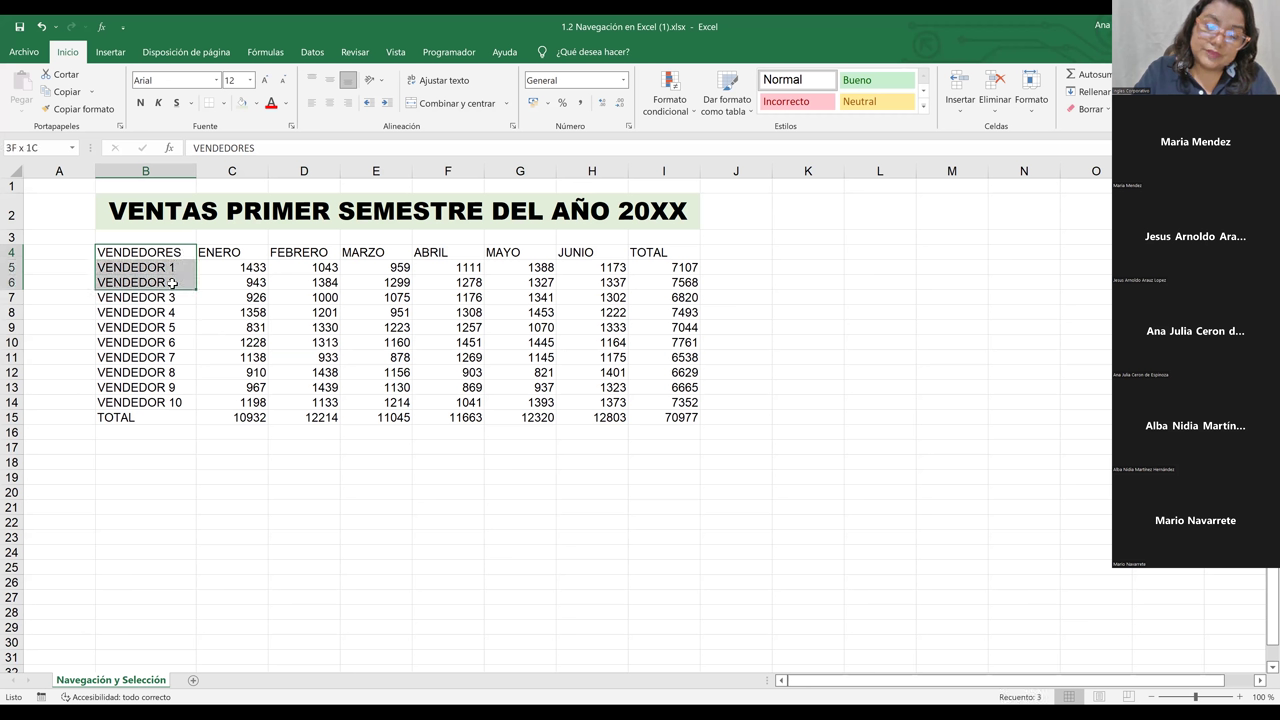
pyautogui.keyDown('shift'); pyautogui.click(170, 315); pyautogui.keyUp('shift')
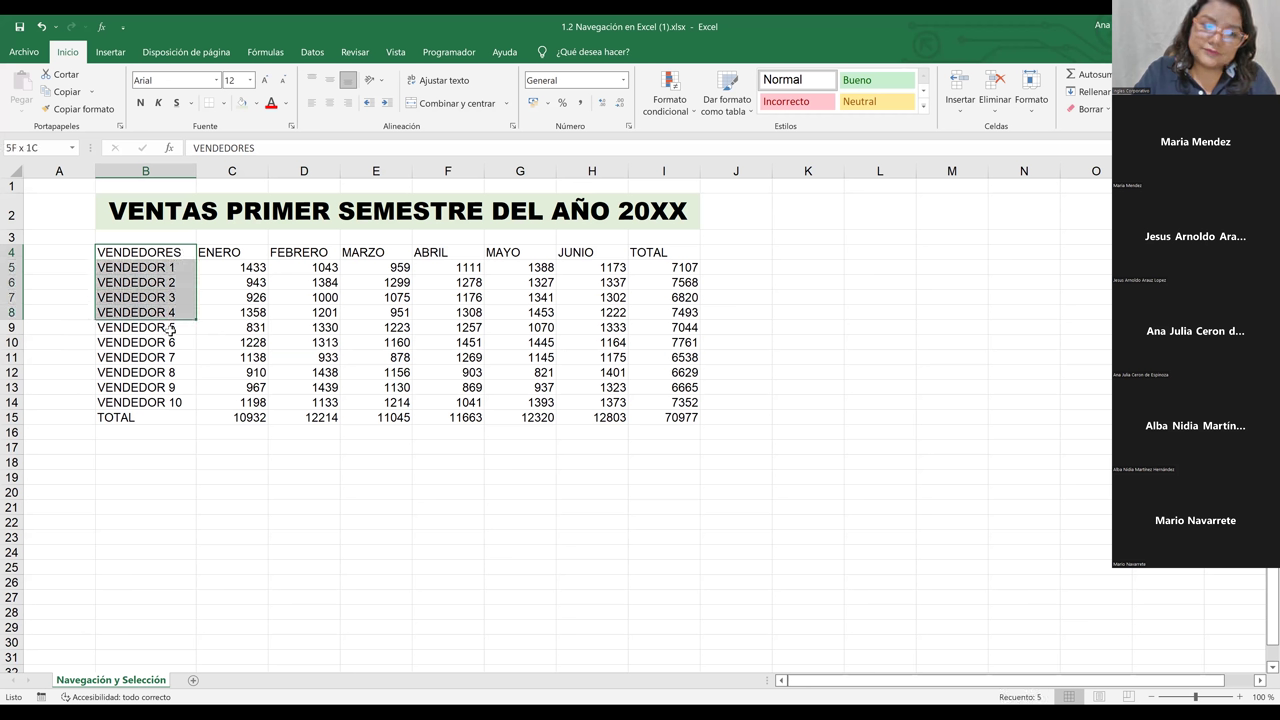
pyautogui.keyDown('shift'); pyautogui.click(170, 329); pyautogui.keyUp('shift')
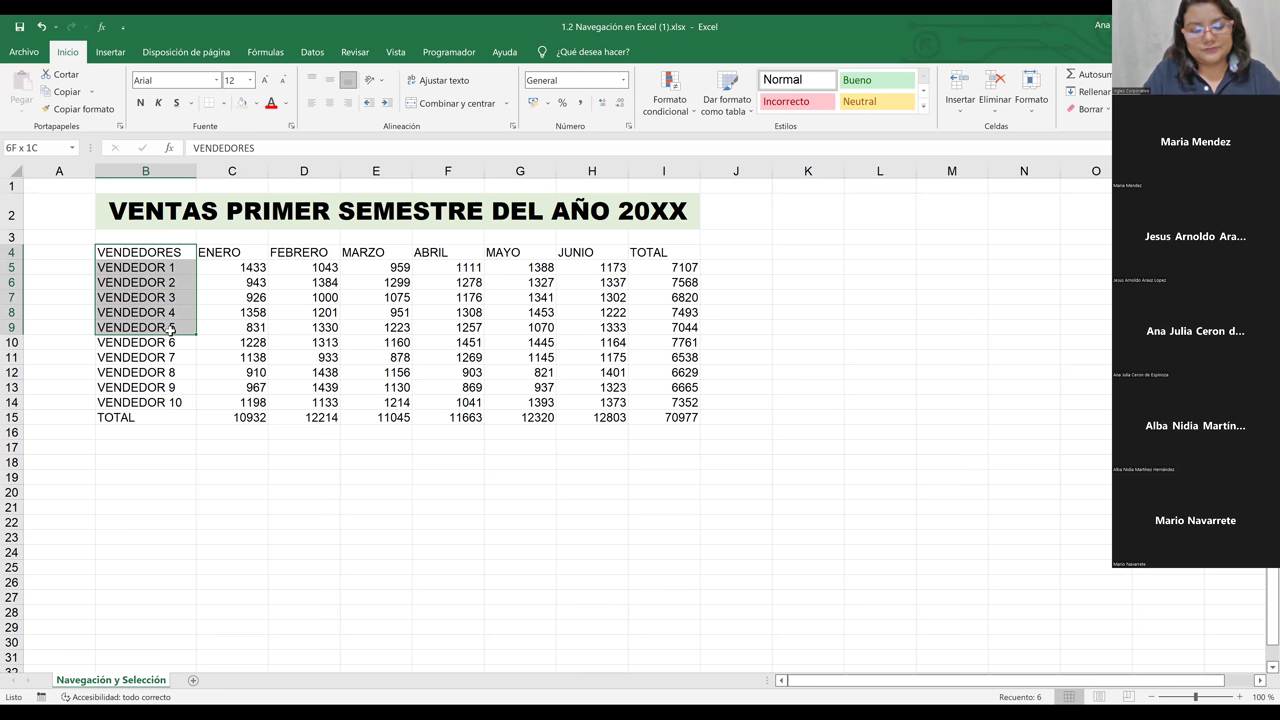
pyautogui.keyDown('shift'); pyautogui.click(164, 372); pyautogui.keyUp('shift')
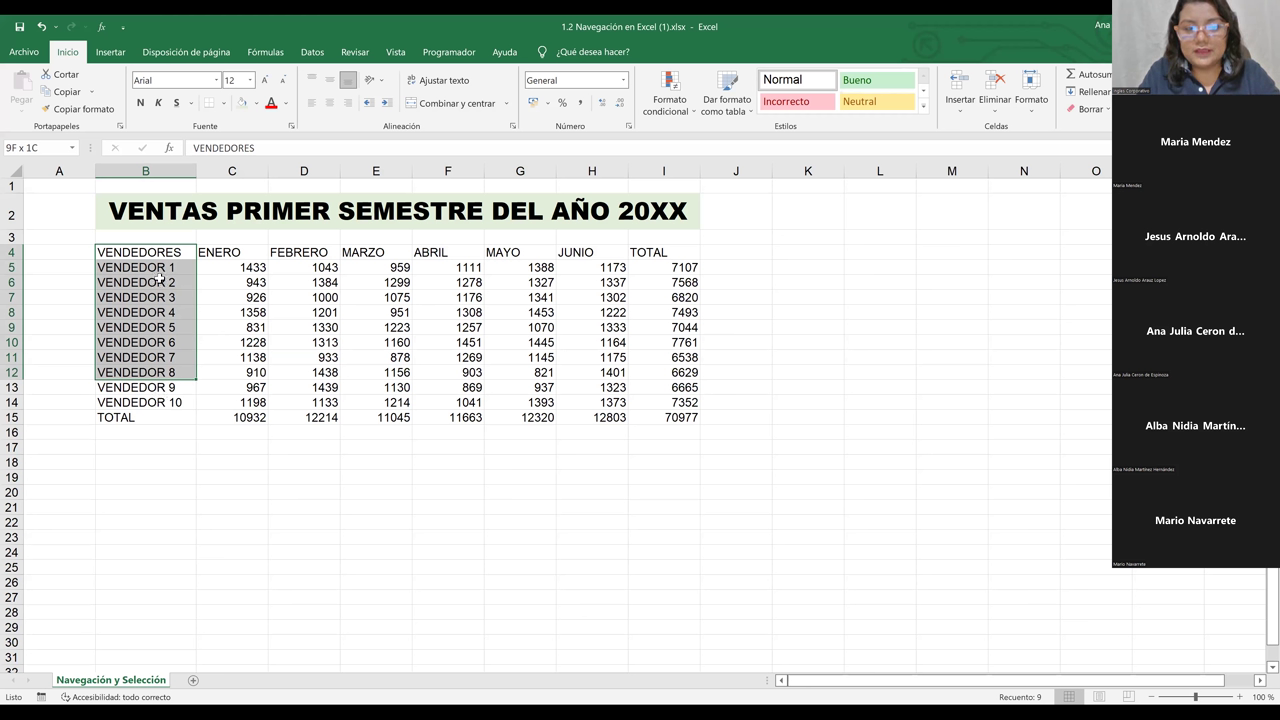
pyautogui.hotkey('shift', 'Down')
pyautogui.hotkey('shift', 'Down')
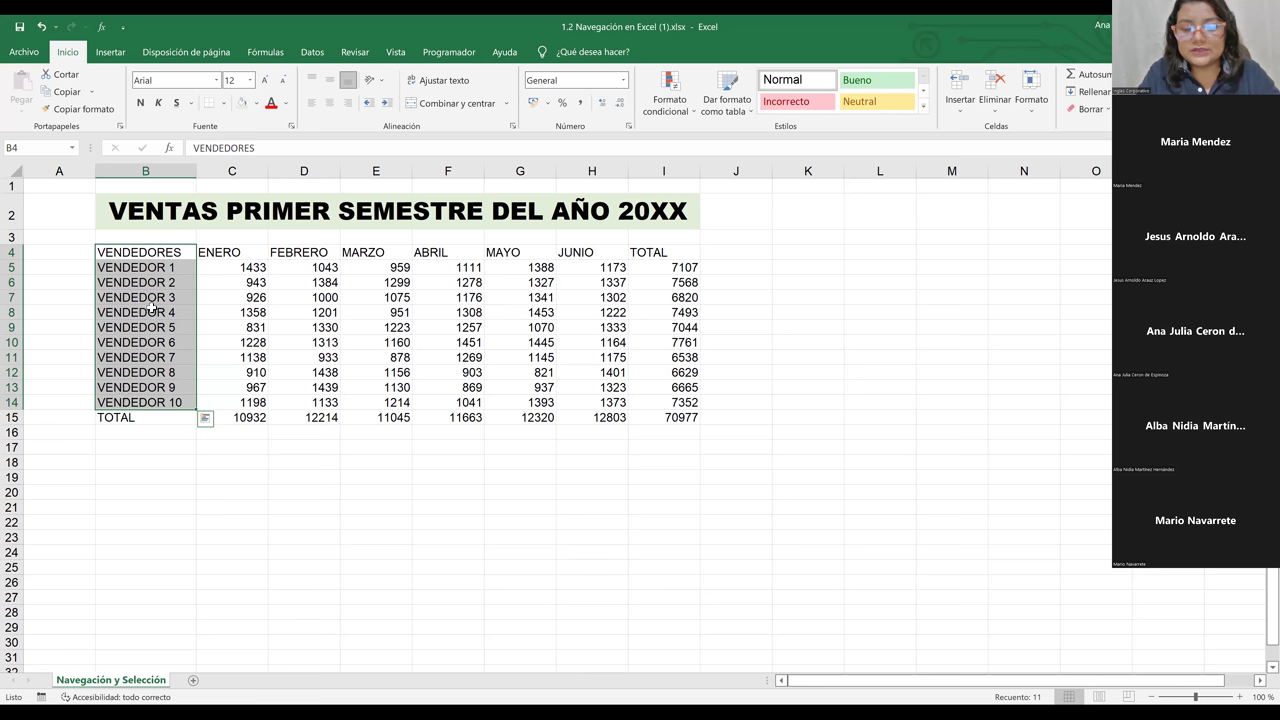
pyautogui.click(149, 459)
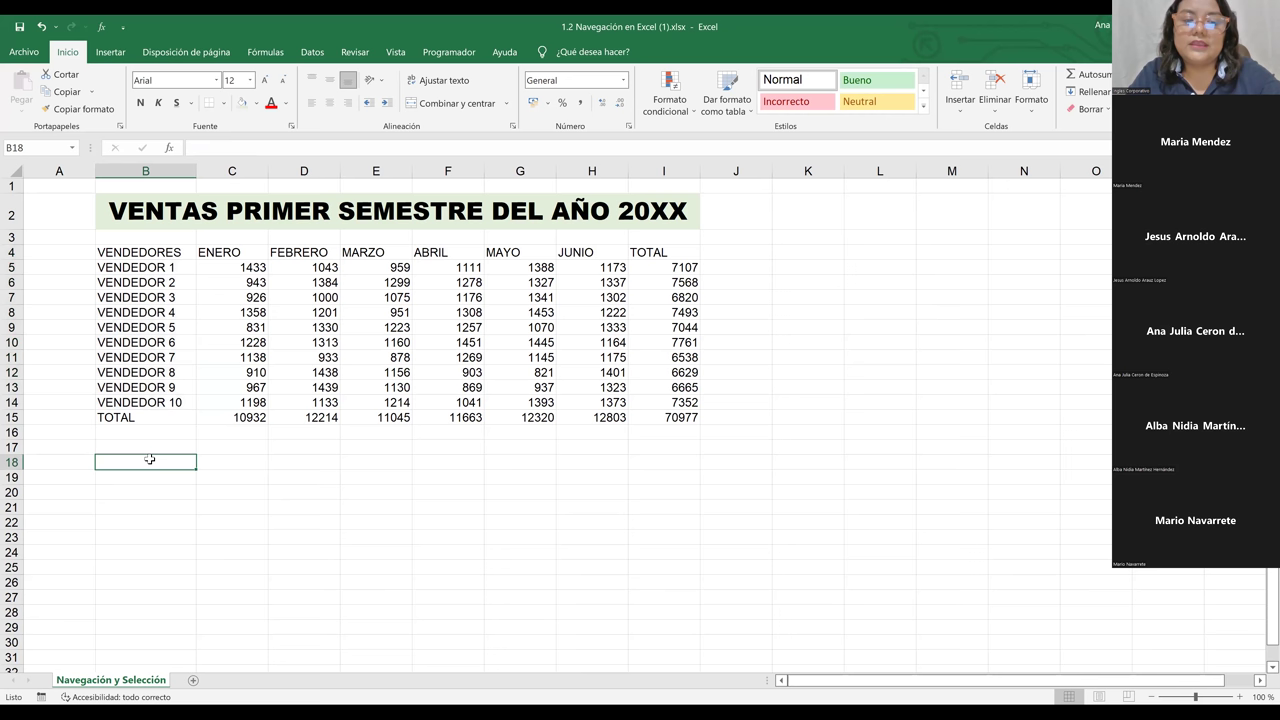
# Extend the selection cell by cell from the VENDEDORES header in B4 to TOTAL in B15, and clear it by going to C6.
pyautogui.click(160, 250)
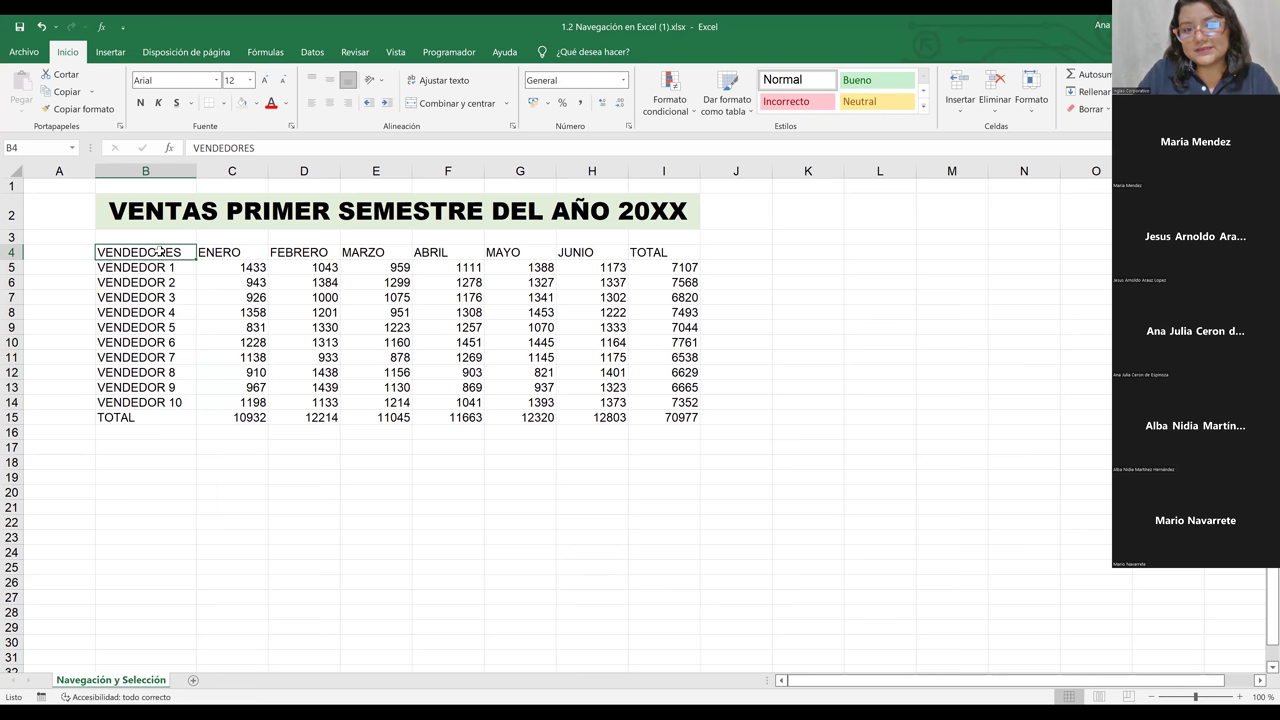
pyautogui.hotkey('shift', 'Down')
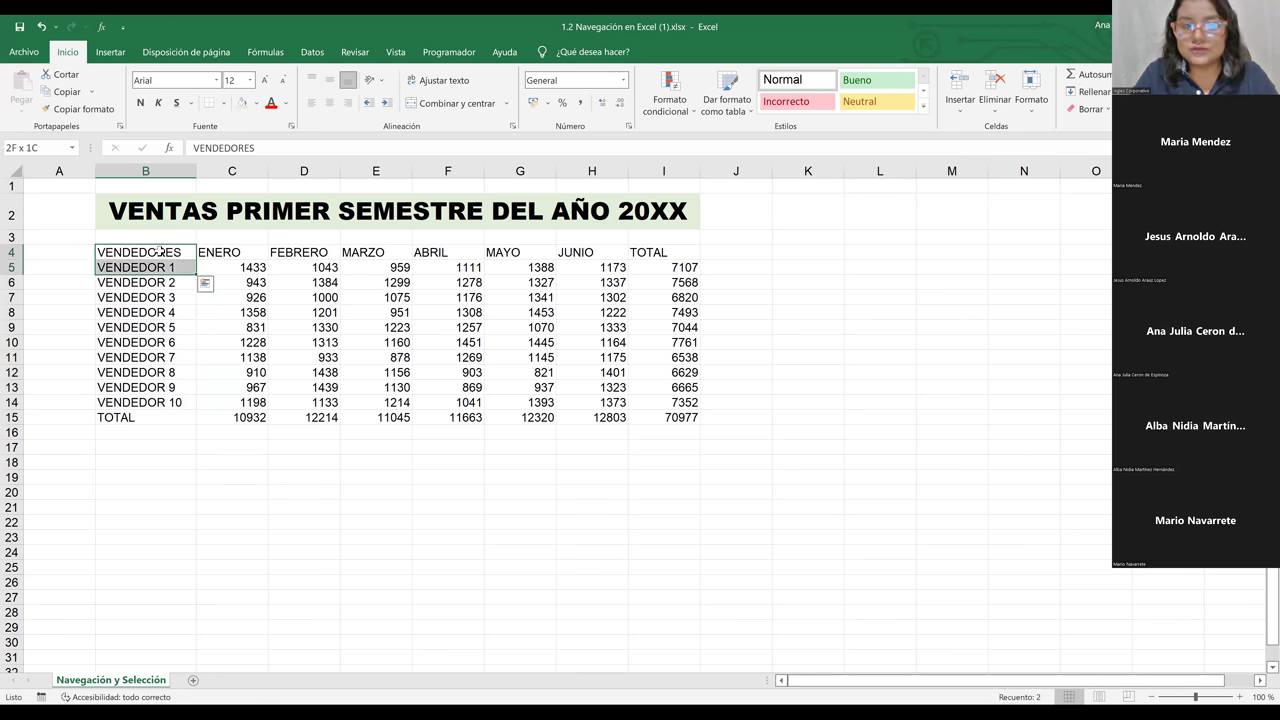
pyautogui.hotkey('shift', 'Down')
pyautogui.hotkey('shift', 'Down')
pyautogui.hotkey('shift', 'Down')
pyautogui.hotkey('shift', 'Down')
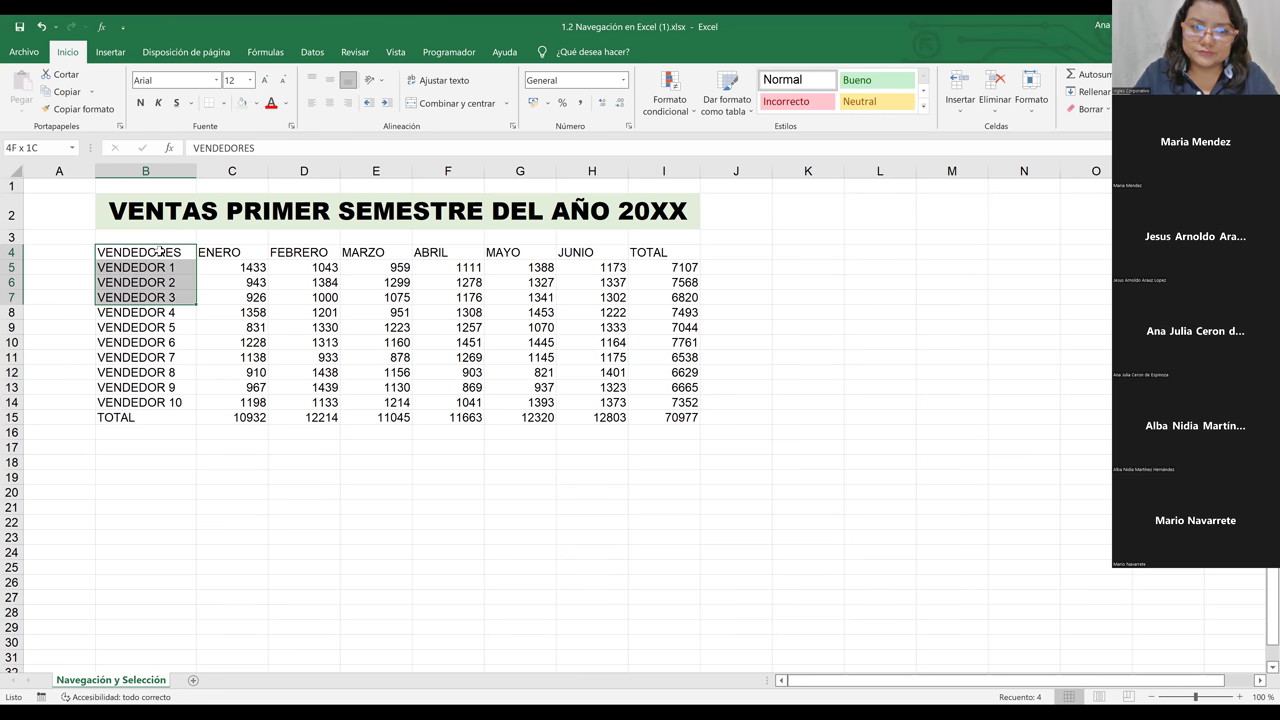
pyautogui.hotkey('shift', 'Down')
pyautogui.hotkey('shift', 'Down')
pyautogui.hotkey('shift', 'Down')
pyautogui.hotkey('shift', 'Down')
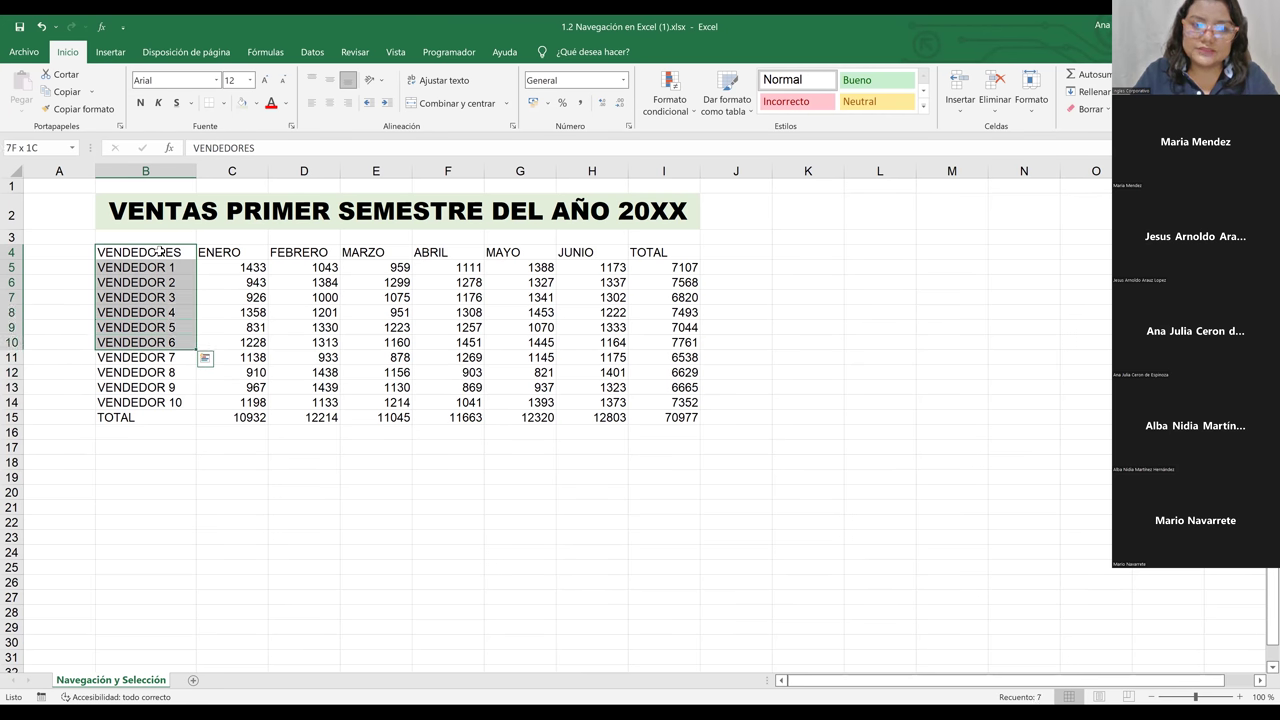
pyautogui.hotkey('shift', 'Down')
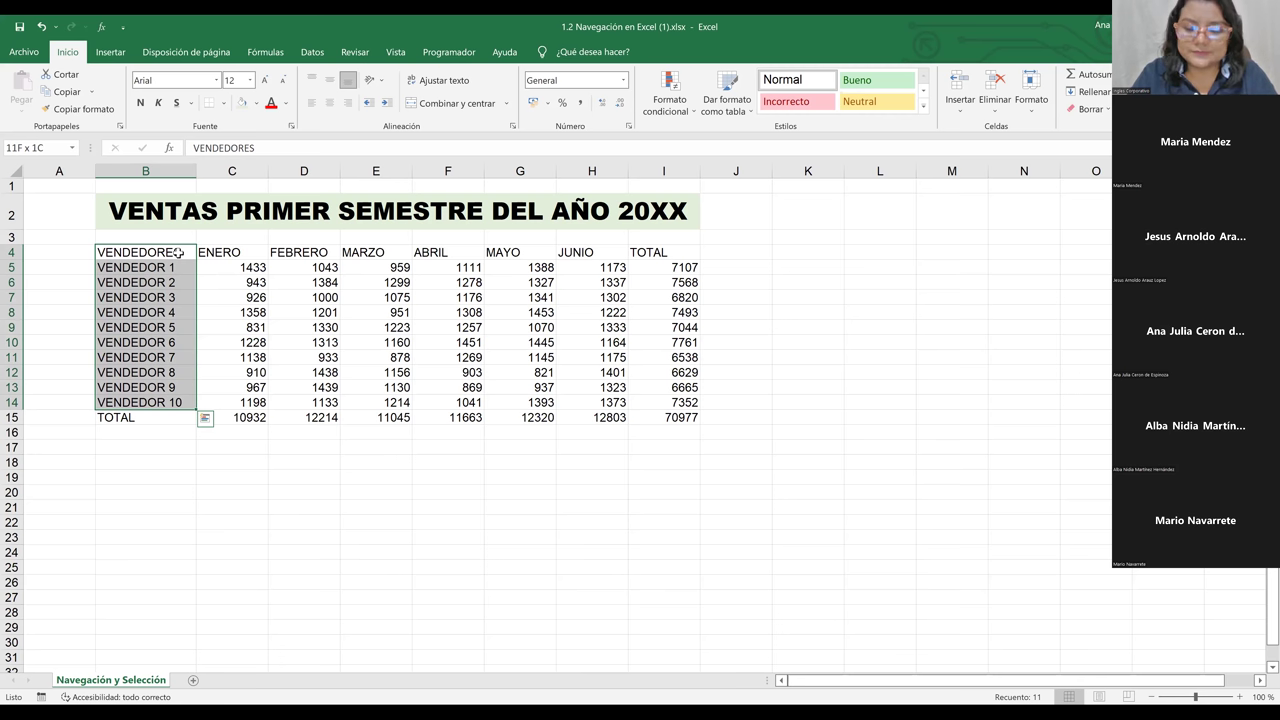
pyautogui.hotkey('shift', 'Down')
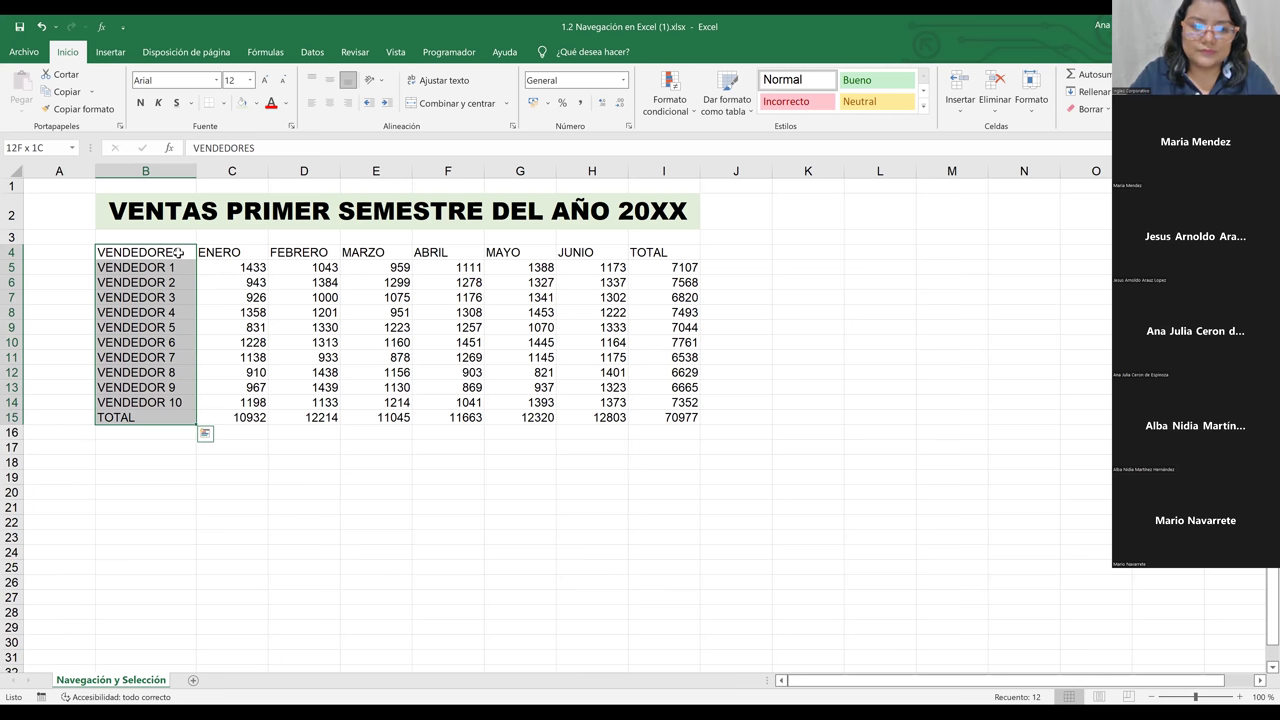
pyautogui.click(238, 286)
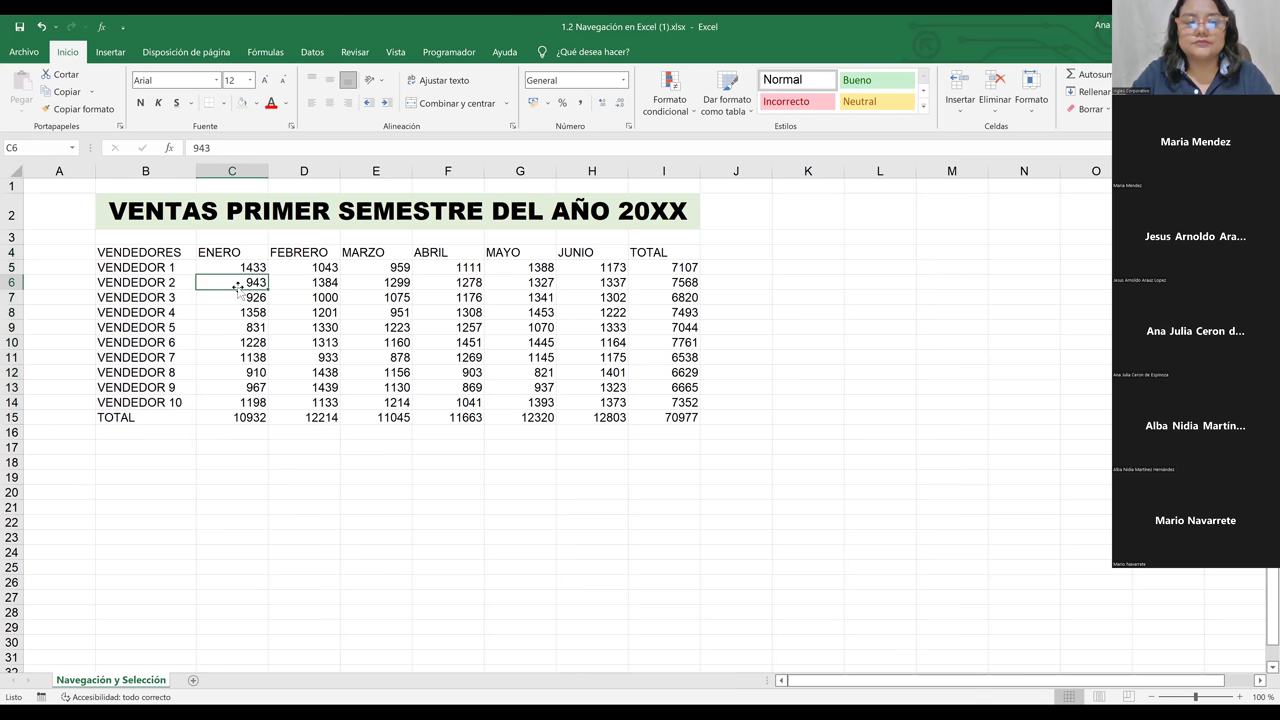
# Select the table's VENDEDORES column from B4 to its last filled cell in a single jump, and clear it at B10.
pyautogui.click(175, 264)
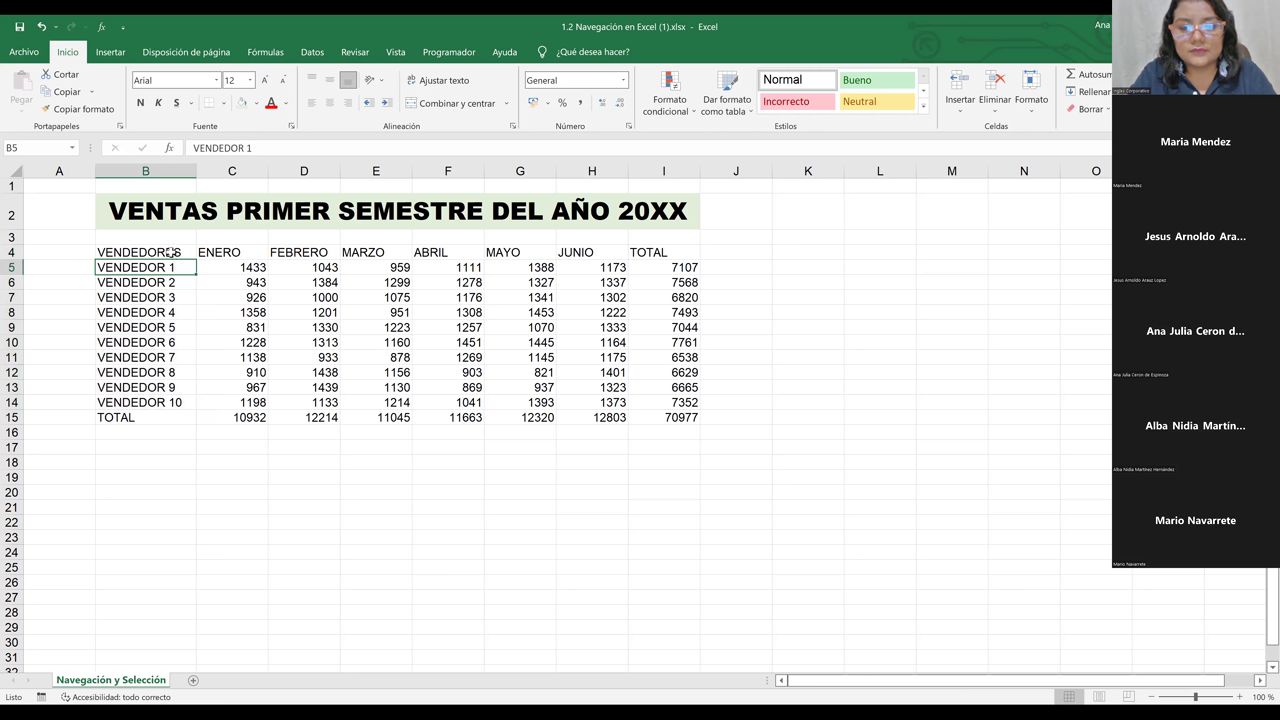
pyautogui.click(155, 255)
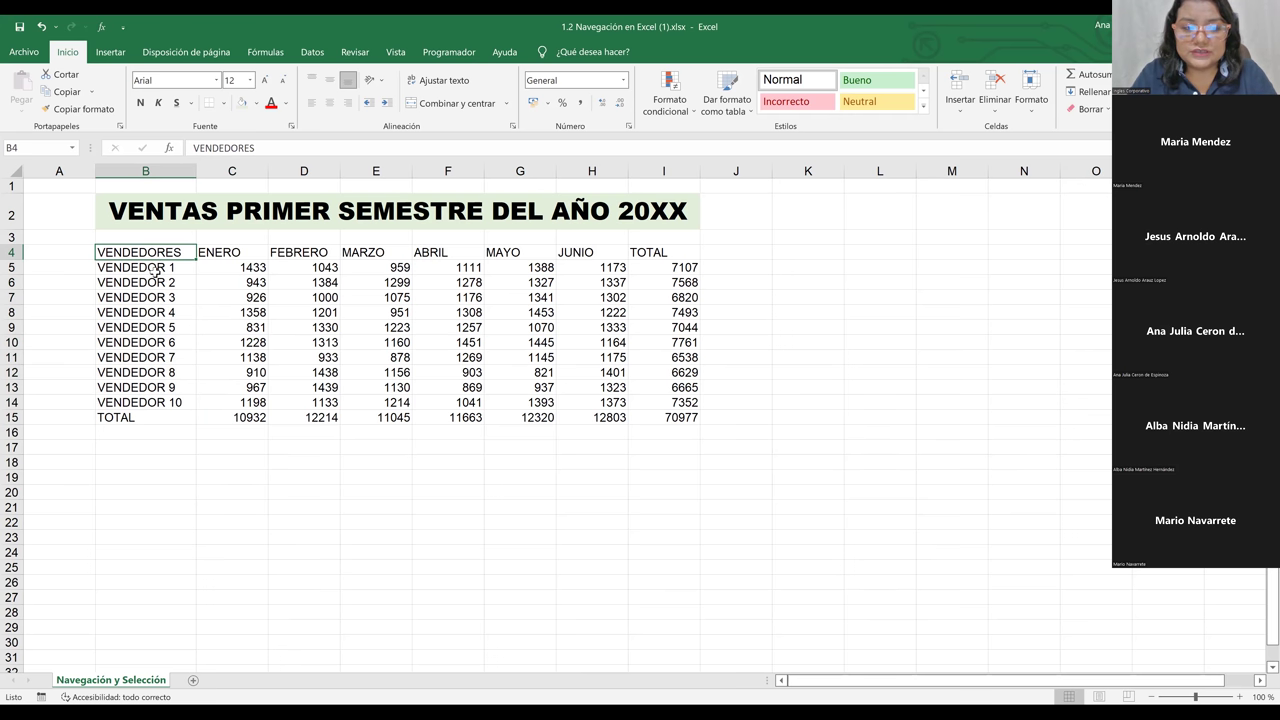
pyautogui.hotkey('ctrl', 'shift', 'Down')
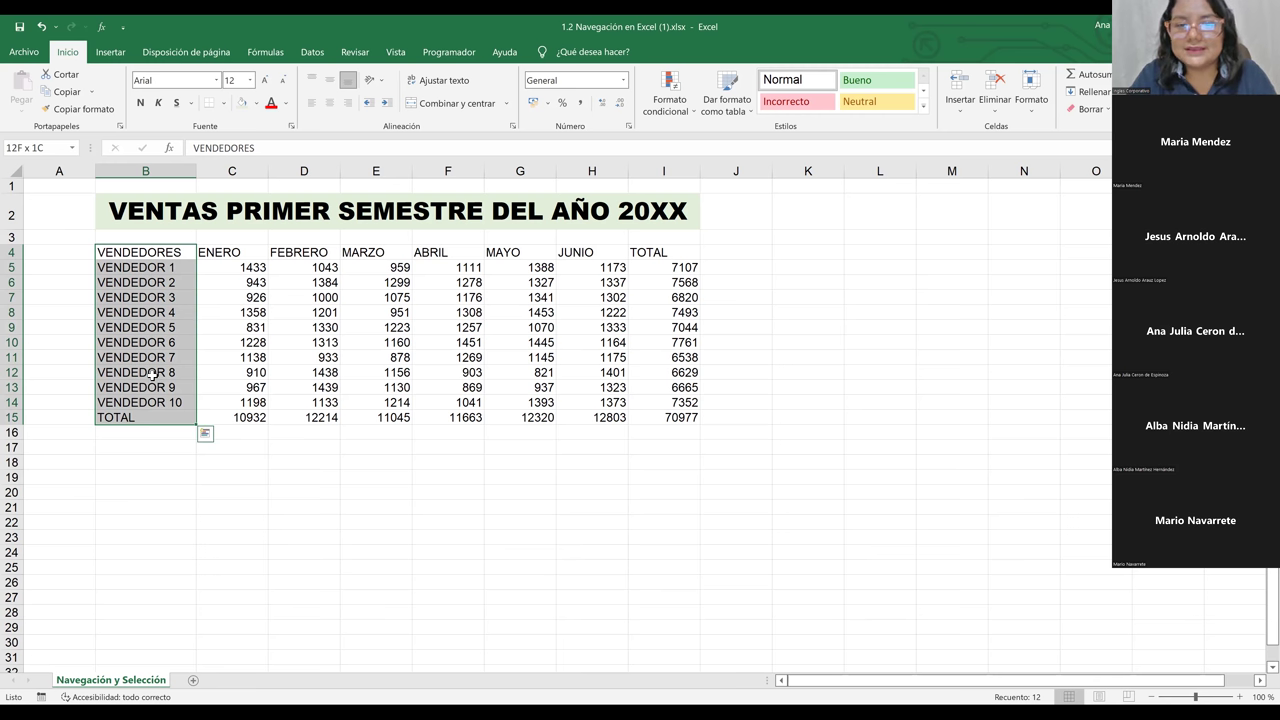
pyautogui.click(155, 338)
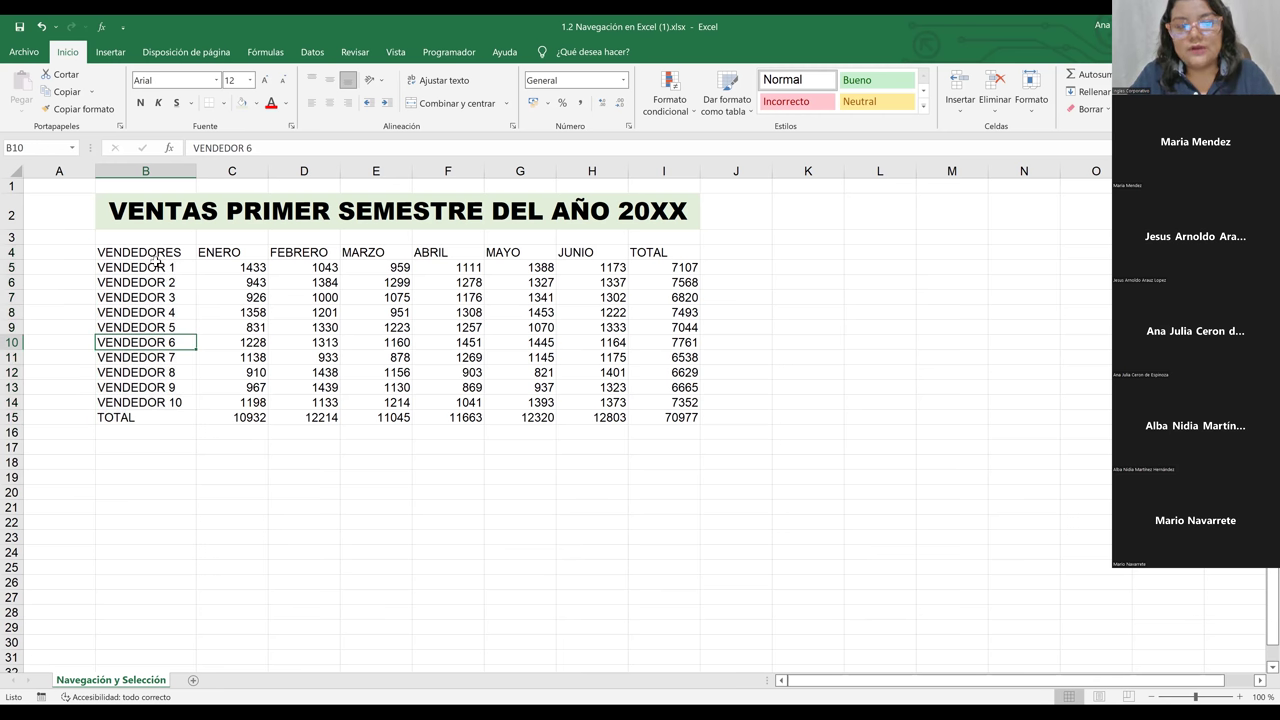
# Reselect B4 through B15 one cell at a time for comparison with the jump, and clear the selection by moving to B3.
pyautogui.click(158, 255)
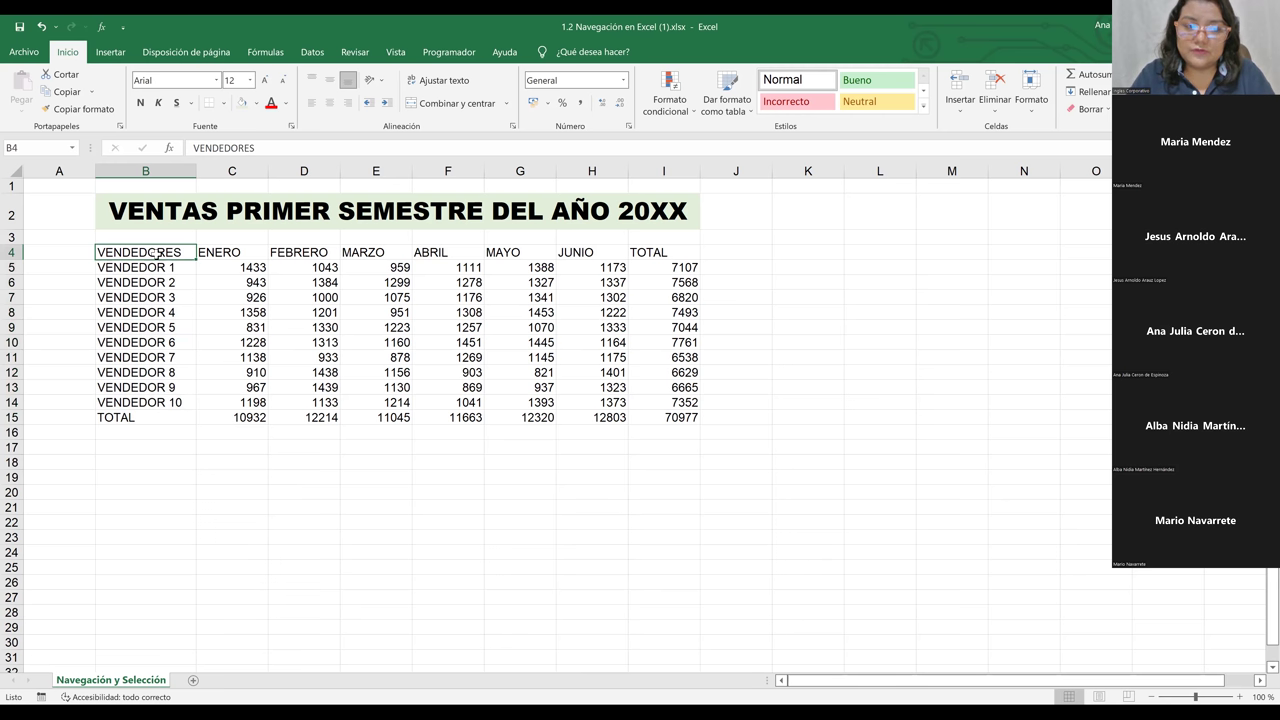
pyautogui.hotkey('shift', 'Down')
pyautogui.hotkey('shift', 'Down')
pyautogui.hotkey('shift', 'Down')
pyautogui.hotkey('shift', 'Down')
pyautogui.hotkey('shift', 'Down')
pyautogui.hotkey('shift', 'Down')
pyautogui.hotkey('shift', 'Down')
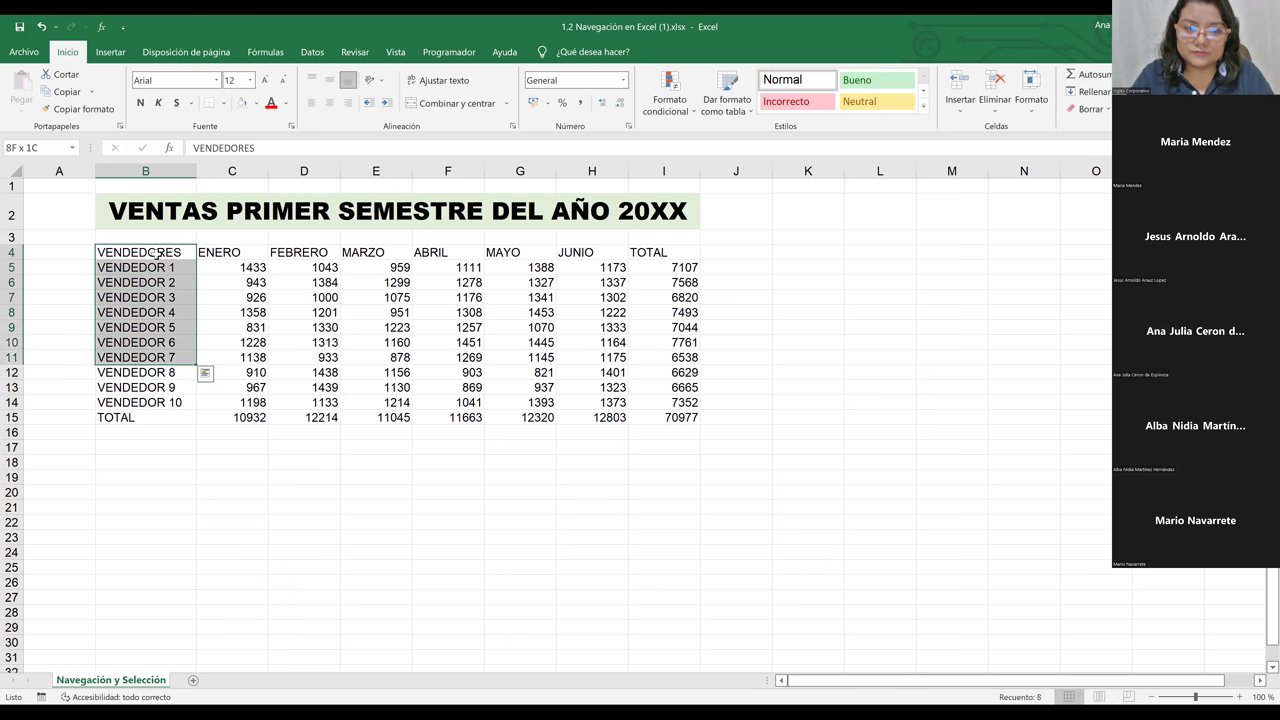
pyautogui.hotkey('shift', 'Down')
pyautogui.hotkey('shift', 'Down')
pyautogui.hotkey('shift', 'Down')
pyautogui.hotkey('shift', 'Down')
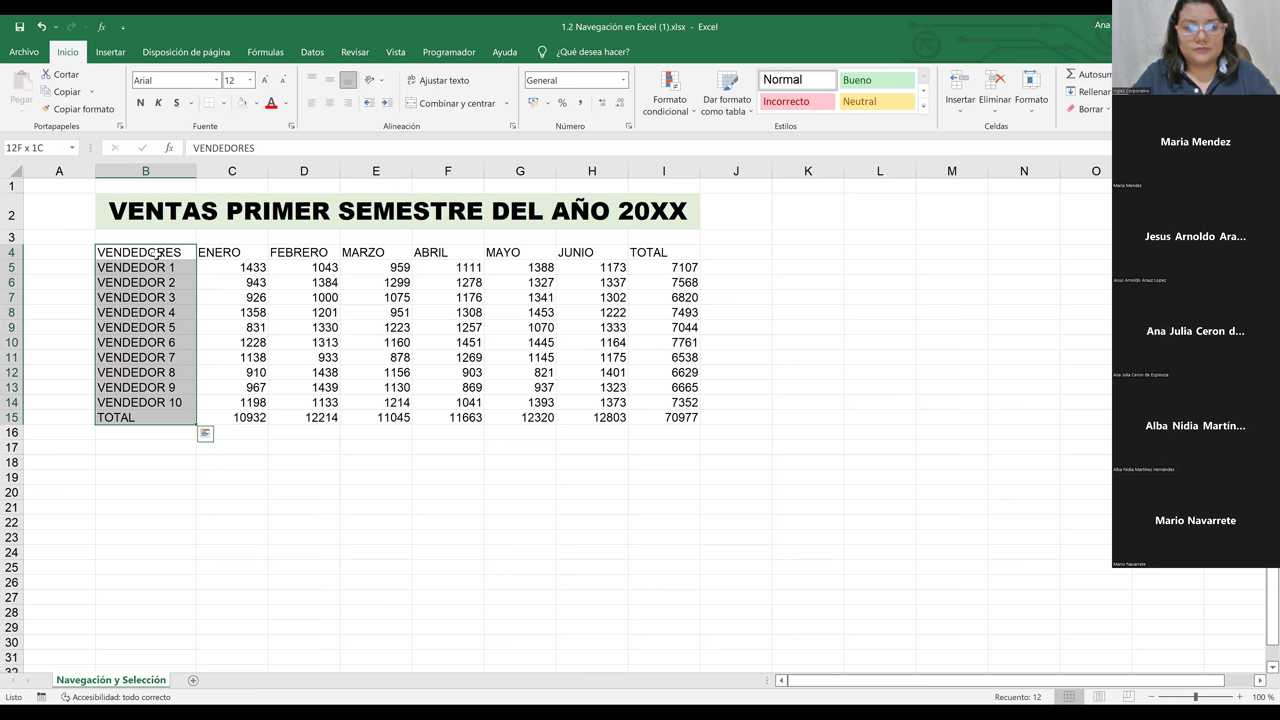
pyautogui.press('Up')
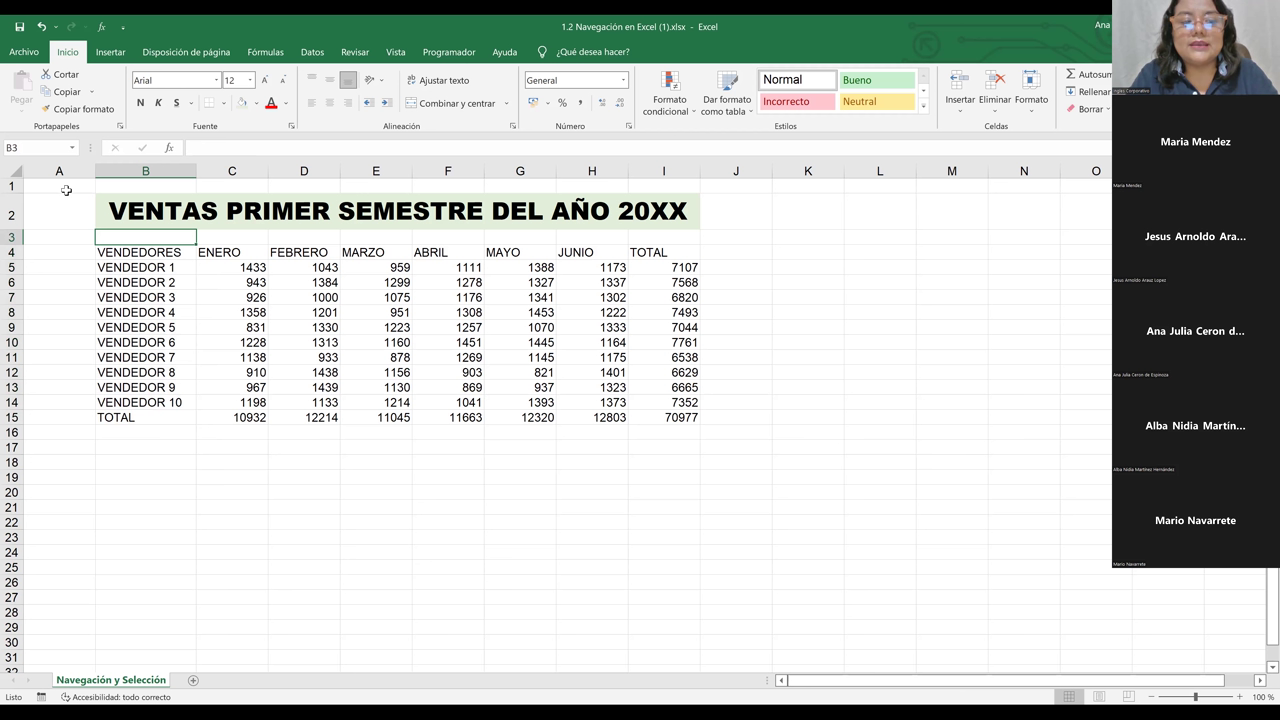
# Go from A1 to the last row of the sheet, select row 1048576, and return to cell A1048576.
pyautogui.click(66, 190)
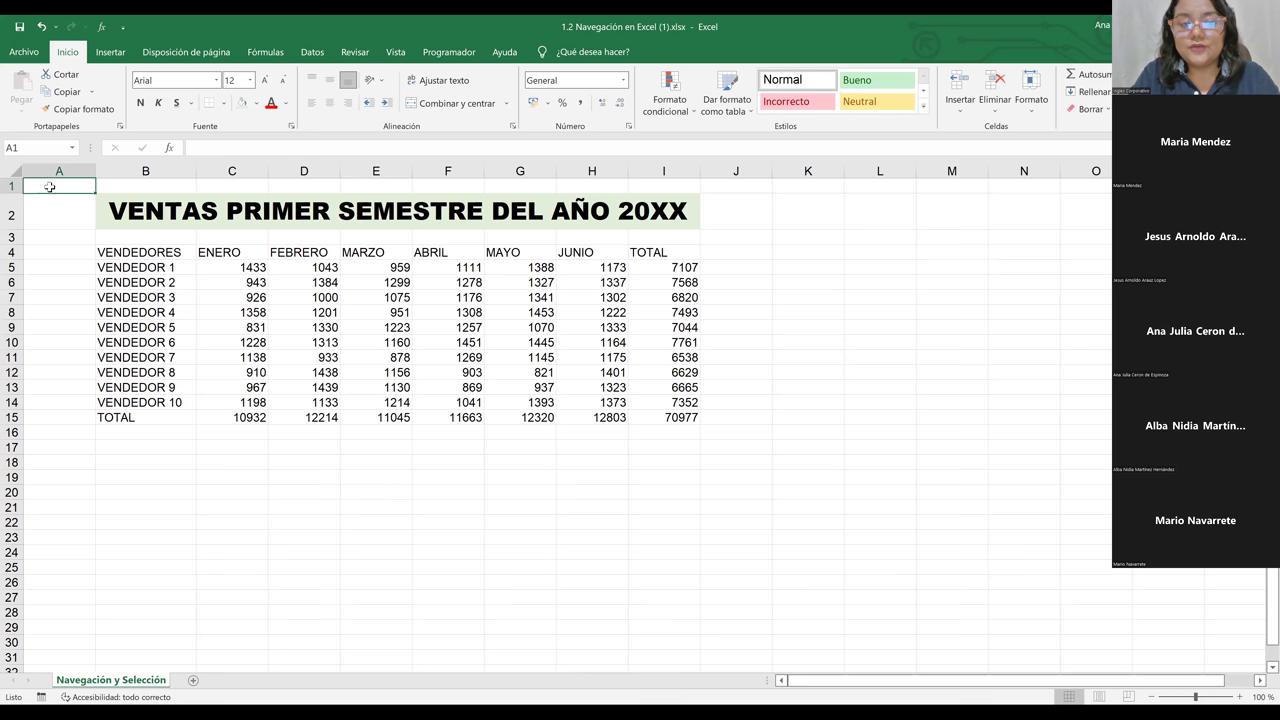
pyautogui.hotkey('ctrl', 'Down')
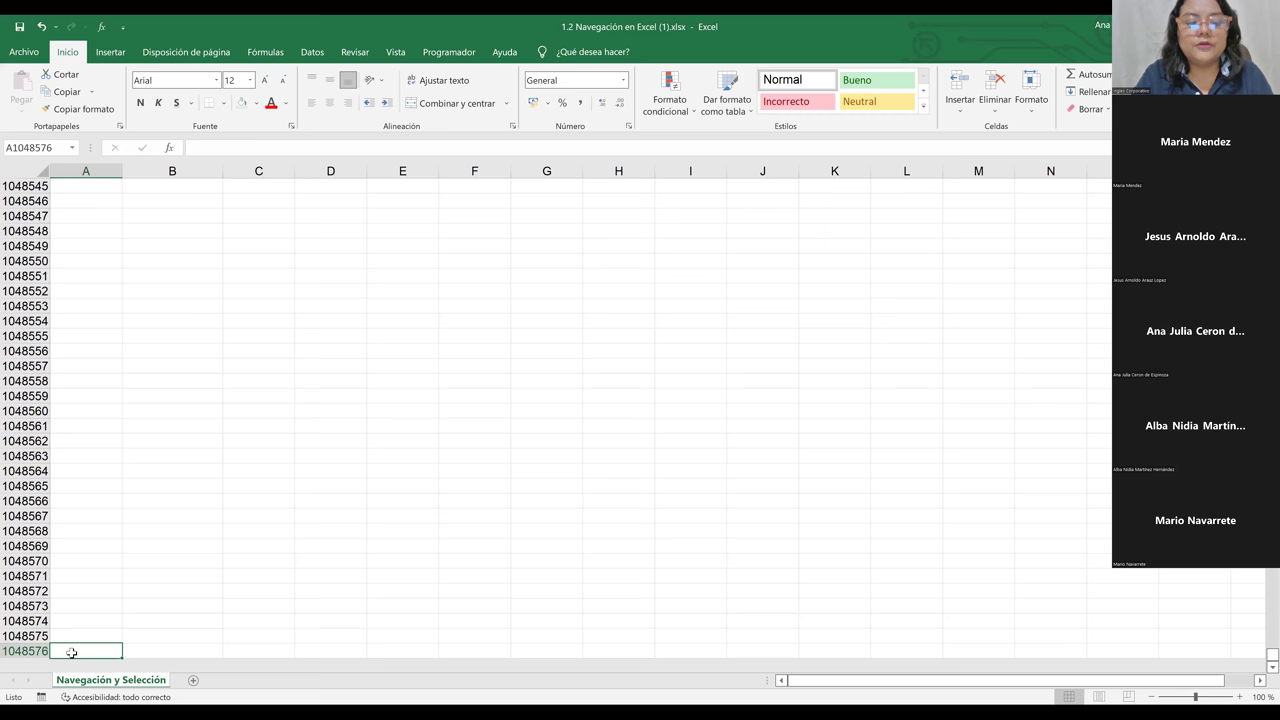
pyautogui.click(8, 651)
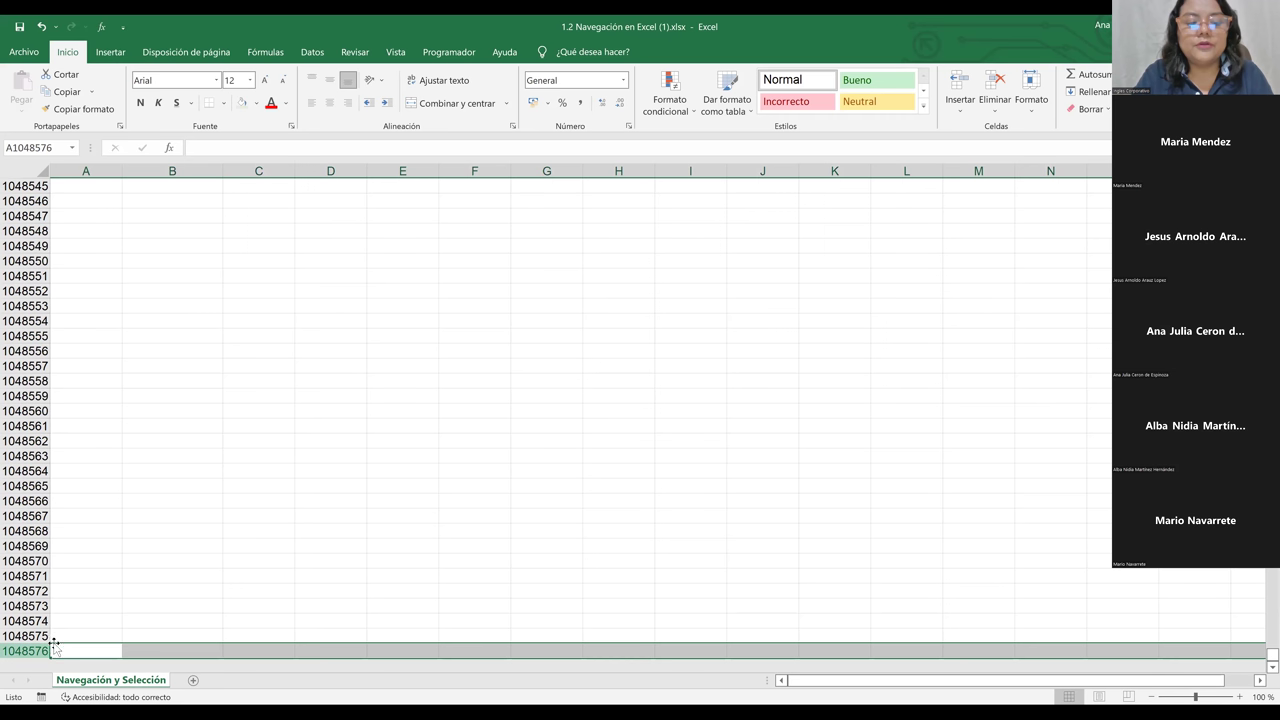
pyautogui.click(111, 621)
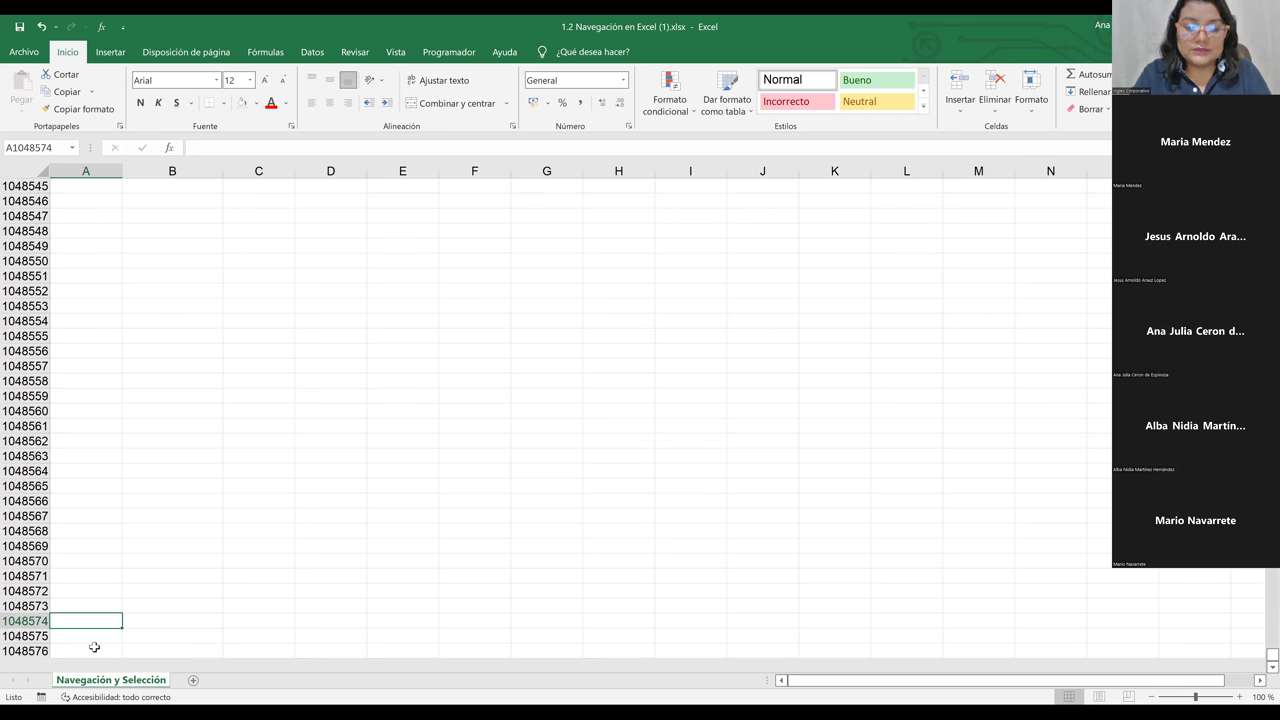
pyautogui.click(94, 648)
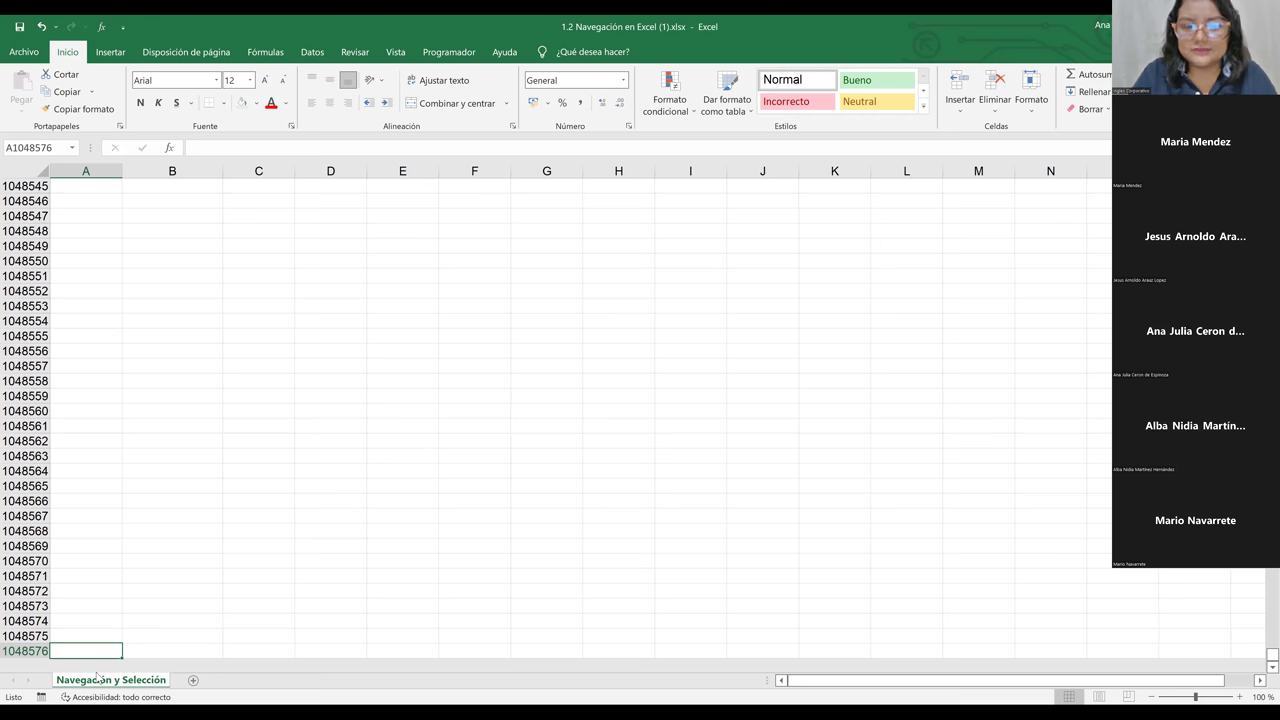
# Jump to the sheet's last column XFD, up to XFD1, and back to cell A1.
pyautogui.hotkey('ctrl', 'Right')
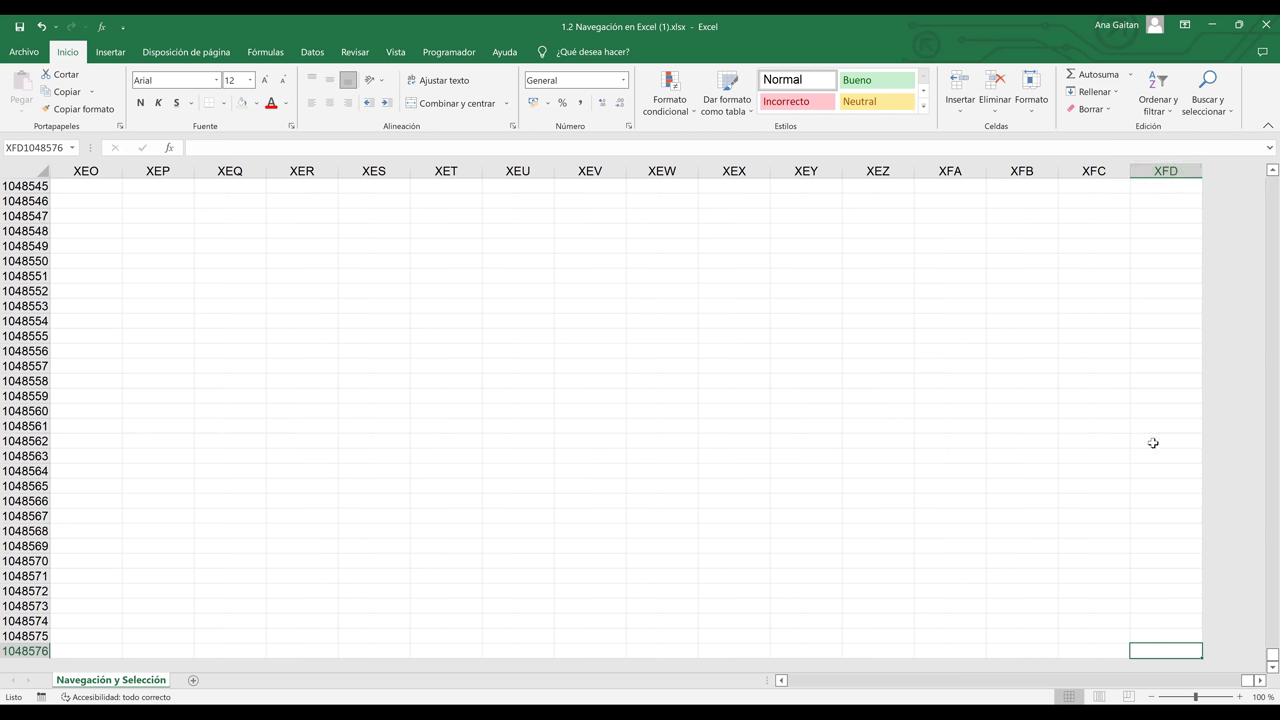
pyautogui.click(1161, 172)
pyautogui.hotkey('ctrl', 'Up')
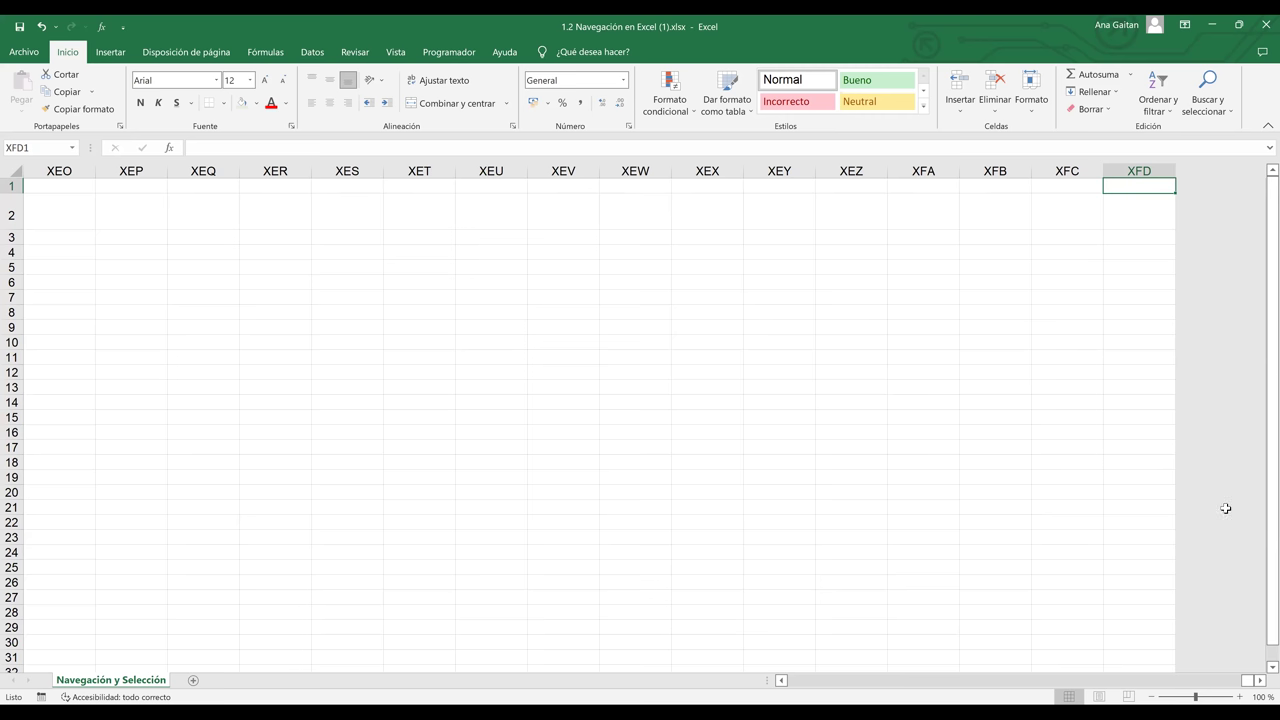
pyautogui.hotkey('ctrl', 'Home')
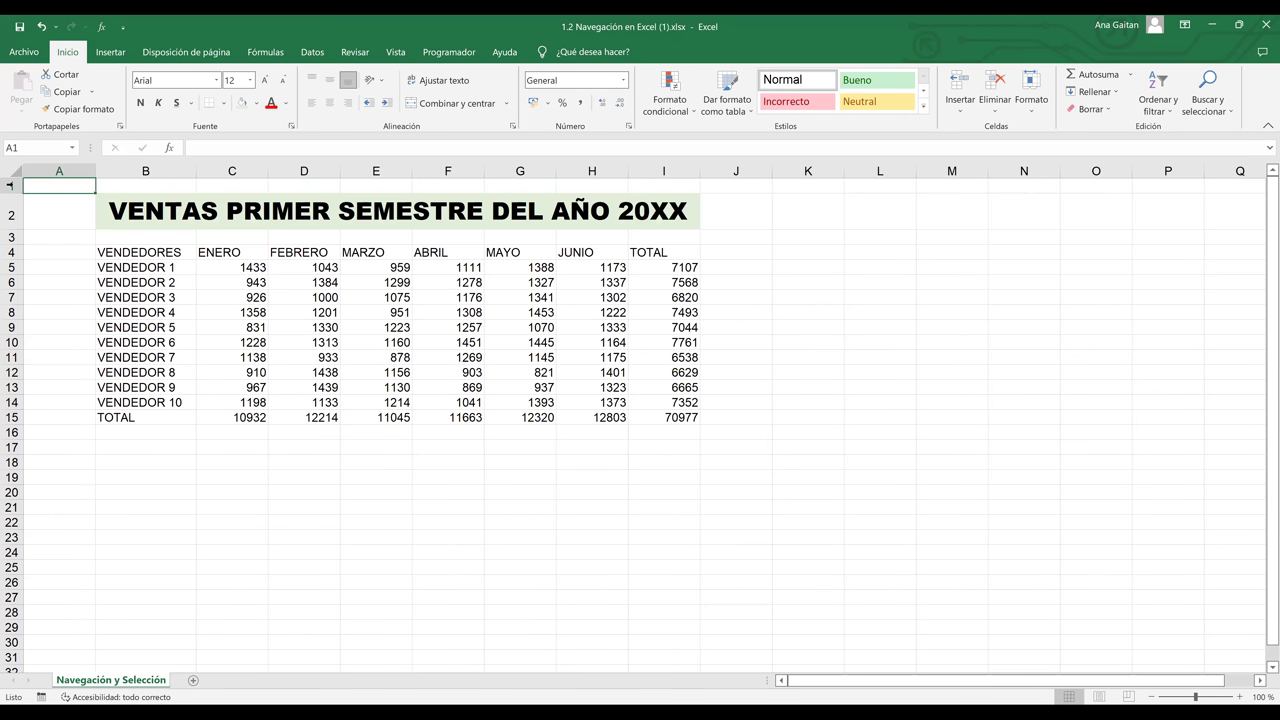
# Select row 1, and then go to the VENDEDORES header in B4 and the TOTAL header in I4.
pyautogui.click(10, 185)
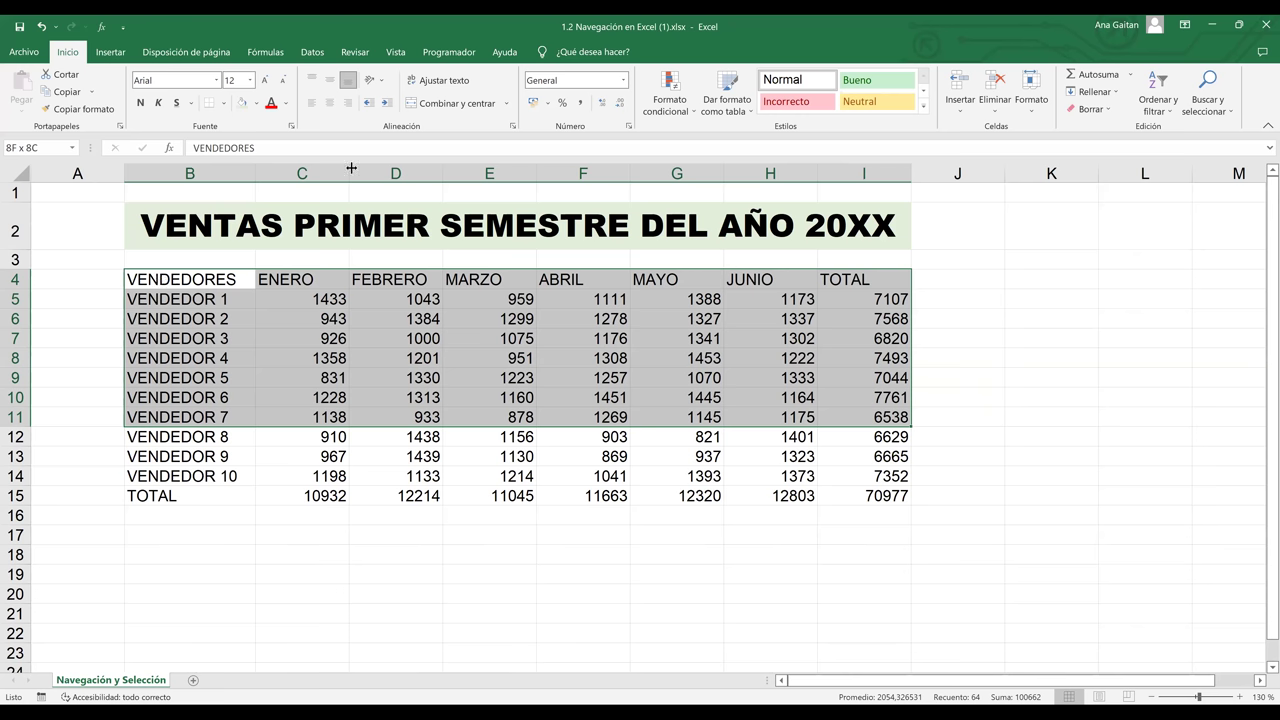
pyautogui.click(180, 282)
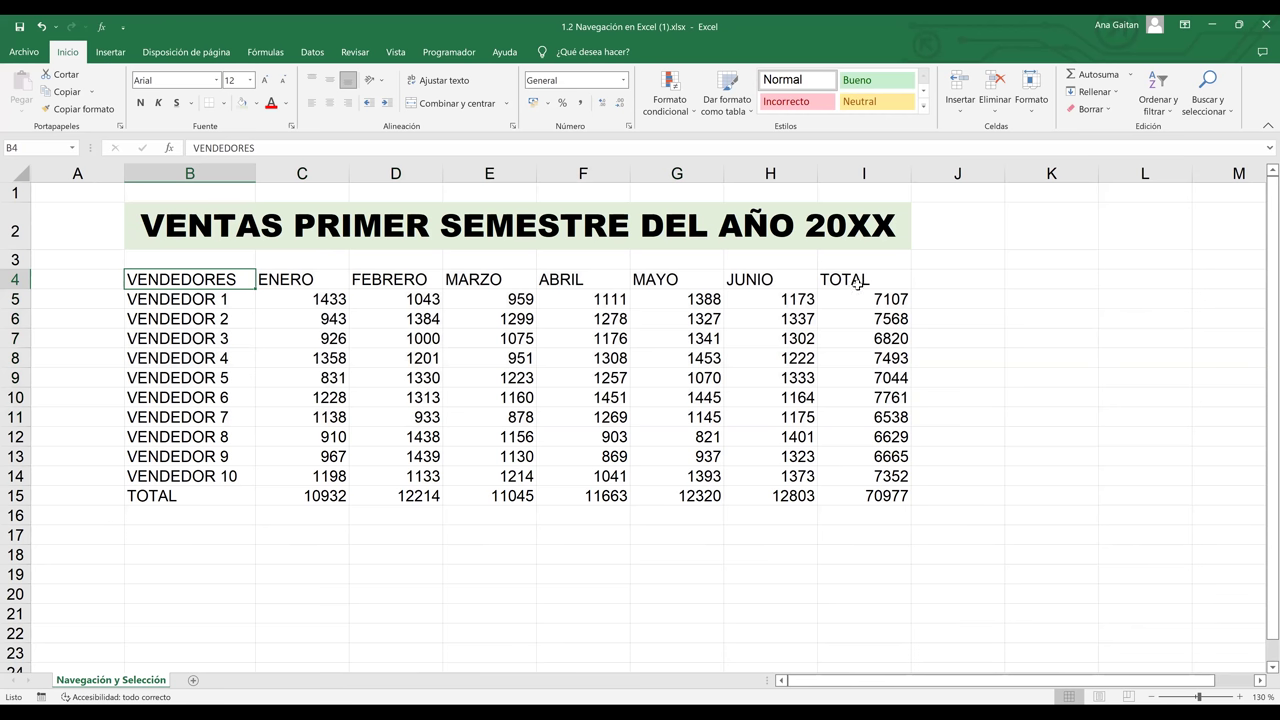
pyautogui.click(895, 279)
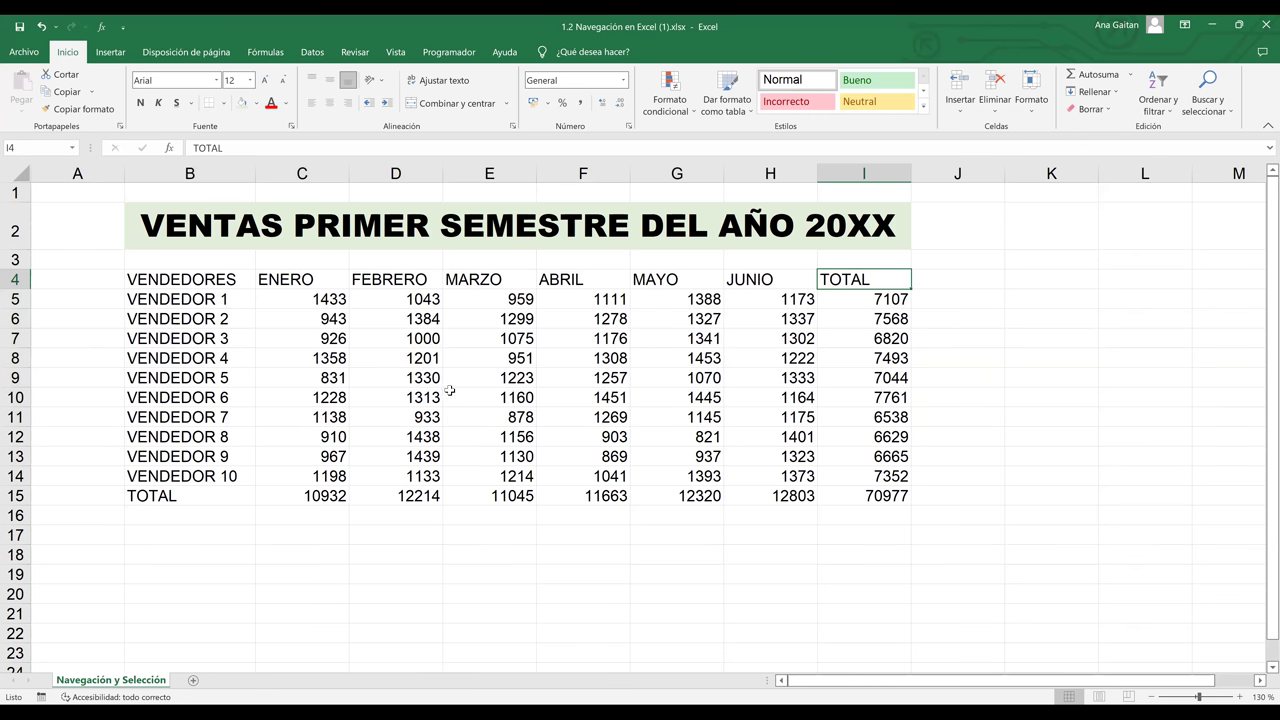
# Jump from the VENDEDORES header in B4 to the TOTAL header and back, and select the header range B4:I4.
pyautogui.click(207, 282)
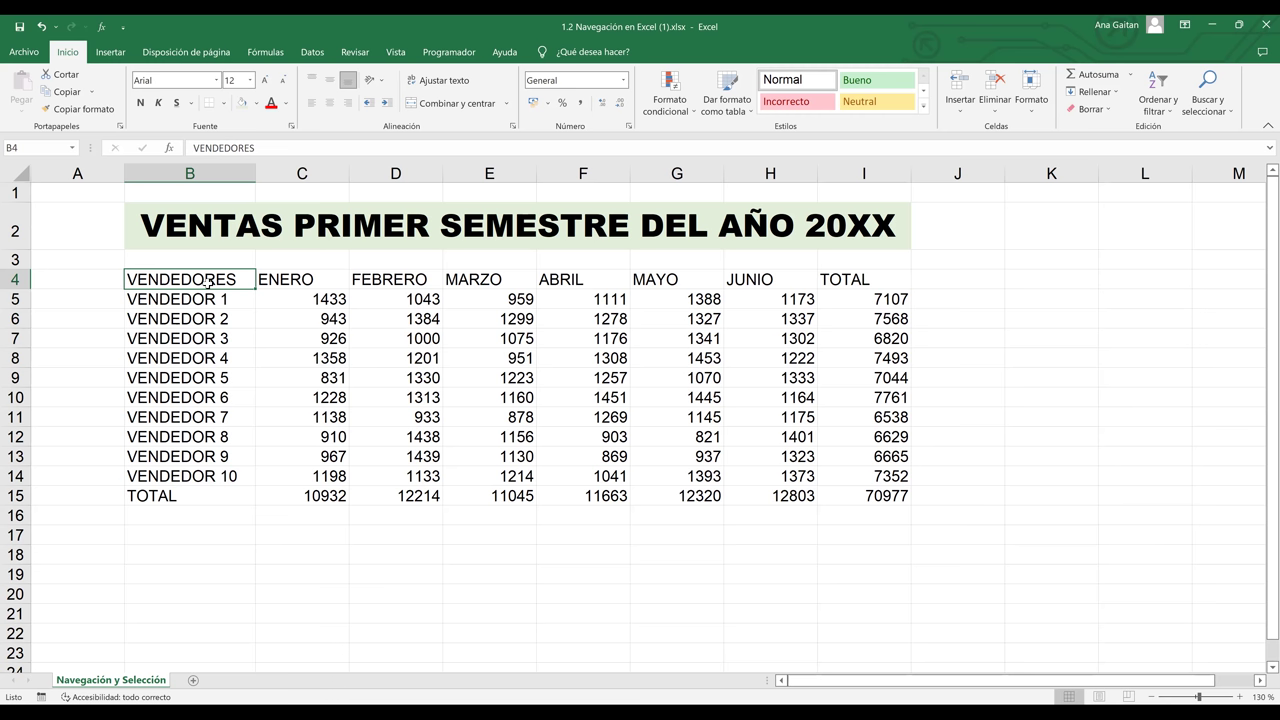
pyautogui.hotkey('ctrl', 'Right')
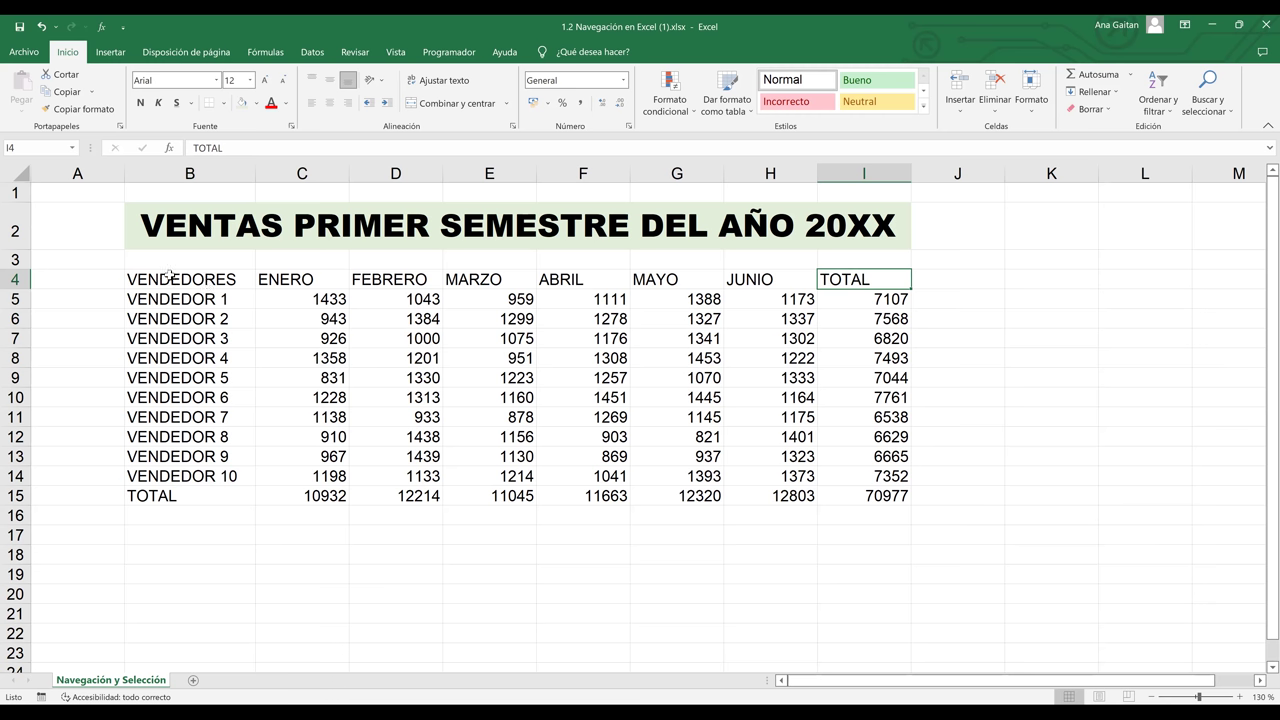
pyautogui.hotkey('ctrl', 'Left')
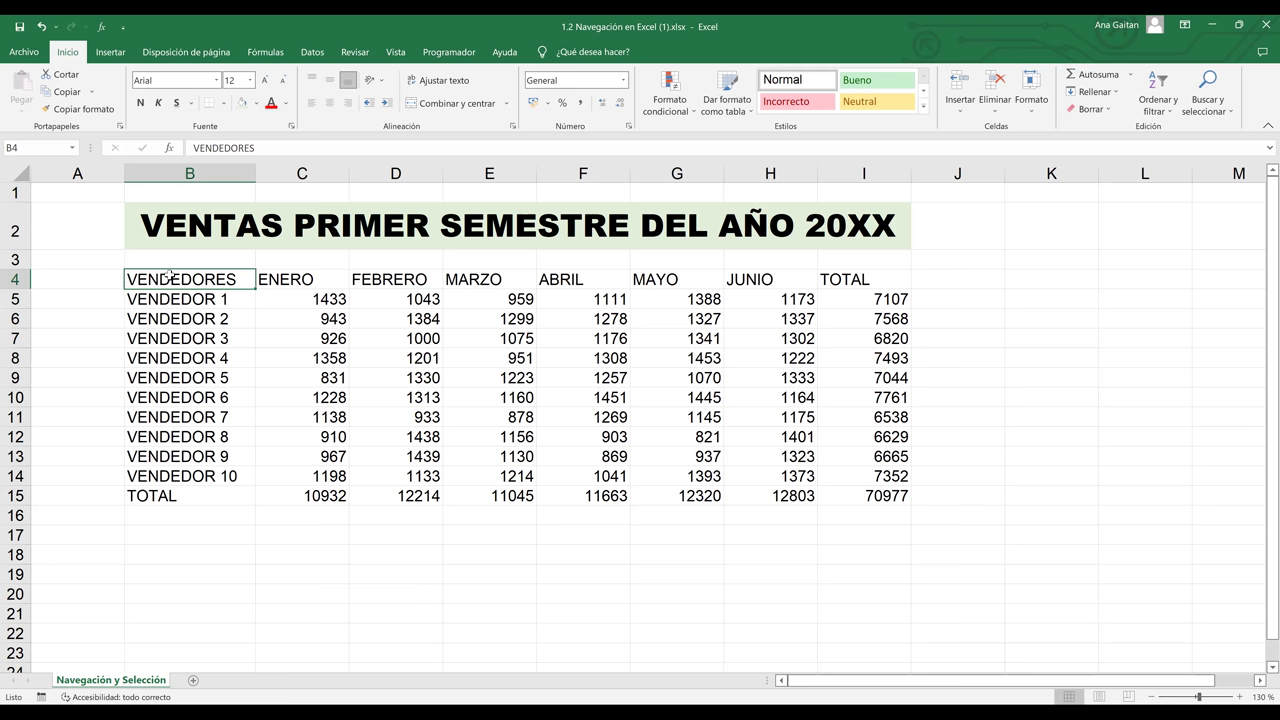
pyautogui.hotkey('ctrl', 'shift', 'Right')
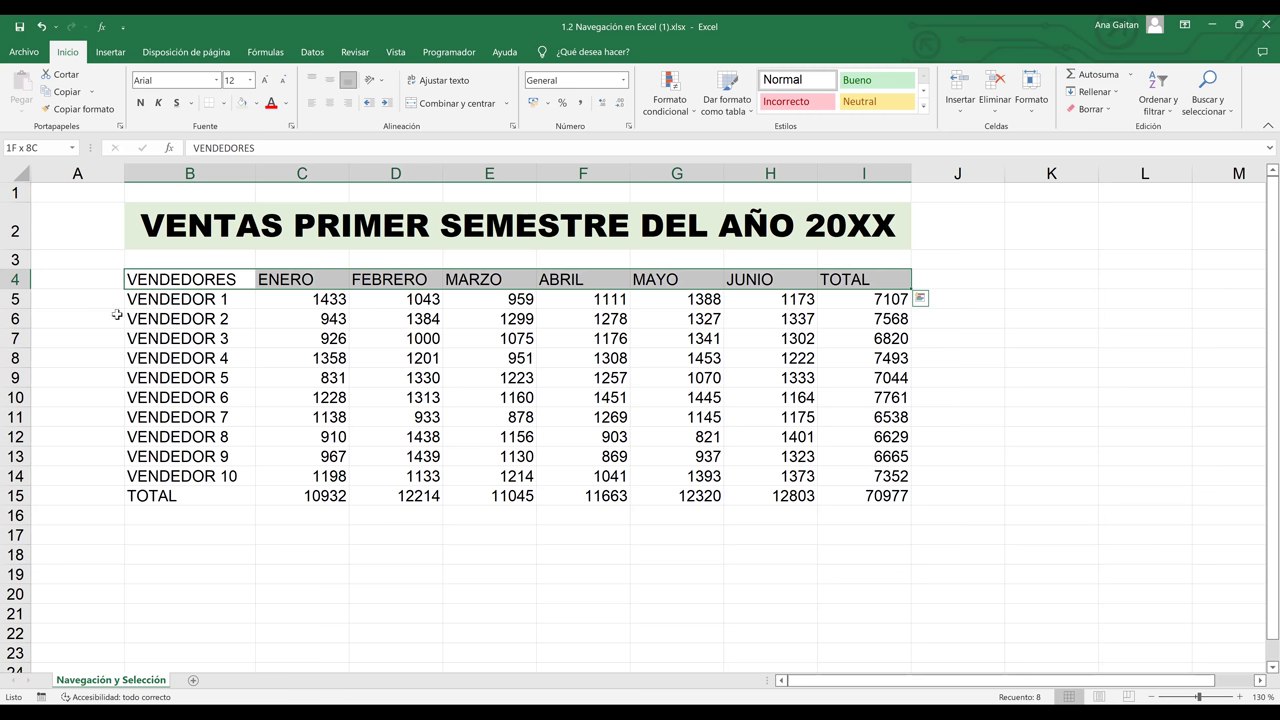
pyautogui.click(142, 323)
pyautogui.click(198, 294)
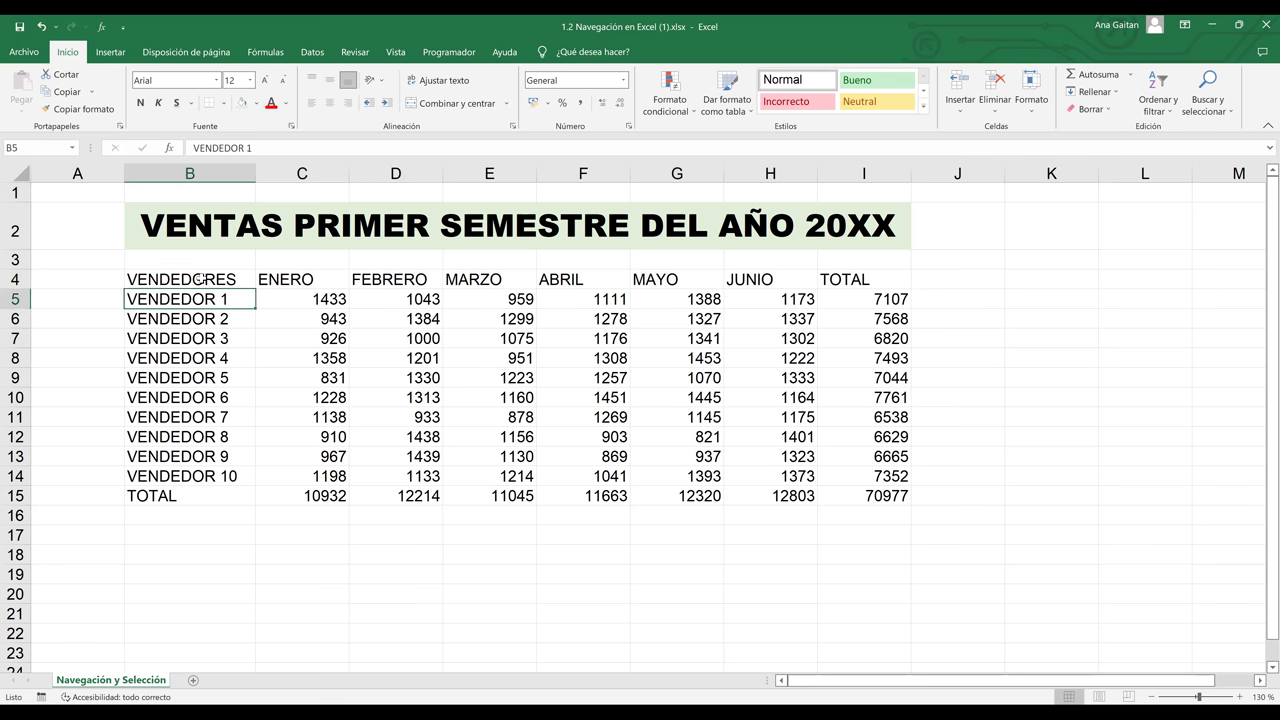
# Select the sellers column from B4 down to B15, and clear the selection by returning to B4.
pyautogui.click(202, 277)
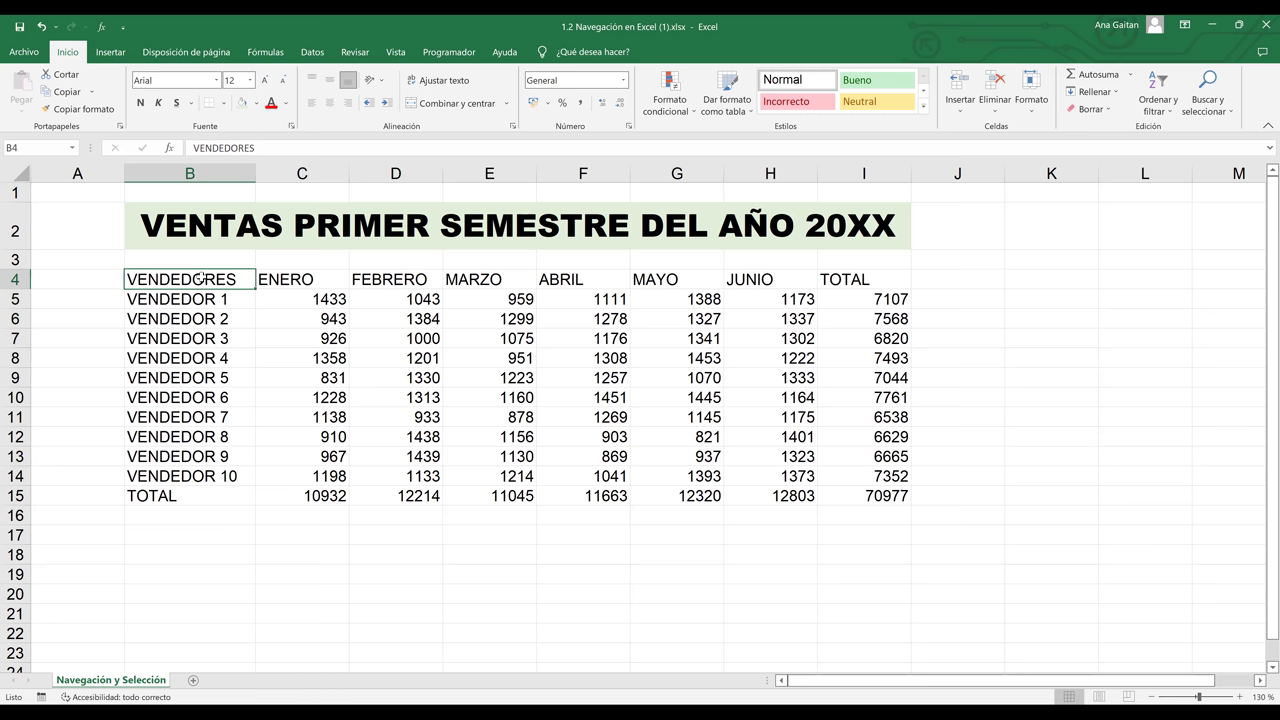
pyautogui.hotkey('ctrl', 'shift', 'Down')
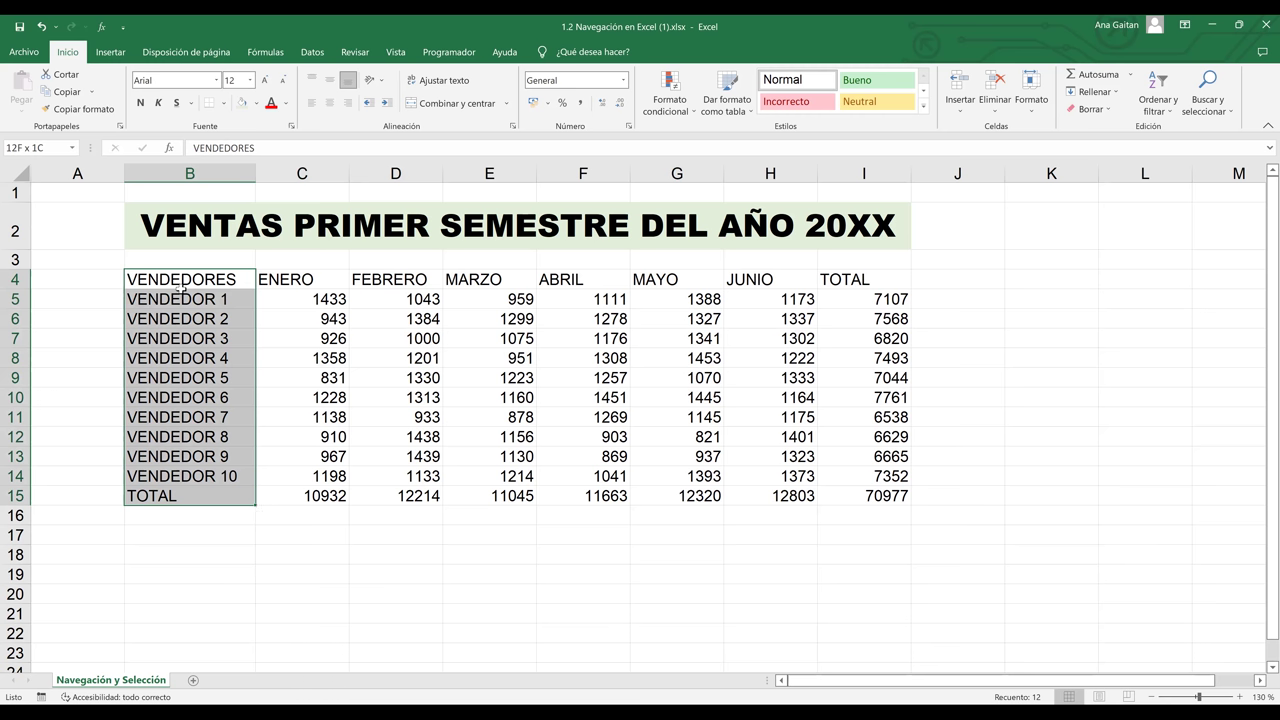
pyautogui.click(208, 292)
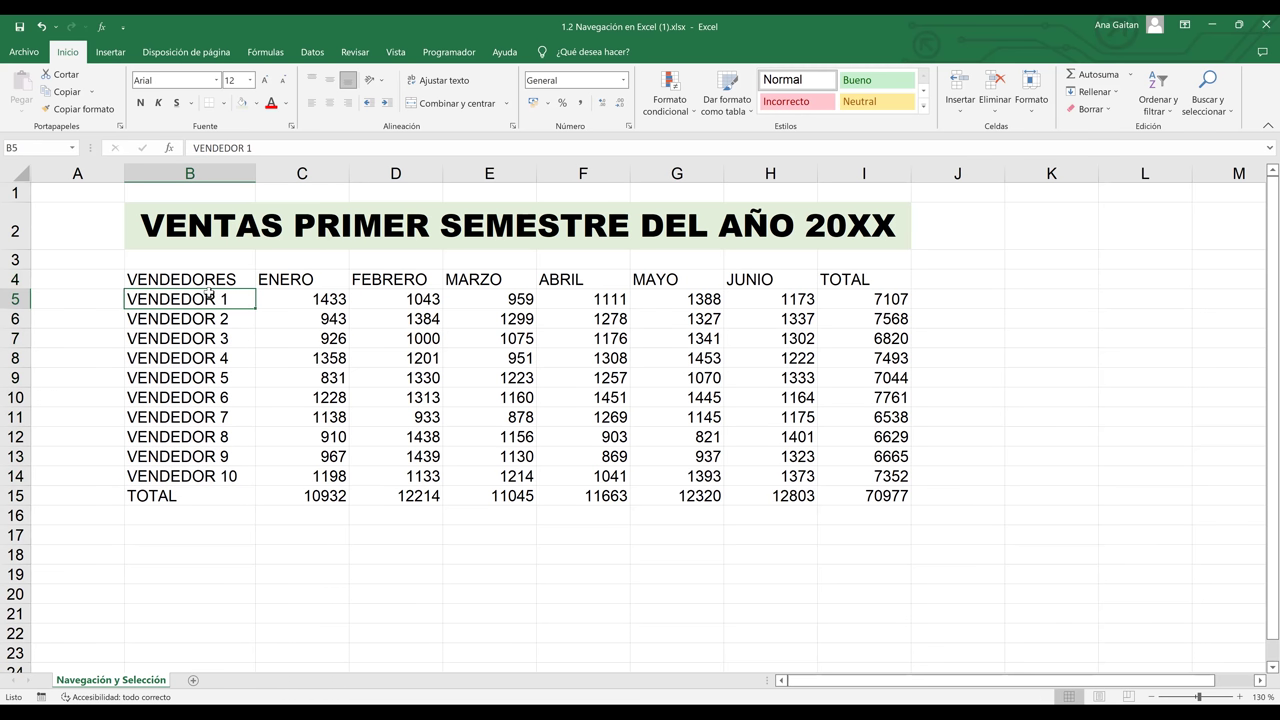
pyautogui.click(202, 282)
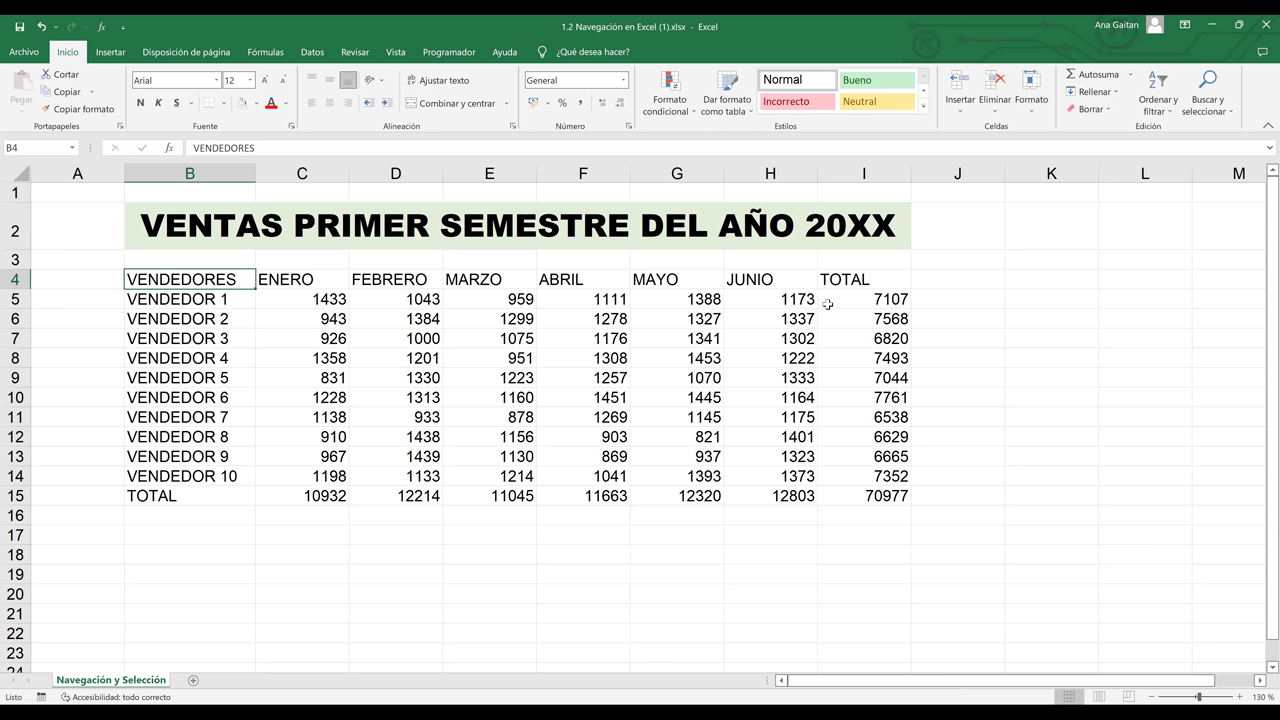
# Alternate directly between the header cells I4 and B4, finishing with a jump across the data from B4 to I4.
pyautogui.click(881, 277)
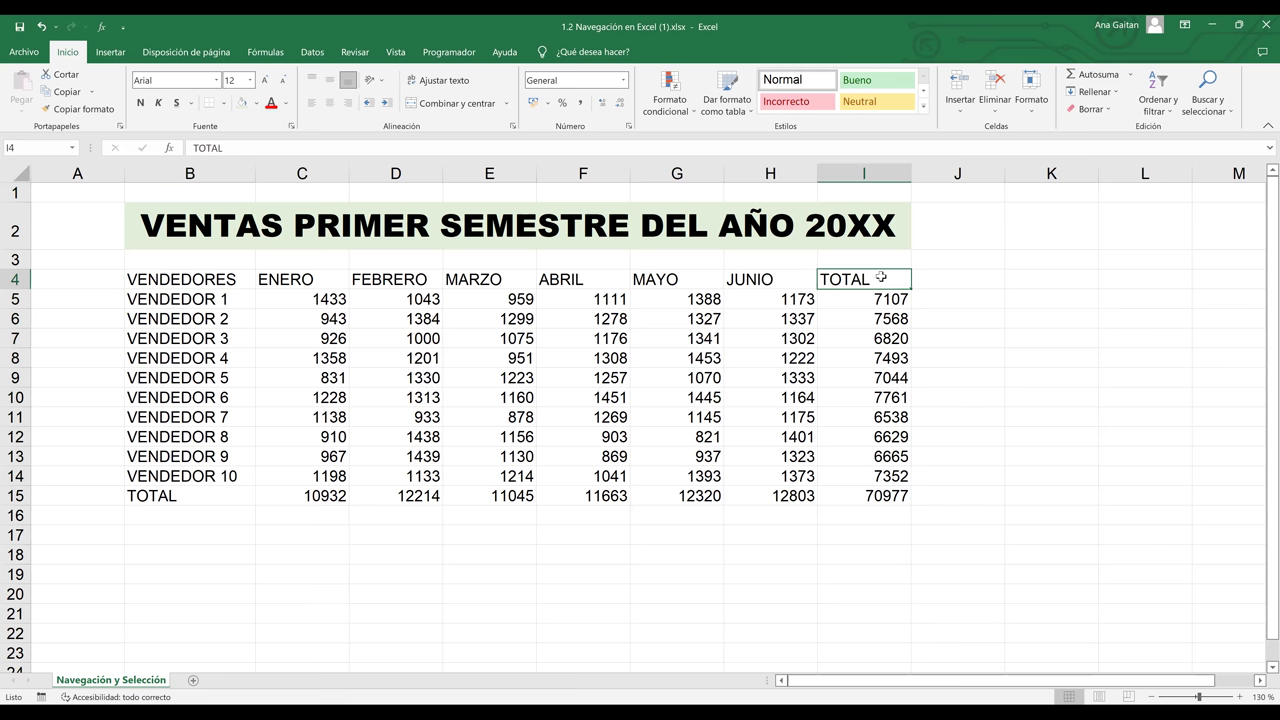
pyautogui.click(207, 283)
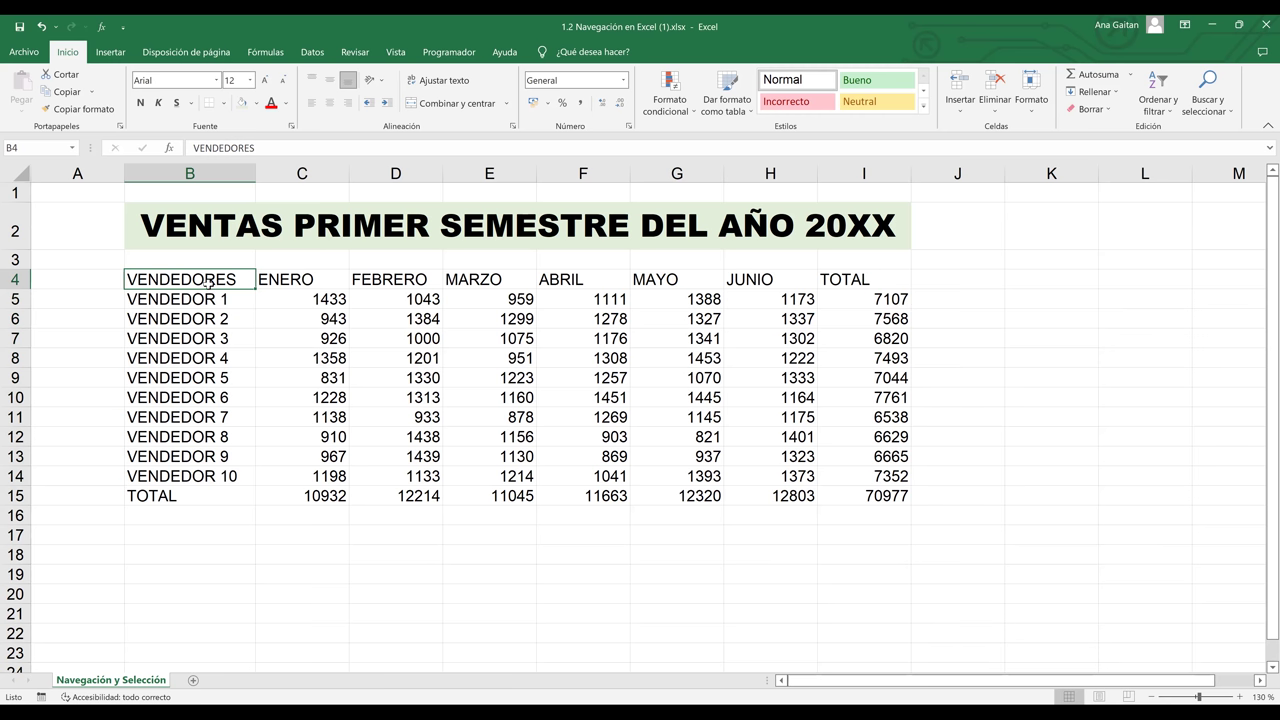
pyautogui.click(865, 280)
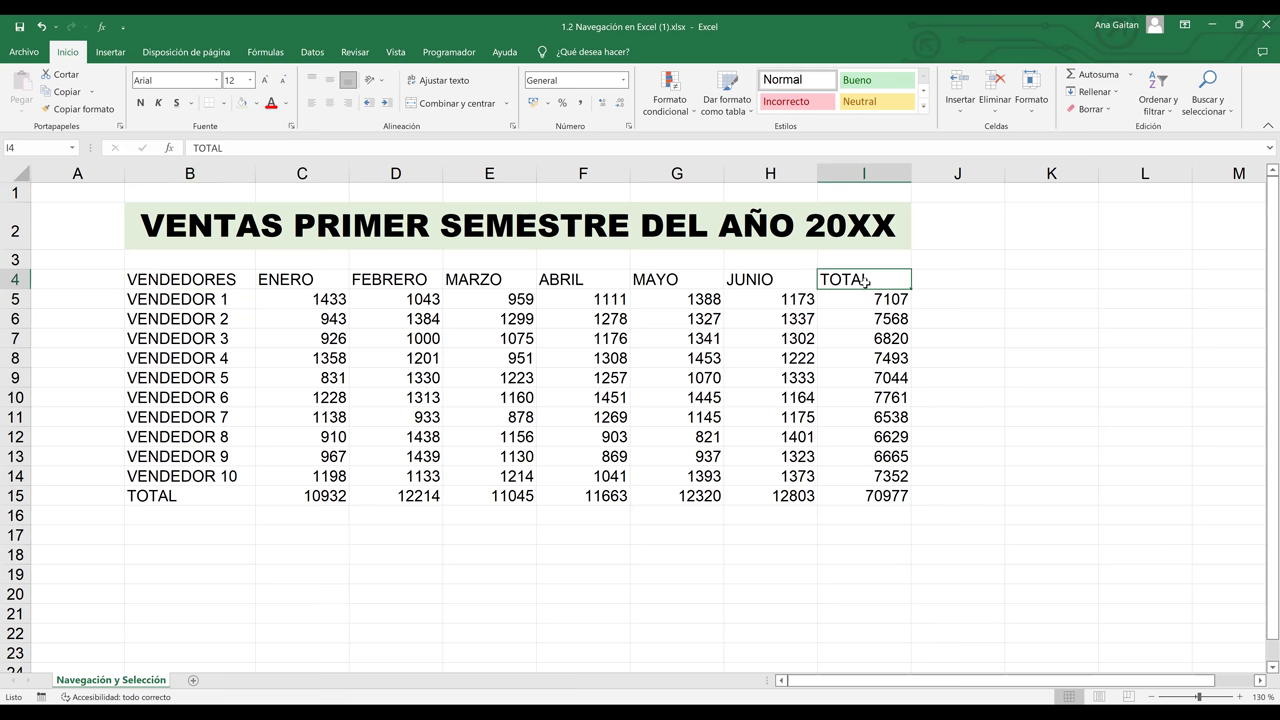
pyautogui.click(202, 281)
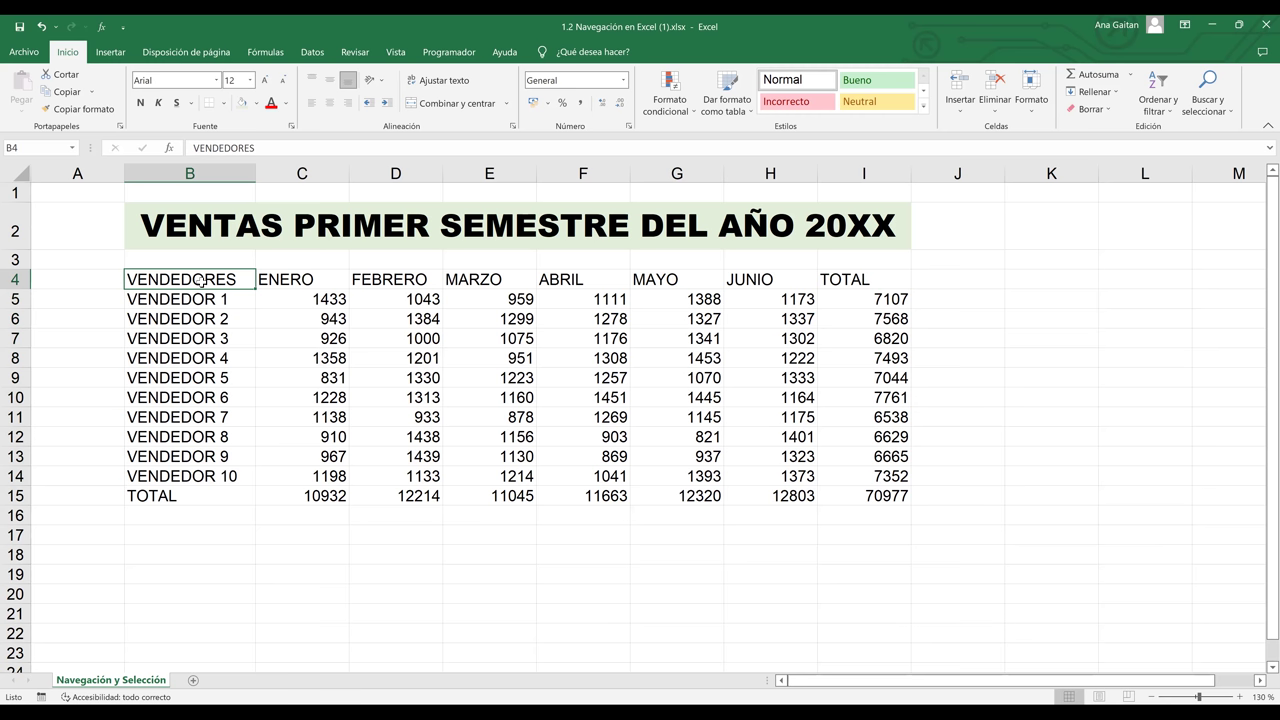
pyautogui.hotkey('ctrl', 'Right')
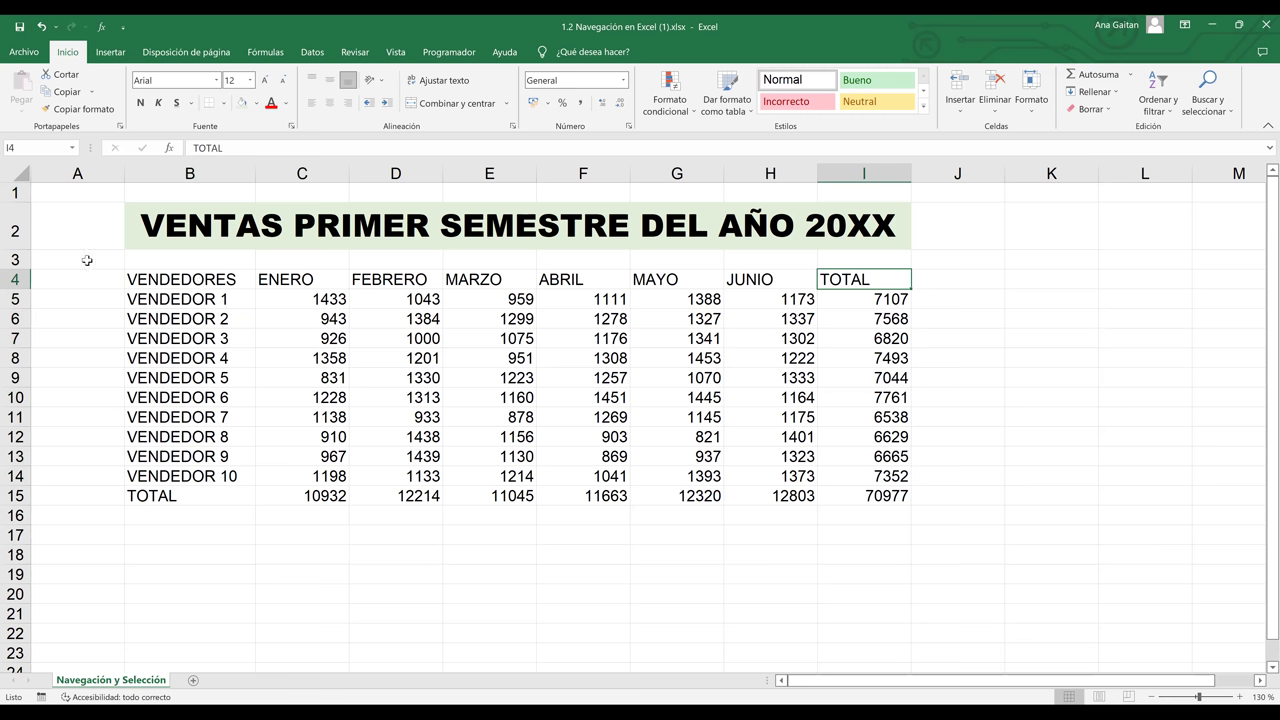
# Go from cell A1 to the sheet's last row in column A and back to A1.
pyautogui.click(81, 194)
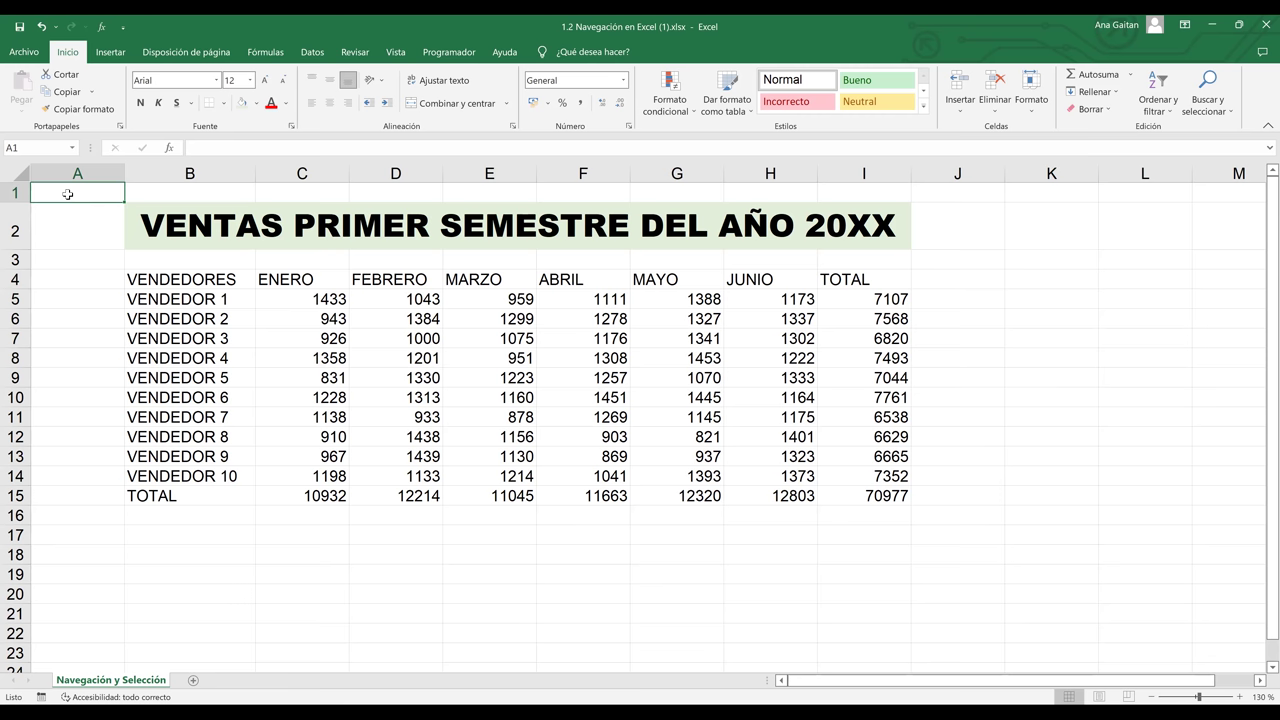
pyautogui.hotkey('ctrl', 'Down')
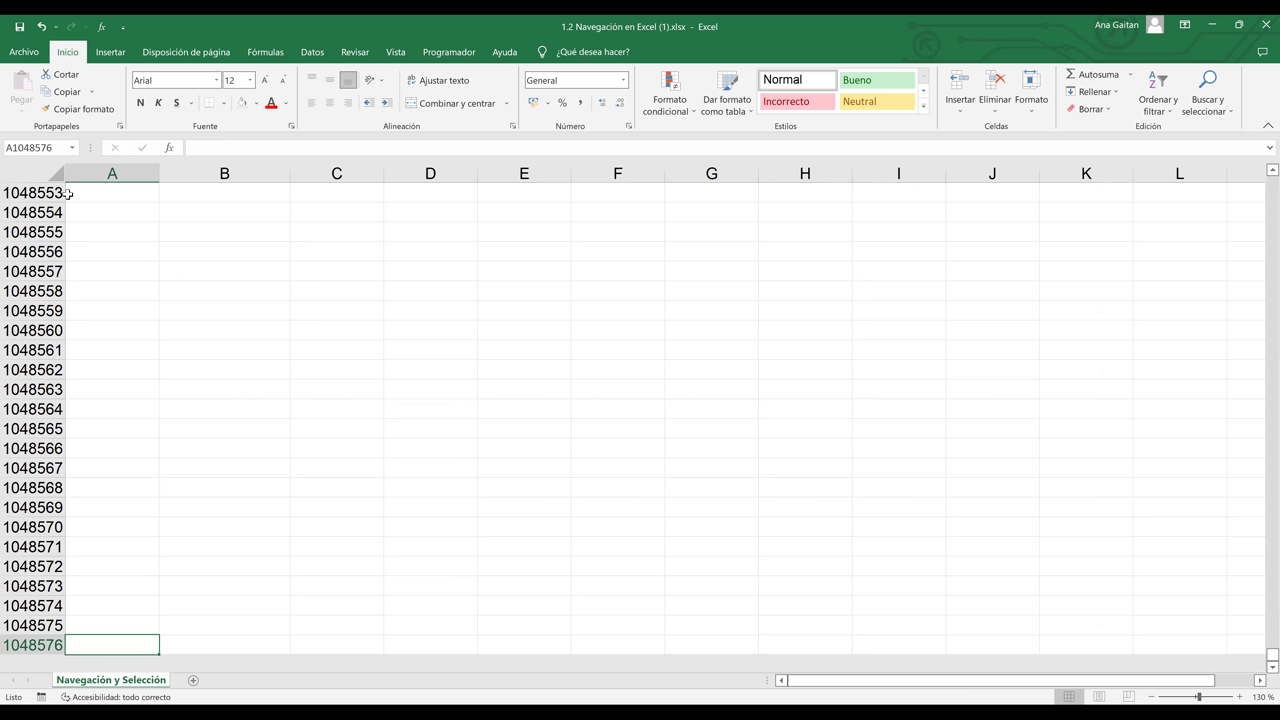
pyautogui.hotkey('ctrl', 'Up')
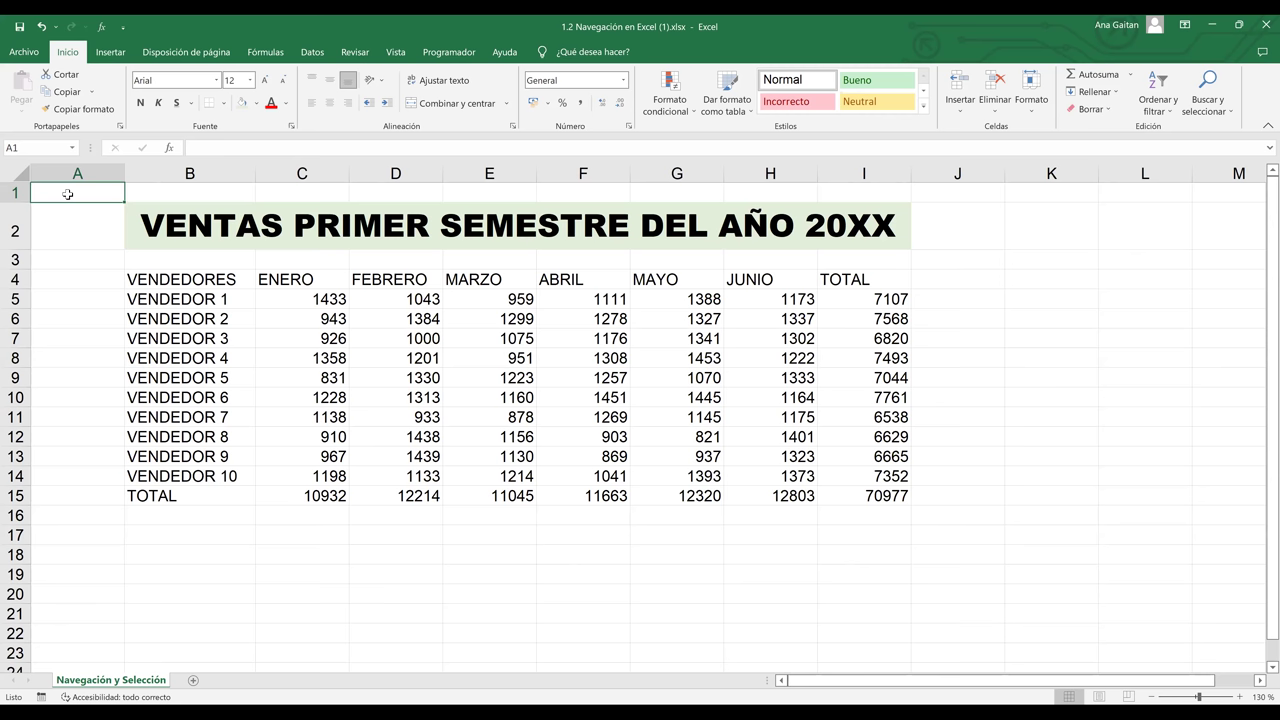
# Jump across the header row from B4 to I4, and return to cell A1.
pyautogui.click(175, 279)
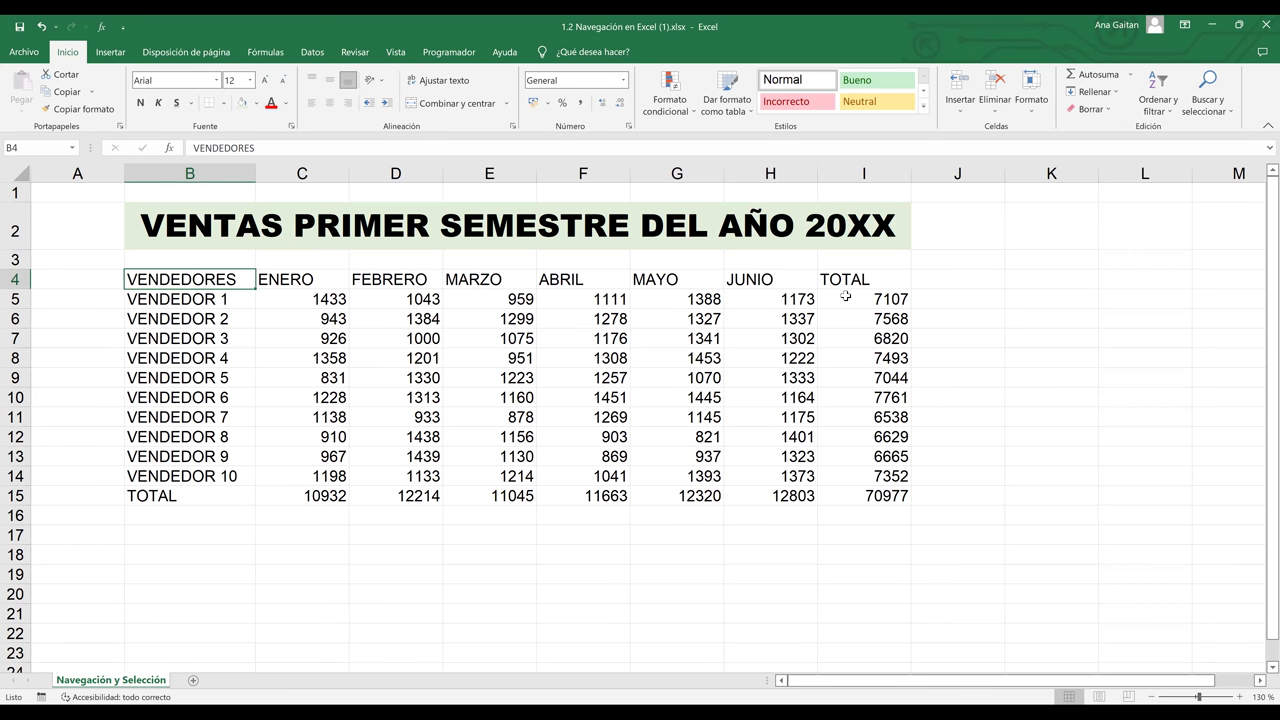
pyautogui.hotkey('ctrl', 'Right')
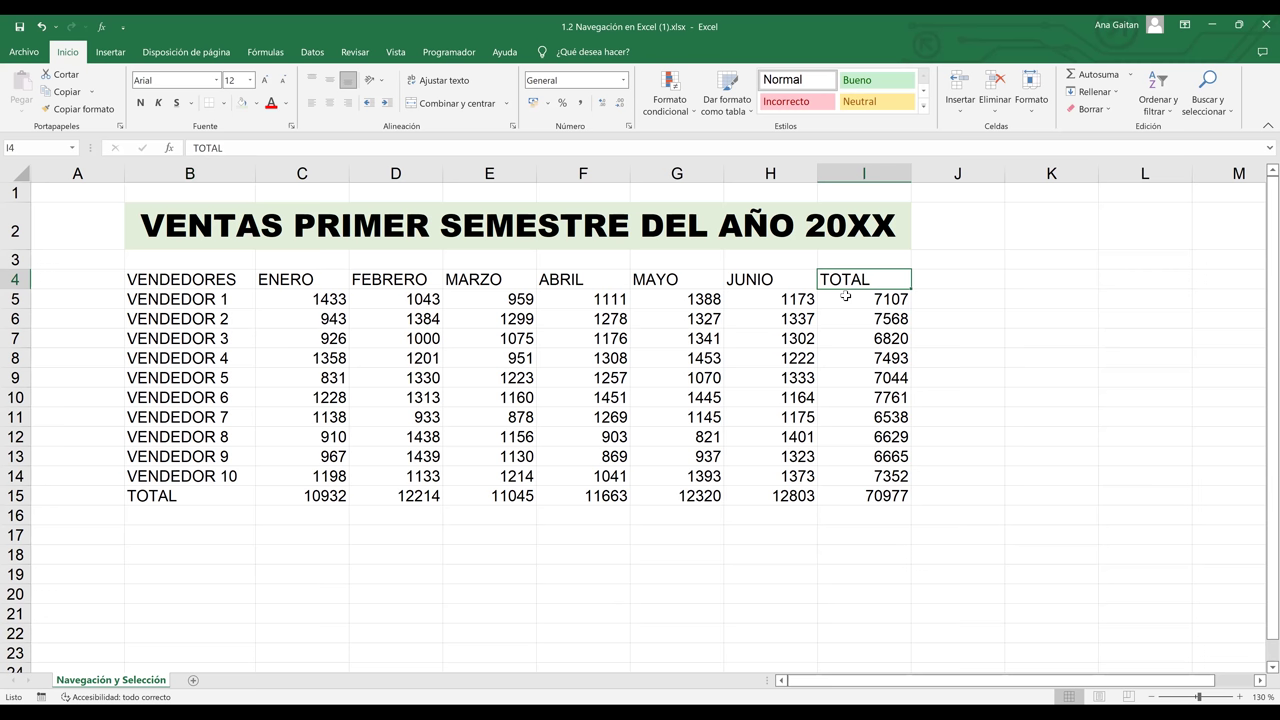
pyautogui.click(74, 189)
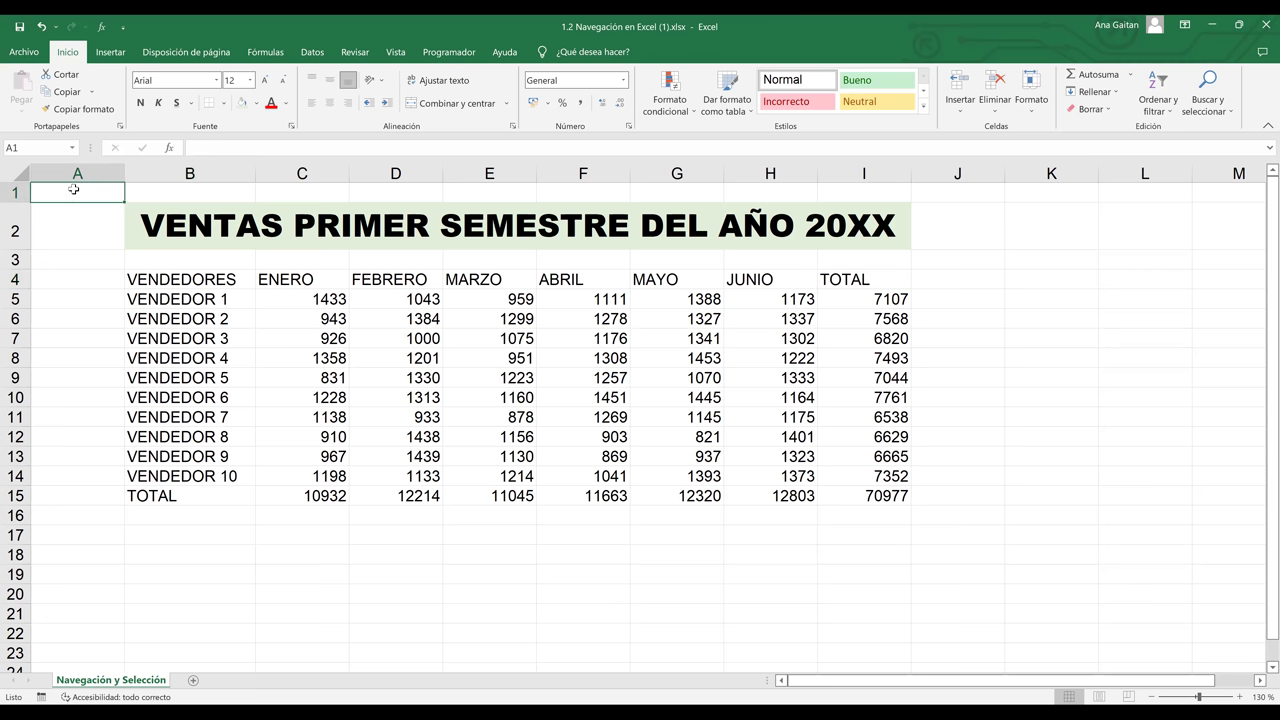
# Jump across the VENDEDOR 1 row from B5 to its total in I5, and go to empty cell C16.
pyautogui.click(168, 280)
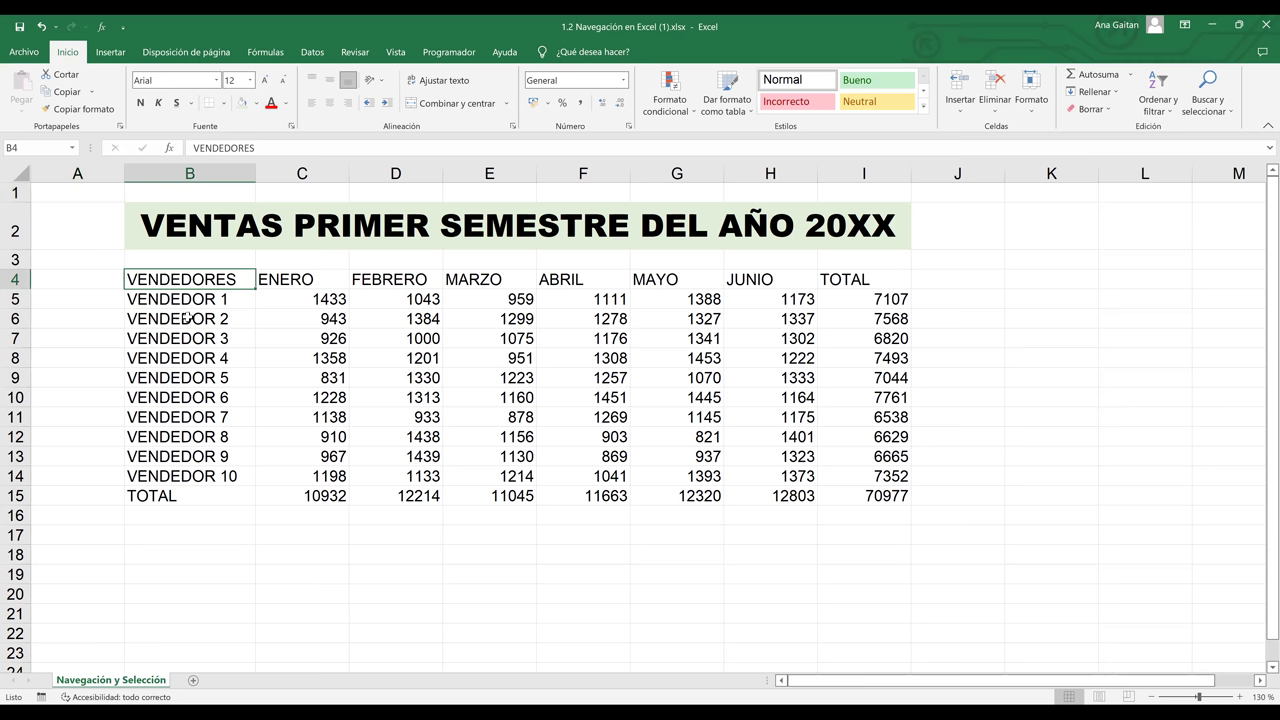
pyautogui.press('Down')
pyautogui.hotkey('ctrl', 'Right')
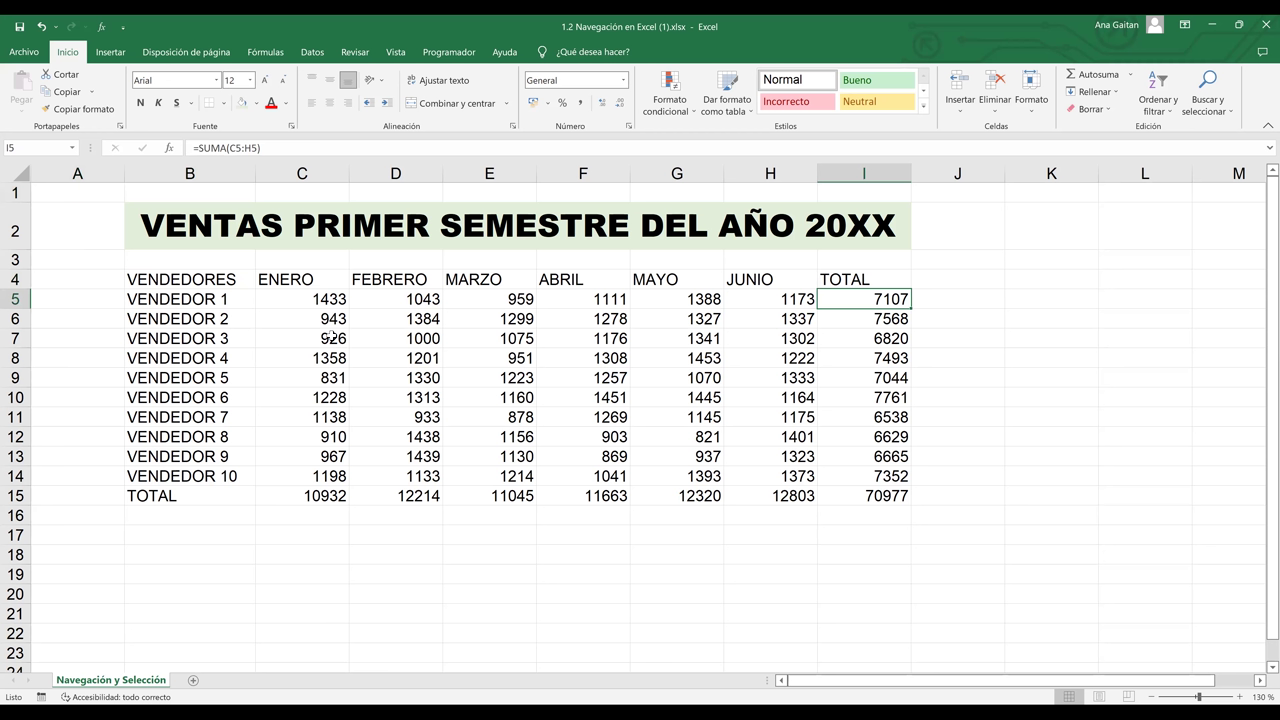
pyautogui.click(316, 517)
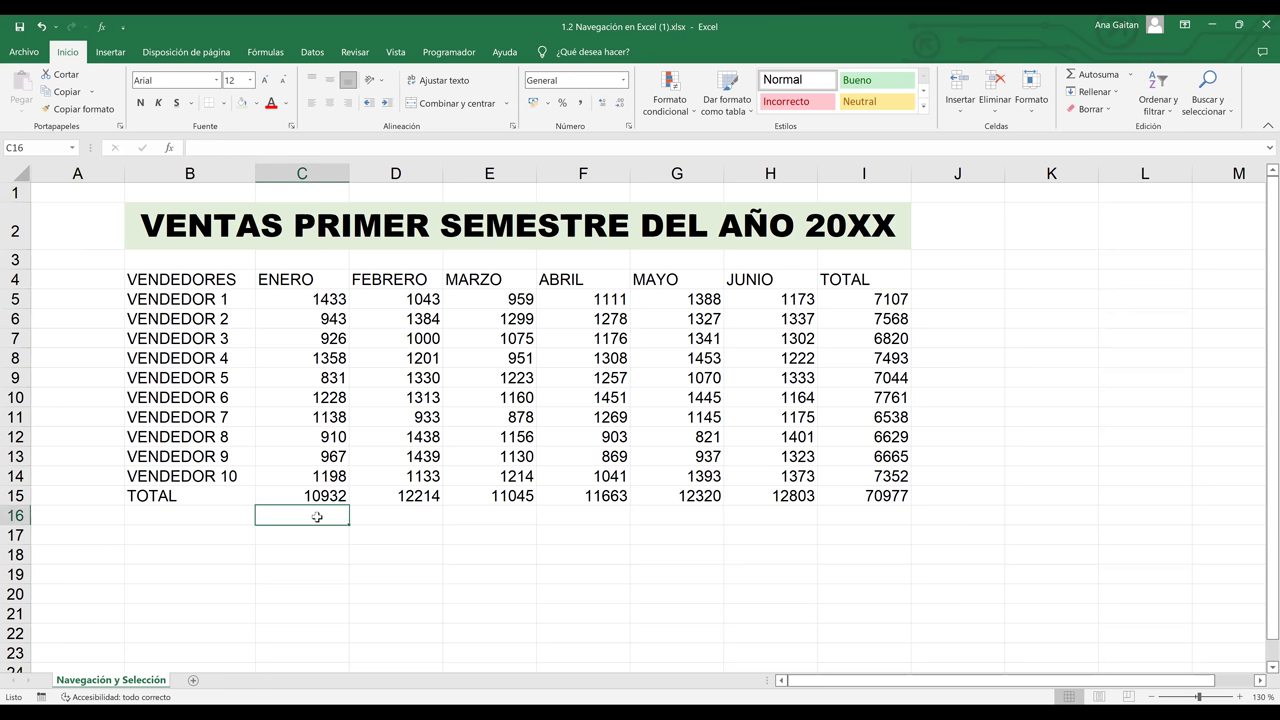
# Enter "hola" in cell A21, and jump down to it from A1.
pyautogui.click(74, 196)
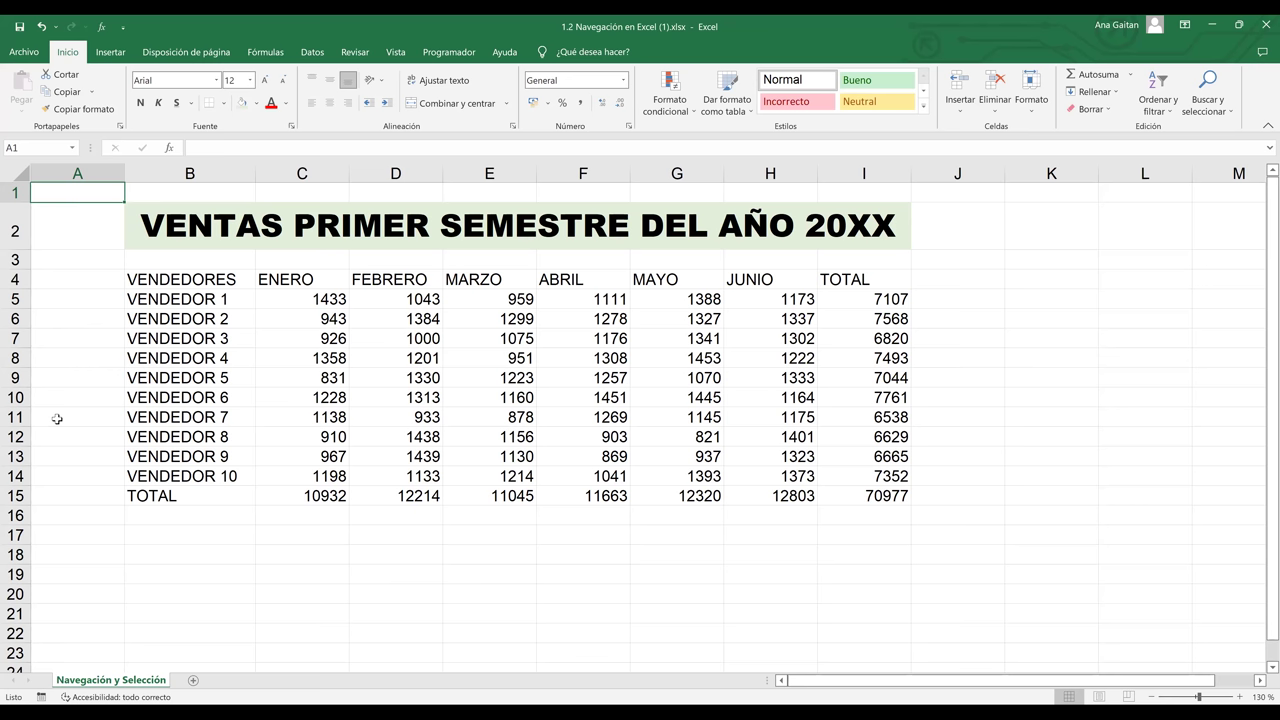
pyautogui.click(59, 606)
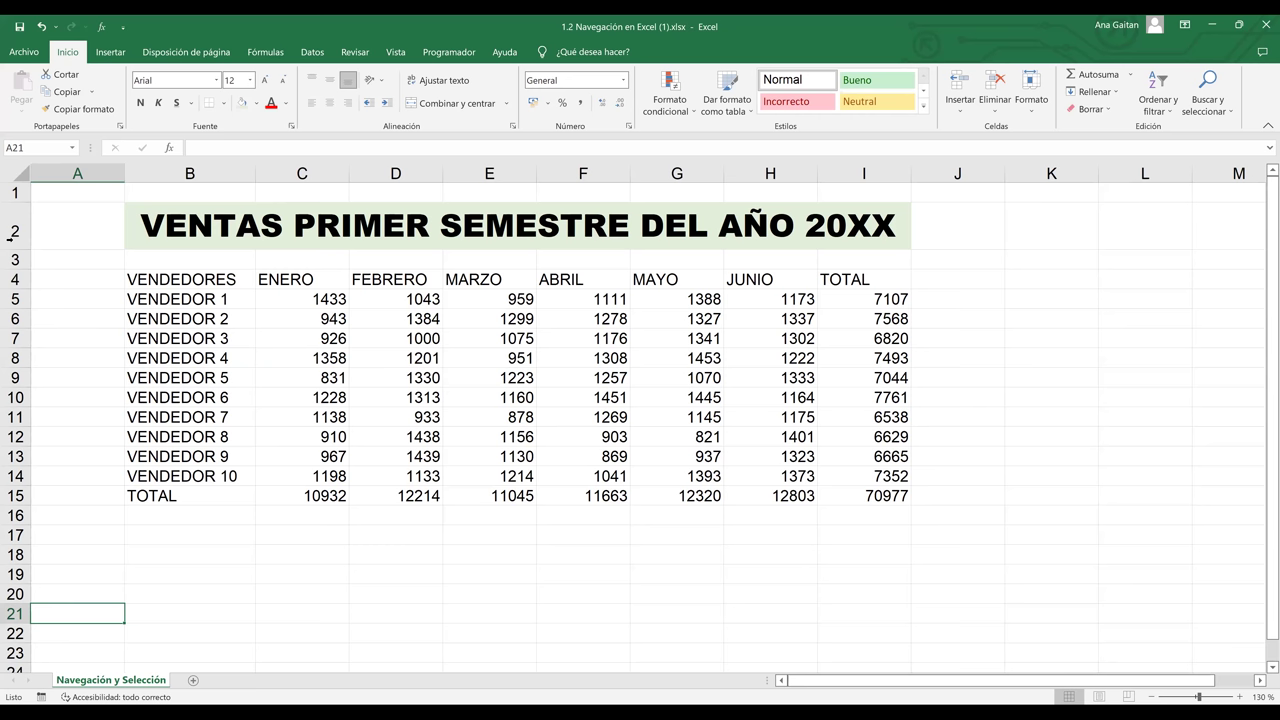
pyautogui.write('hola')
pyautogui.hotkey('ctrl', 'Home')
pyautogui.hotkey('ctrl', 'Down')
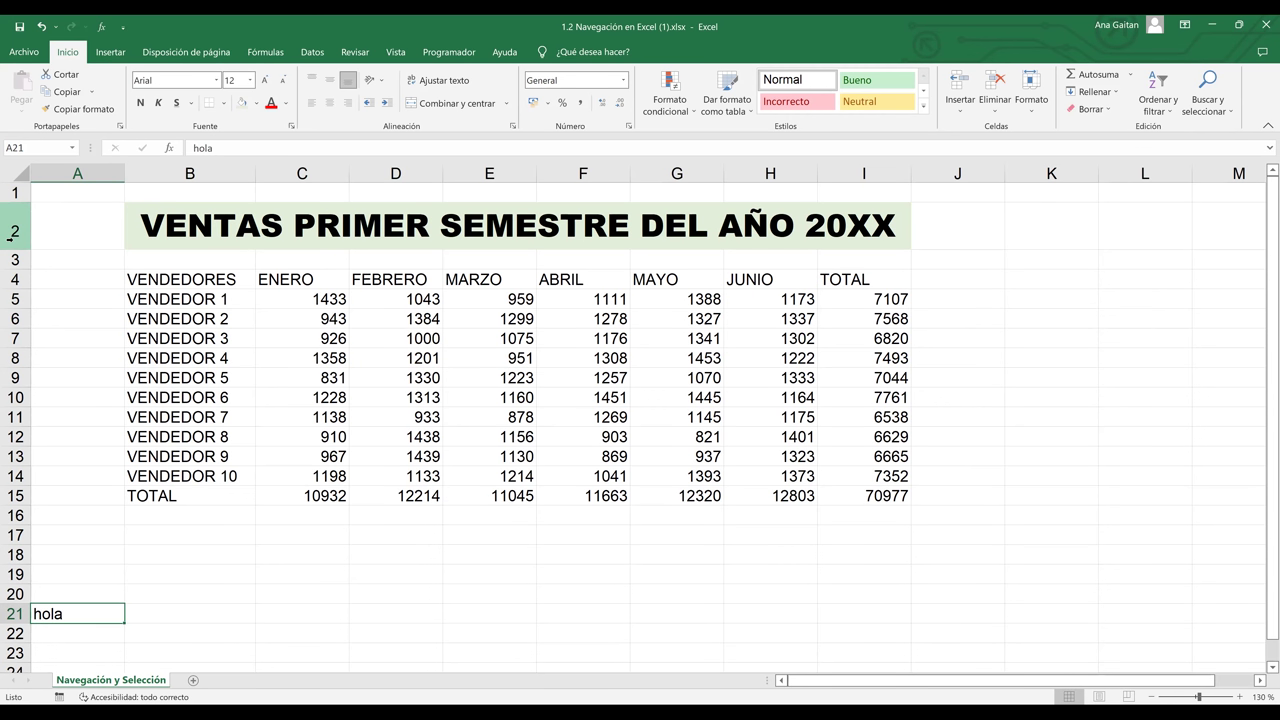
# Jump from A21 to the sheet's last row, back up to A21, and on to cell A1.
pyautogui.hotkey('ctrl', 'Down')
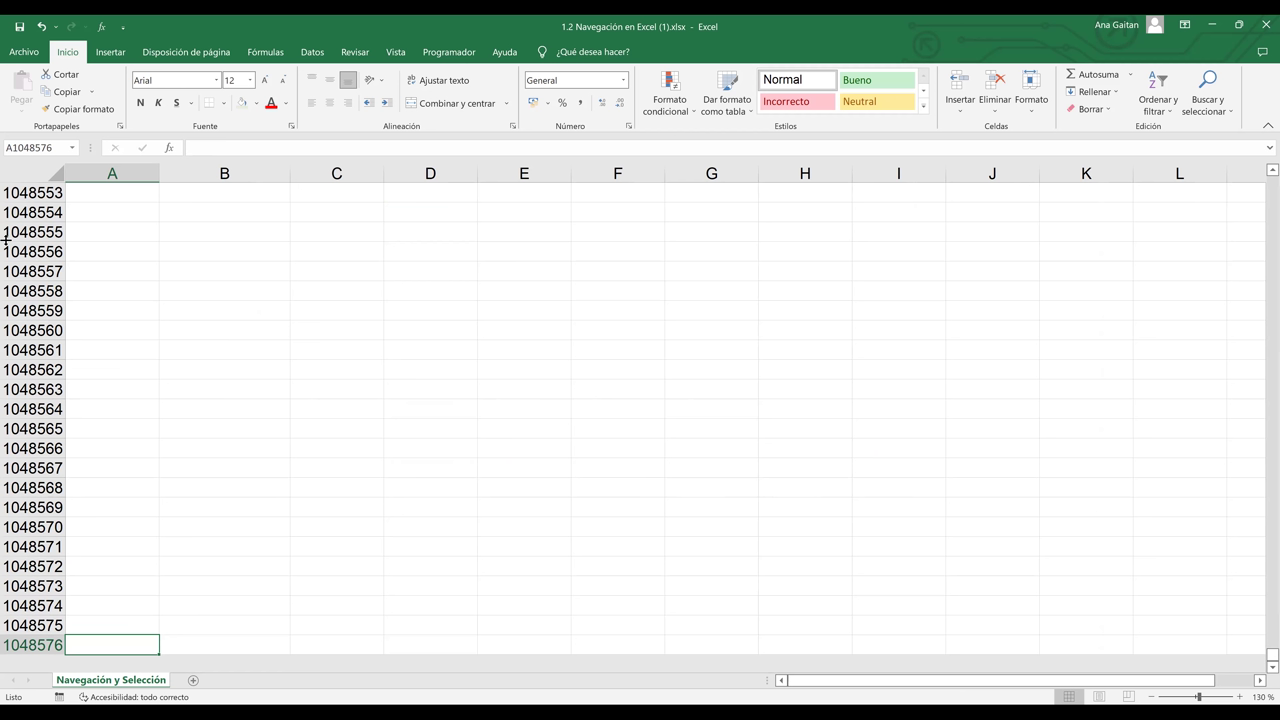
pyautogui.hotkey('ctrl', 'Up')
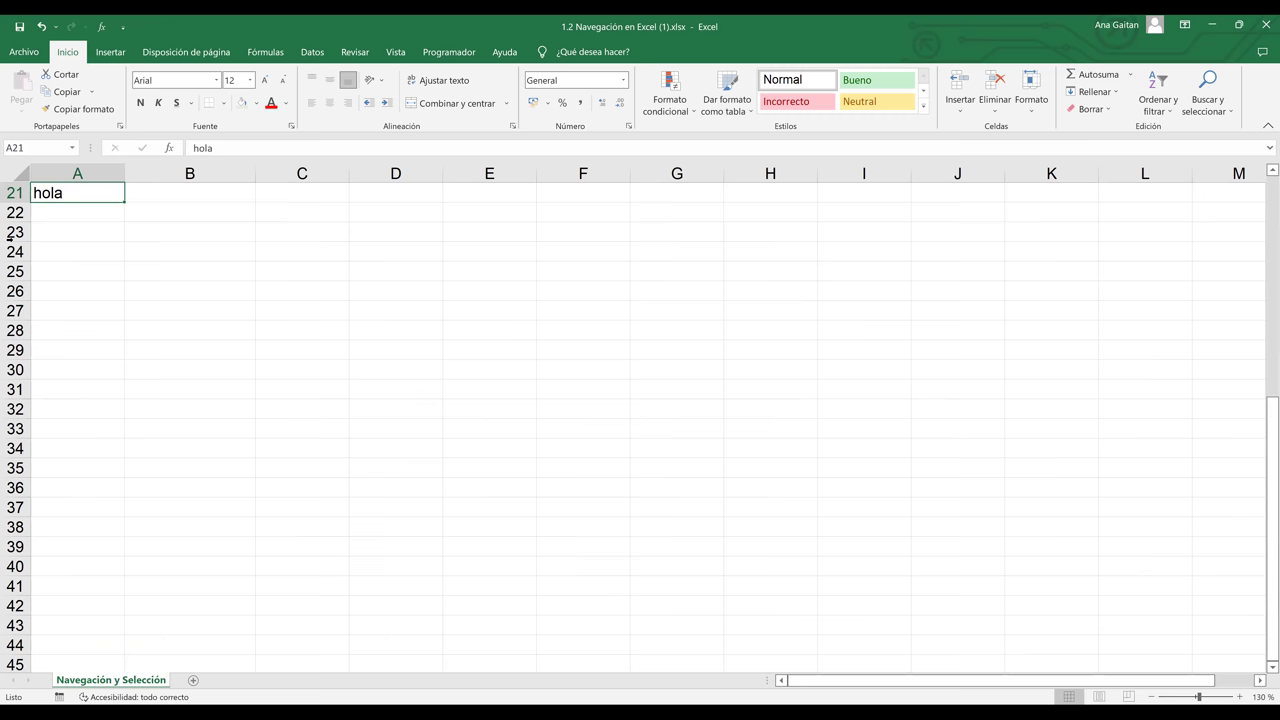
pyautogui.hotkey('ctrl', 'Up')
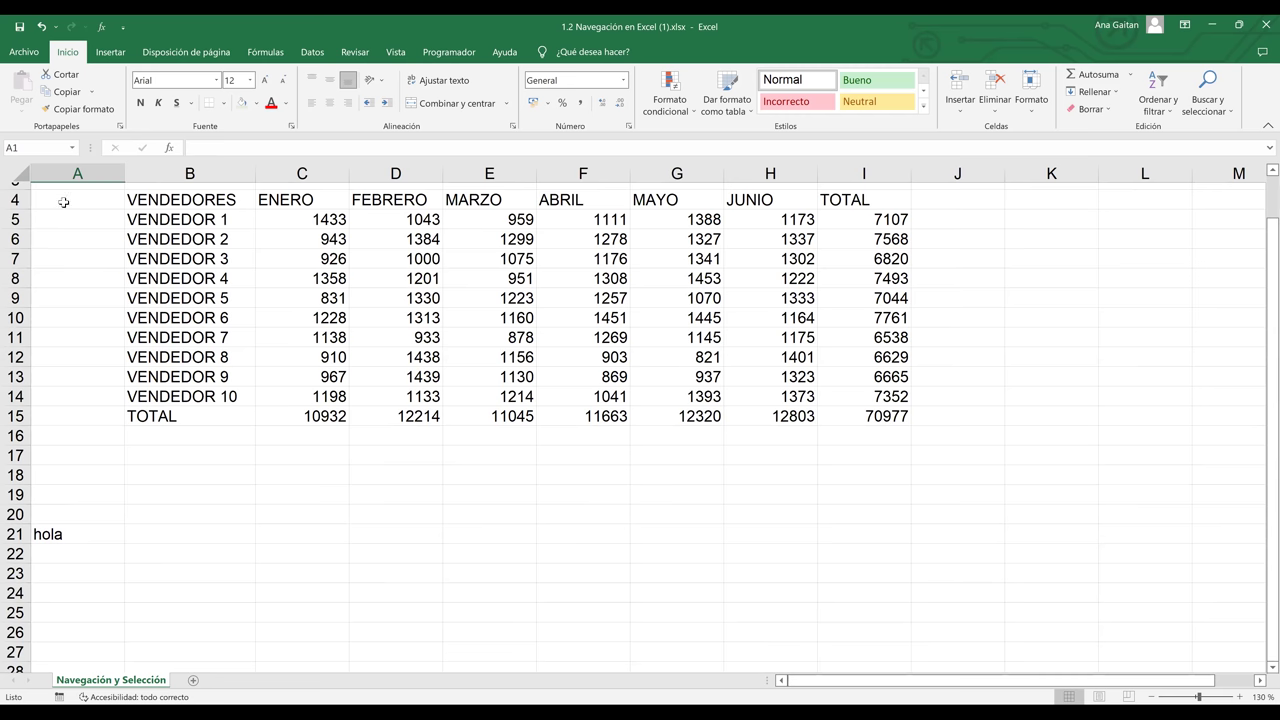
# Select the empty range A1:A20 above the "hola" cell, and clear the selection by moving to B20.
pyautogui.hotkey('ctrl', 'shift', 'Down')
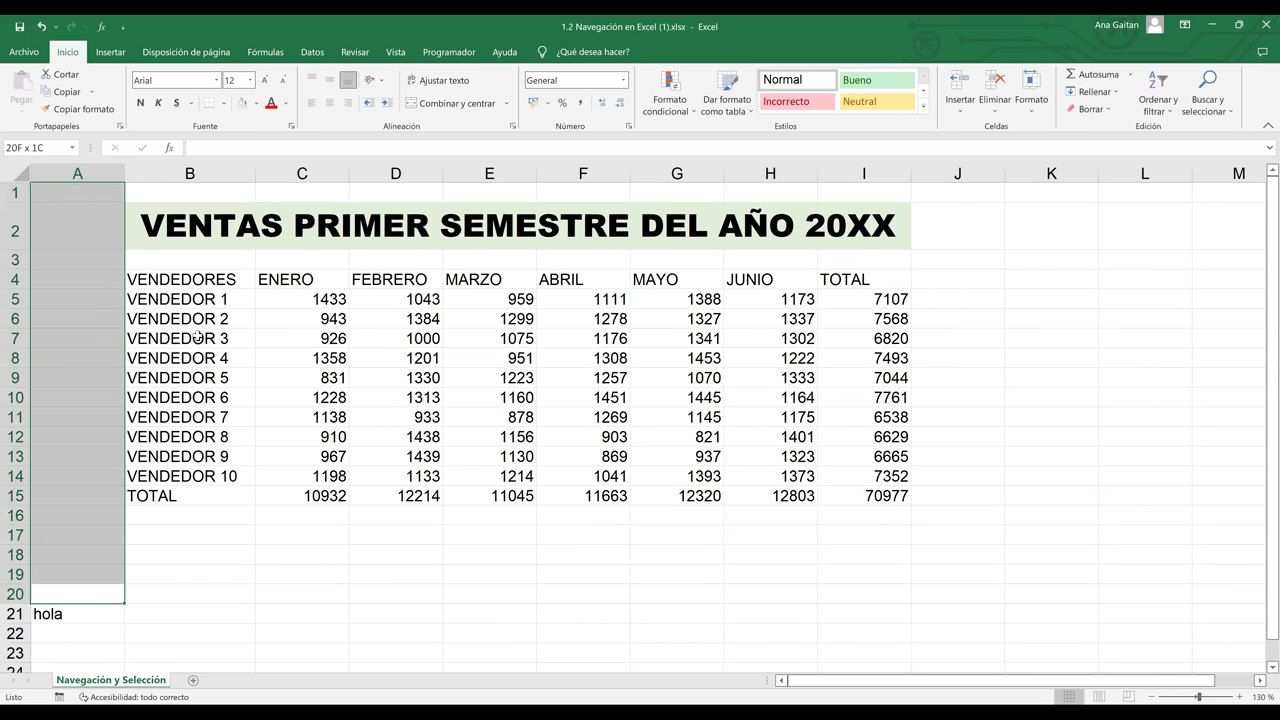
pyautogui.press('Up')
pyautogui.press('Right')
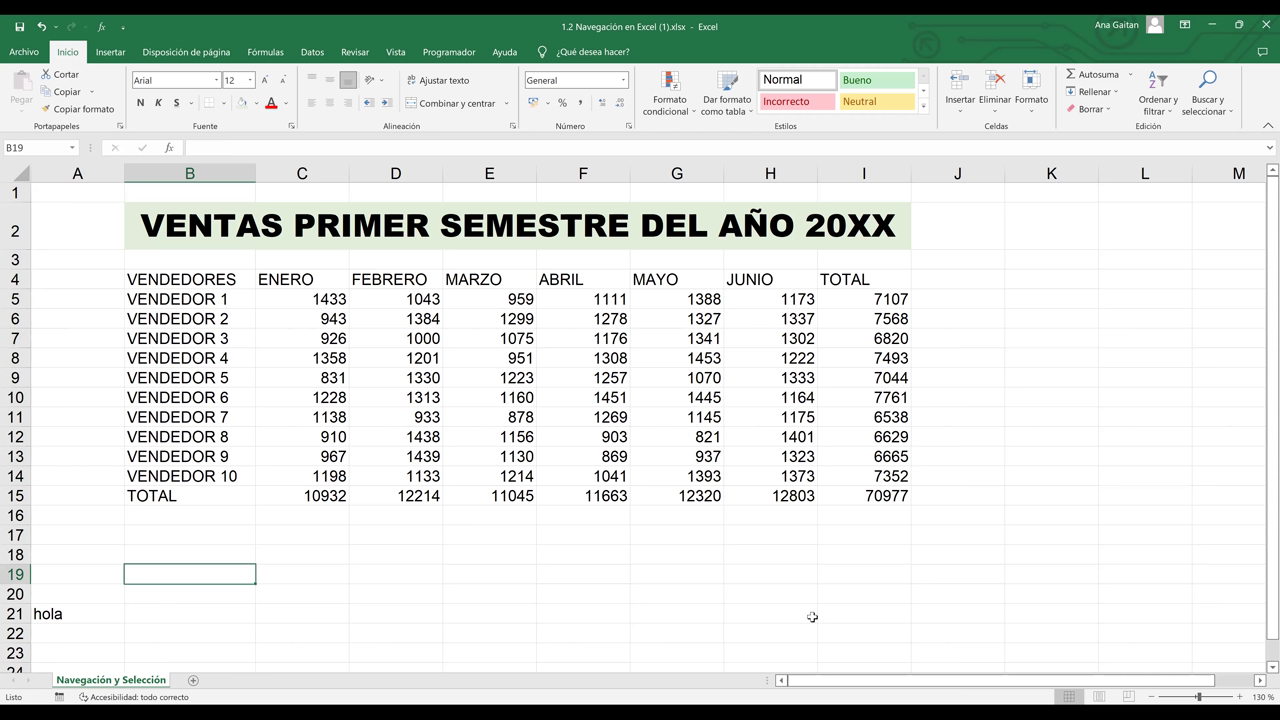
pyautogui.press('Down')
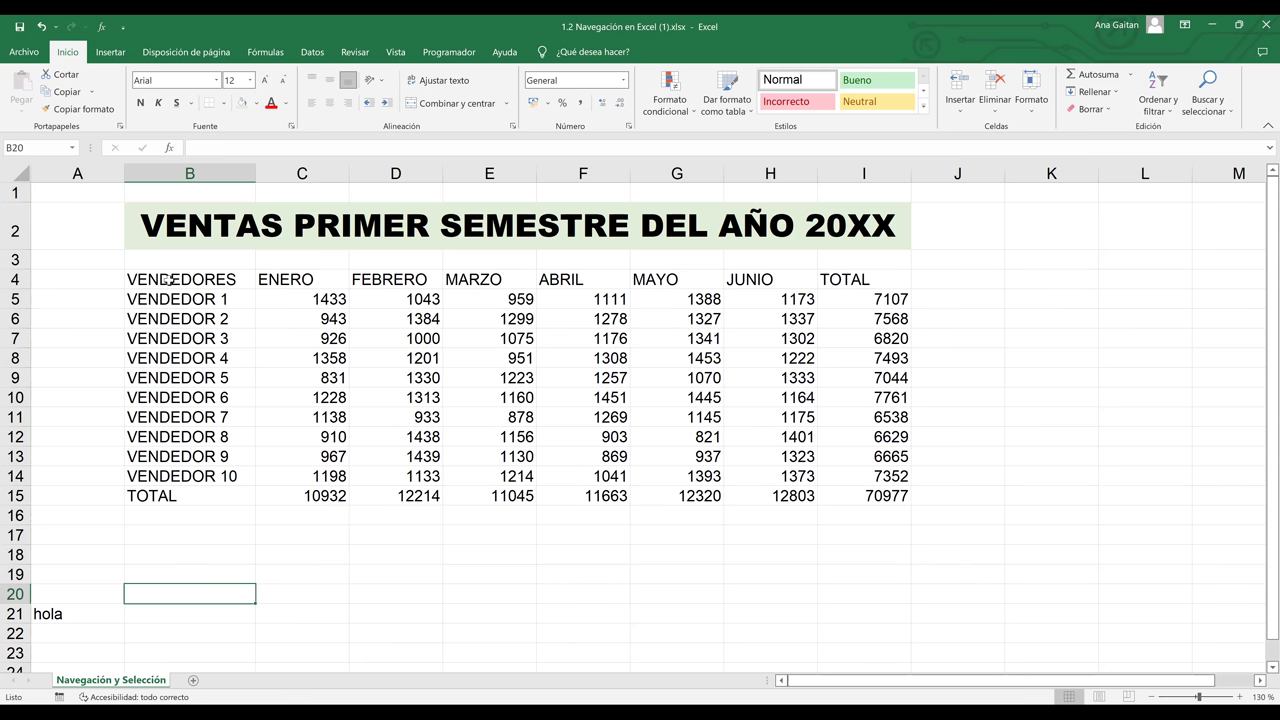
# Select the sellers list B4:B15 starting from its header, and clear the selection by going to C19.
pyautogui.moveTo(167, 279); pyautogui.dragTo(167, 299)
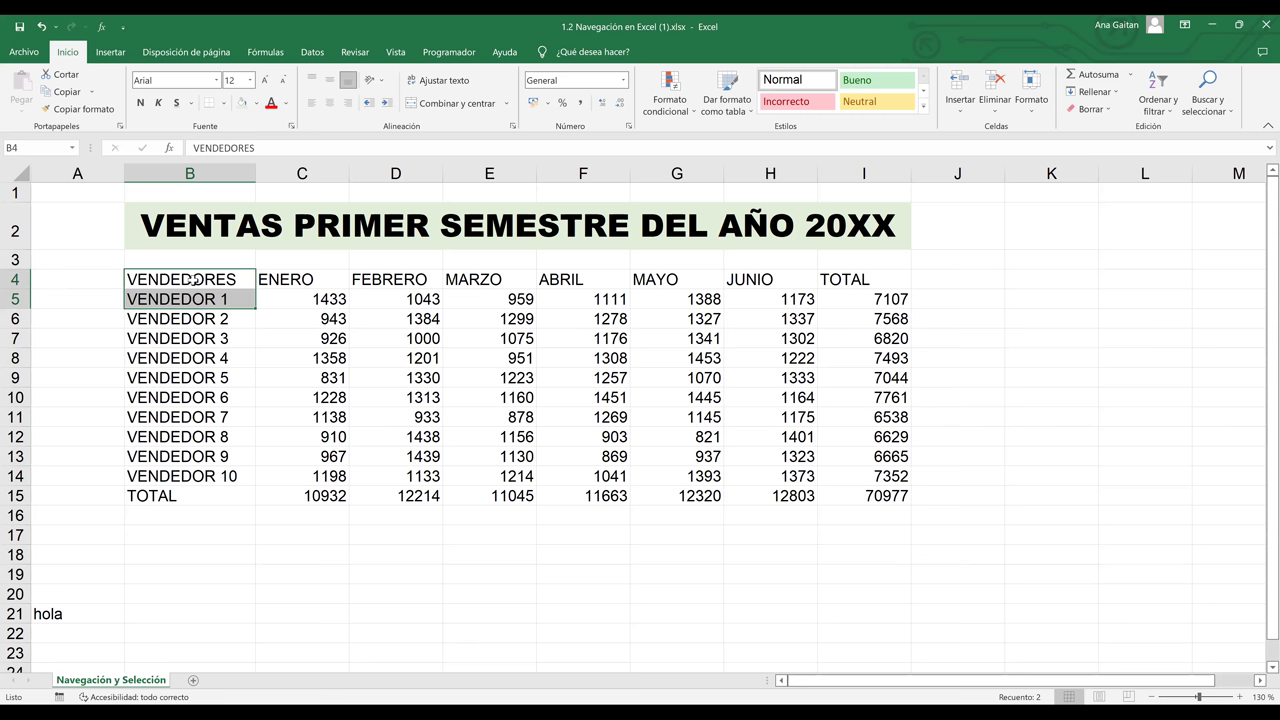
pyautogui.hotkey('ctrl', 'shift', 'Down')
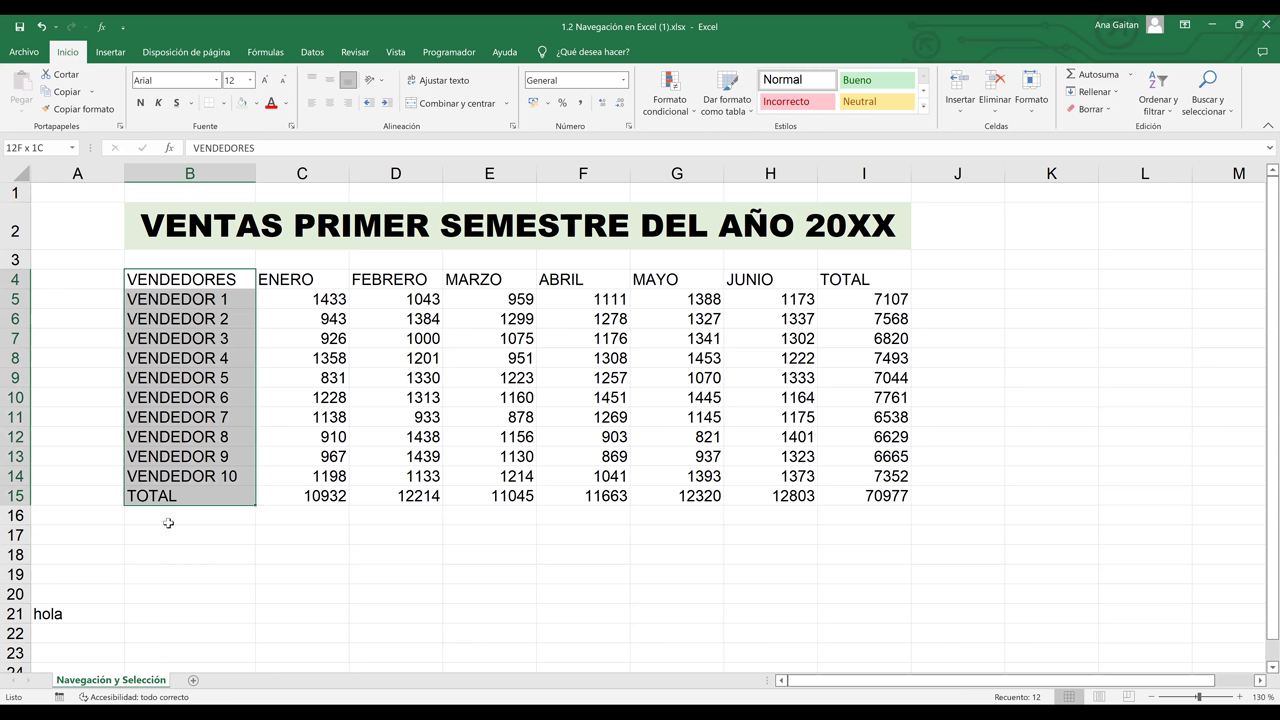
pyautogui.click(348, 580)
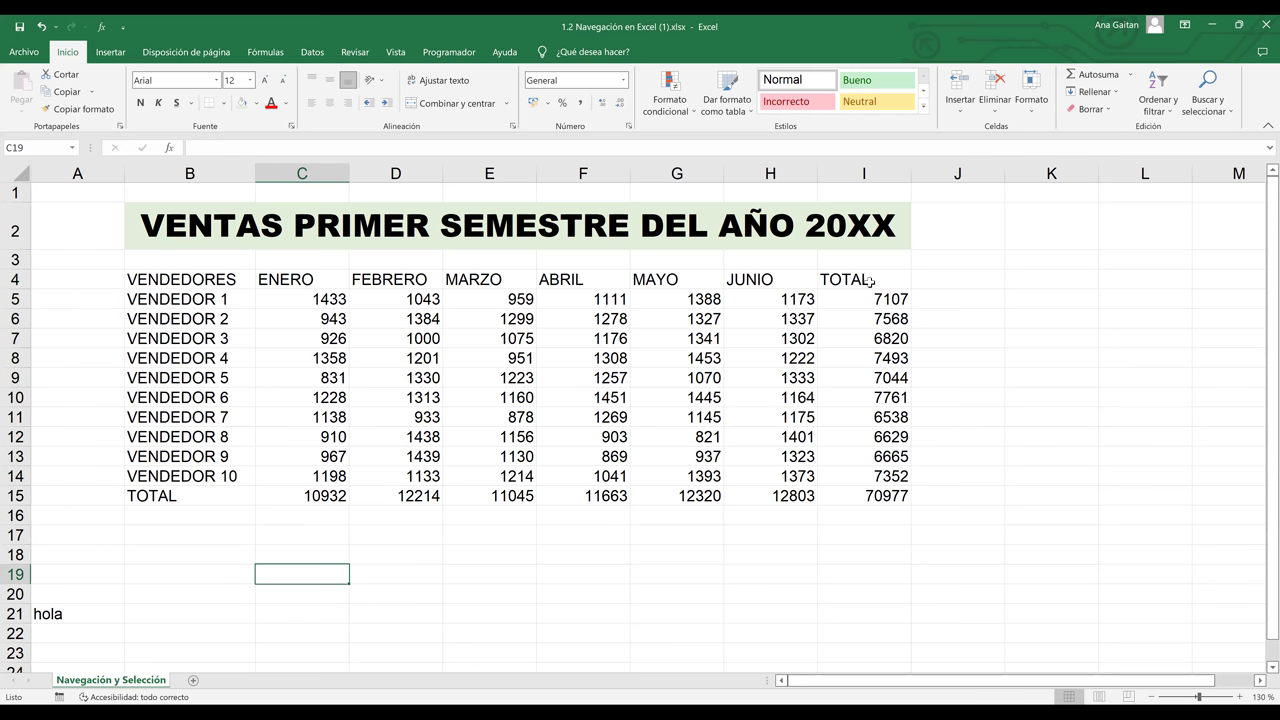
# Go to the last seller's total in I14, and move cell by cell from there to the empty cell H18.
pyautogui.click(866, 476)
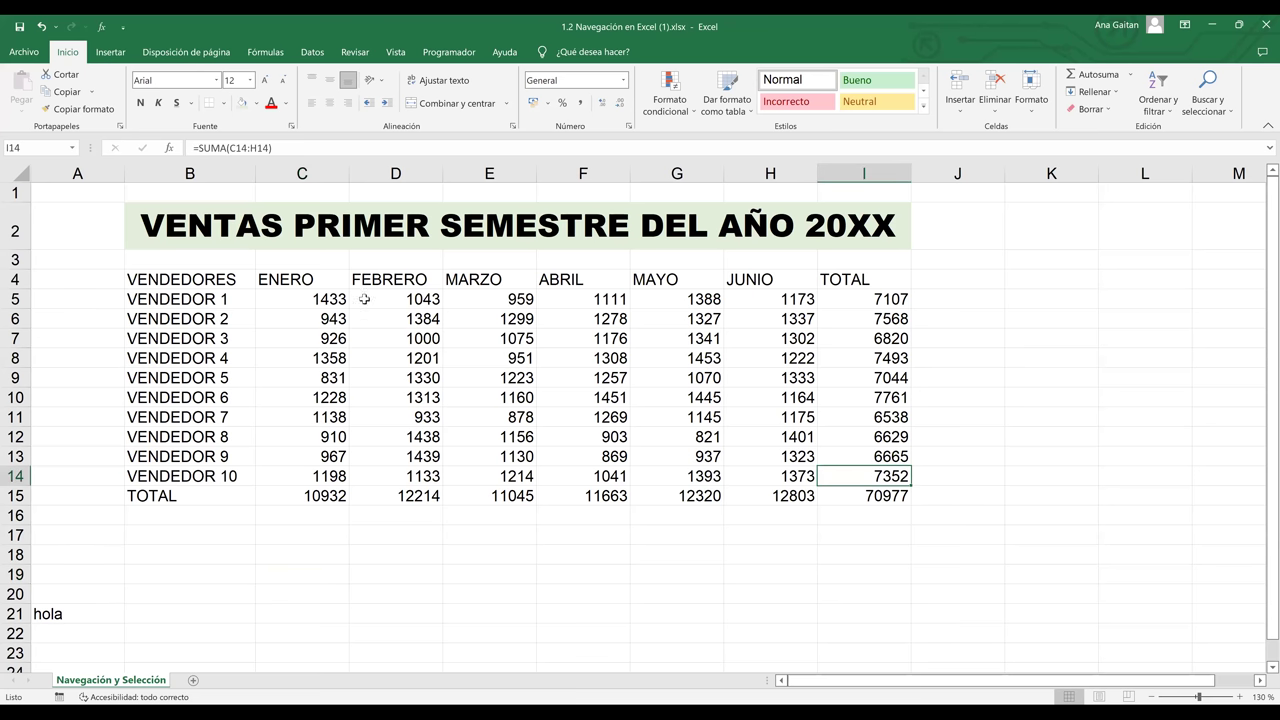
pyautogui.press('Down')
pyautogui.press('Down')
pyautogui.press('Down')
pyautogui.press('Down')
pyautogui.press('Left')
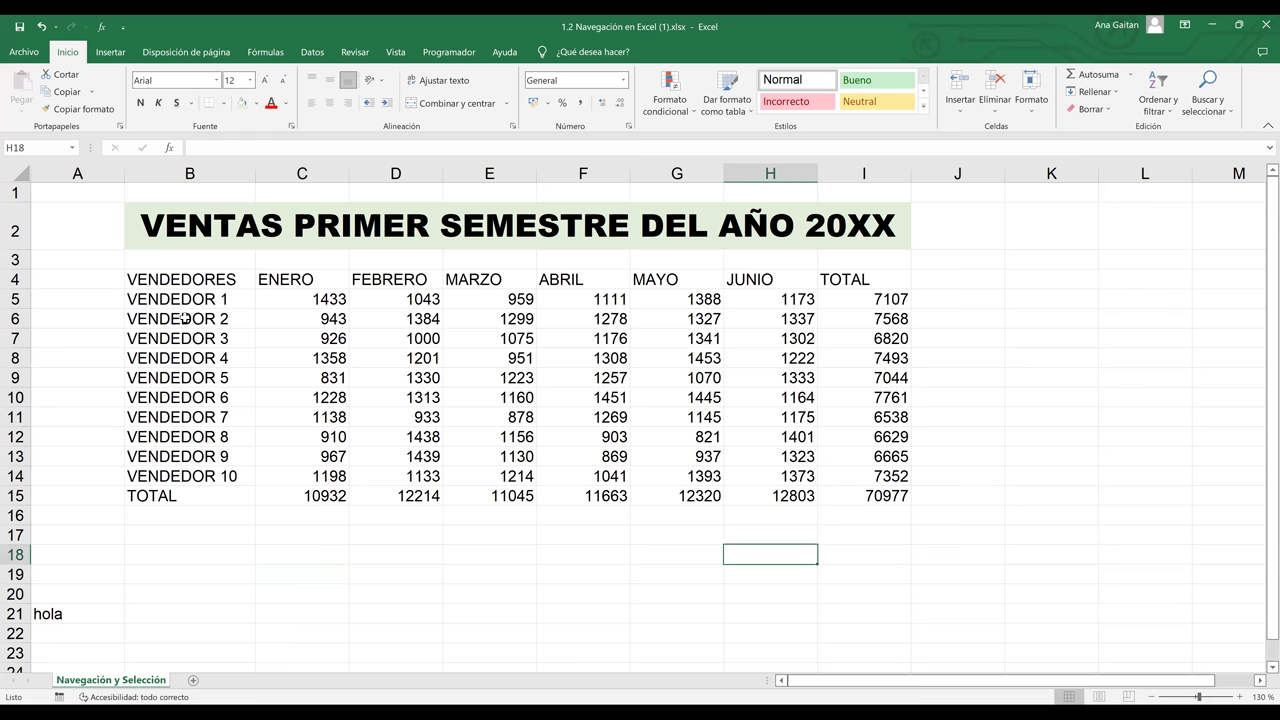
# Select the header row B4:I4 starting from VENDEDORES, extending it cell by cell and on to the last header, TOTAL.
pyautogui.click(180, 278)
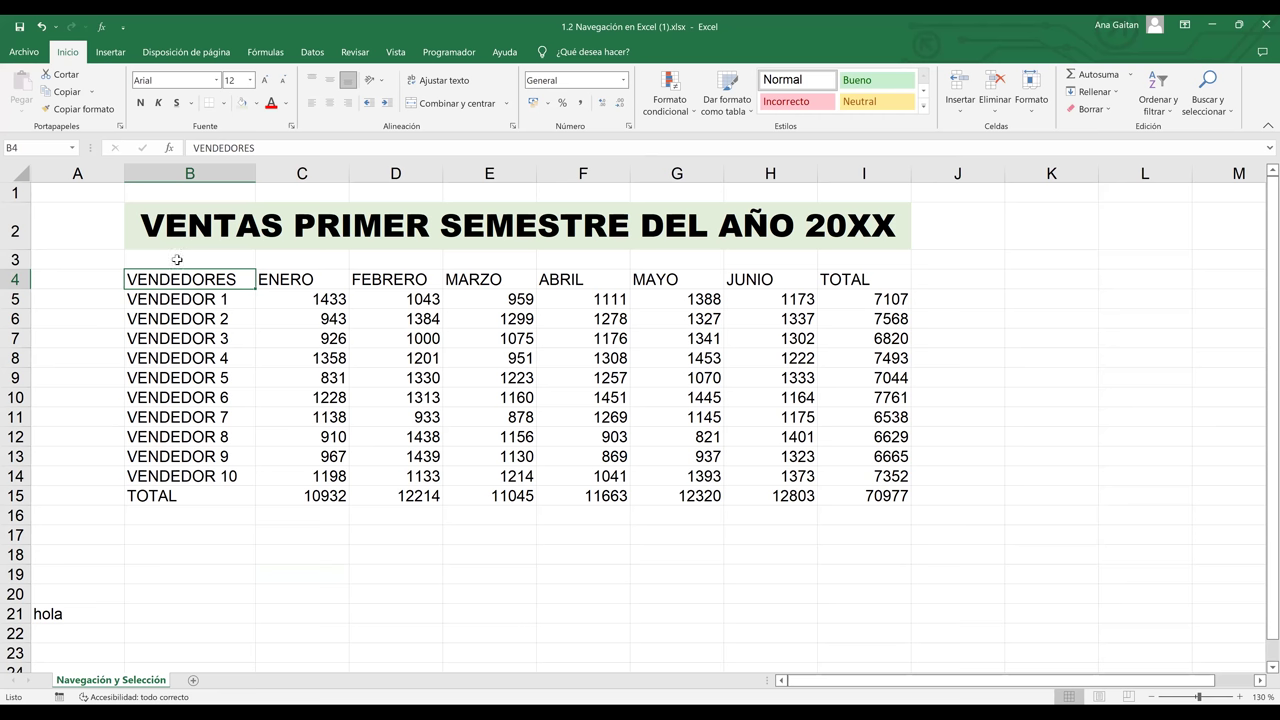
pyautogui.hotkey('shift', 'Right')
pyautogui.hotkey('shift', 'Right')
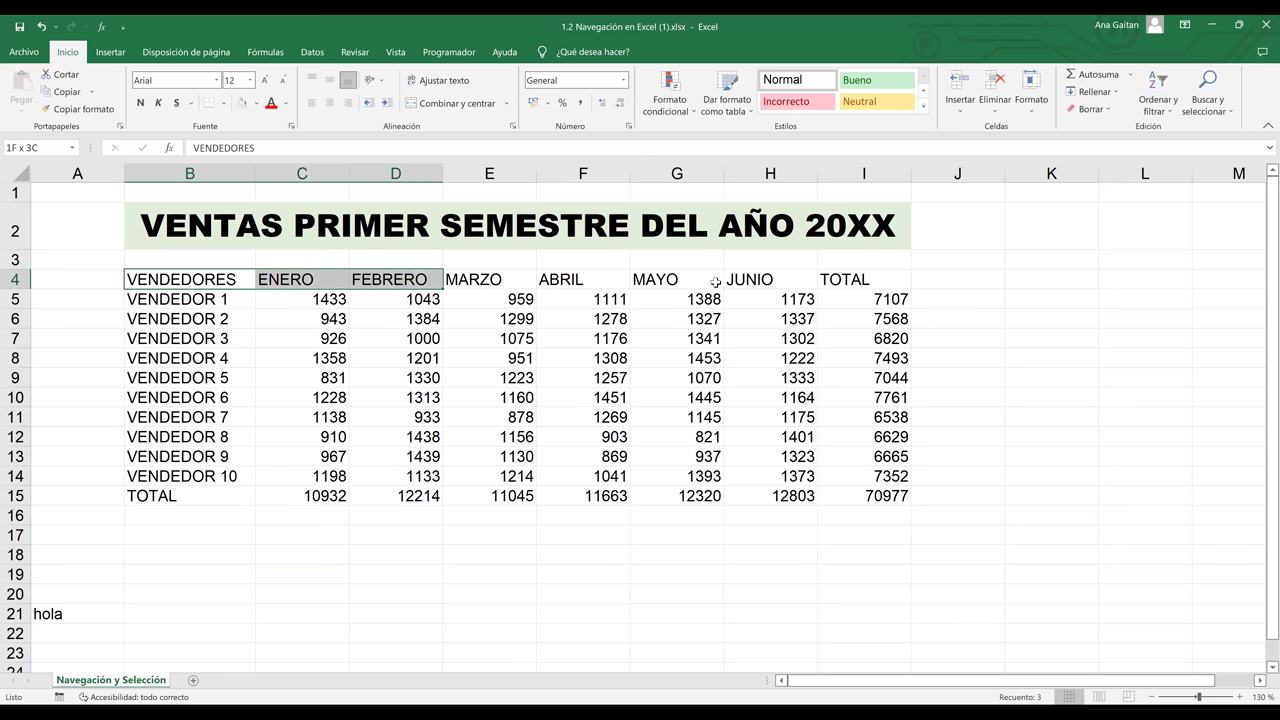
pyautogui.hotkey('ctrl', 'shift', 'Right')
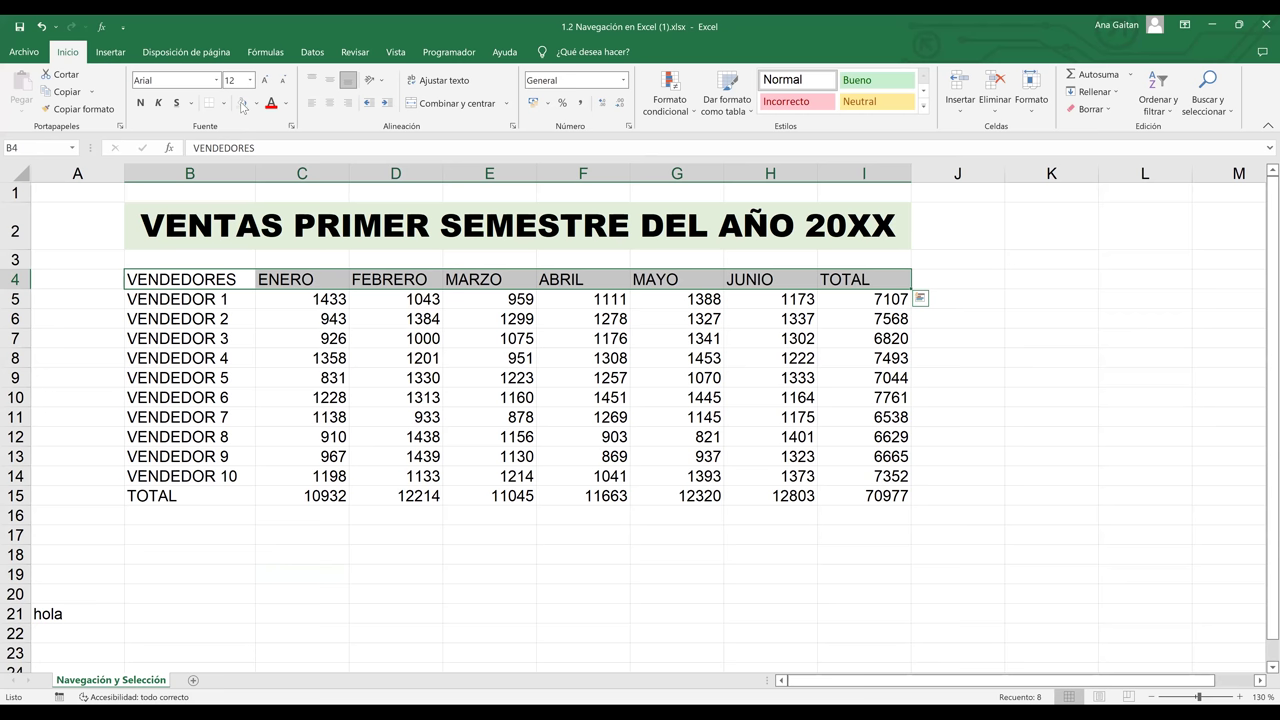
# Fill the VENDEDORES and TOTAL header cells with light green one at a time, and undo both fills.
pyautogui.click(230, 273)
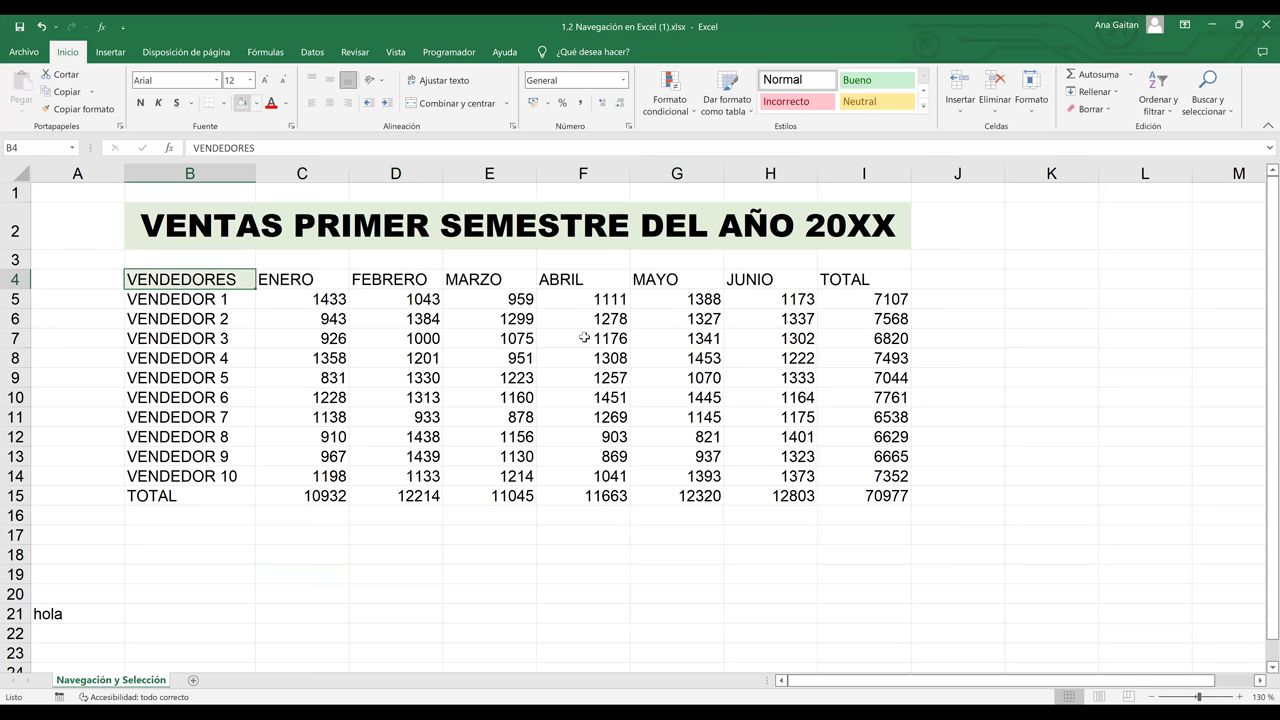
pyautogui.click(880, 298)
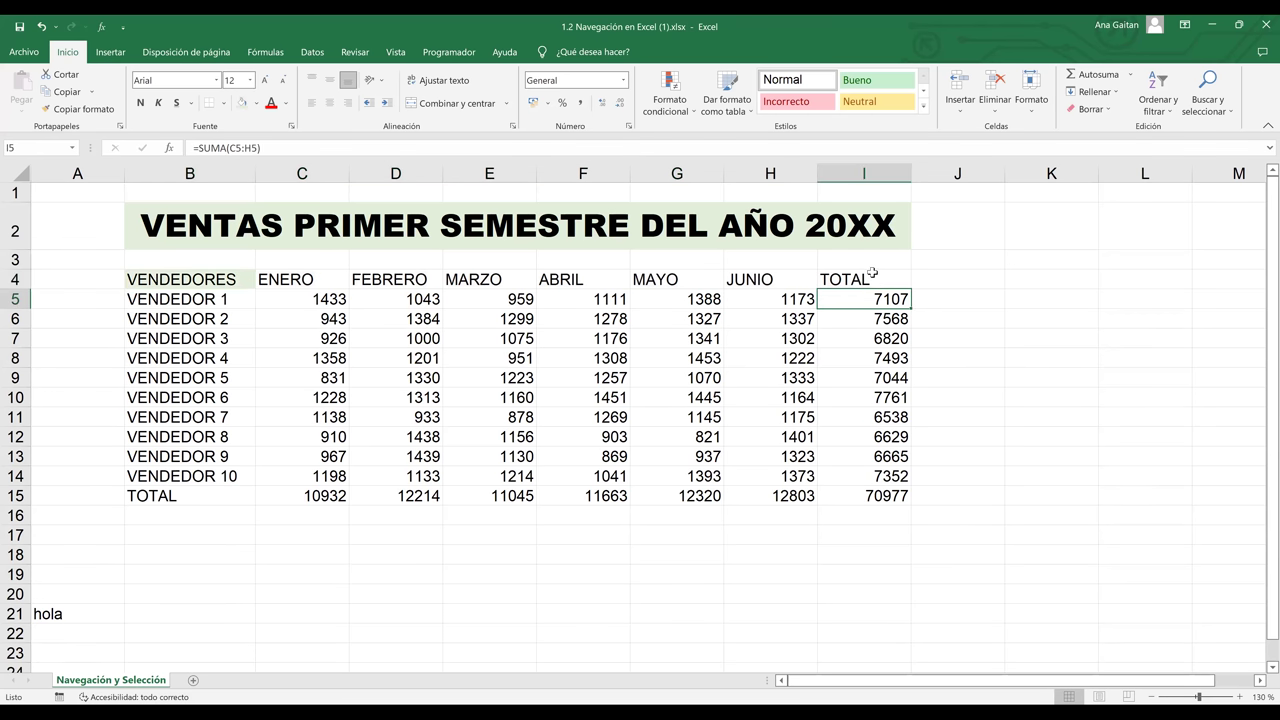
pyautogui.press('Up')
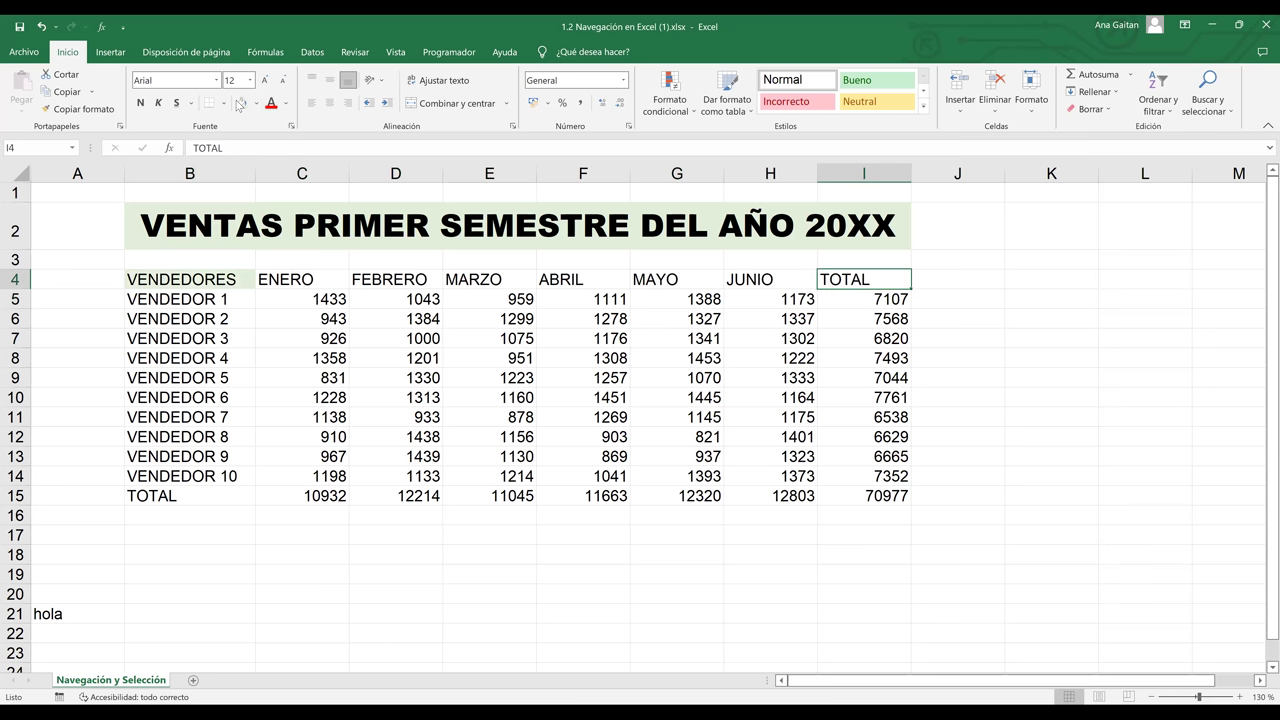
pyautogui.click(633, 519)
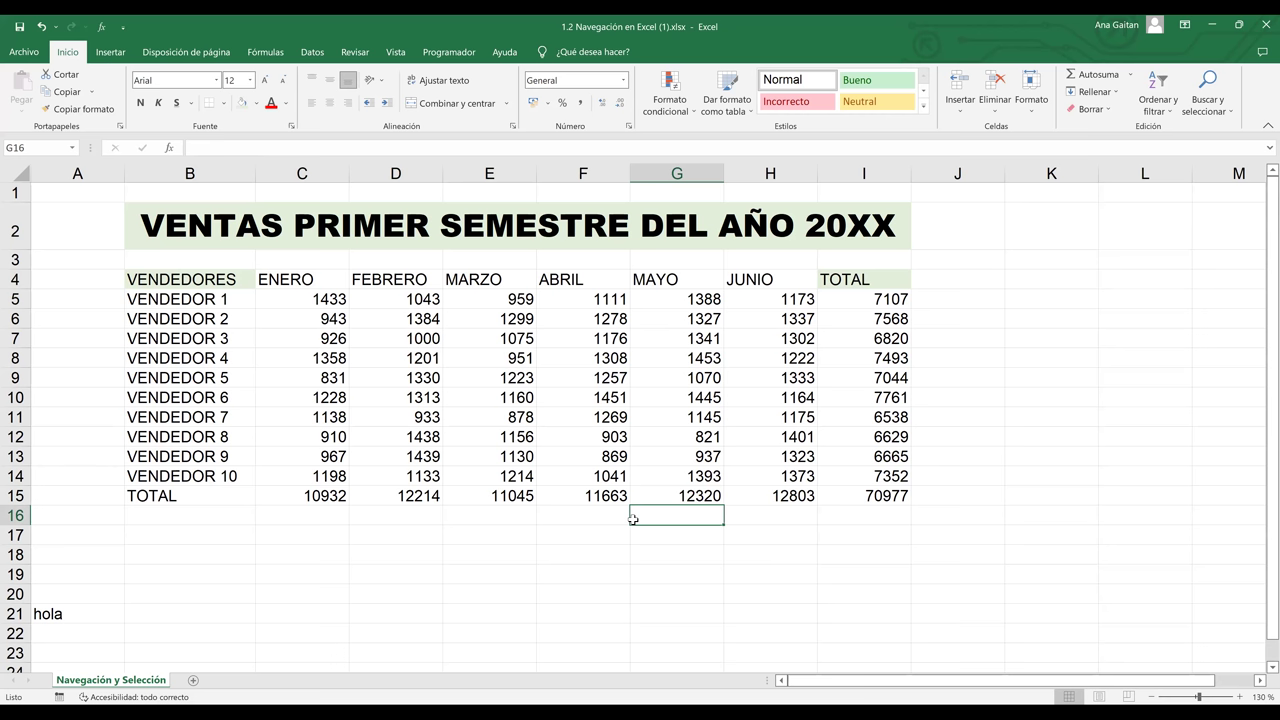
pyautogui.hotkey('ctrl', 'z')
pyautogui.hotkey('ctrl', 'z')
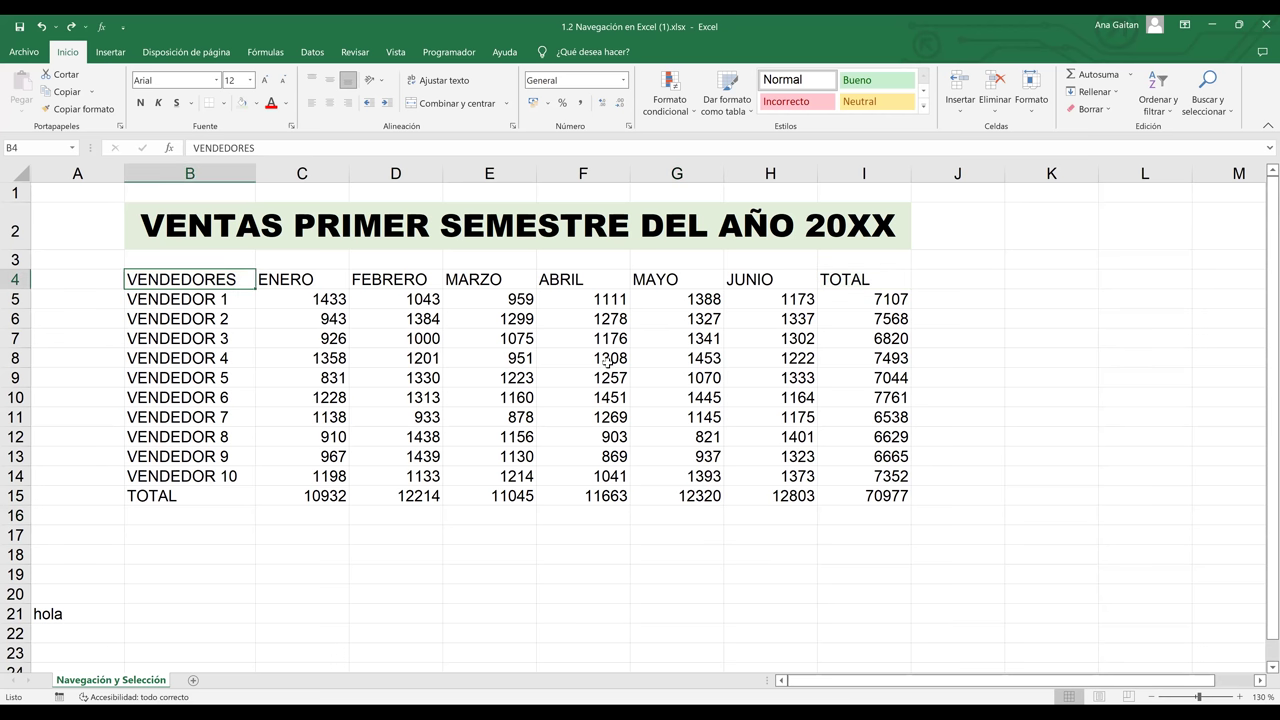
# Select the non-adjacent header cells VENDEDORES and TOTAL together, and fill both with Oro, Énfasis 4, Claro 80%.
pyautogui.click(1088, 374)
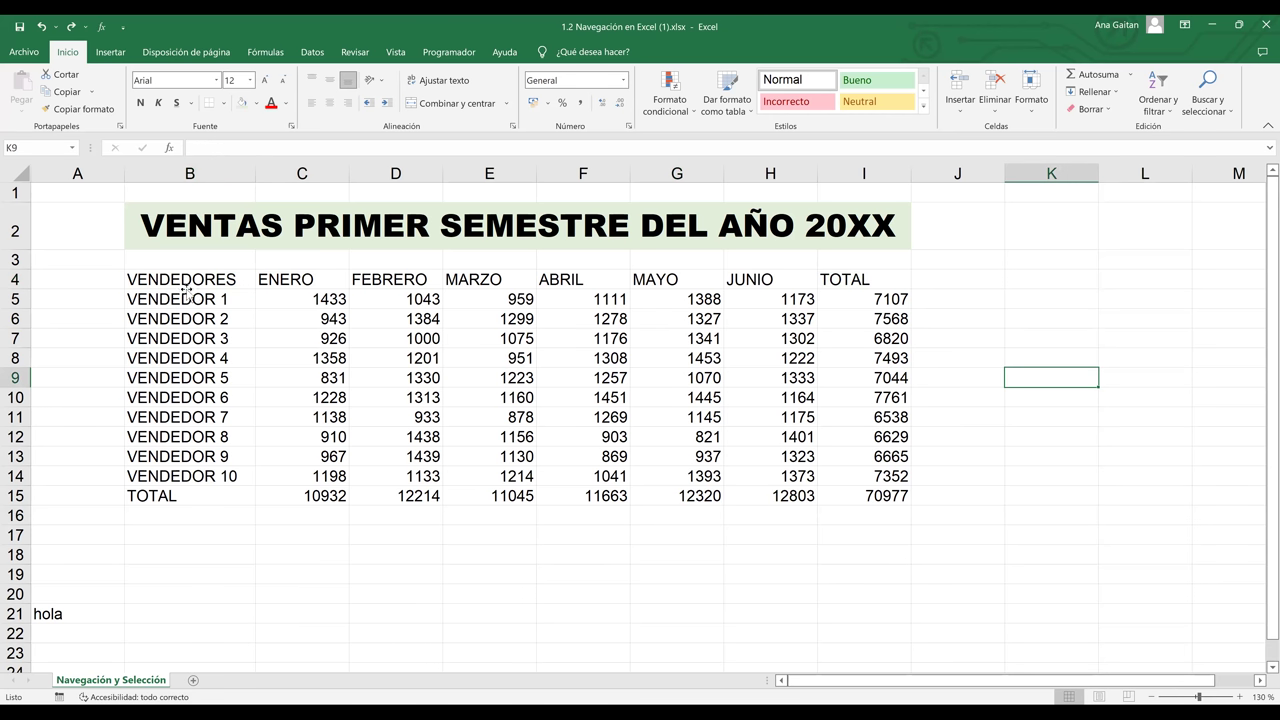
pyautogui.click(186, 288)
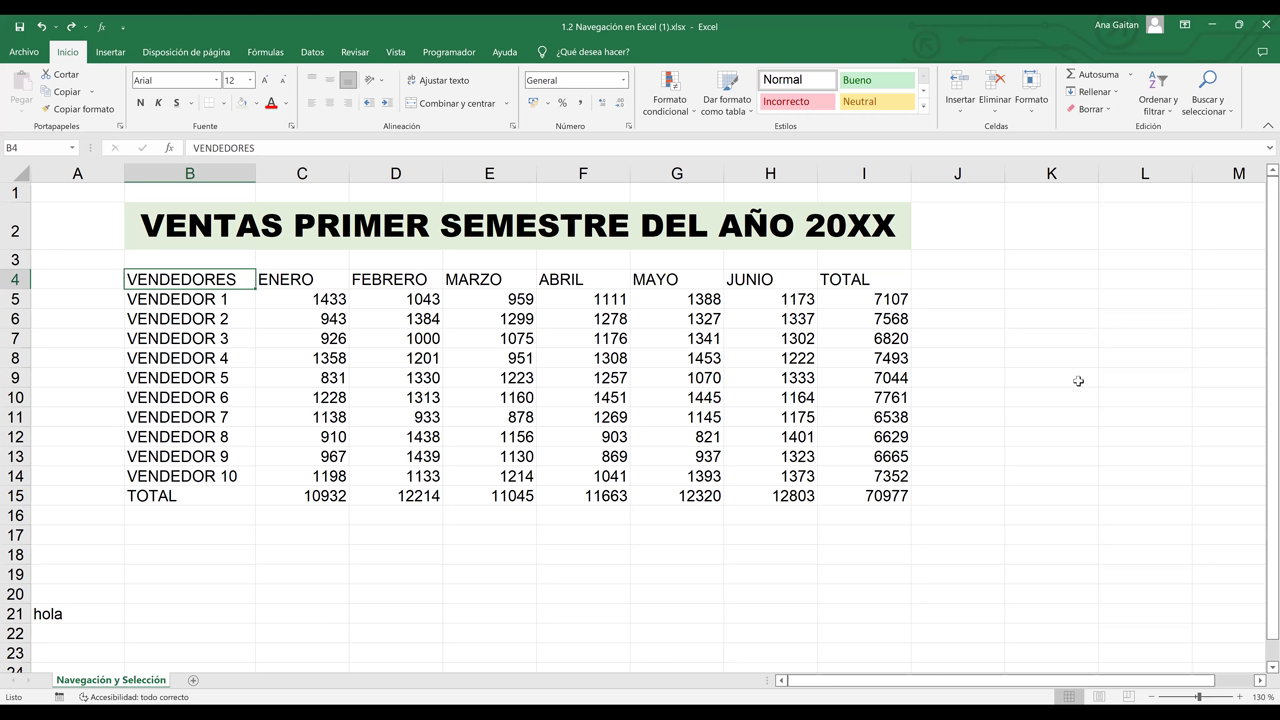
pyautogui.keyDown('ctrl'); pyautogui.click(860, 280); pyautogui.keyUp('ctrl')
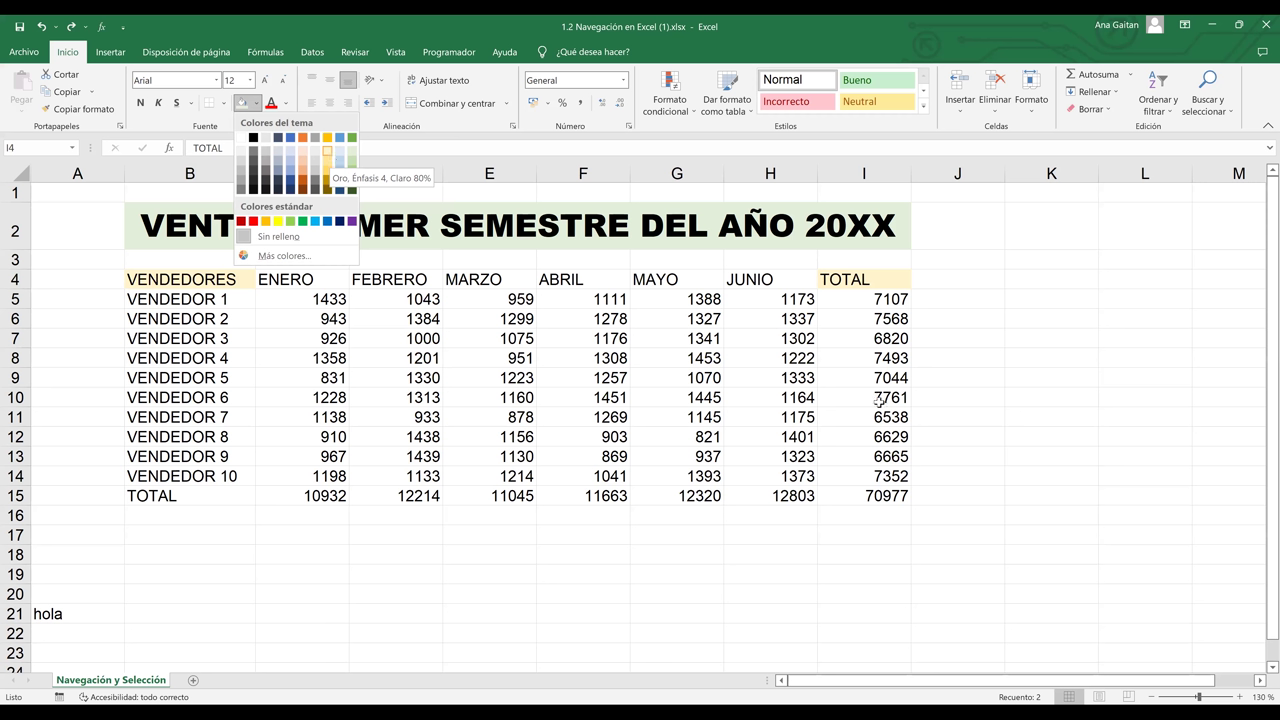
pyautogui.click(210, 280)
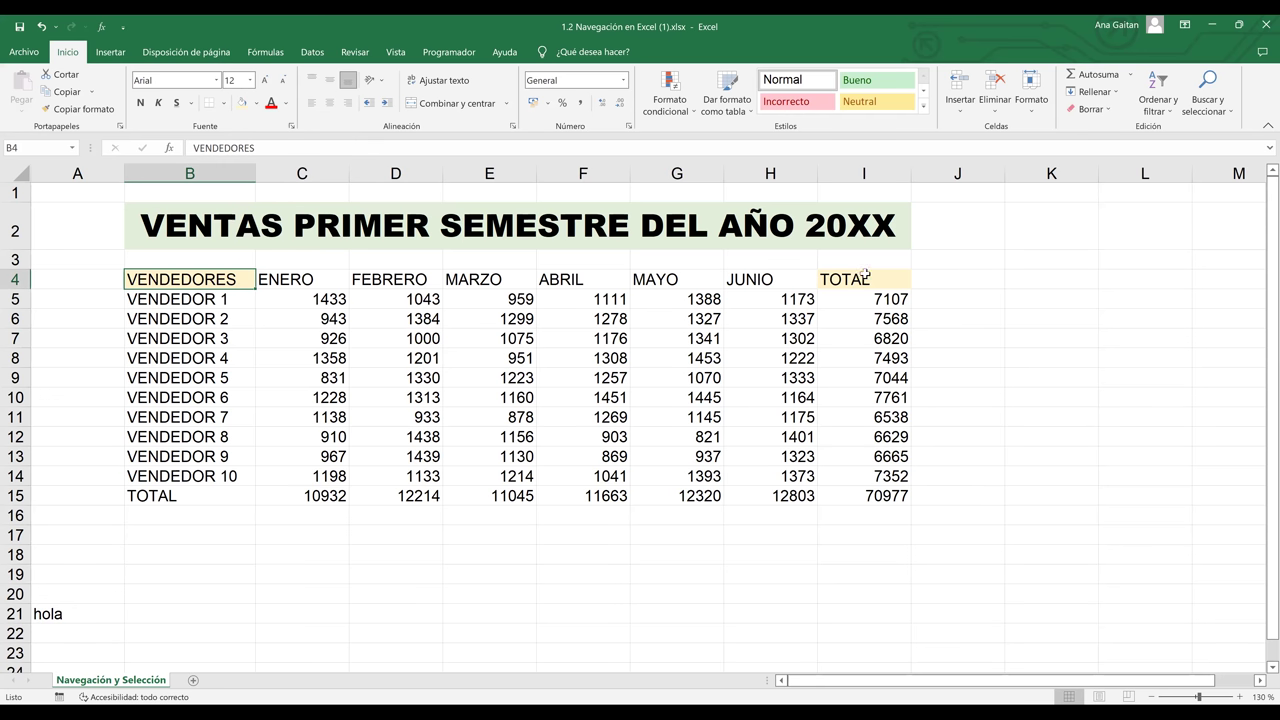
pyautogui.click(907, 338)
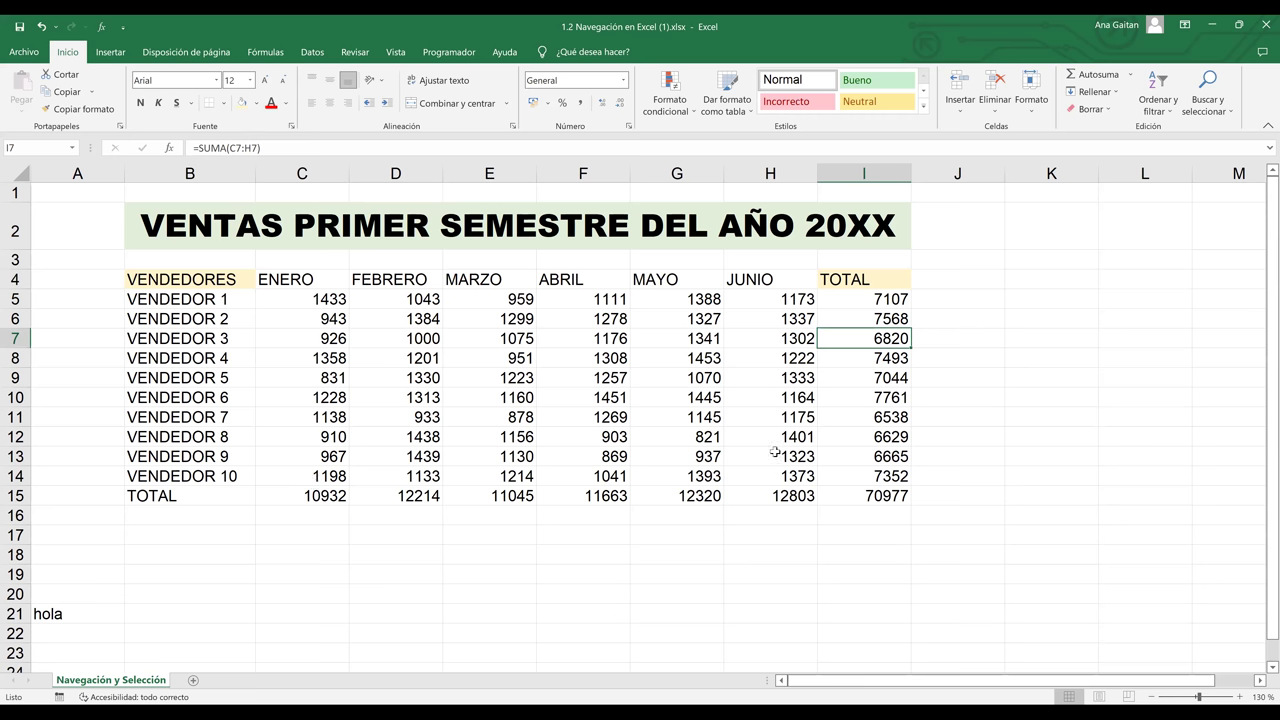
# Select the JUNIO column H4:H15 from its header, clear it, select downward from H4 again, and end on cell J15.
pyautogui.moveTo(770, 279); pyautogui.dragTo(781, 495)
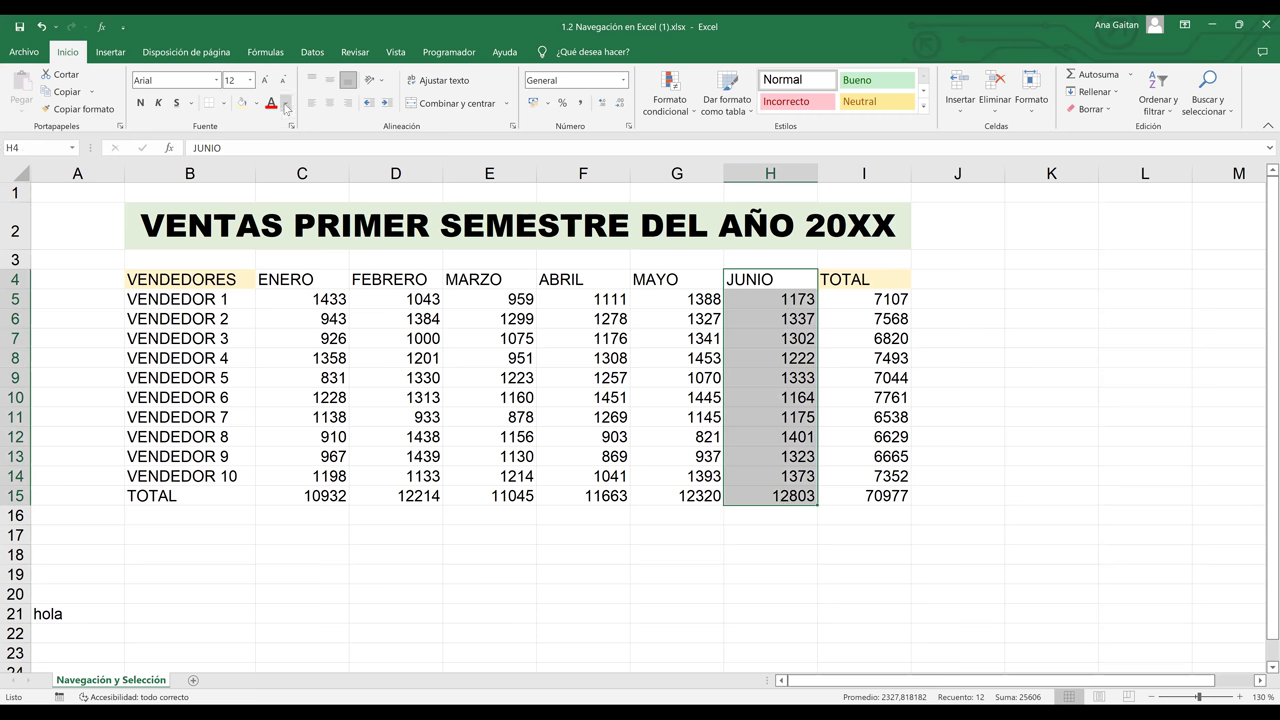
pyautogui.click(828, 578)
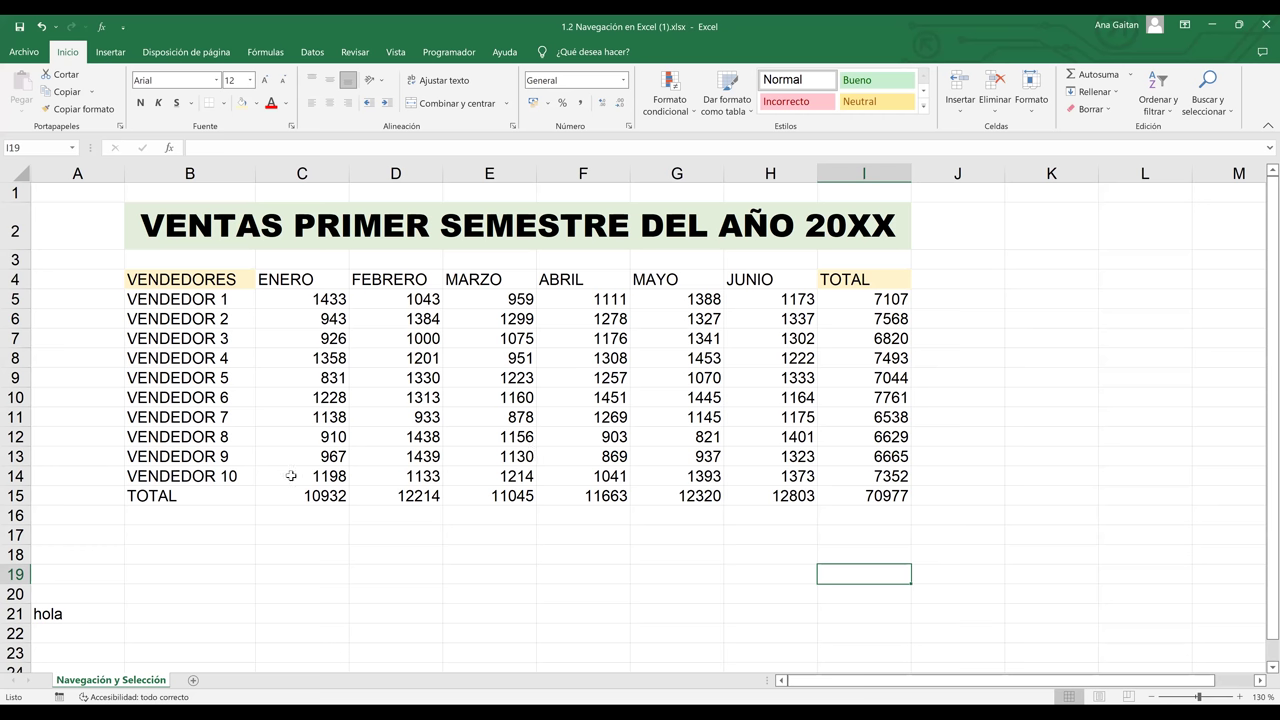
pyautogui.moveTo(770, 279); pyautogui.dragTo(778, 338)
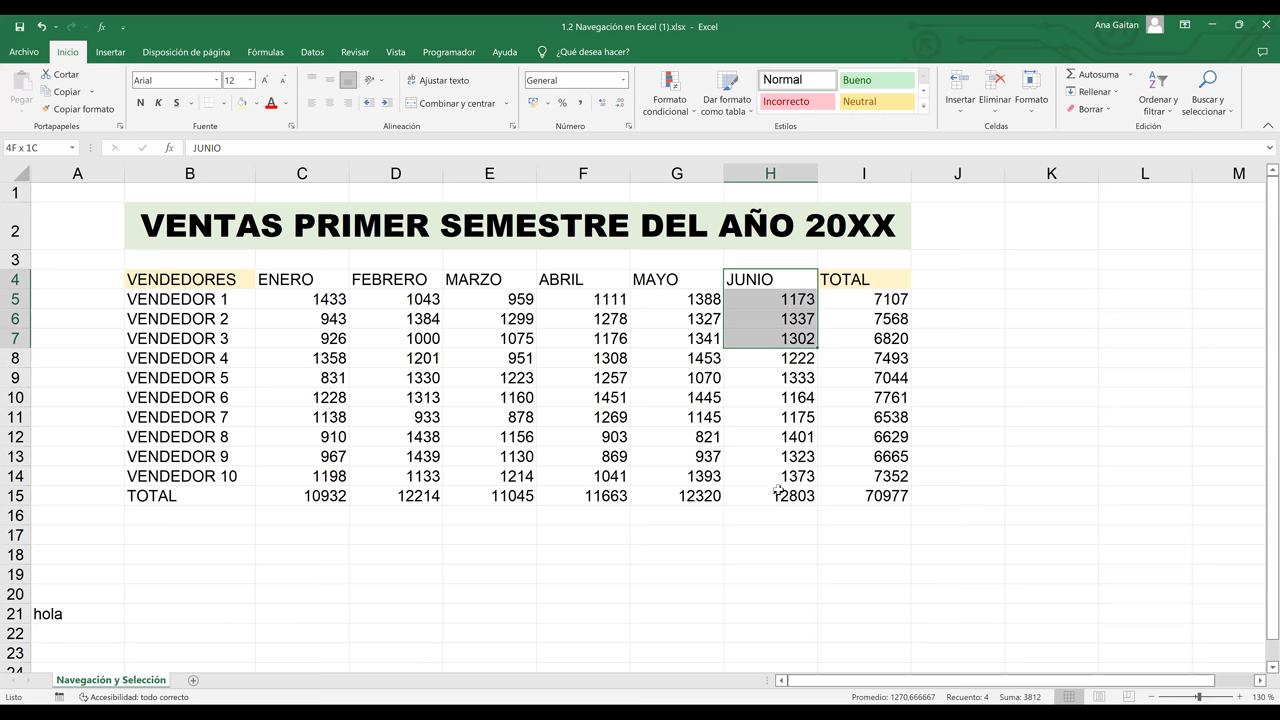
pyautogui.click(1004, 494)
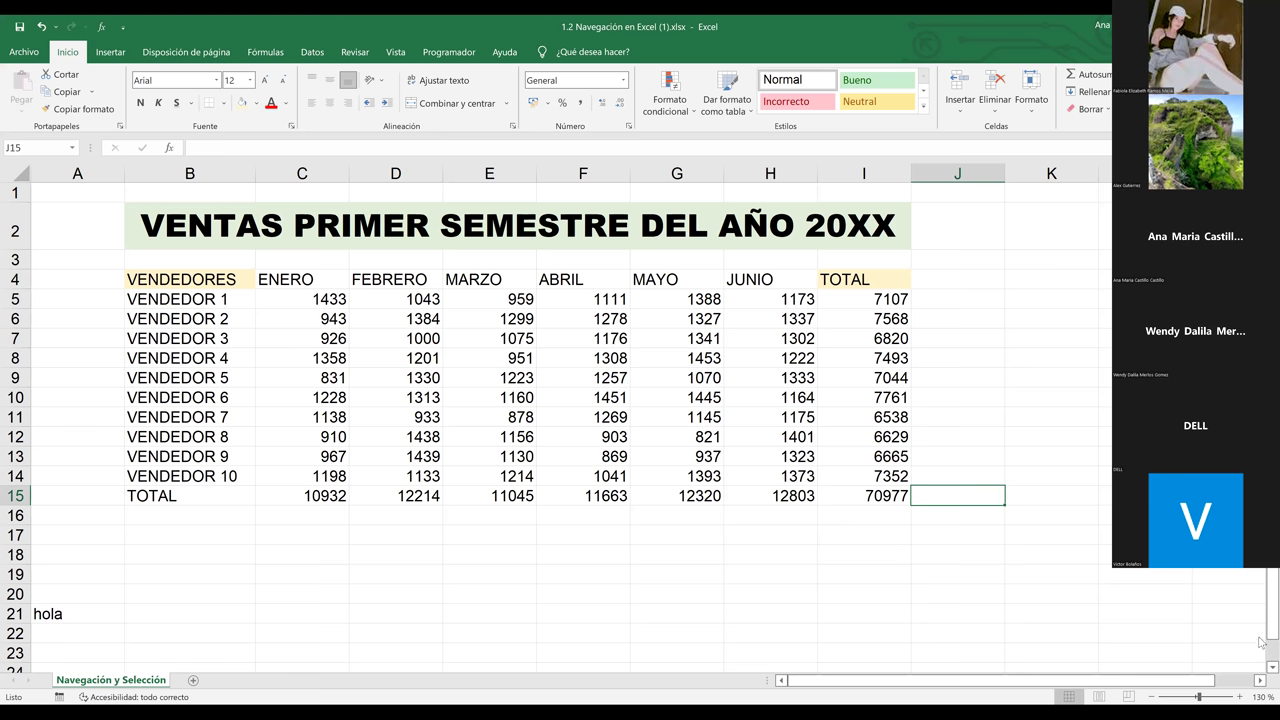
# Select the ENERO values down to their total and the JUNIO range H5:H15, one after the other, and clear the selection at I11.
pyautogui.scroll(-1, 1261, 642)
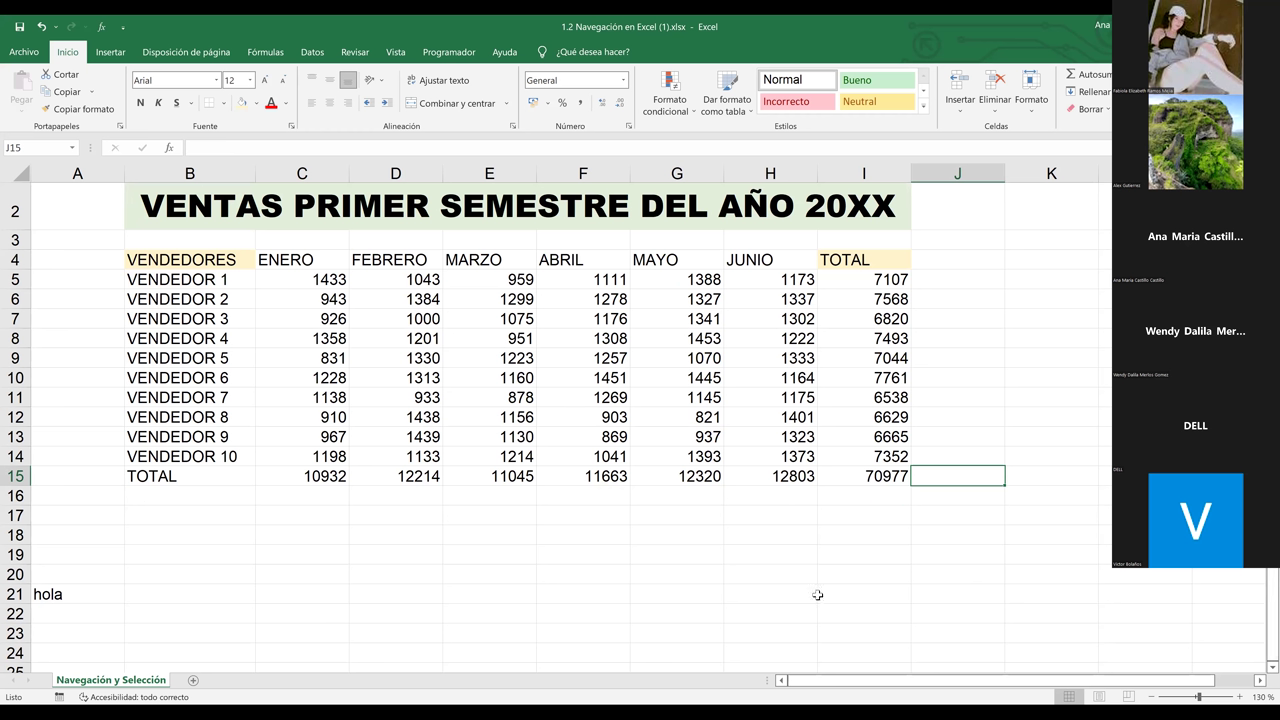
pyautogui.click(296, 278)
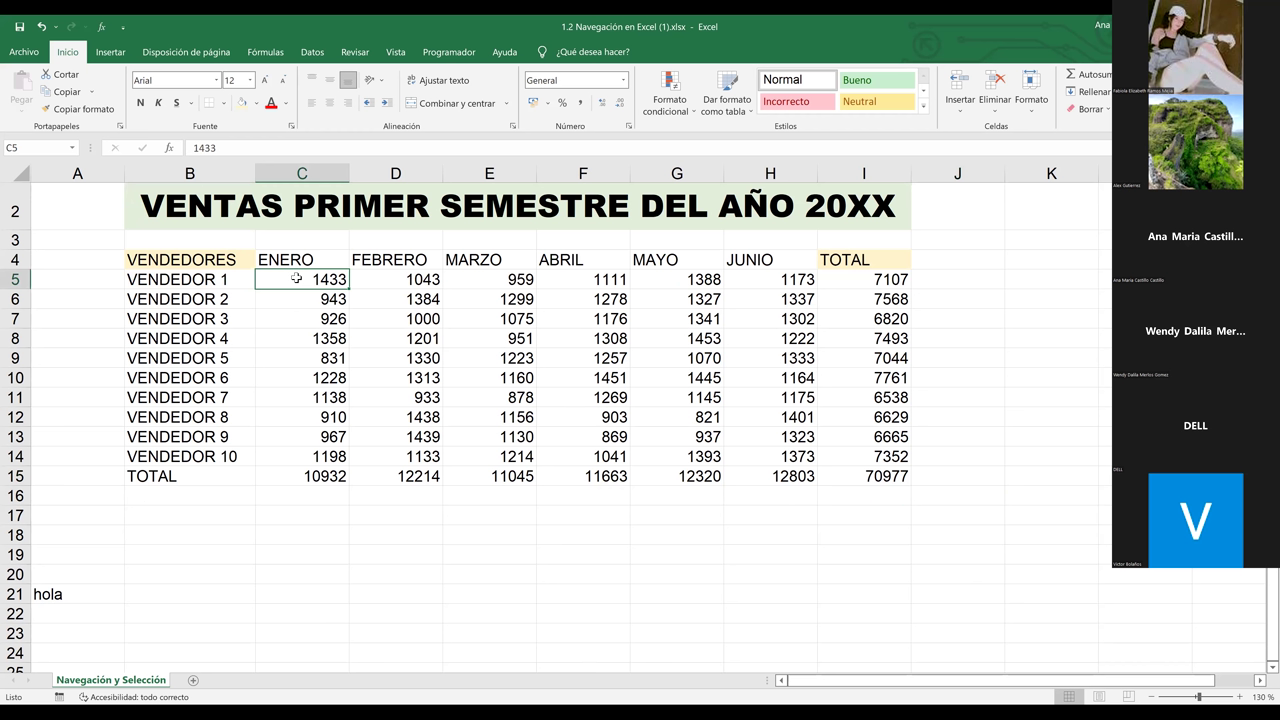
pyautogui.moveTo(312, 296); pyautogui.dragTo(316, 477)
pyautogui.moveTo(769, 281); pyautogui.dragTo(766, 473)
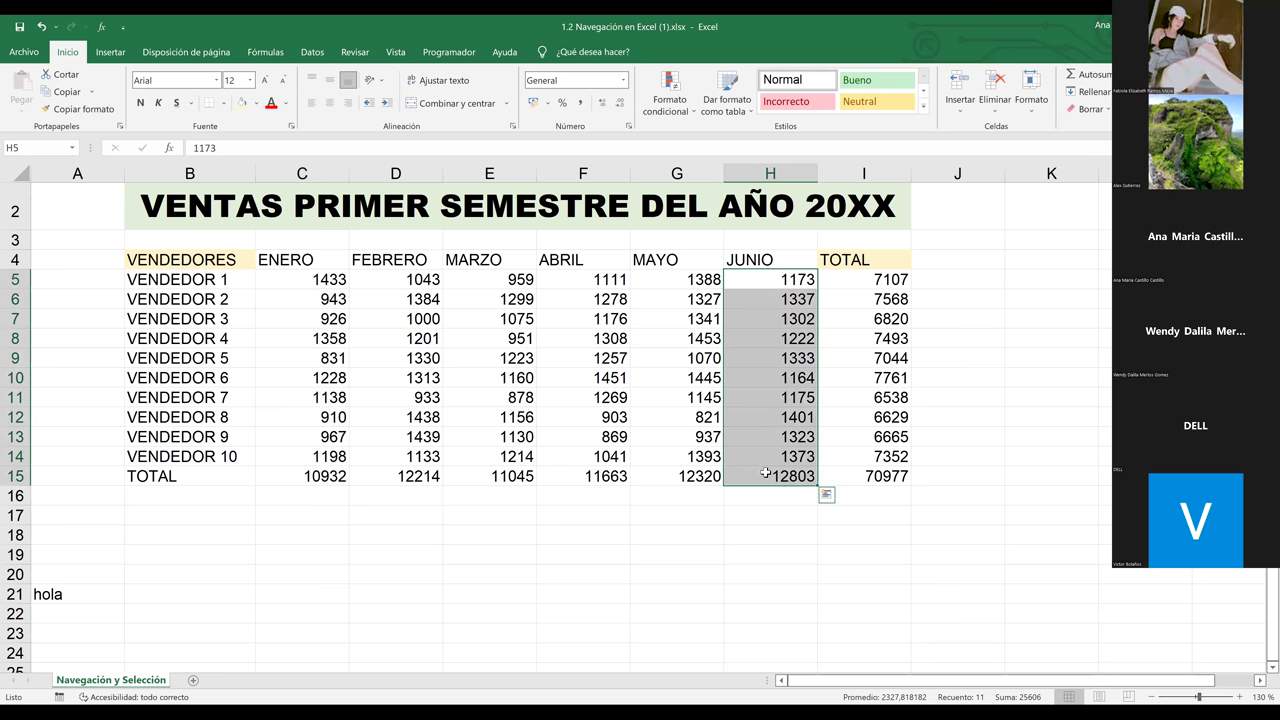
pyautogui.click(860, 399)
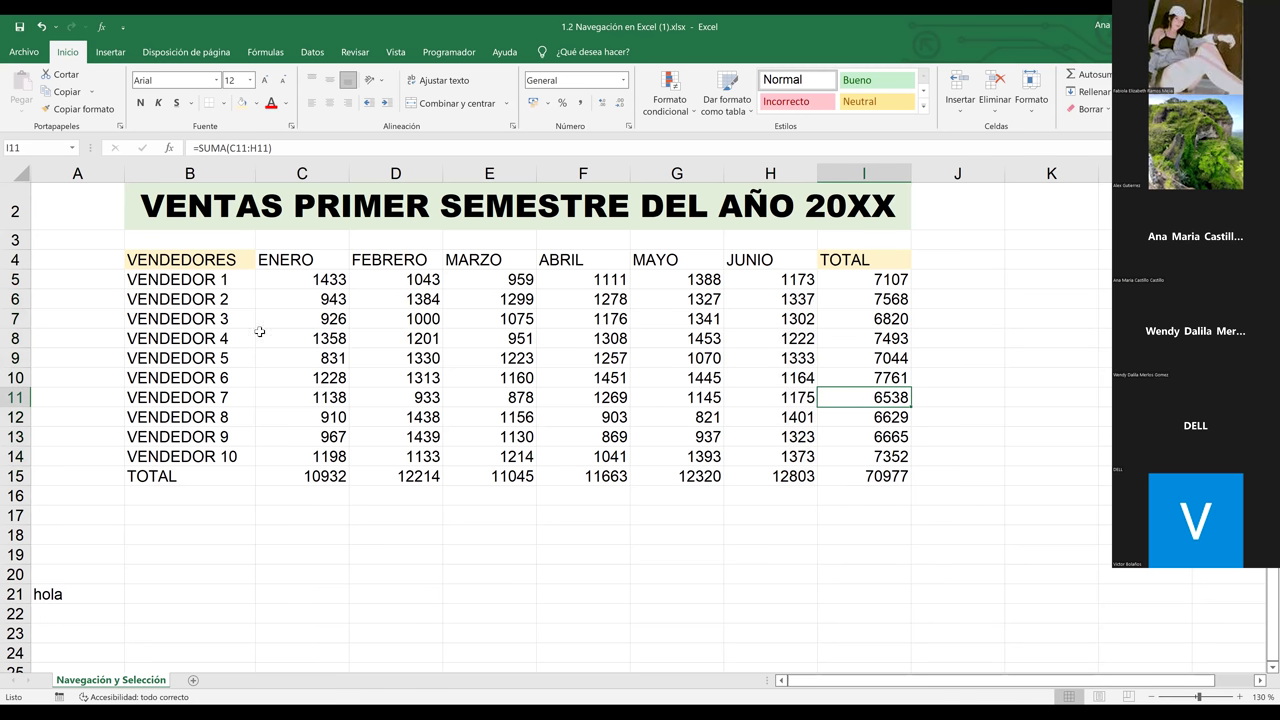
# Jump back and forth between the first ENERO value in C5 and the column total in C15, ending on C5.
pyautogui.click(296, 279)
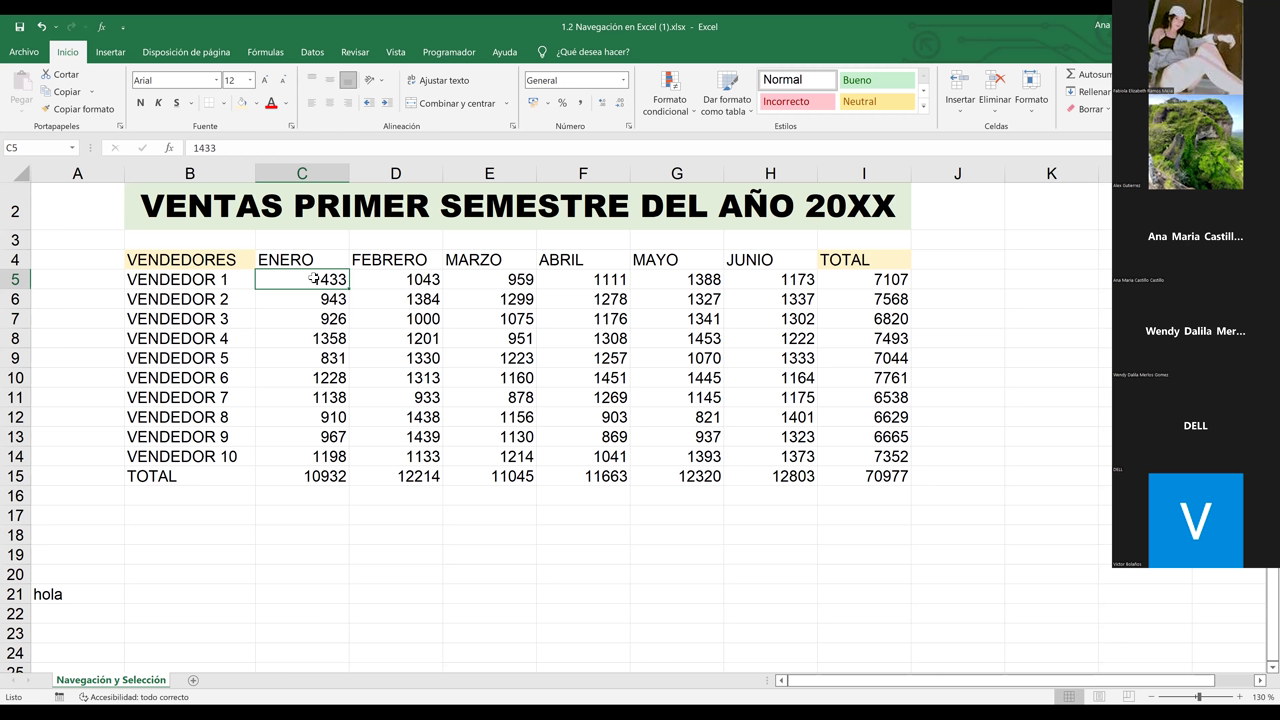
pyautogui.hotkey('ctrl', 'Down')
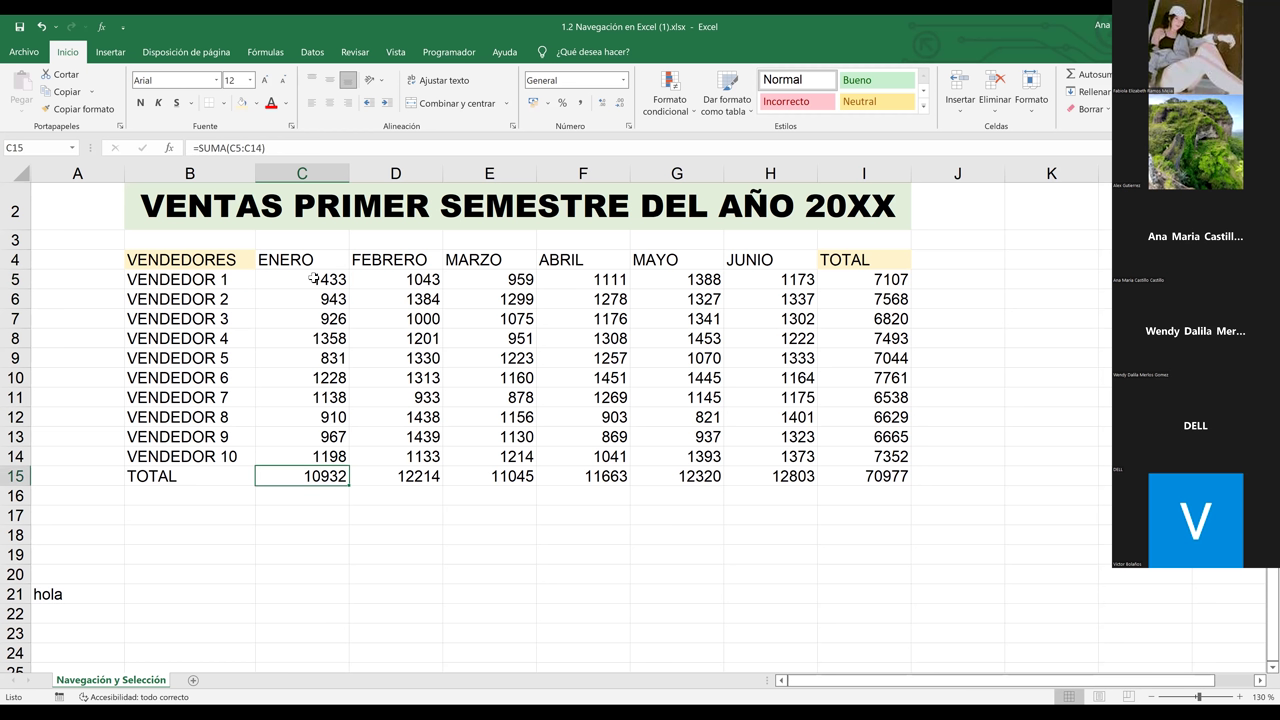
pyautogui.hotkey('ctrl', 'Up')
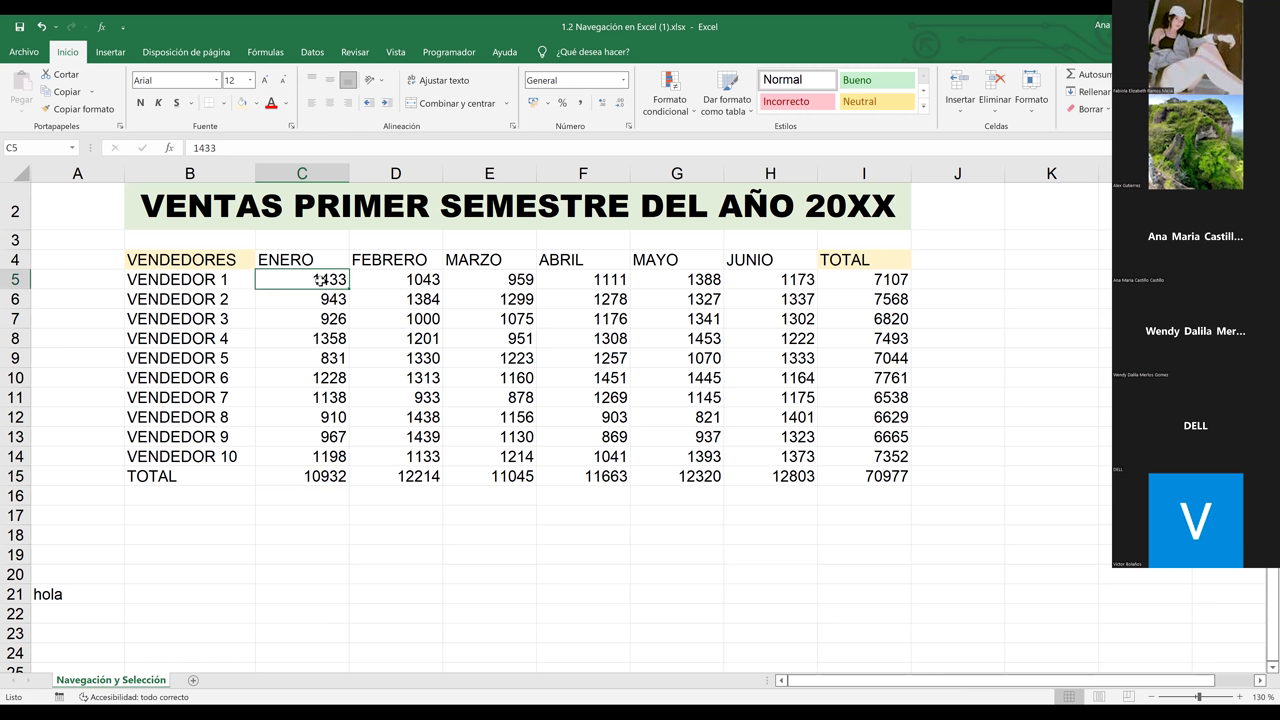
pyautogui.hotkey('ctrl', 'Down')
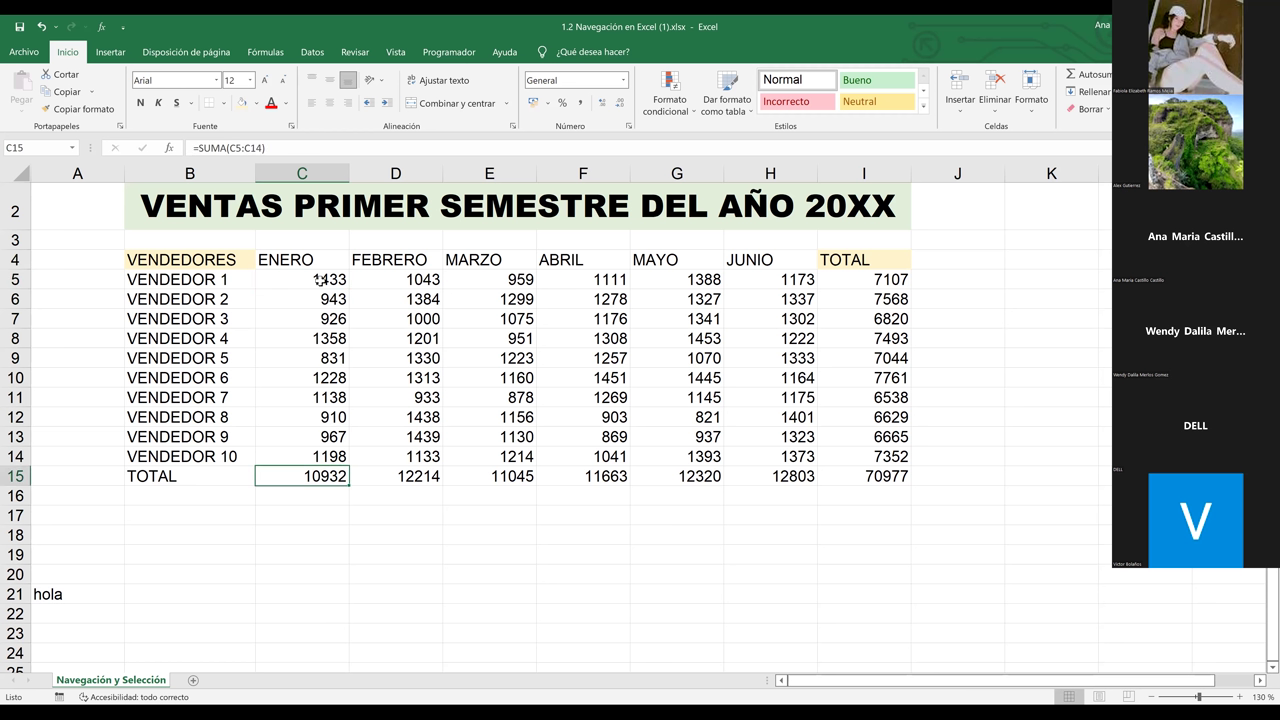
pyautogui.hotkey('ctrl', 'Up')
pyautogui.hotkey('ctrl', 'Down')
pyautogui.click(318, 279)
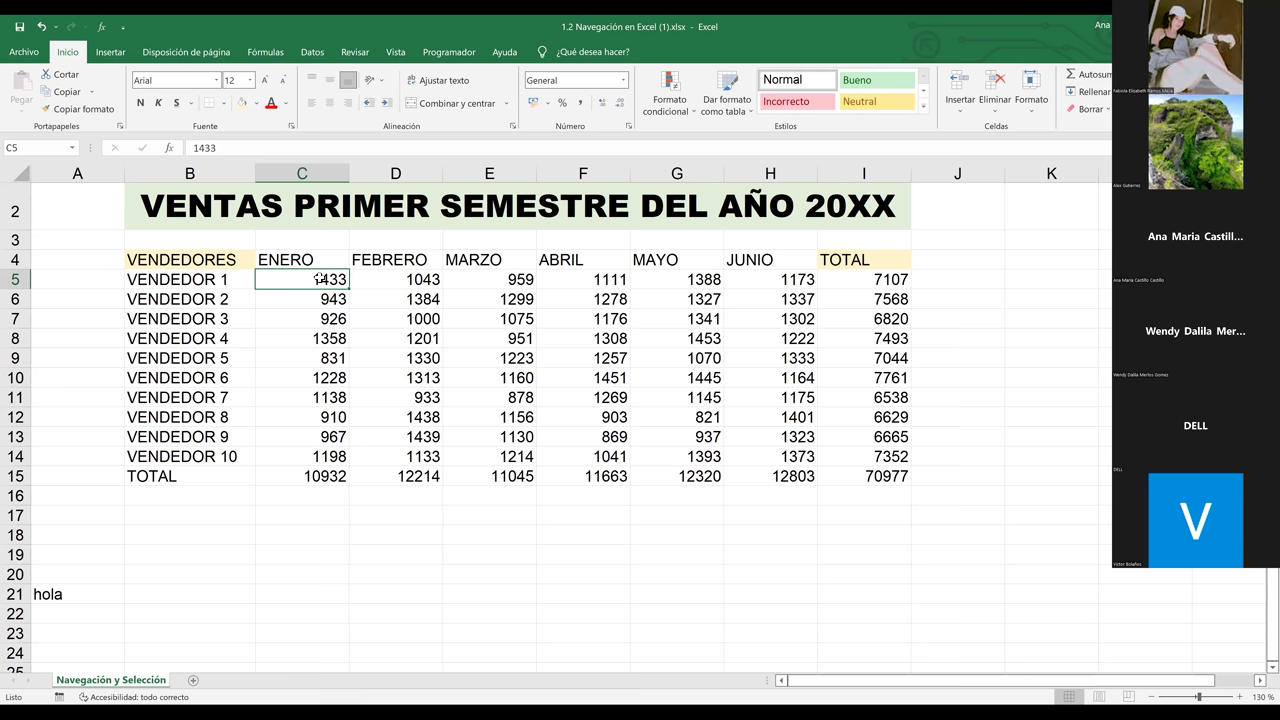
# Select C5:C15 in one jump, collapse and extend the selection again by data edges, and return to C5.
pyautogui.hotkey('ctrl', 'shift', 'Down')
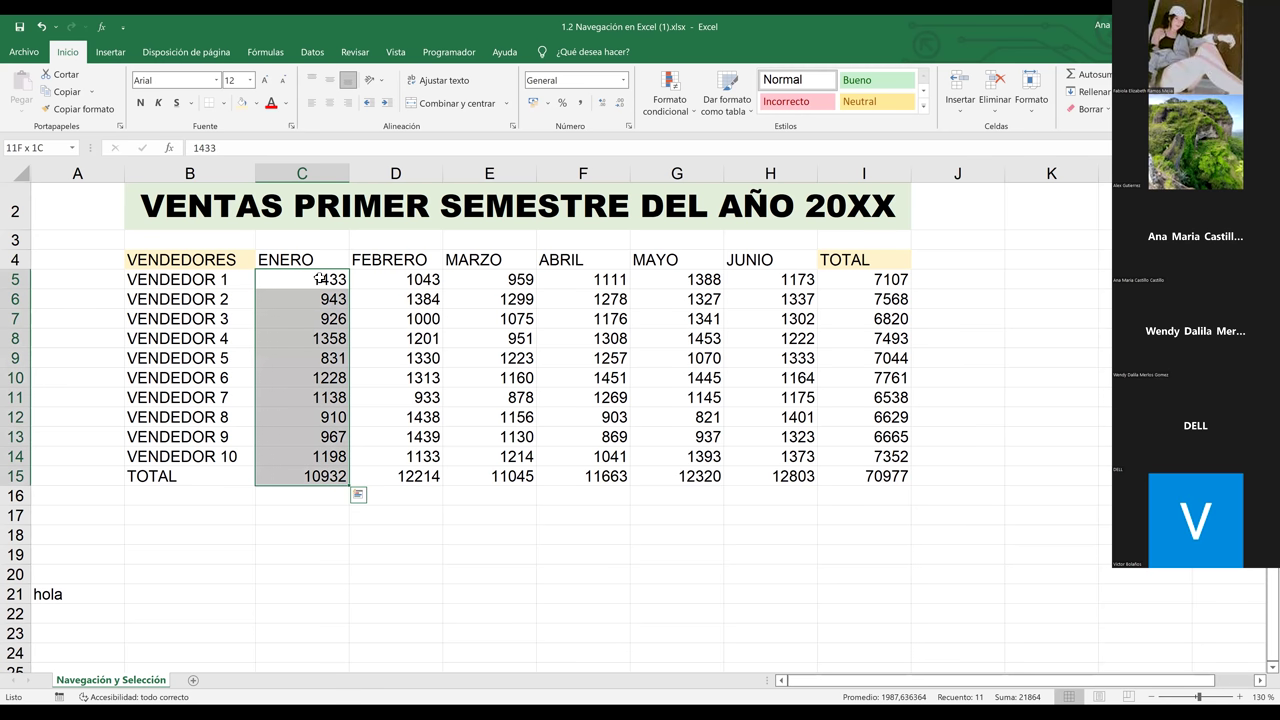
pyautogui.hotkey('ctrl', 'shift', 'Up')
pyautogui.hotkey('ctrl', 'shift', 'Down')
pyautogui.click(322, 283)
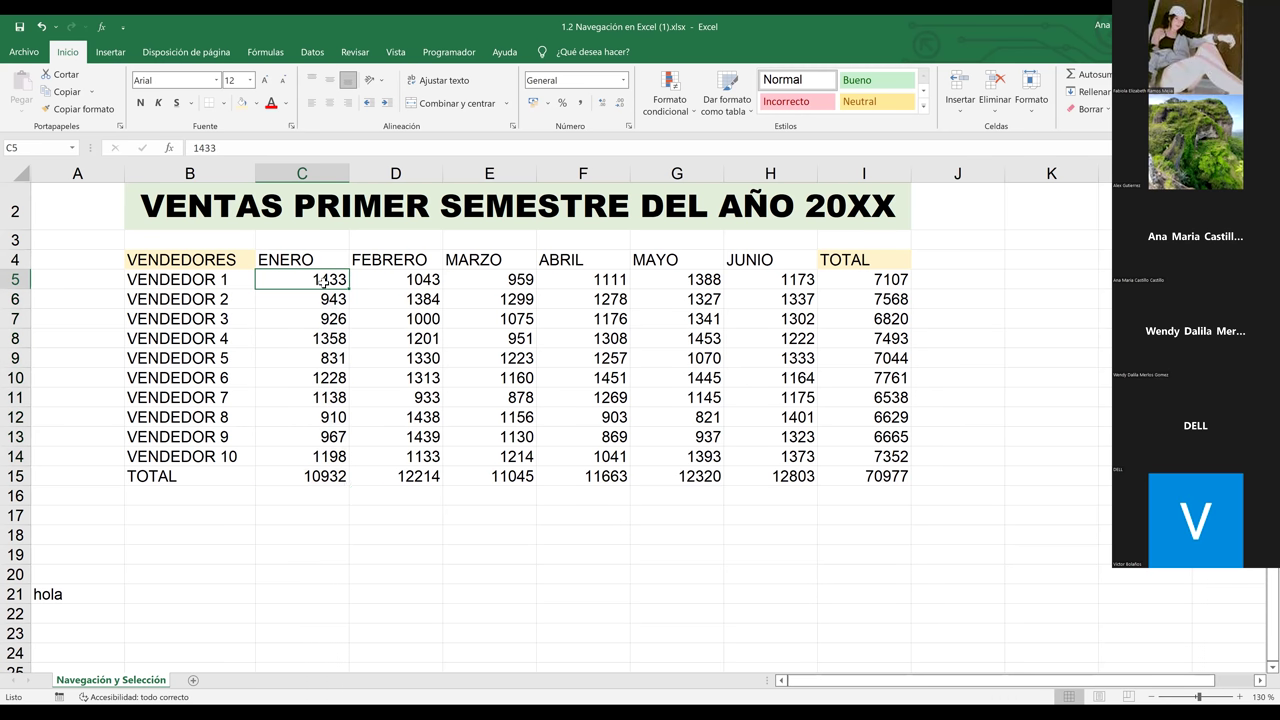
# Select the ENERO range C5:C15 in one jump, and shrink the selection one cell at a time back to C5.
pyautogui.hotkey('ctrl', 'shift', 'Down')
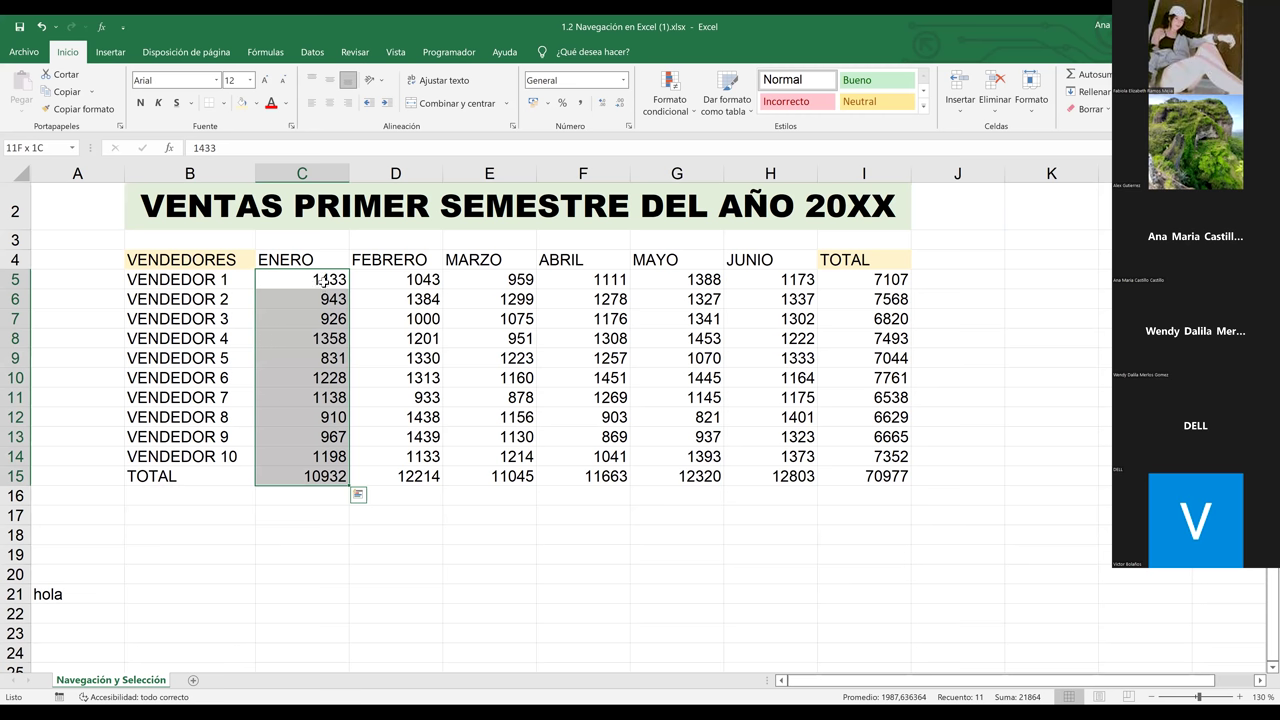
pyautogui.hotkey('shift', 'Up')
pyautogui.hotkey('shift', 'Up')
pyautogui.hotkey('shift', 'Up')
pyautogui.hotkey('shift', 'Up')
pyautogui.hotkey('shift', 'Up')
pyautogui.hotkey('shift', 'Up')
pyautogui.hotkey('shift', 'Up')
pyautogui.hotkey('shift', 'Up')
pyautogui.hotkey('shift', 'Up')
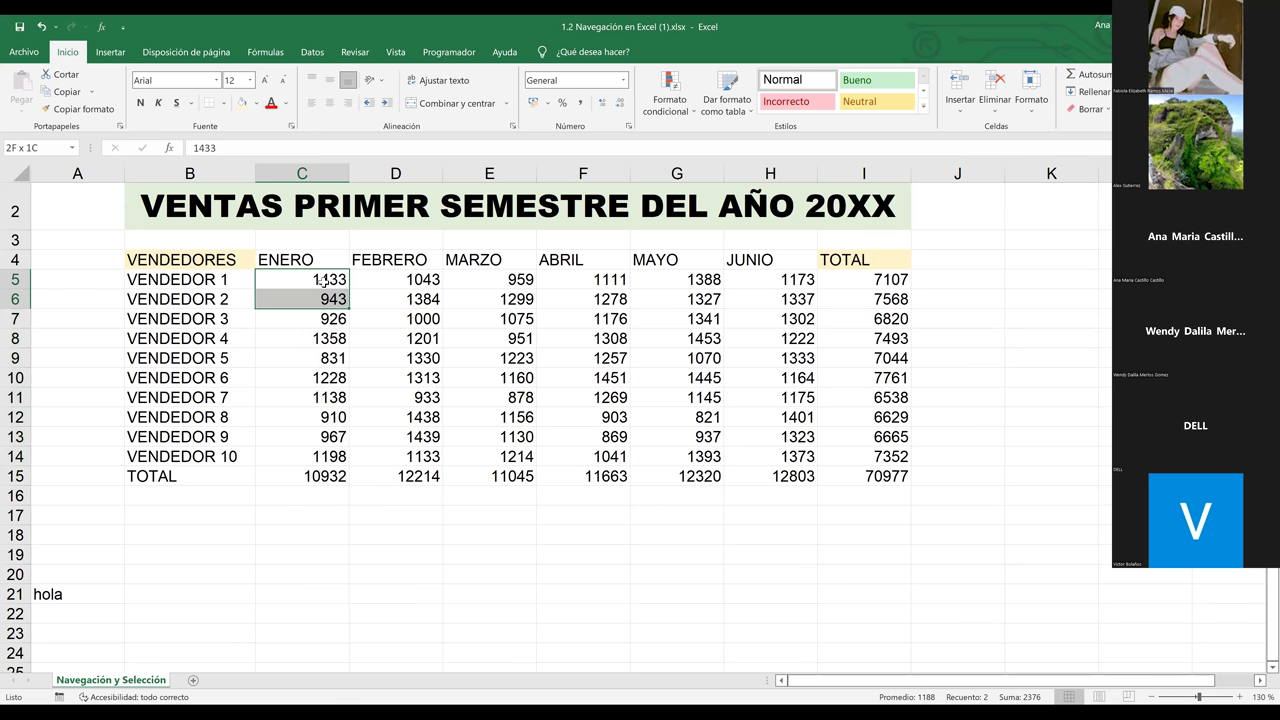
pyautogui.hotkey('shift', 'Up')
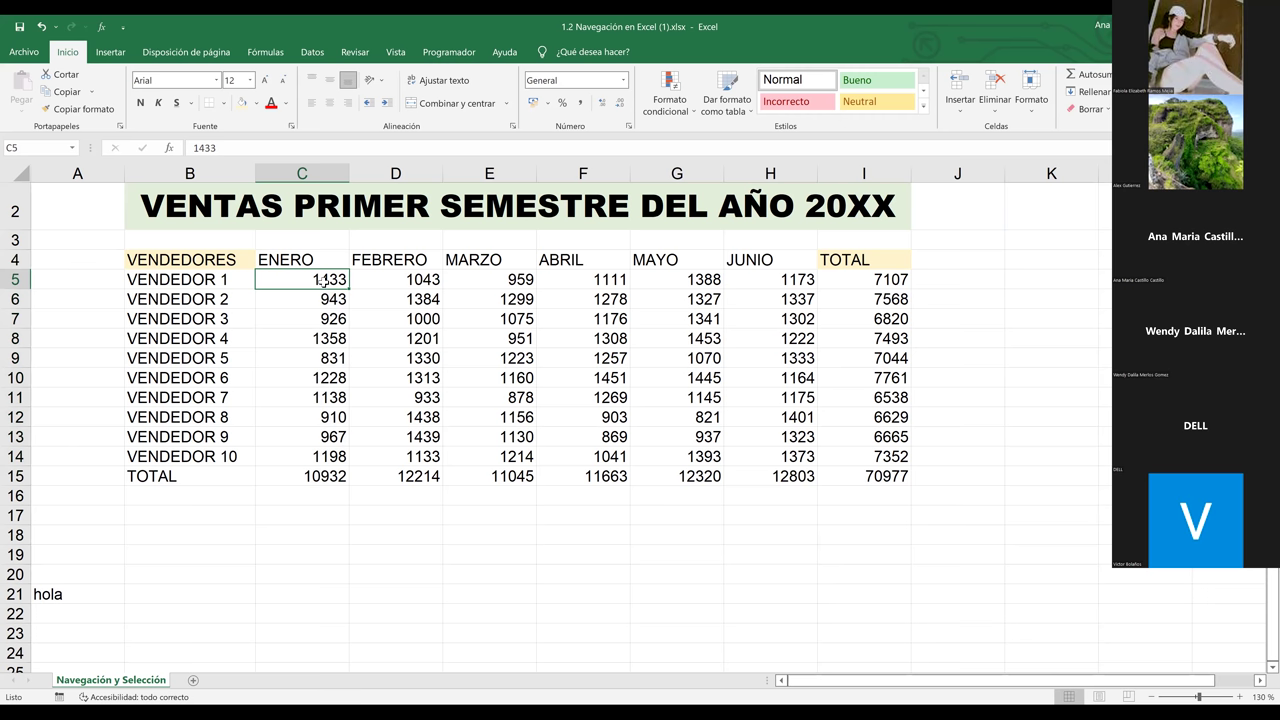
# Extend the selection from C5 one cell at a time to C14, leaving out the ENERO total.
pyautogui.hotkey('shift', 'Down')
pyautogui.hotkey('shift', 'Down')
pyautogui.hotkey('shift', 'Down')
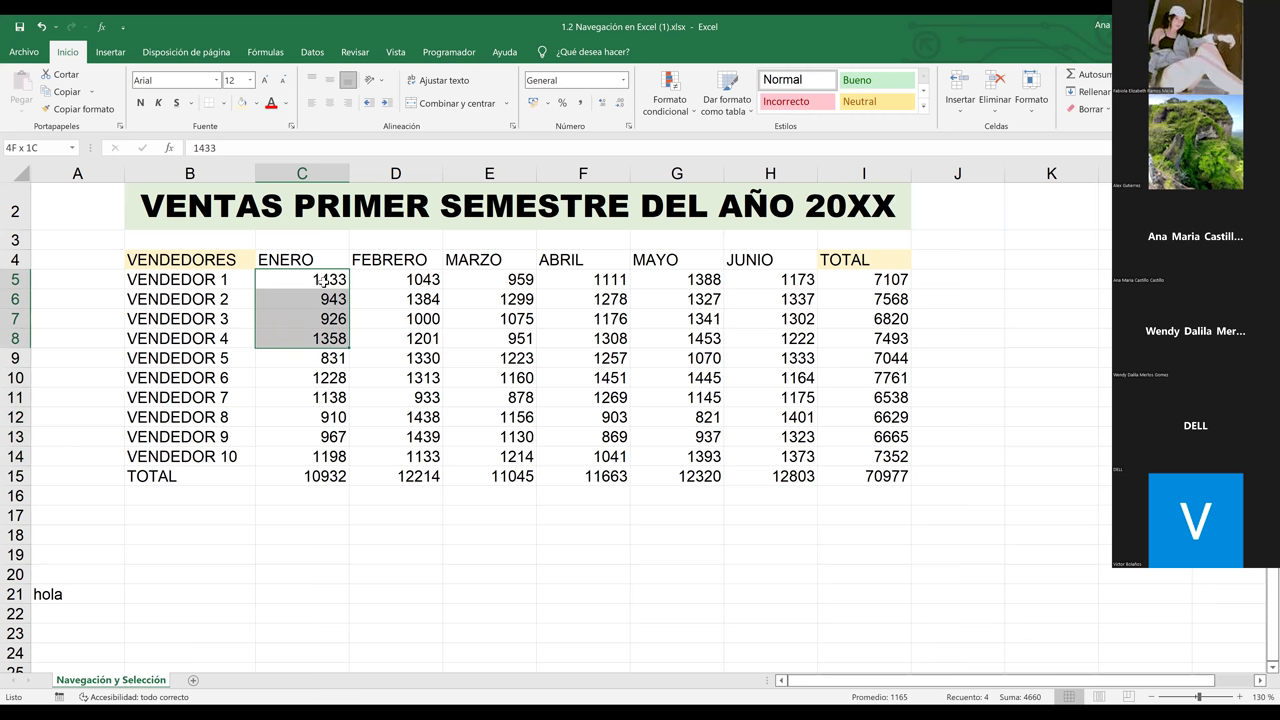
pyautogui.hotkey('shift', 'Down')
pyautogui.hotkey('shift', 'Down')
pyautogui.hotkey('shift', 'Down')
pyautogui.hotkey('shift', 'Down')
pyautogui.hotkey('shift', 'Down')
pyautogui.hotkey('shift', 'Down')
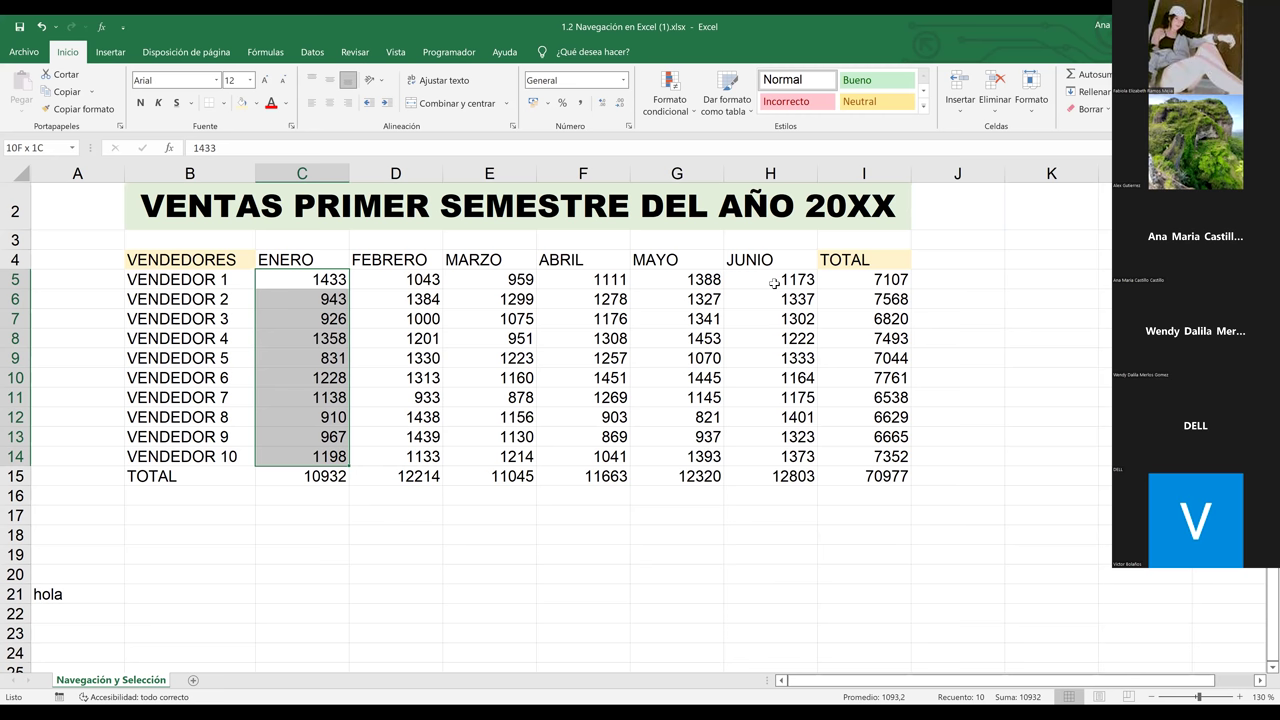
# Add the JUNIO range H5:H14 to the selected ENERO values C5:C14 and set their font colour to Azul, Énfasis 1.
pyautogui.hotkey('ctrl', 'q')
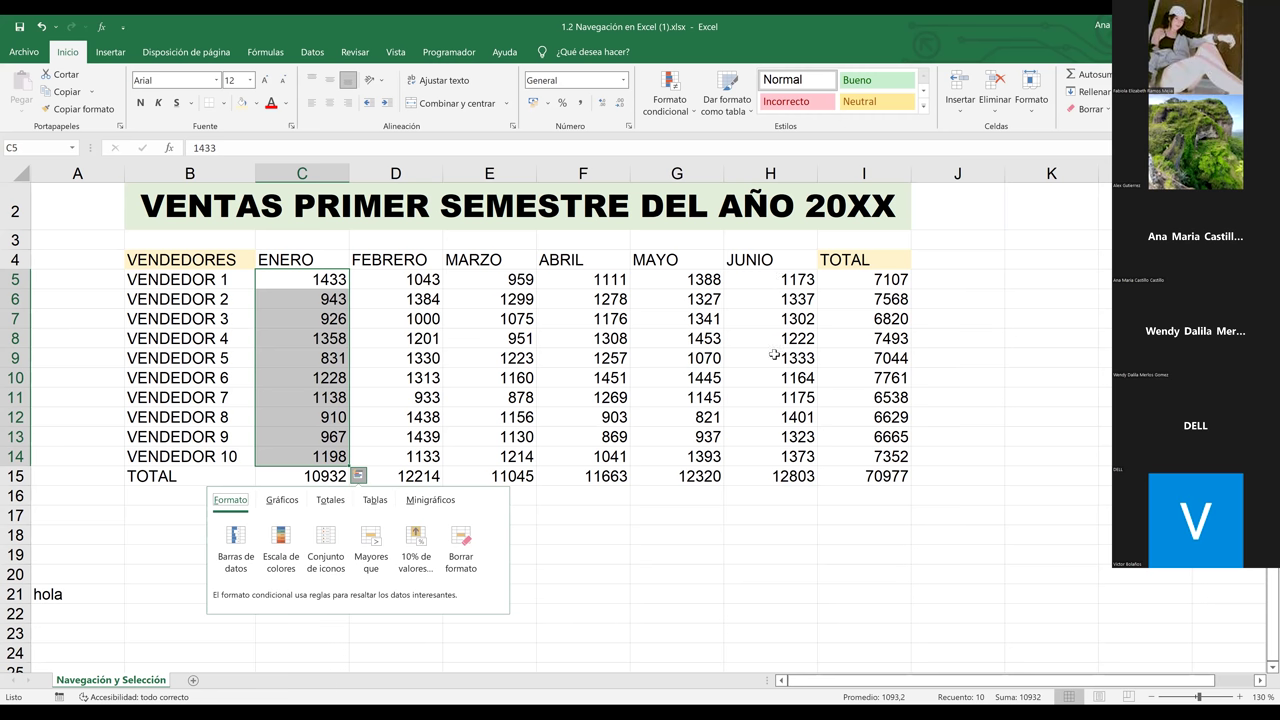
pyautogui.keyDown('ctrl'); pyautogui.moveTo(770, 279); pyautogui.dragTo(770, 357); pyautogui.keyUp('ctrl')
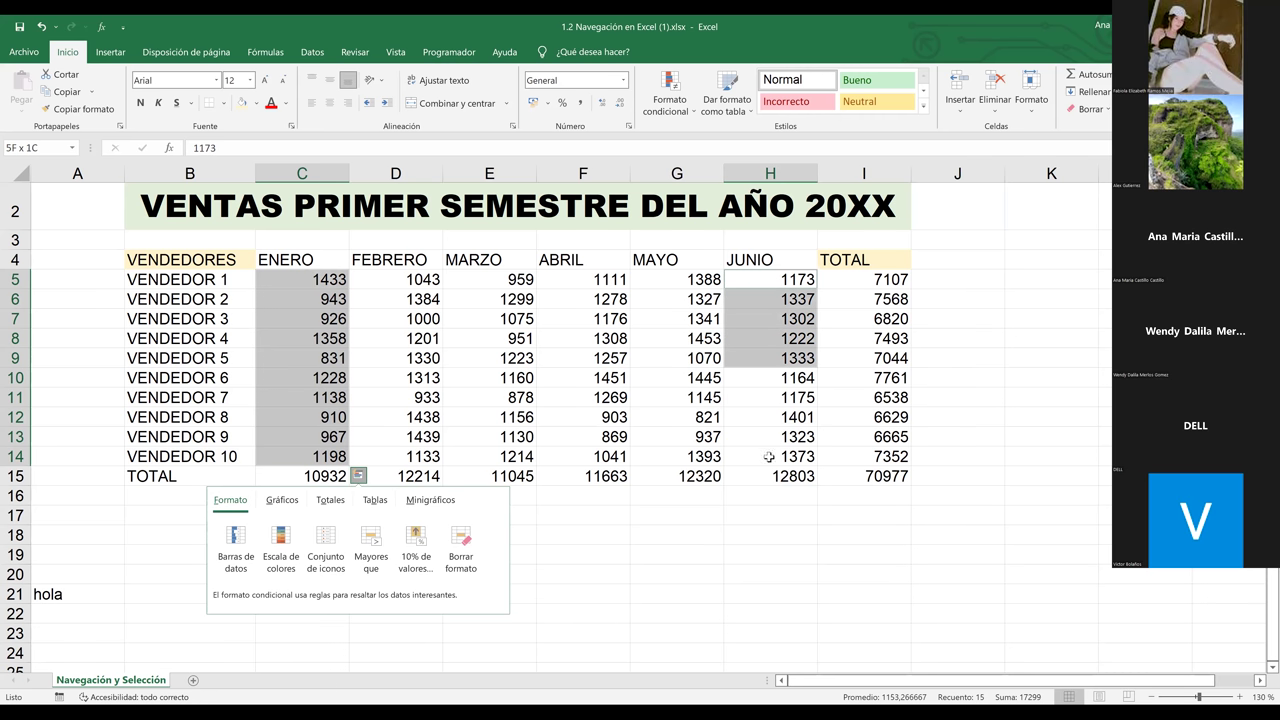
pyautogui.moveTo(769, 457); pyautogui.dragTo(769, 457)
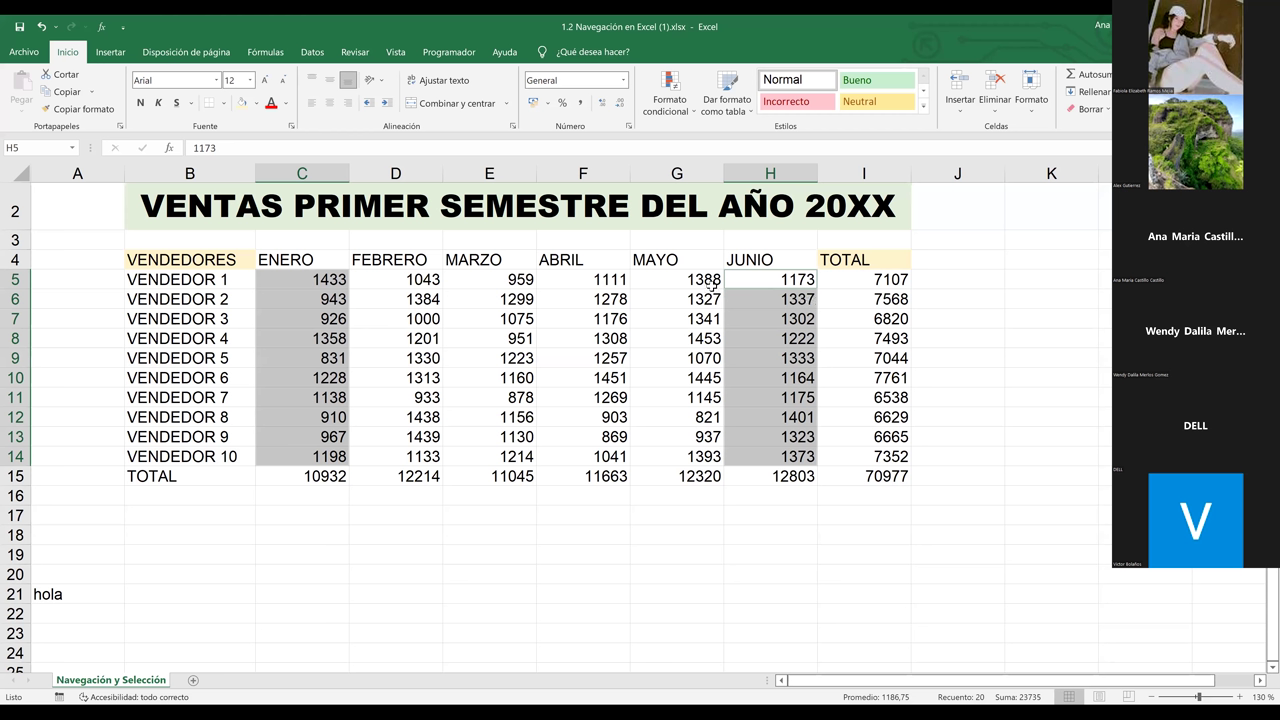
pyautogui.click(287, 106)
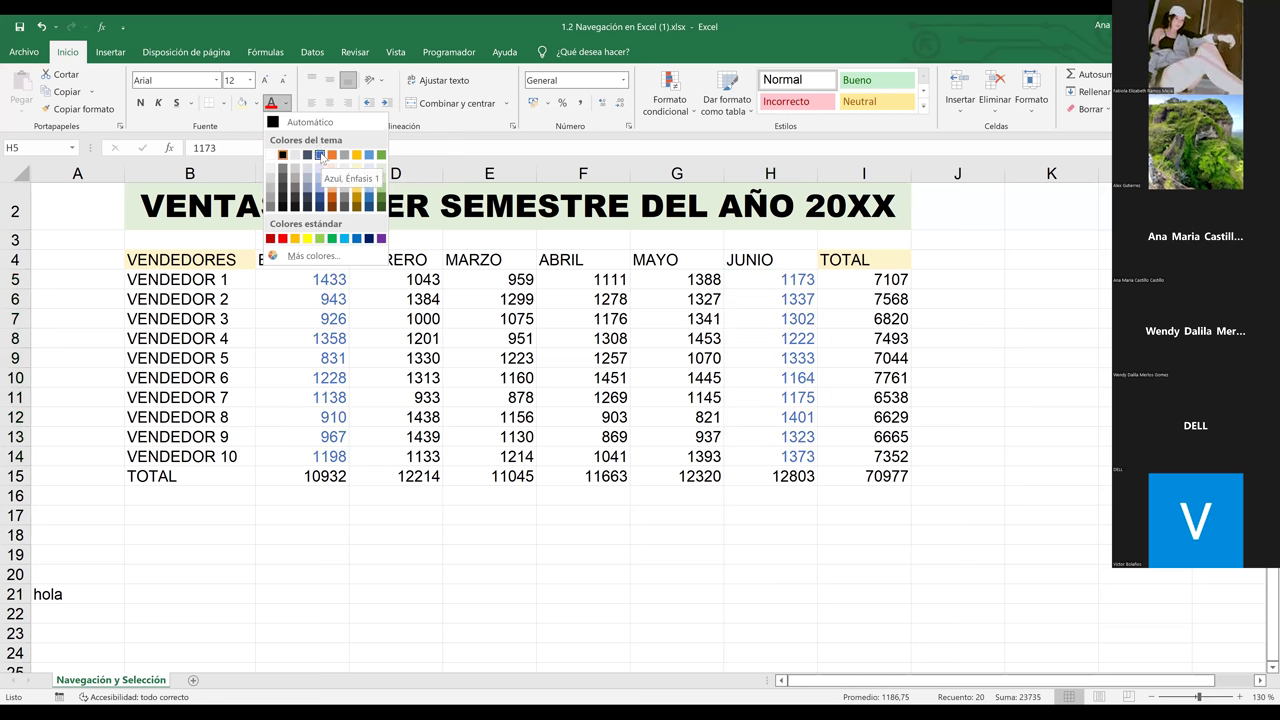
pyautogui.click(518, 374)
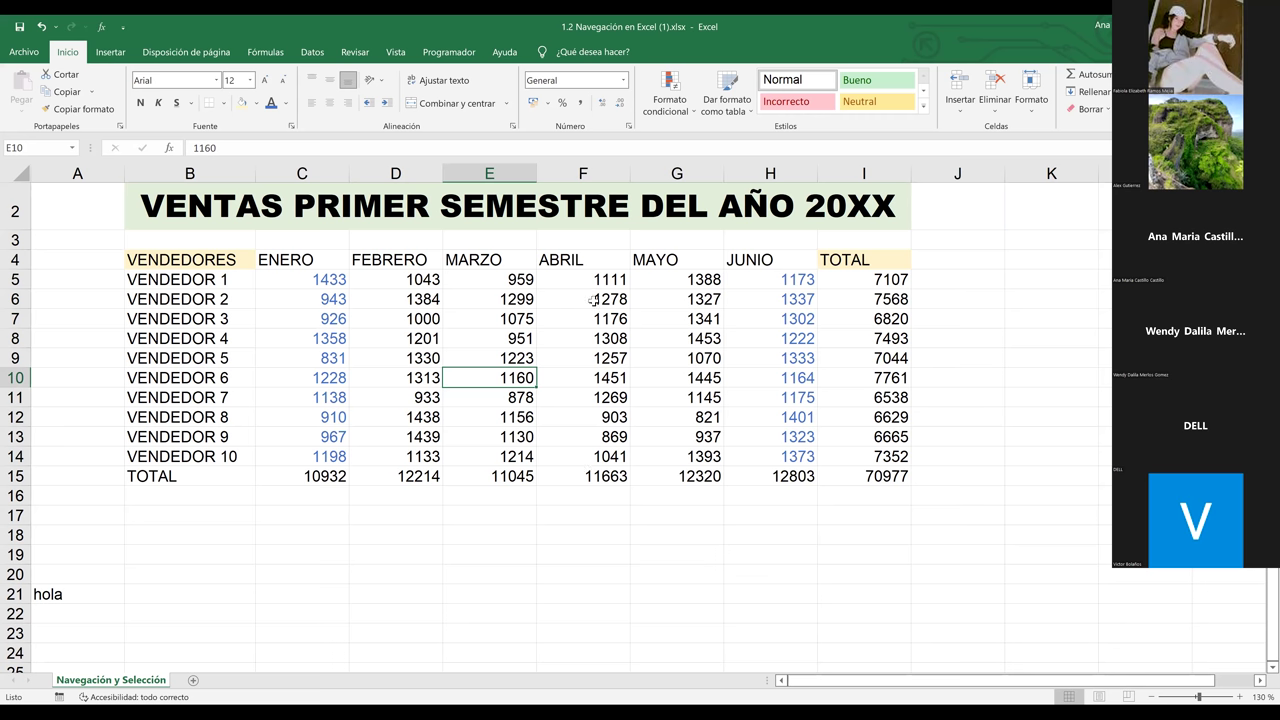
# Select the MAYO values G5:G14 together with the FEBRERO values D5:D14 and set their font colour to Verde, Énfasis 6.
pyautogui.click(691, 279)
pyautogui.moveTo(691, 279); pyautogui.dragTo(701, 457)
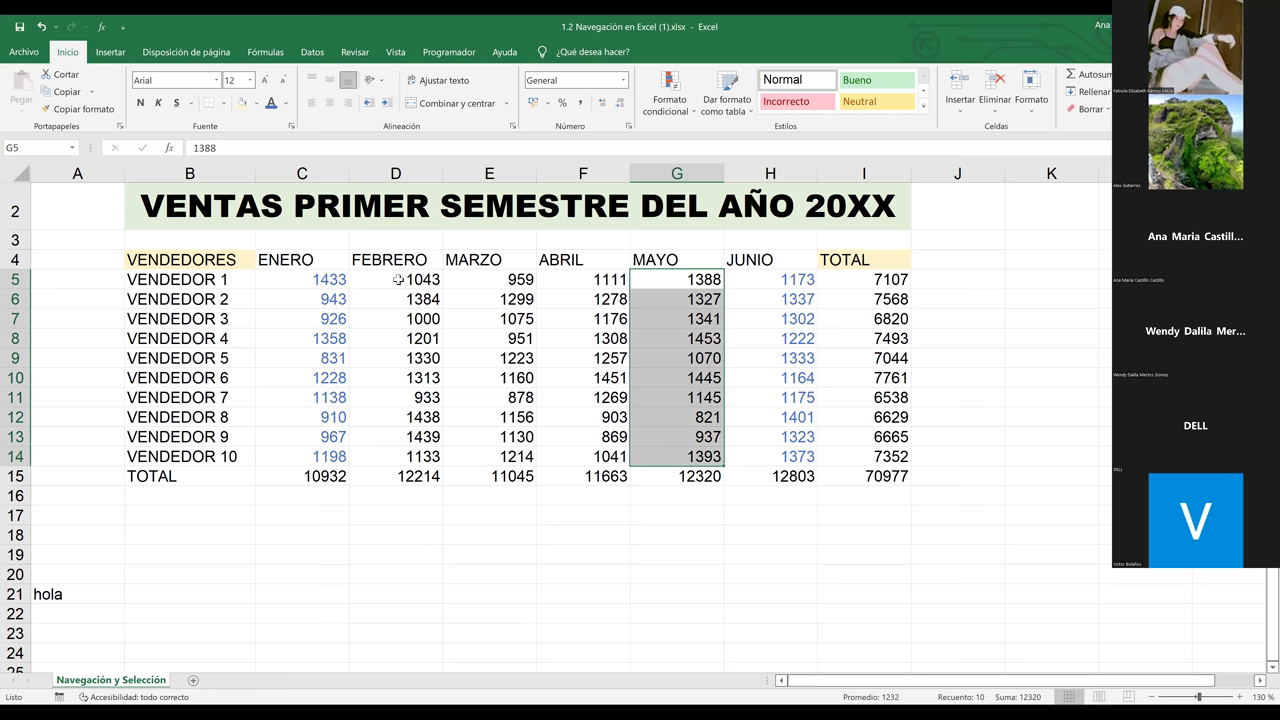
pyautogui.moveTo(398, 280); pyautogui.dragTo(391, 458)
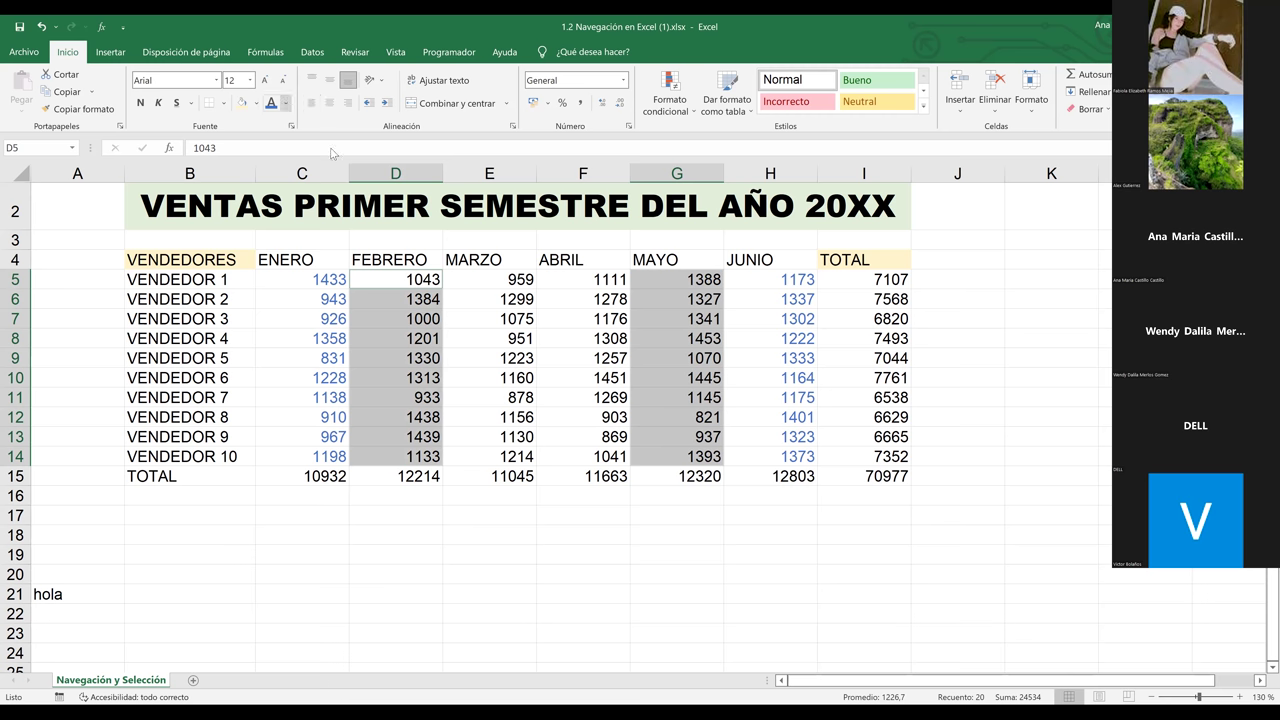
pyautogui.click(286, 105)
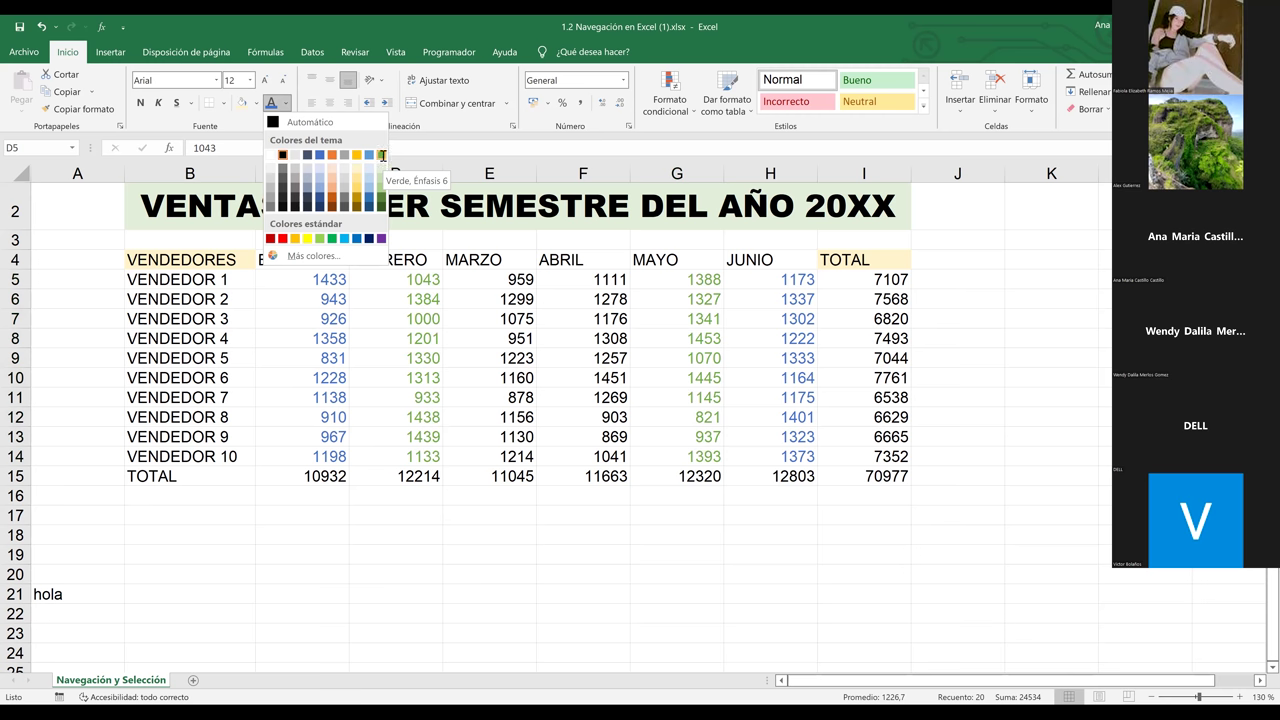
pyautogui.click(382, 156)
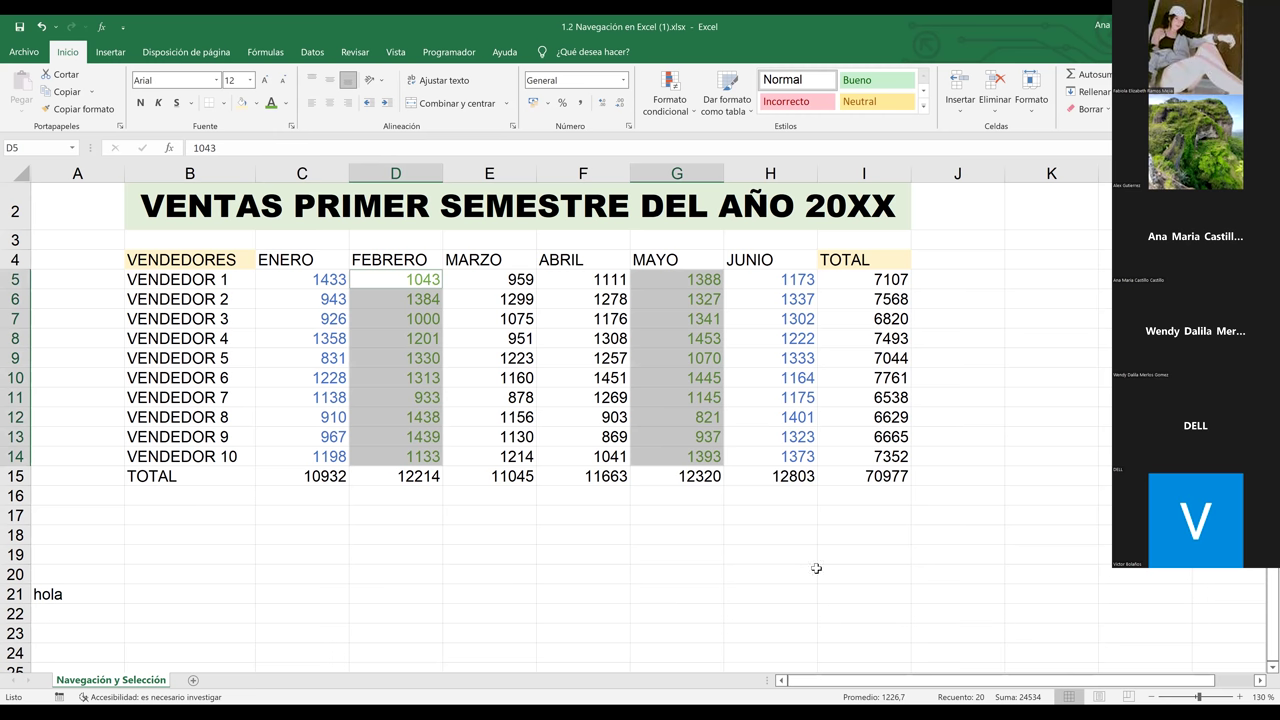
pyautogui.click(812, 572)
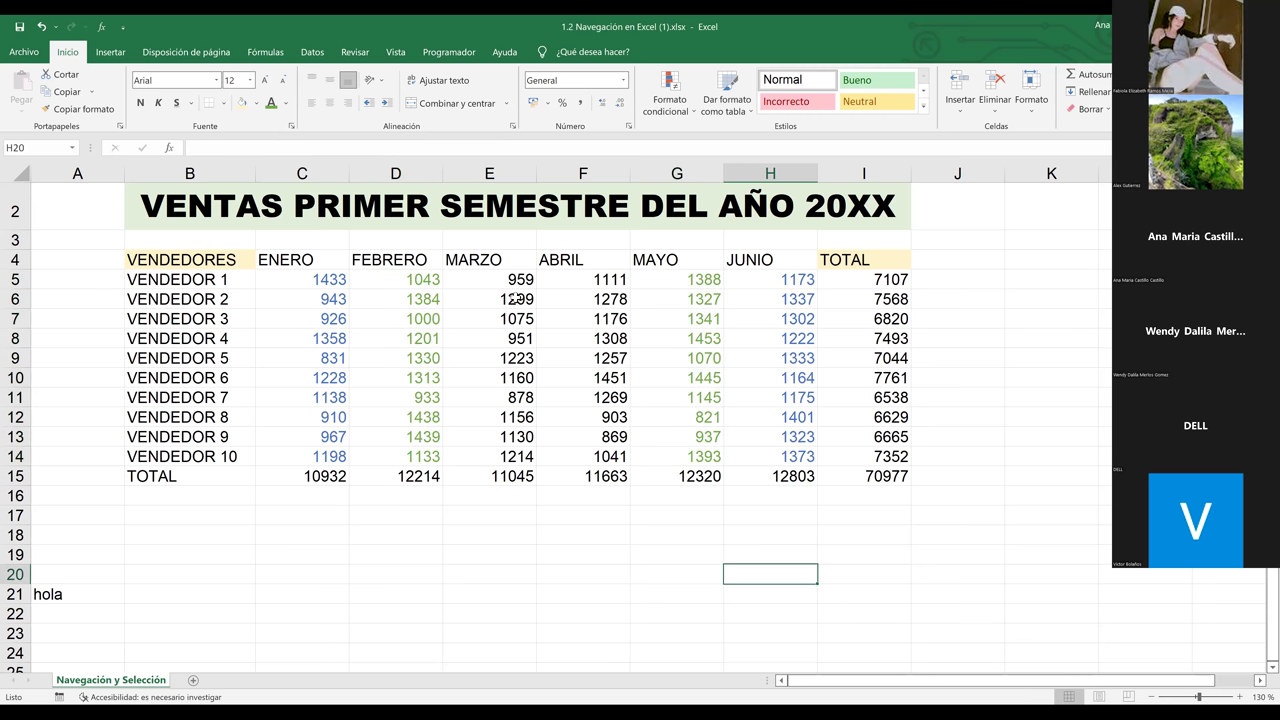
# Select the adjacent MARZO and ABRIL values E5:F14 by extending from E5, and set their font colour to standard red.
pyautogui.click(516, 316)
pyautogui.click(513, 276)
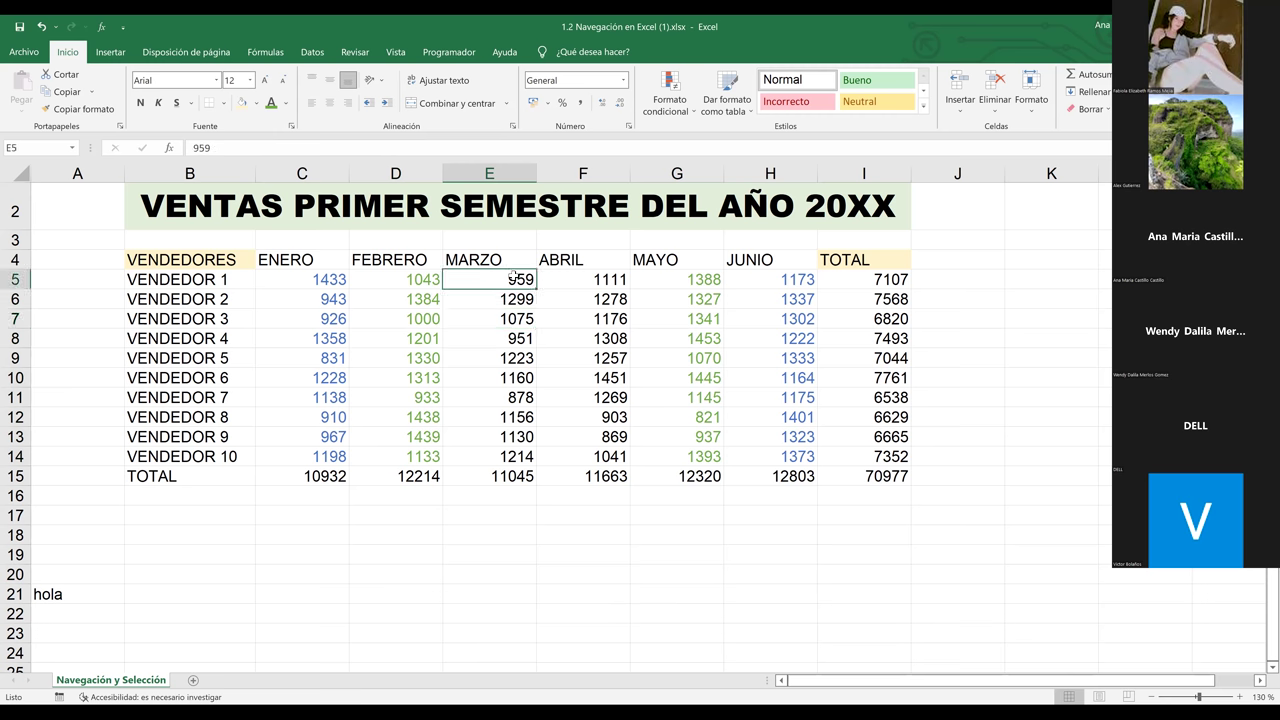
pyautogui.click(636, 318)
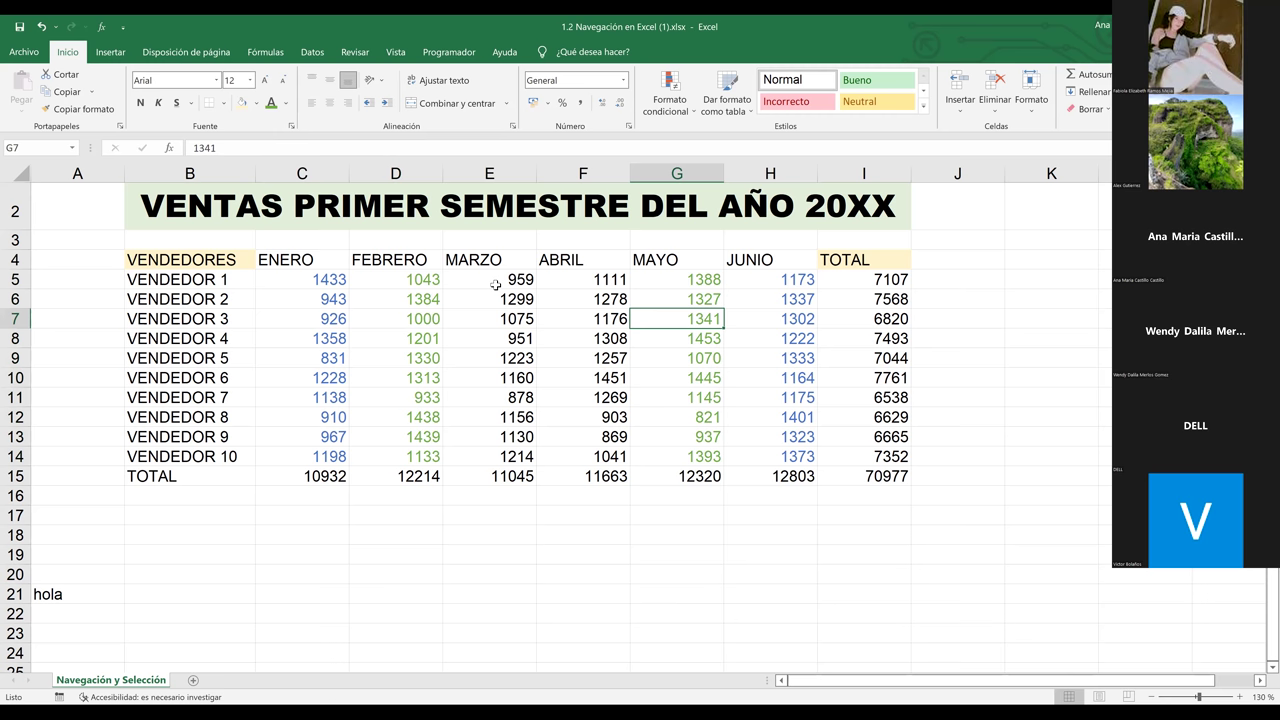
pyautogui.click(495, 285)
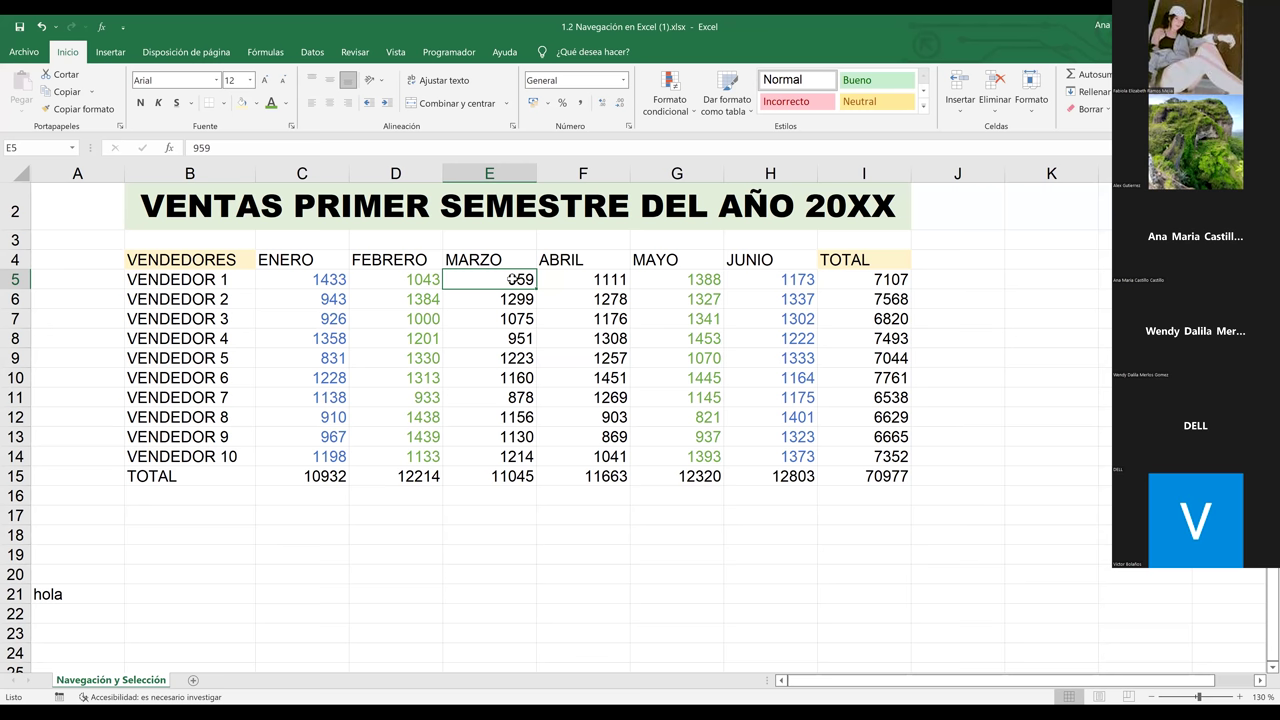
pyautogui.hotkey('shift', 'Right')
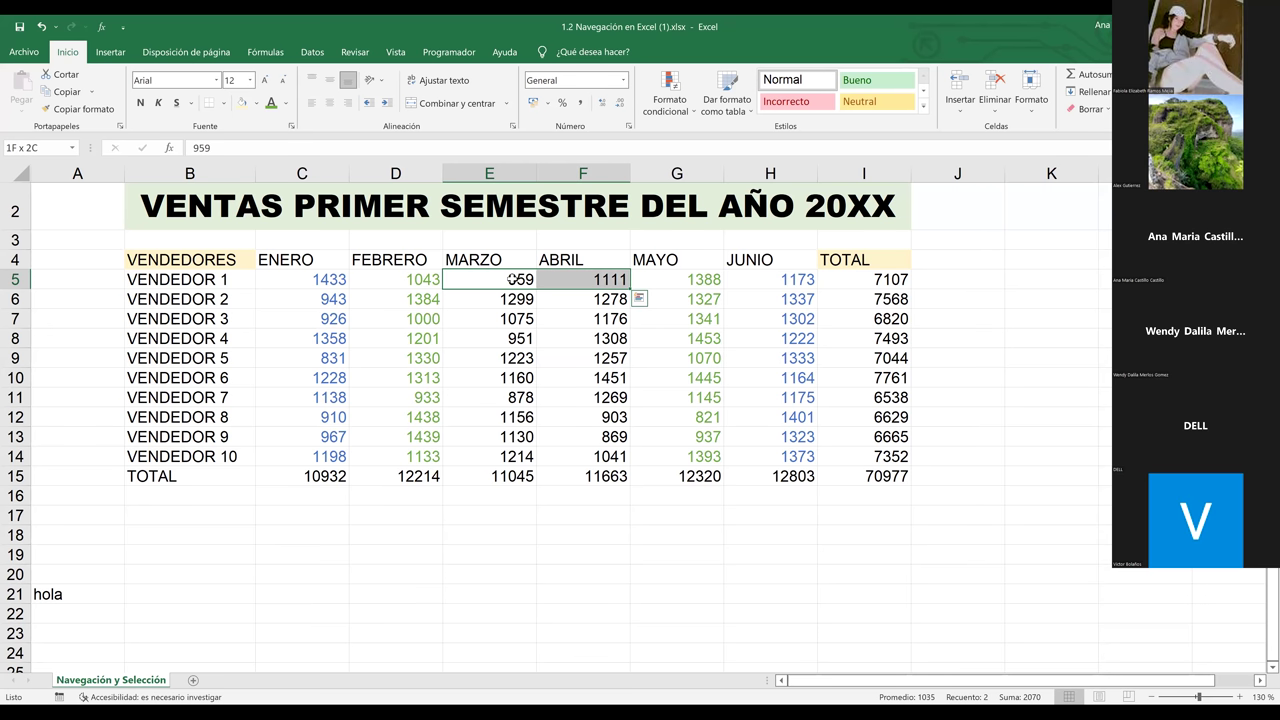
pyautogui.hotkey('shift', 'Down')
pyautogui.hotkey('shift', 'Down')
pyautogui.hotkey('shift', 'Down')
pyautogui.hotkey('shift', 'Down')
pyautogui.hotkey('shift', 'Down')
pyautogui.hotkey('shift', 'Down')
pyautogui.hotkey('shift', 'Down')
pyautogui.hotkey('shift', 'Down')
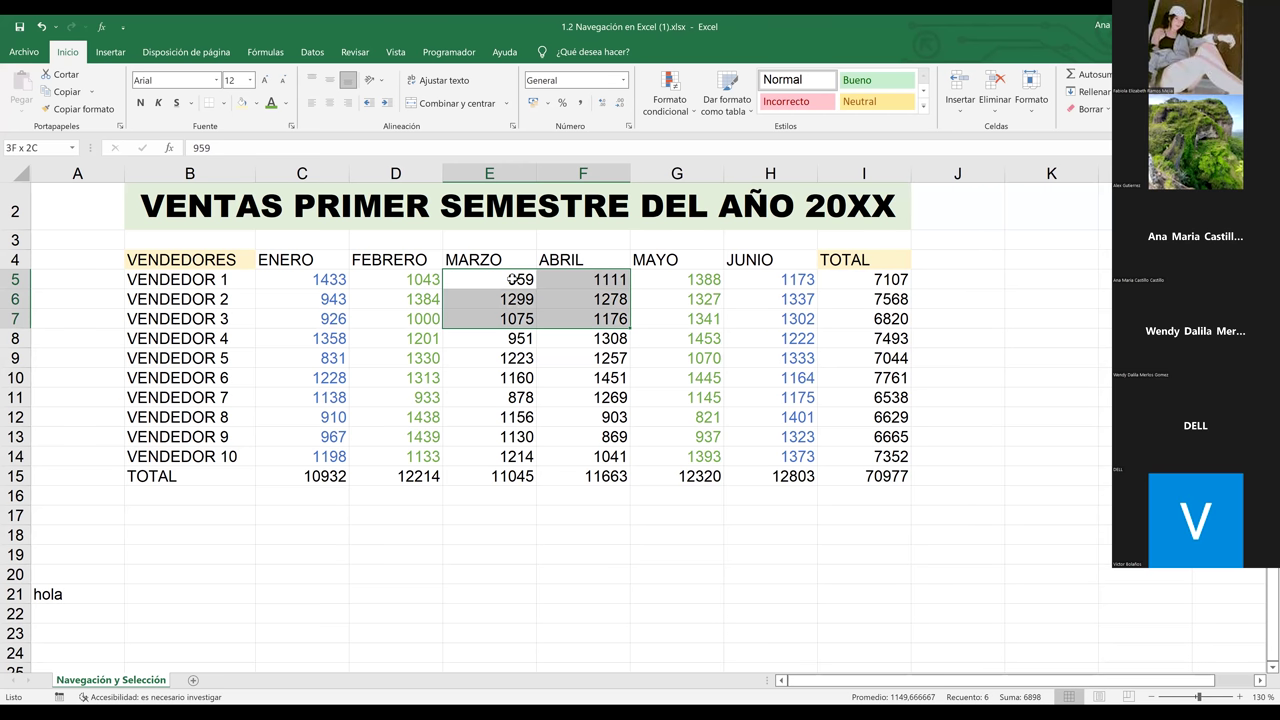
pyautogui.hotkey('shift', 'Down')
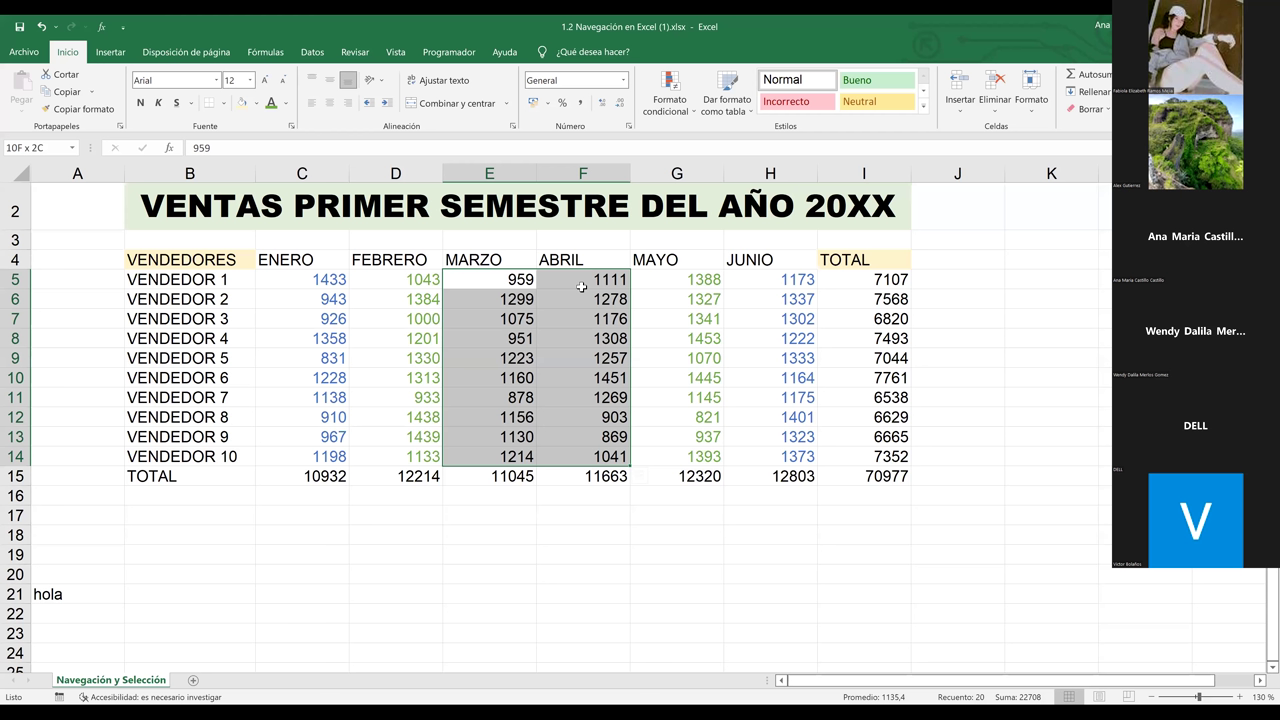
pyautogui.click(287, 106)
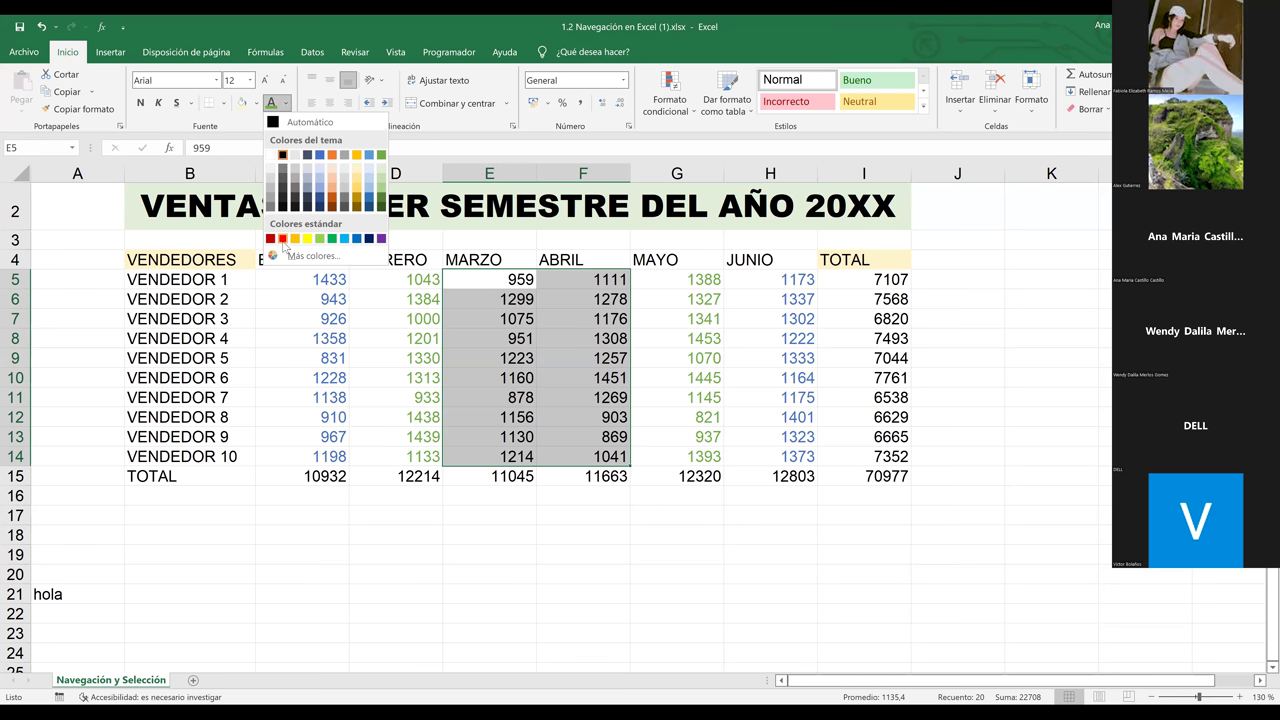
pyautogui.click(283, 239)
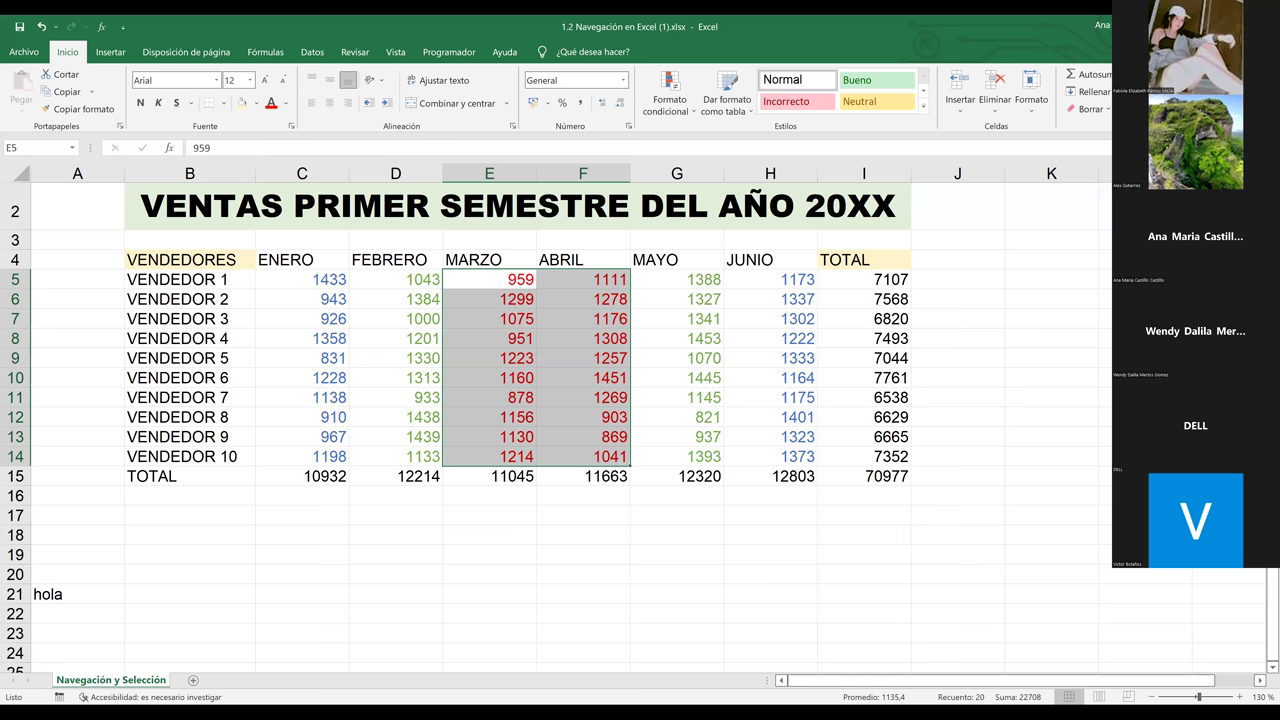
pyautogui.click(864, 515)
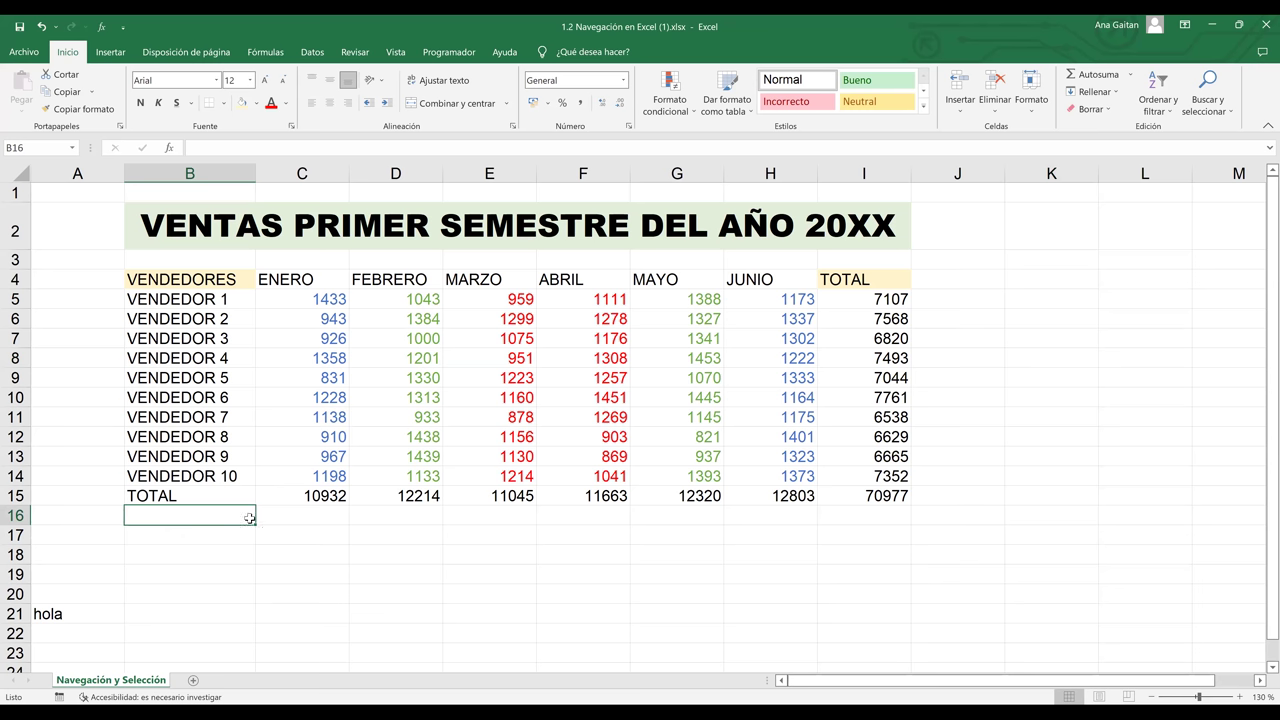
pyautogui.click(406, 560)
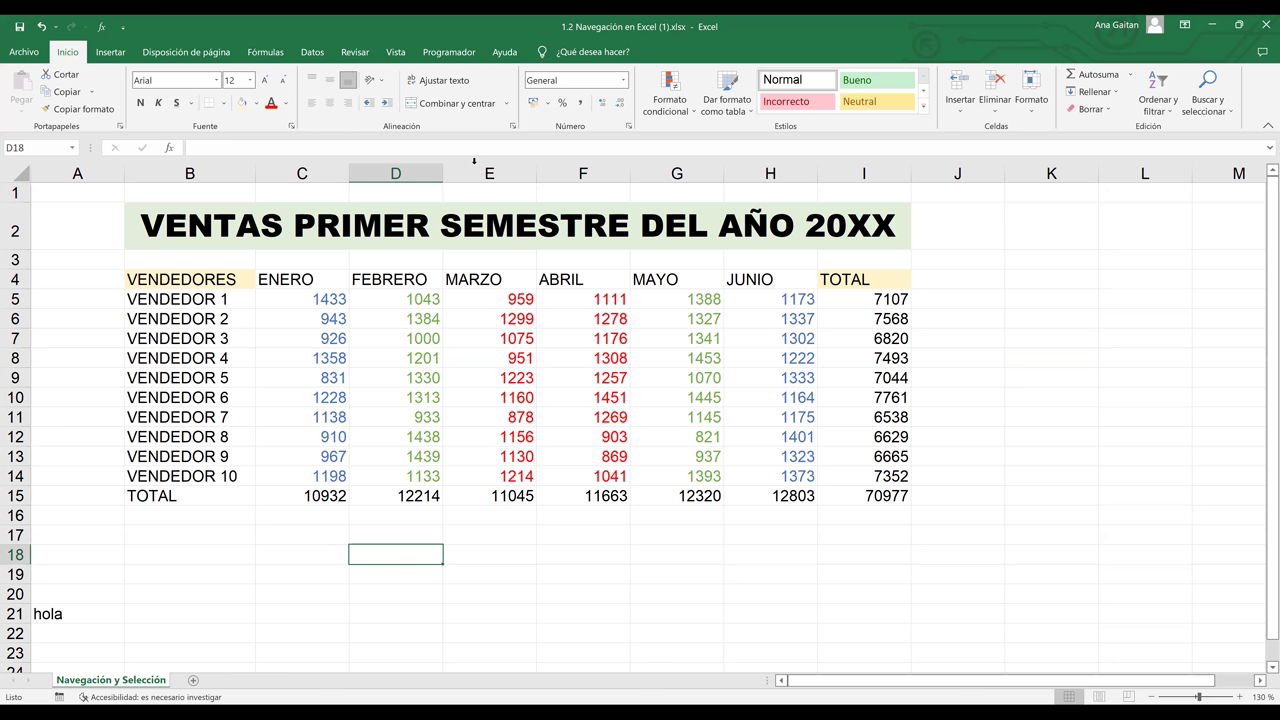
pyautogui.click(474, 163)
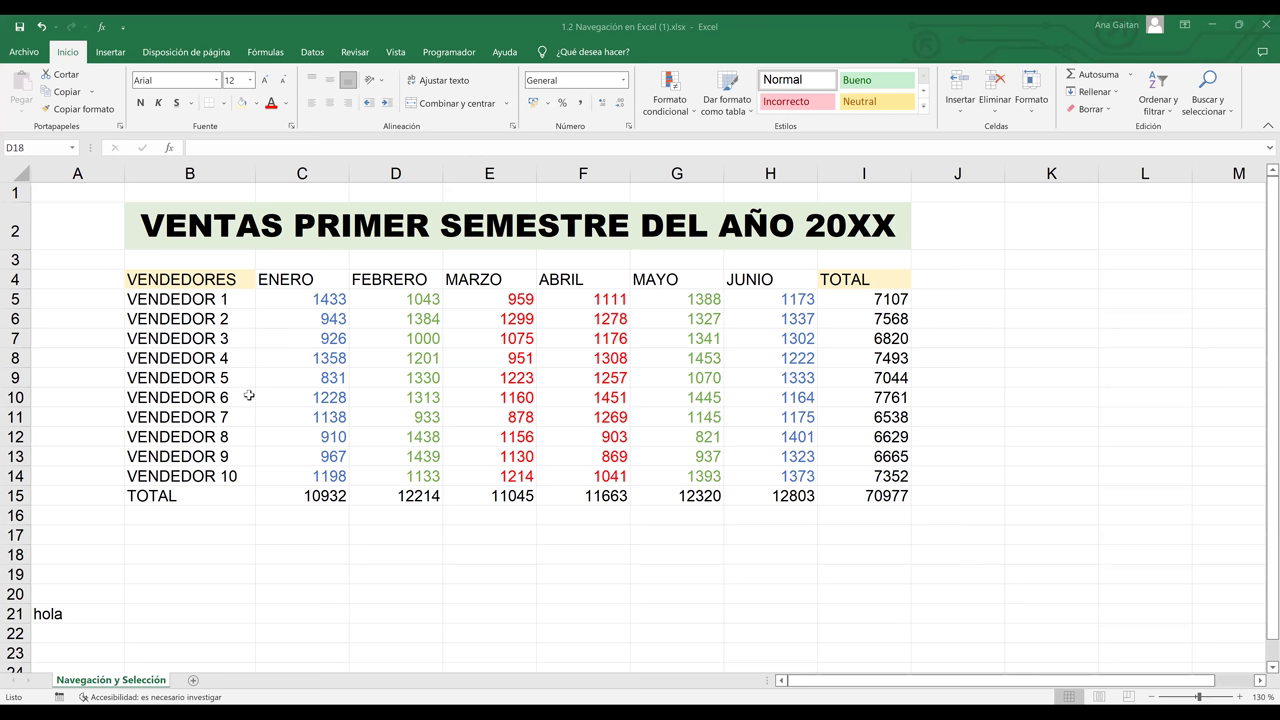
pyautogui.press('Return')
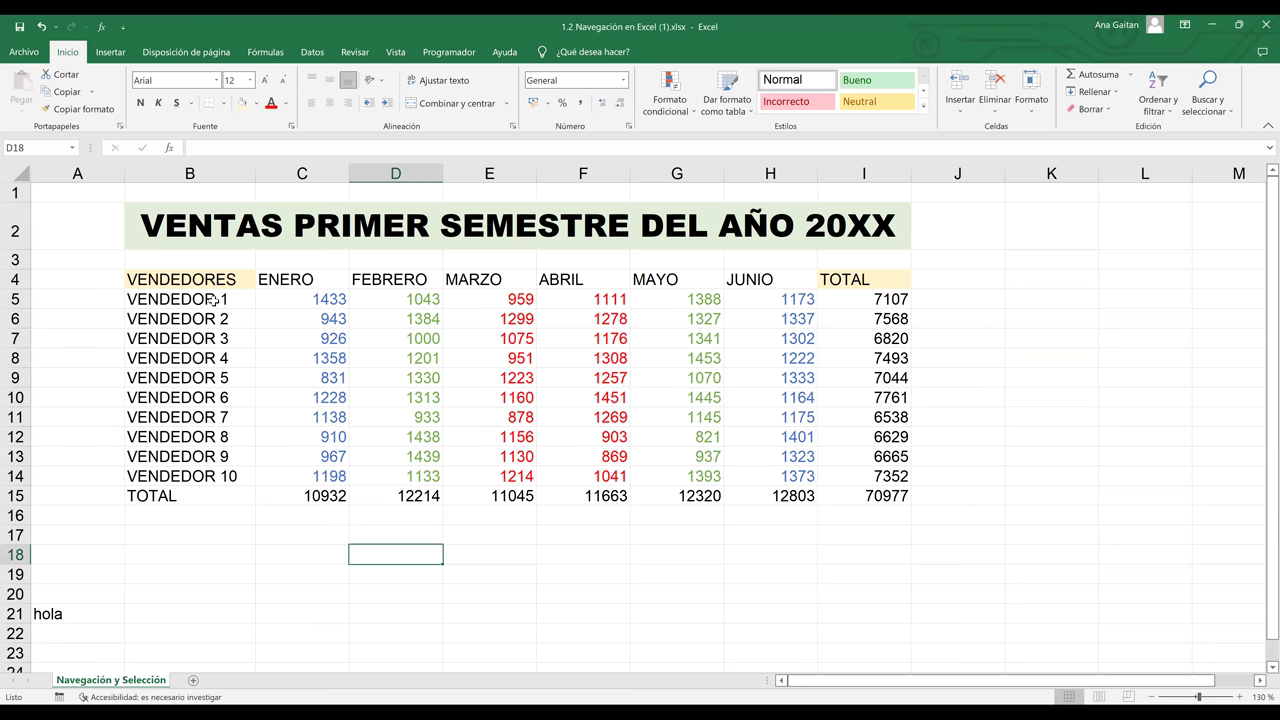
# Select the non-adjacent cells VENDEDOR 1 (B5) and VENDEDOR 10 (B14), fill both with Azul, Énfasis 1, and deselect them.
pyautogui.click(213, 300)
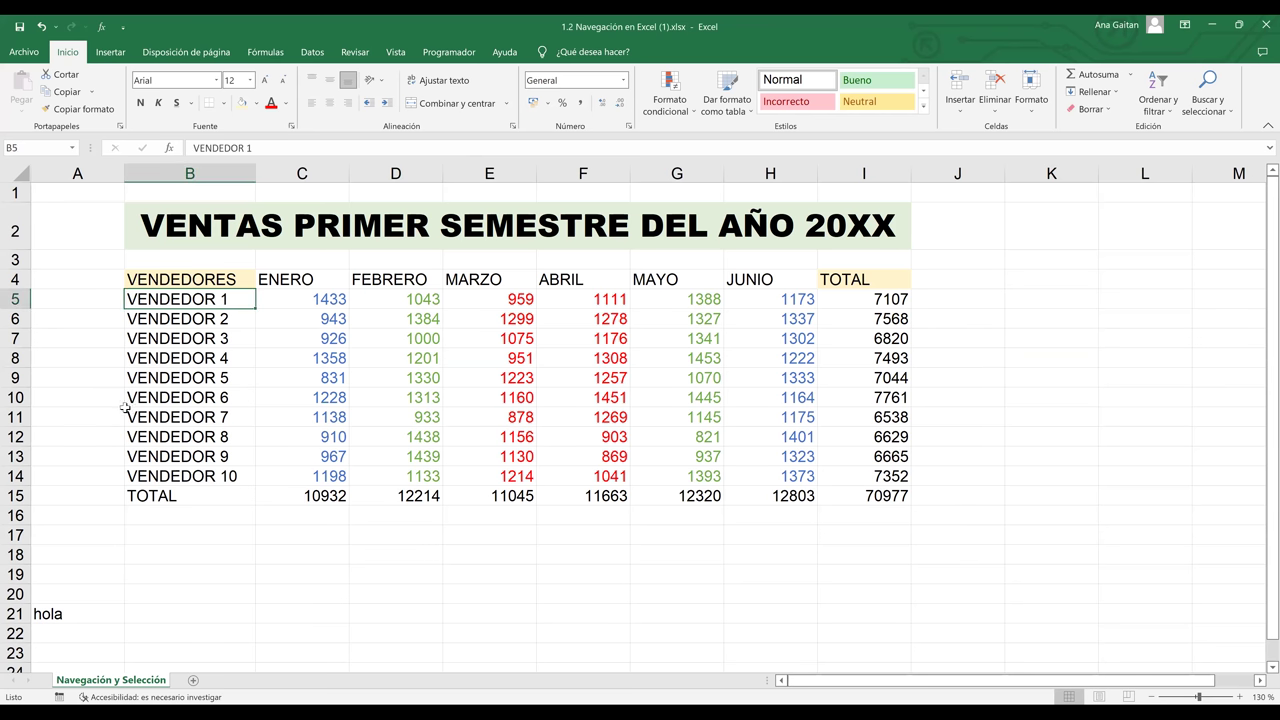
pyautogui.keyDown('ctrl'); pyautogui.click(226, 476); pyautogui.keyUp('ctrl')
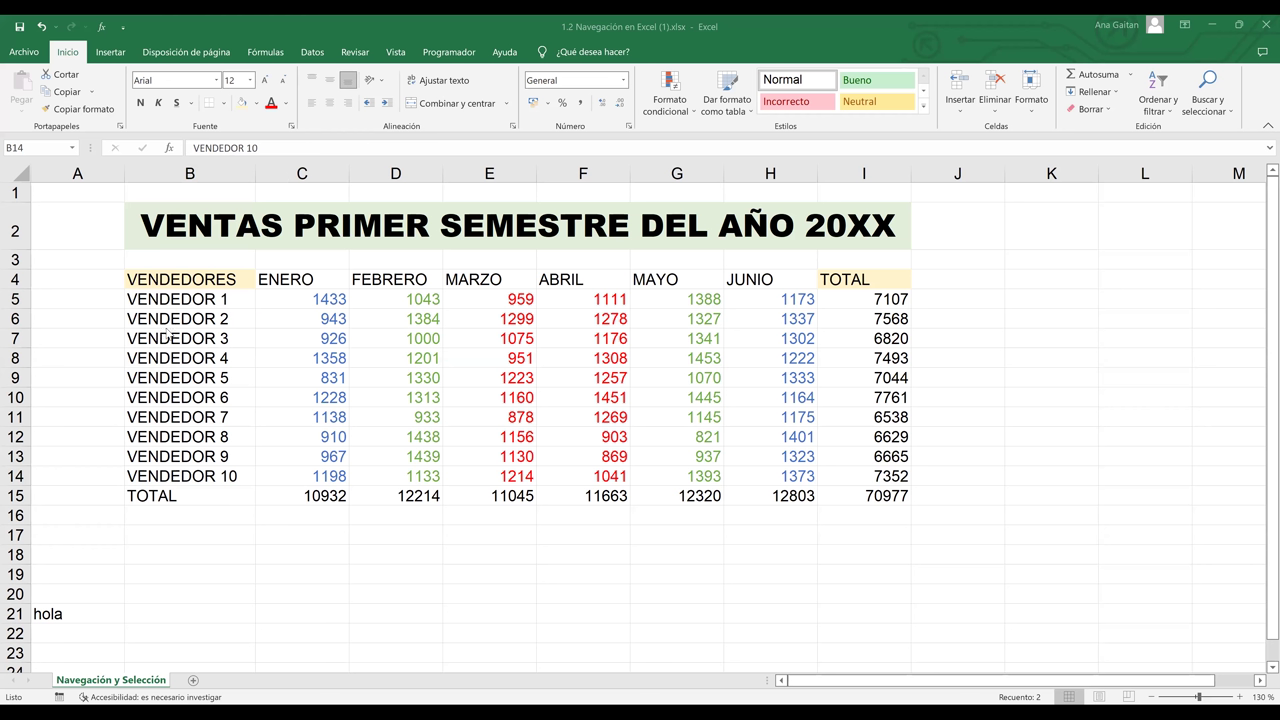
pyautogui.keyDown('ctrl'); pyautogui.click(192, 293); pyautogui.keyUp('ctrl')
pyautogui.click(257, 104)
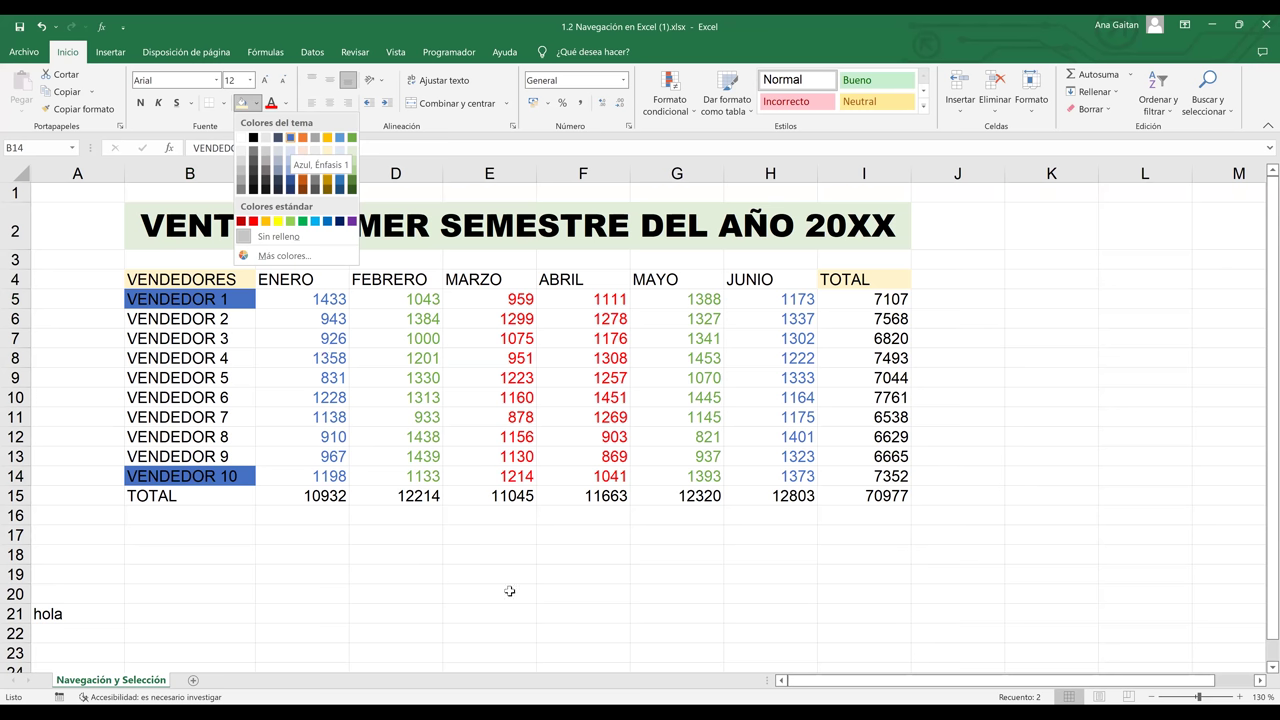
pyautogui.press('Escape')
pyautogui.press('Right')
pyautogui.press('Right')
pyautogui.press('Right')
pyautogui.press('Down')
pyautogui.press('Down')
pyautogui.press('Down')
pyautogui.press('Down')
pyautogui.press('Down')
pyautogui.press('Down')
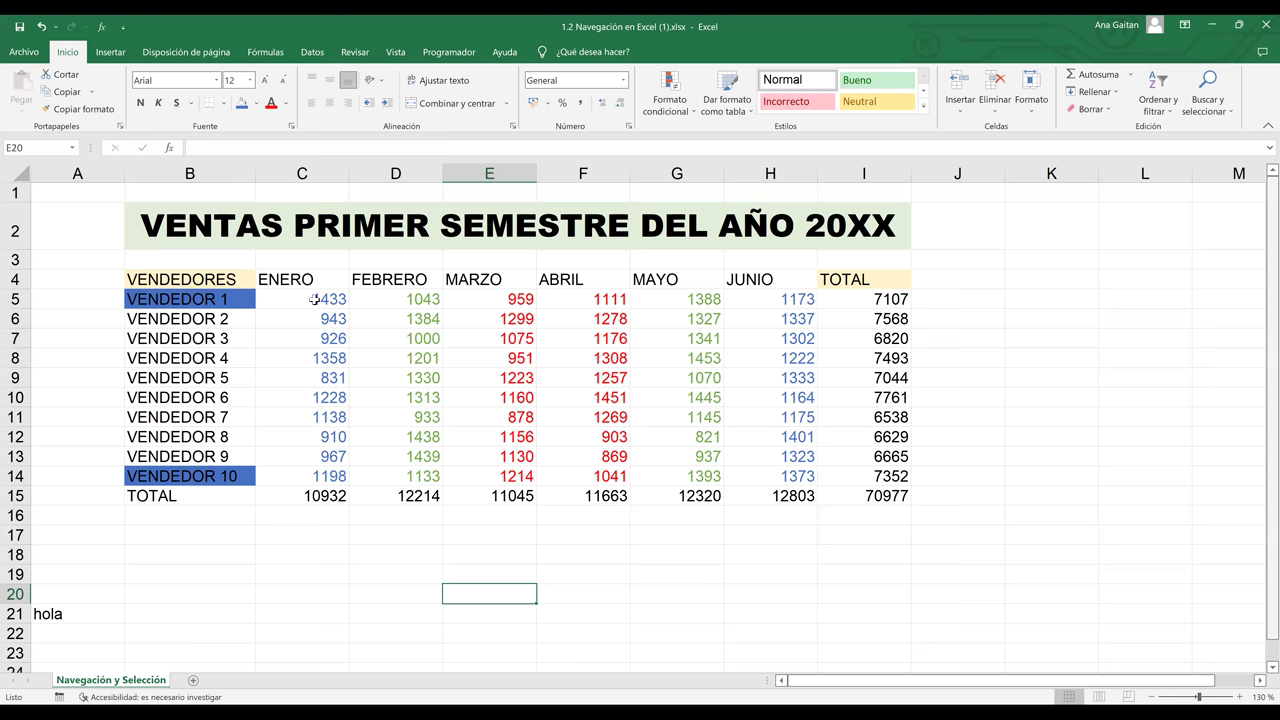
pyautogui.scroll(-1, 213, 265)
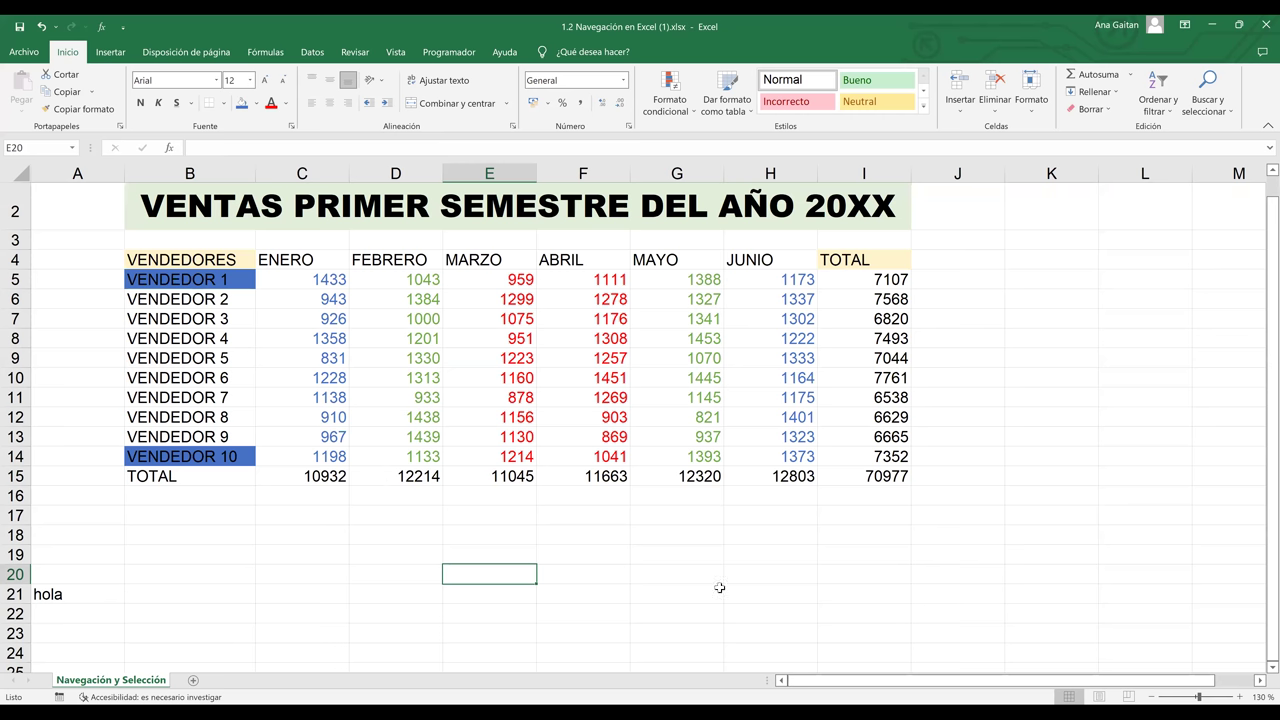
pyautogui.hotkey('ctrl', 'Up')
pyautogui.press('Left')
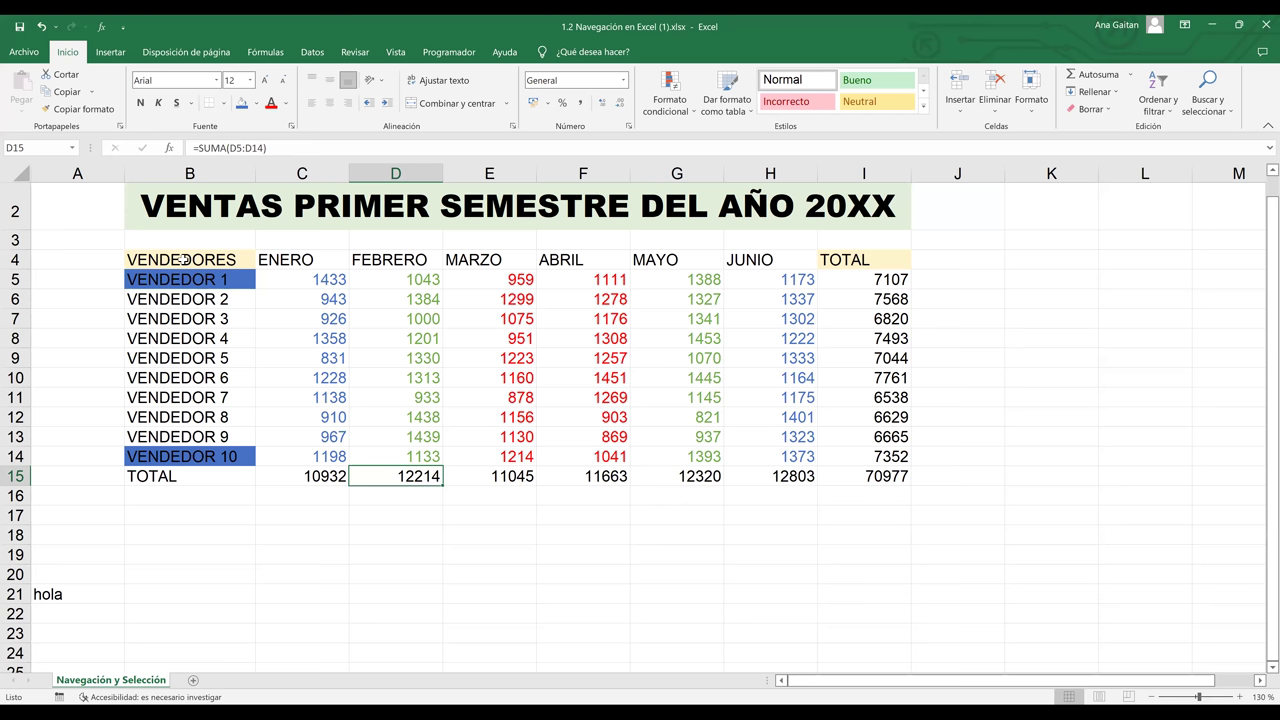
# Change the font of the VENDEDORES header in B4 and the TOTAL header in I4 to Algerian, ending on B4.
pyautogui.click(215, 80)
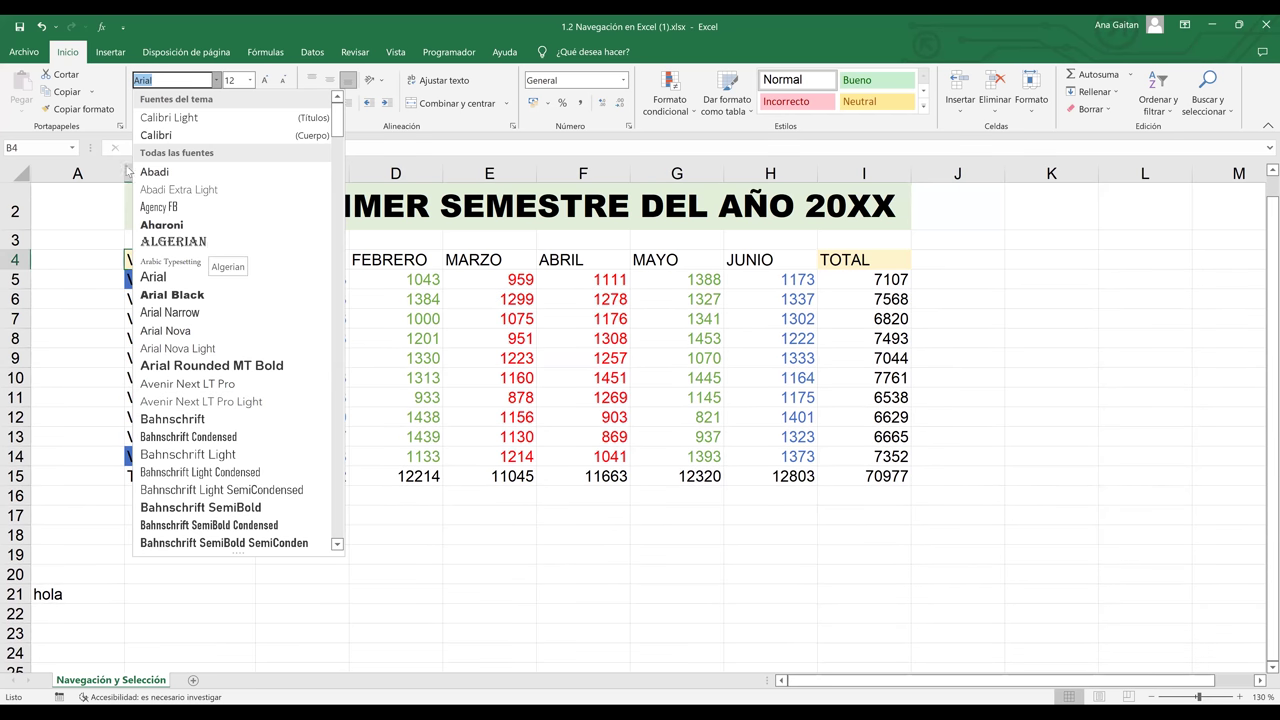
pyautogui.click(217, 81)
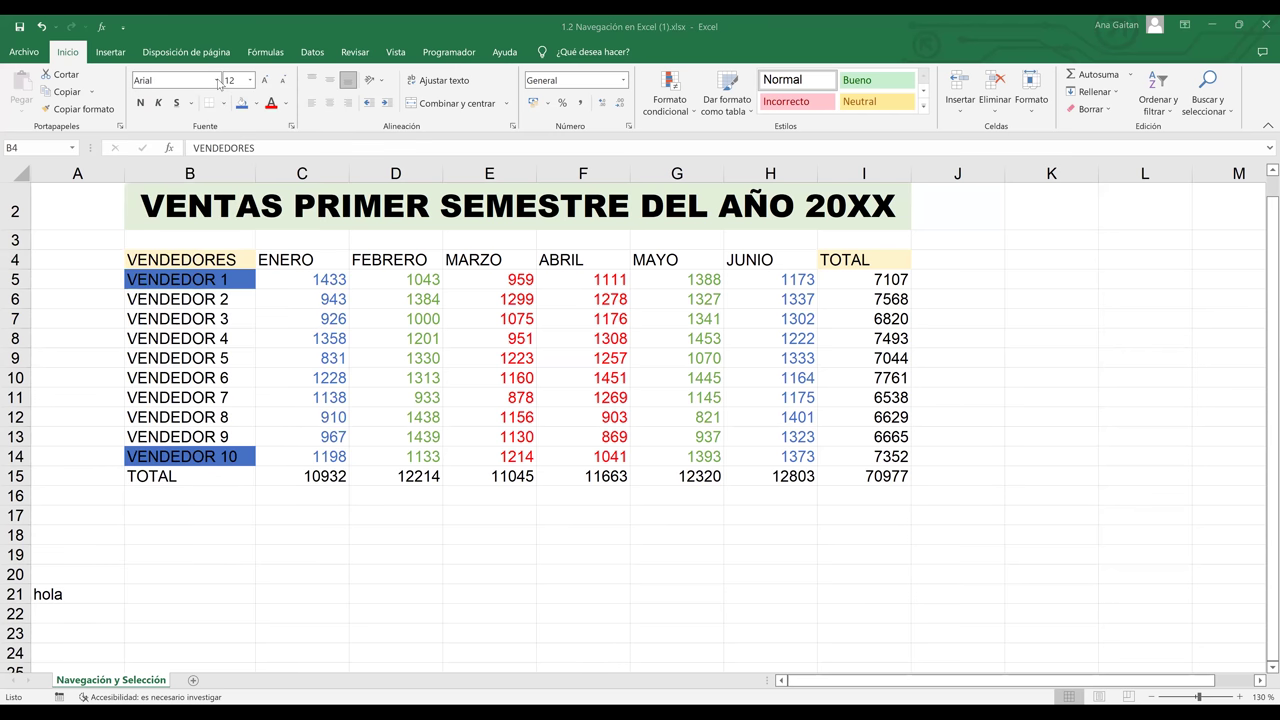
pyautogui.click(204, 258)
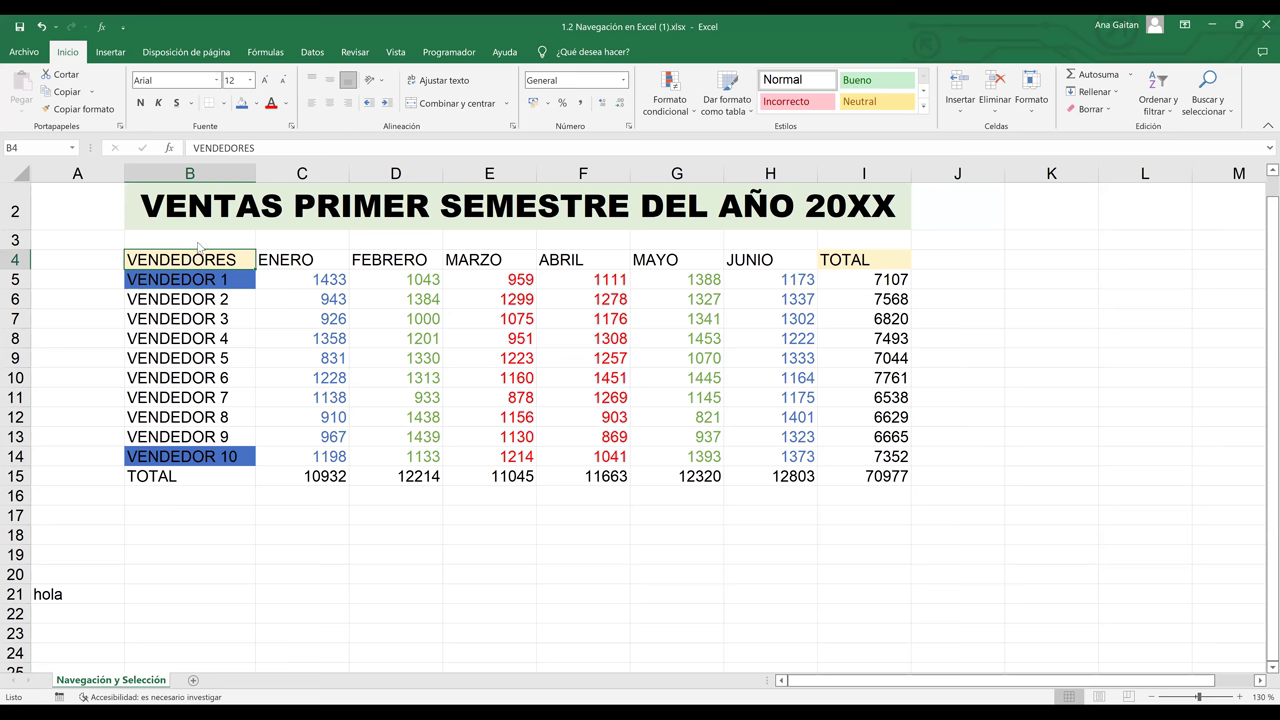
pyautogui.hotkey('ctrl', 'y')
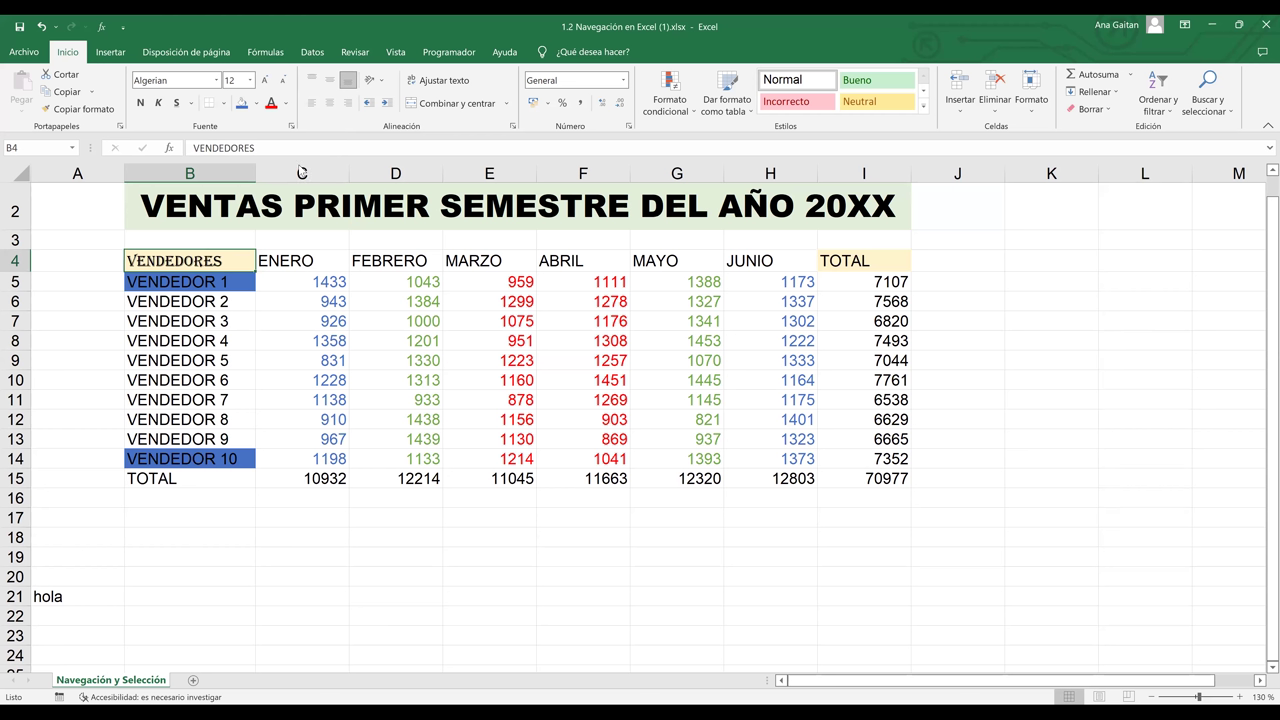
pyautogui.click(876, 261)
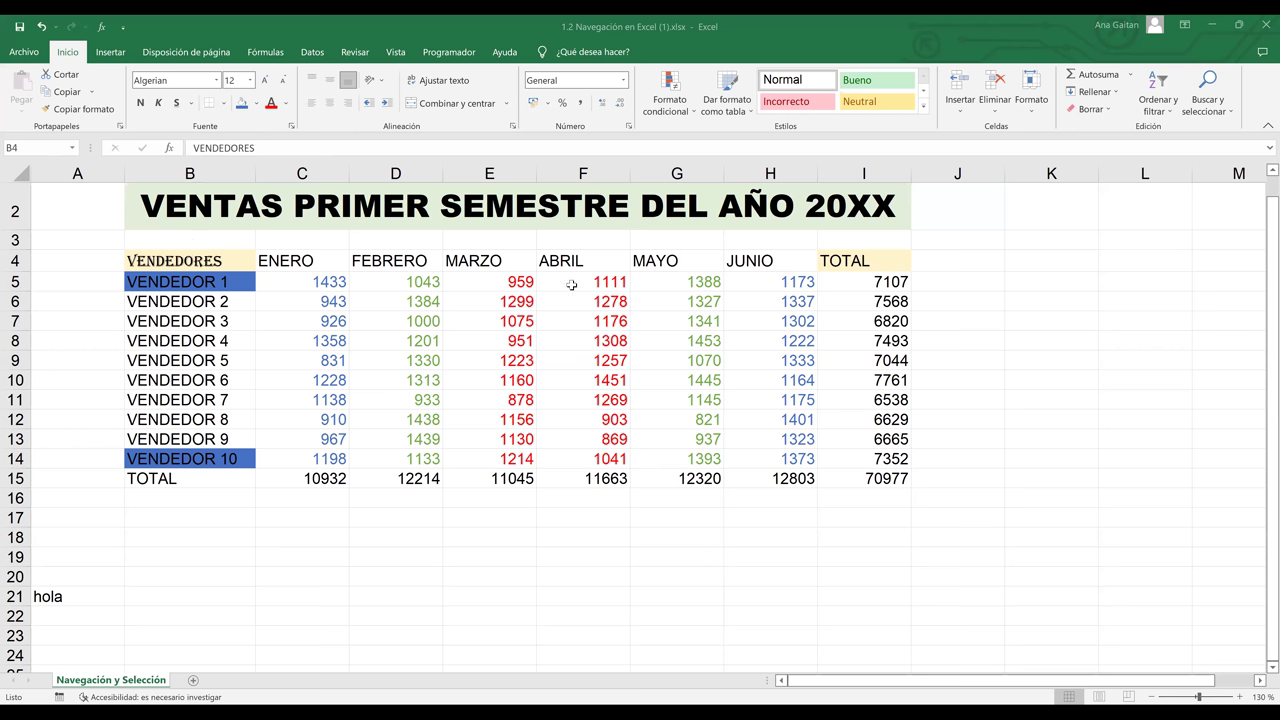
pyautogui.click(889, 361)
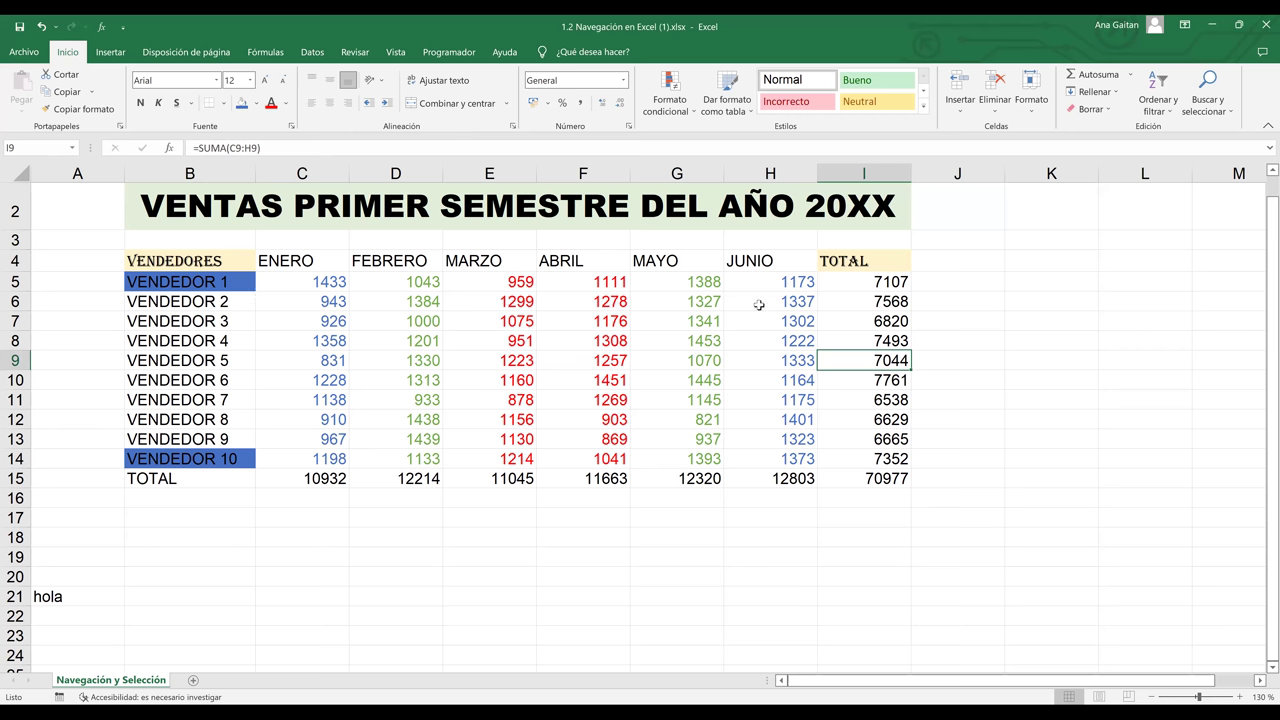
pyautogui.click(889, 260)
pyautogui.hotkey('ctrl', 'Left')
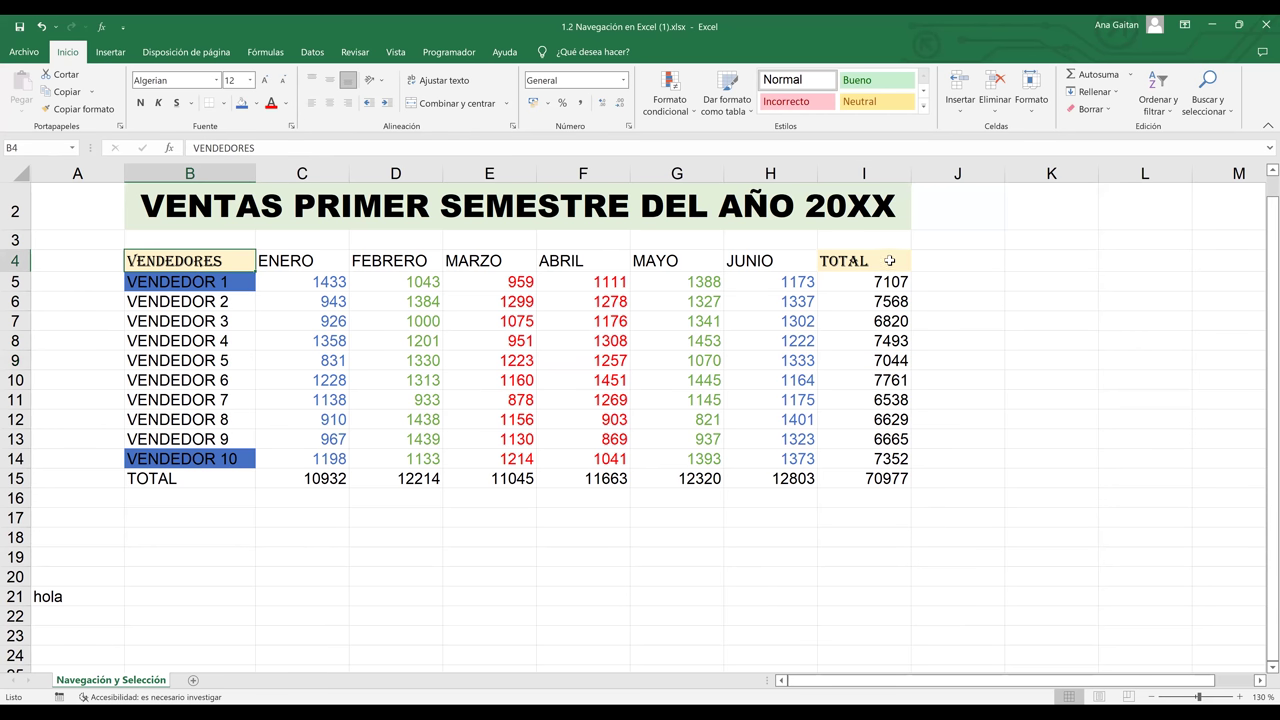
# Undo the last font change on the TOTAL header in I4, redo it, and deselect the cell.
pyautogui.hotkey('ctrl', 'Right')
pyautogui.hotkey('ctrl', 'z')
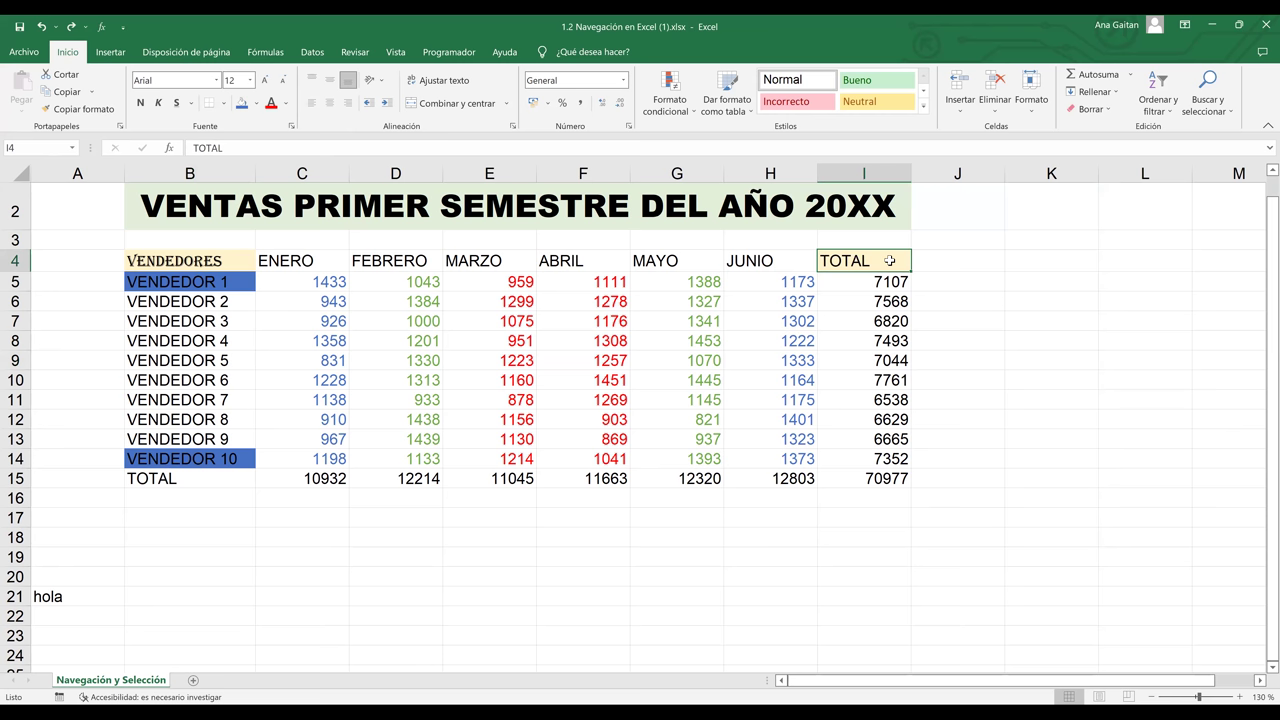
pyautogui.hotkey('ctrl', 'y')
pyautogui.click(655, 396)
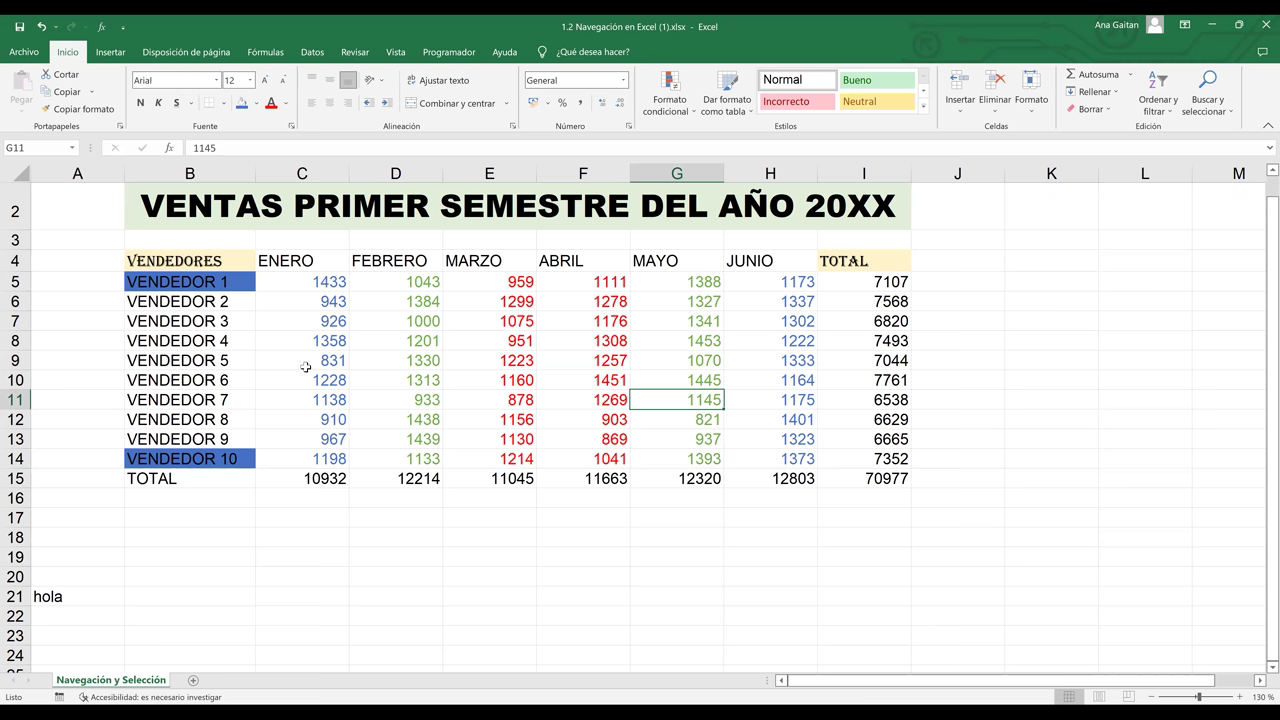
pyautogui.click(189, 441)
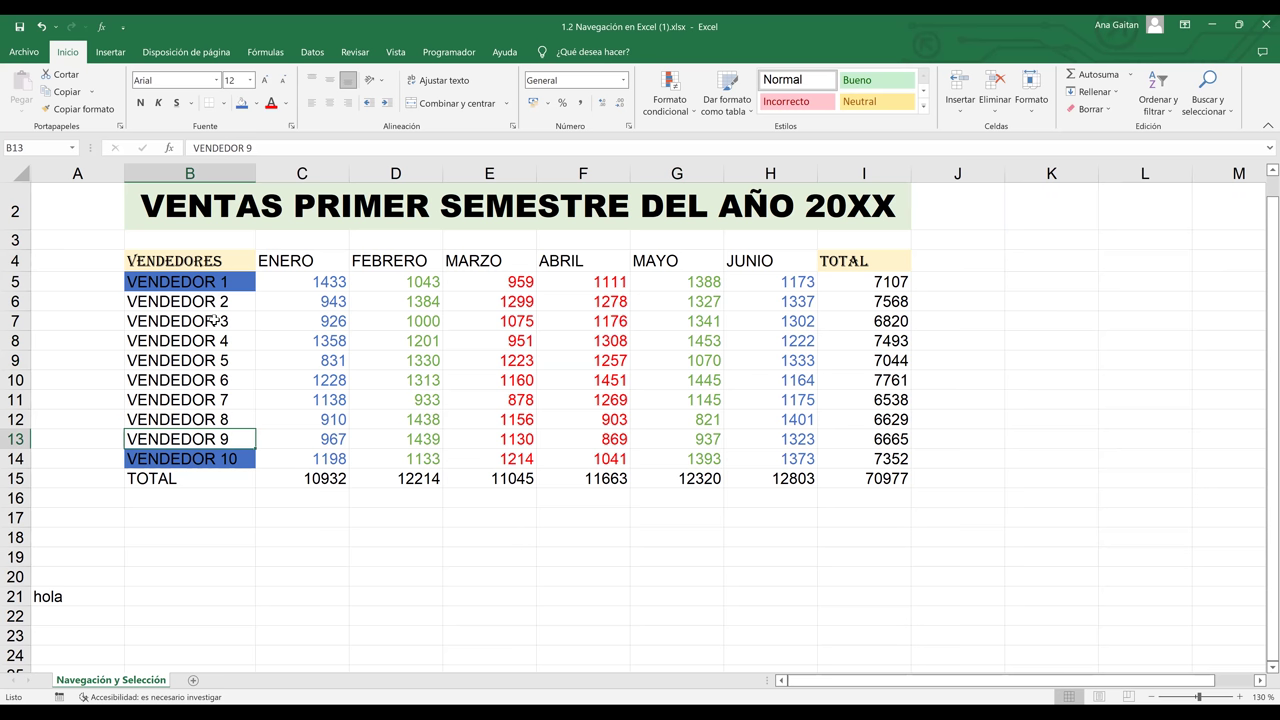
pyautogui.click(266, 535)
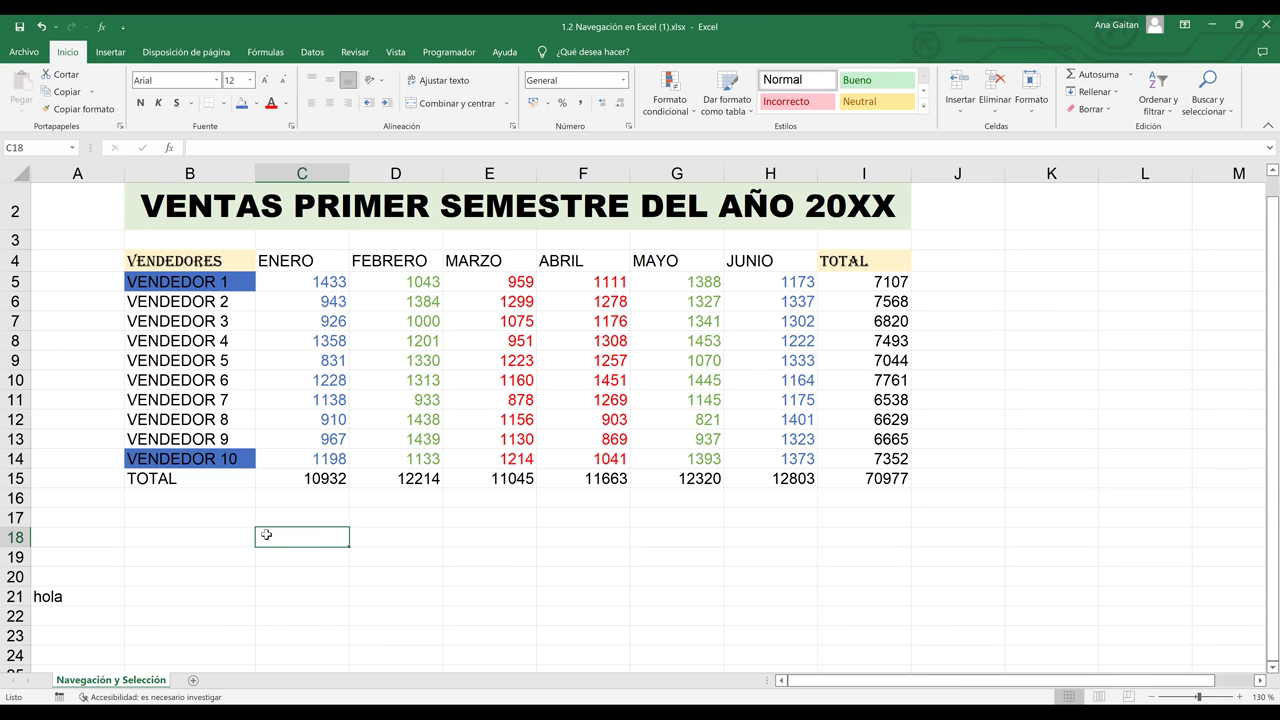
pyautogui.click(176, 266)
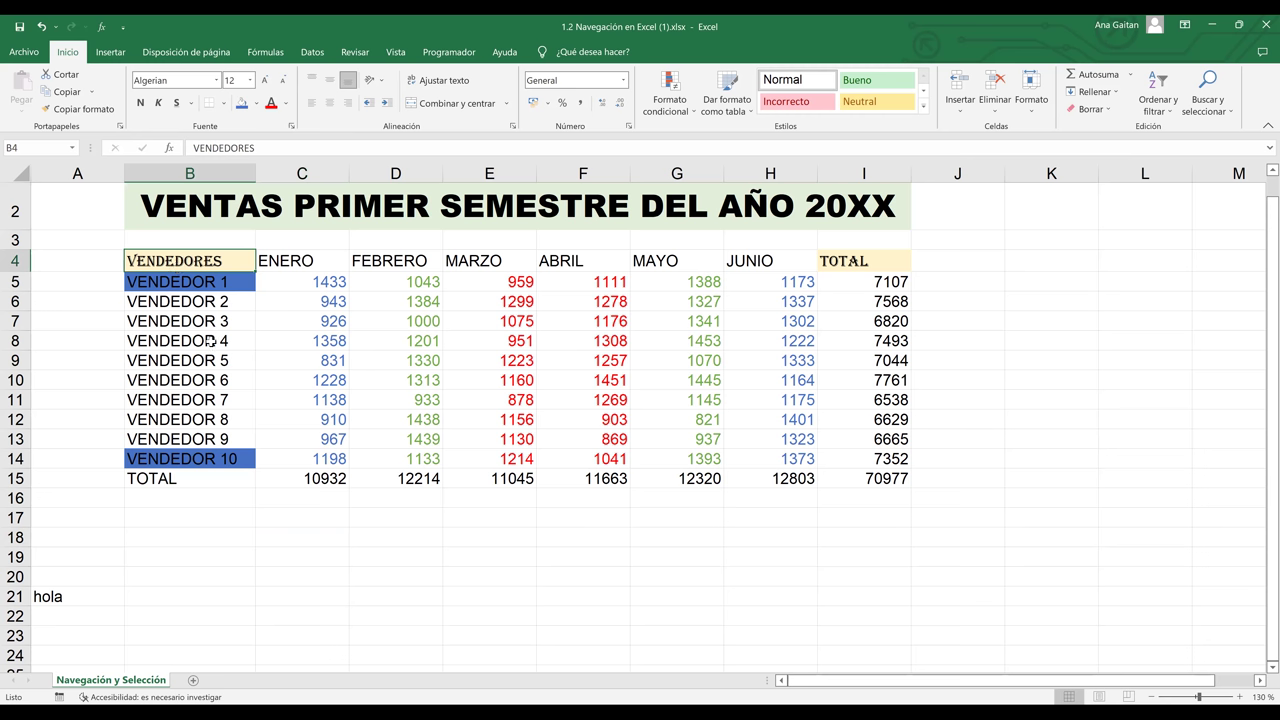
pyautogui.click(267, 491)
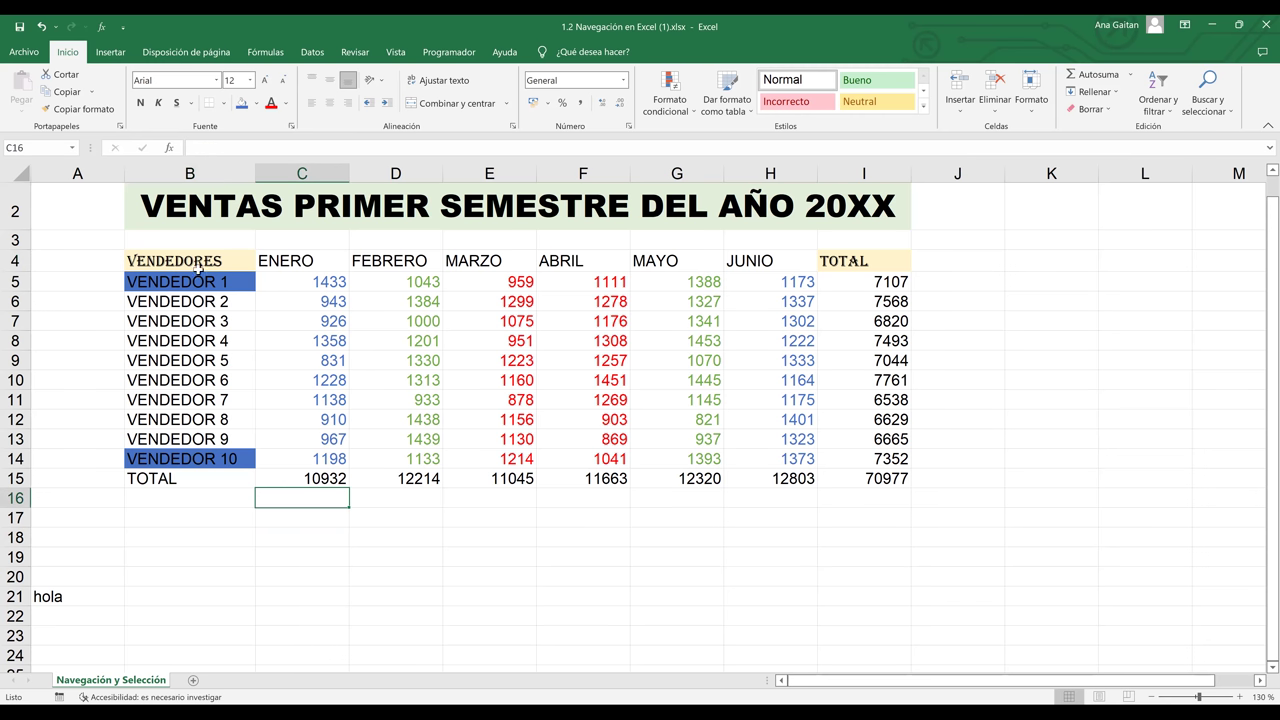
pyautogui.click(198, 262)
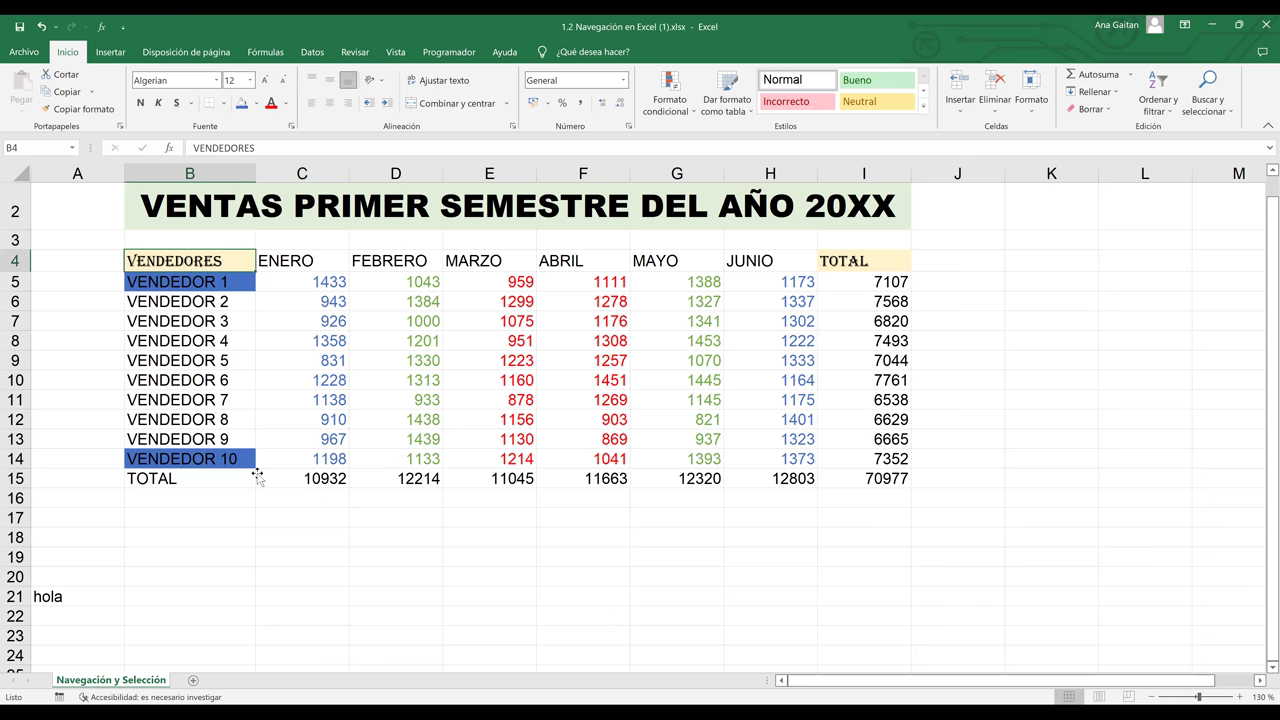
pyautogui.click(258, 476)
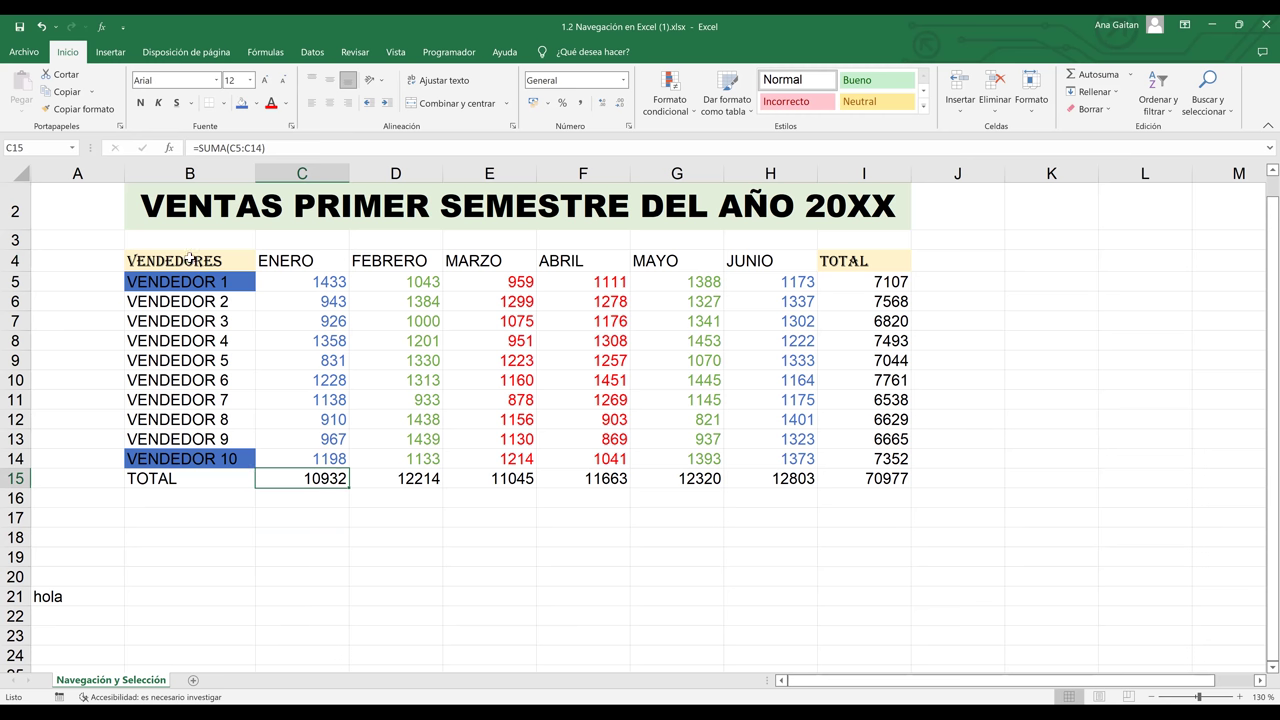
pyautogui.click(189, 258)
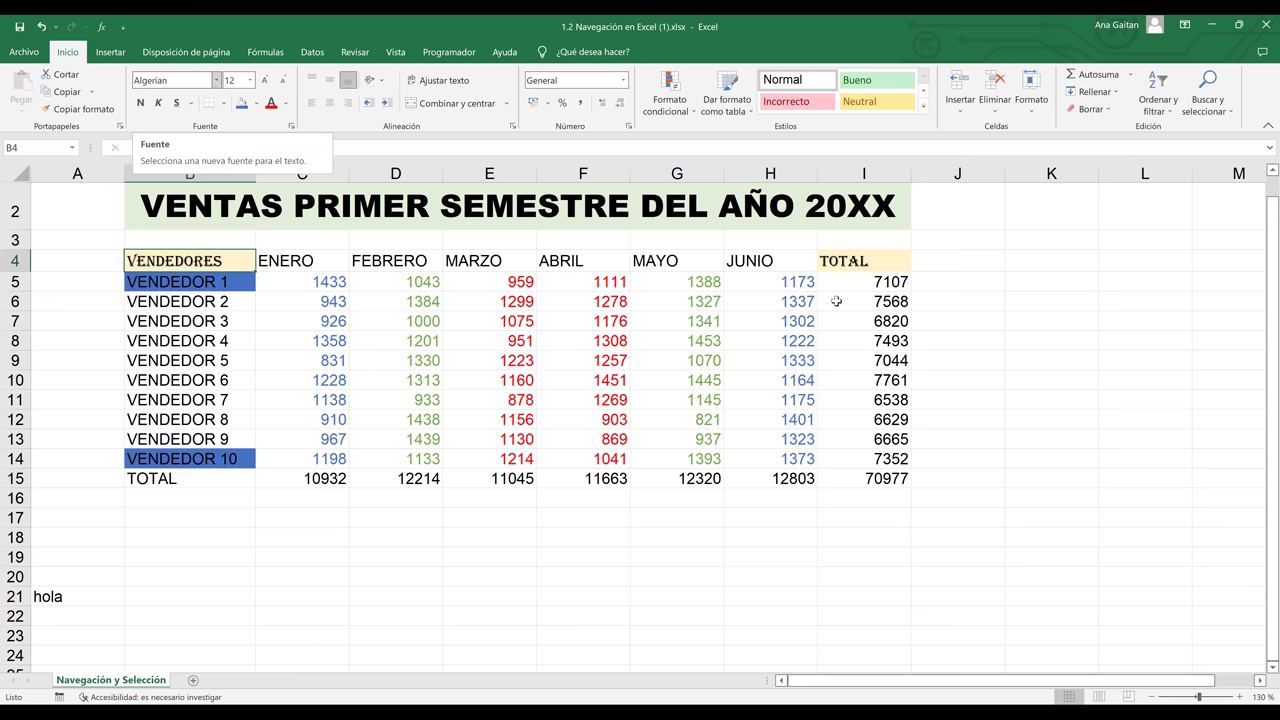
pyautogui.click(882, 260)
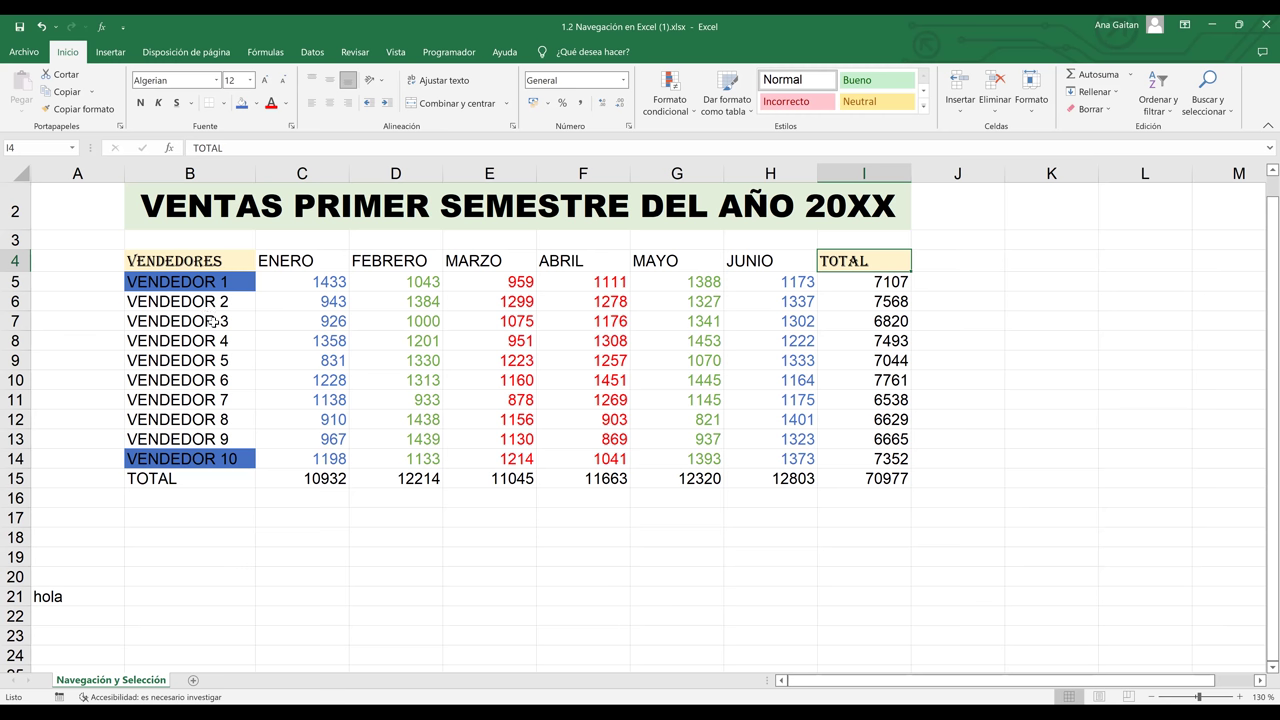
# Select the non-adjacent cells VENDEDOR 3 (B7), VENDEDOR 6 (B10) and VENDEDOR 9 (B13), and set their font to Algerian.
pyautogui.click(213, 321)
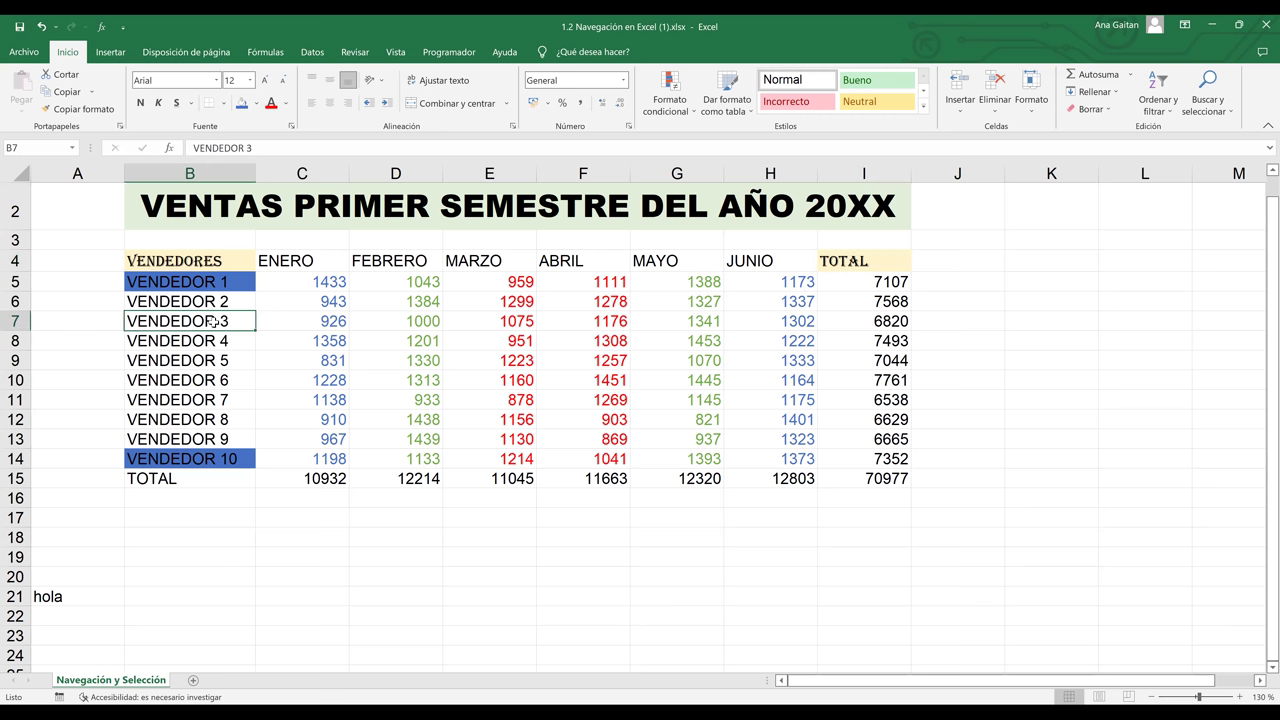
pyautogui.keyDown('ctrl'); pyautogui.click(226, 439); pyautogui.keyUp('ctrl')
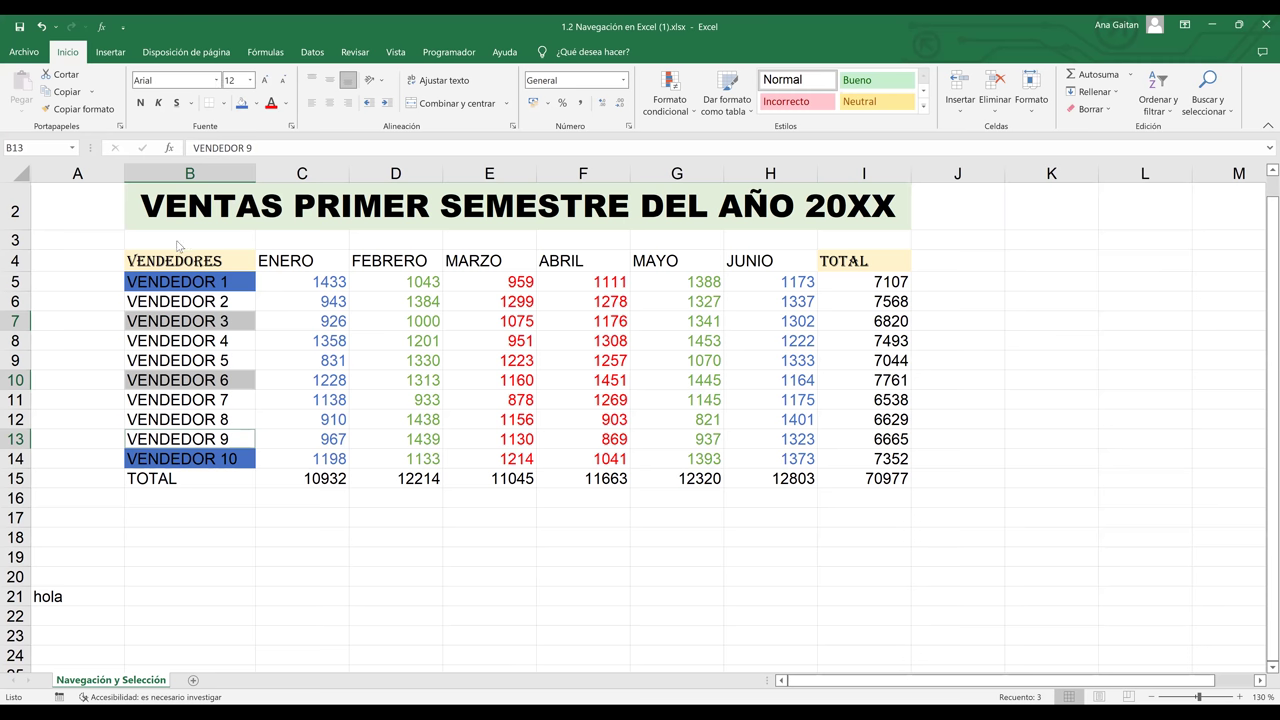
pyautogui.hotkey('alt', 'o')
pyautogui.press('f')
pyautogui.press('f')
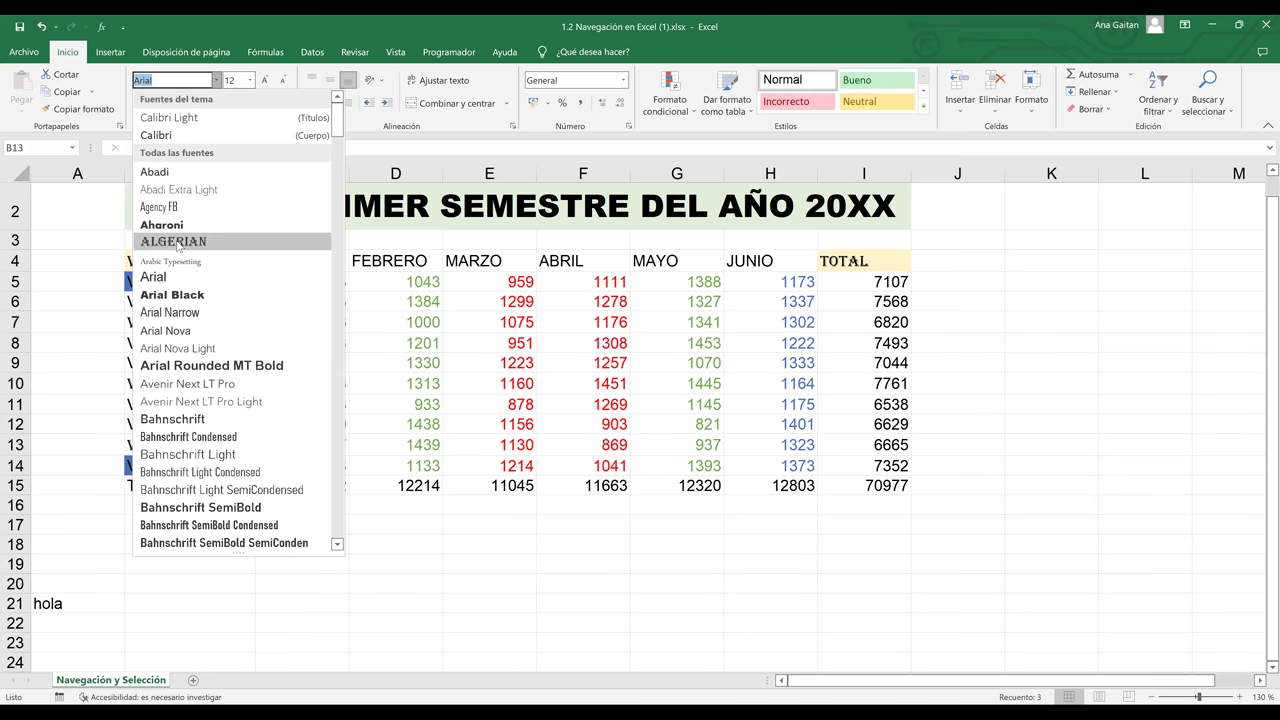
pyautogui.click(177, 243)
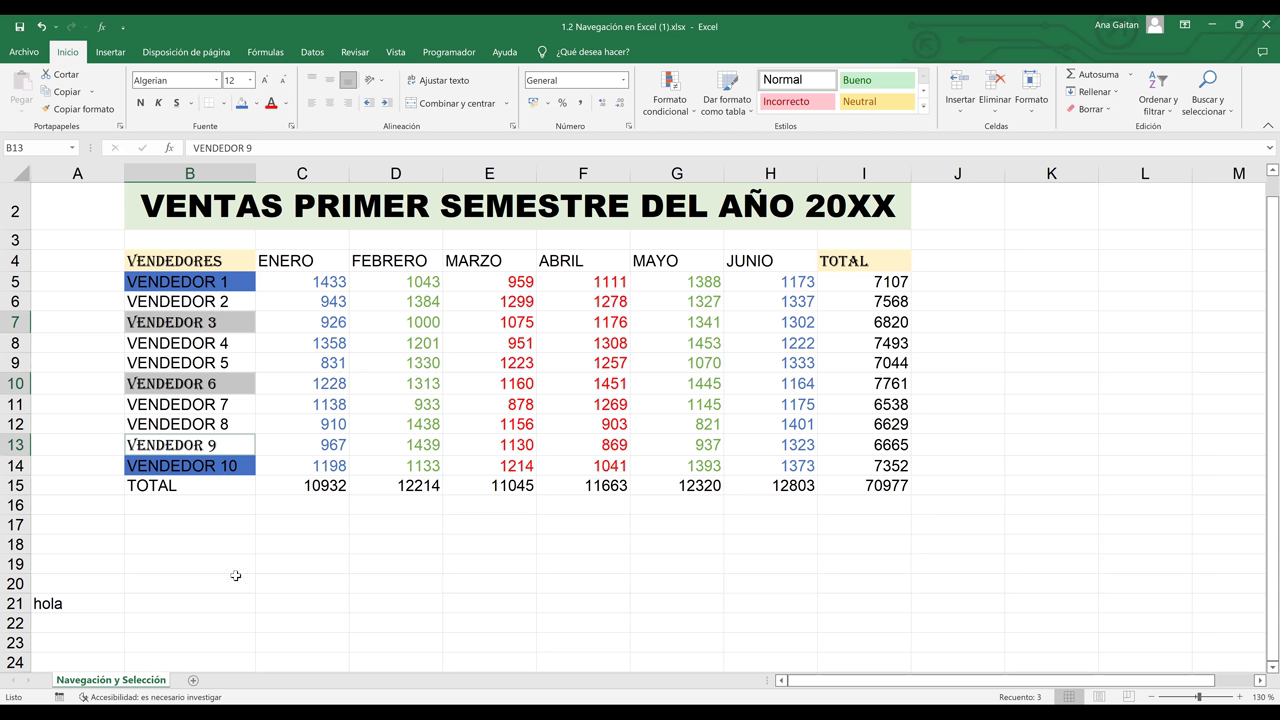
# Fill the selected VENDEDOR 3, 6 and 9 cells with light orange and make their text bold.
pyautogui.click(256, 104)
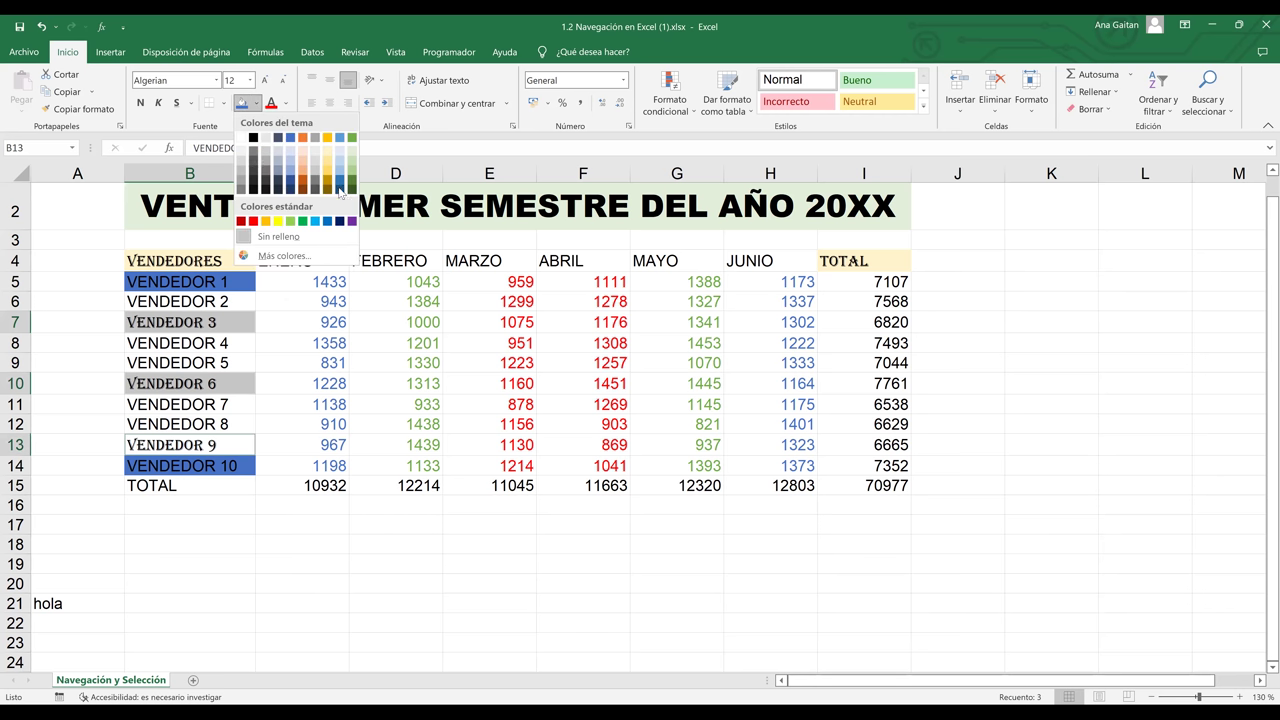
pyautogui.click(305, 152)
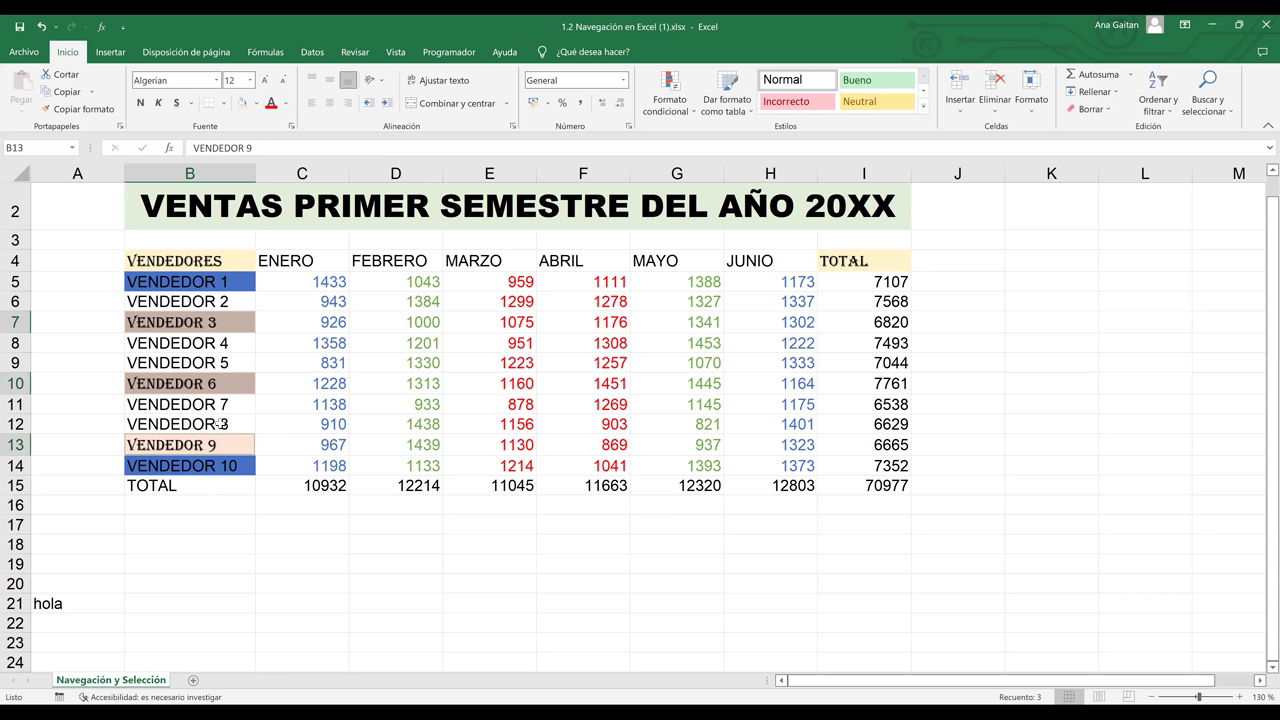
pyautogui.click(140, 103)
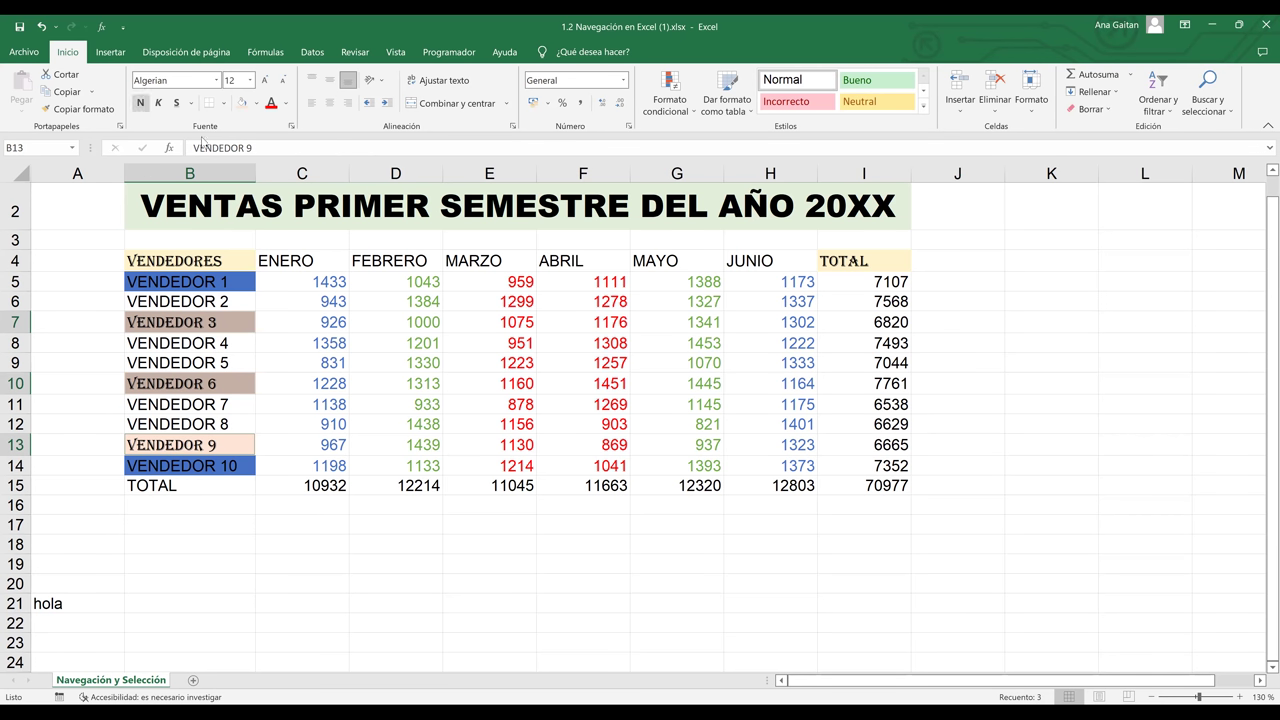
pyautogui.click(139, 107)
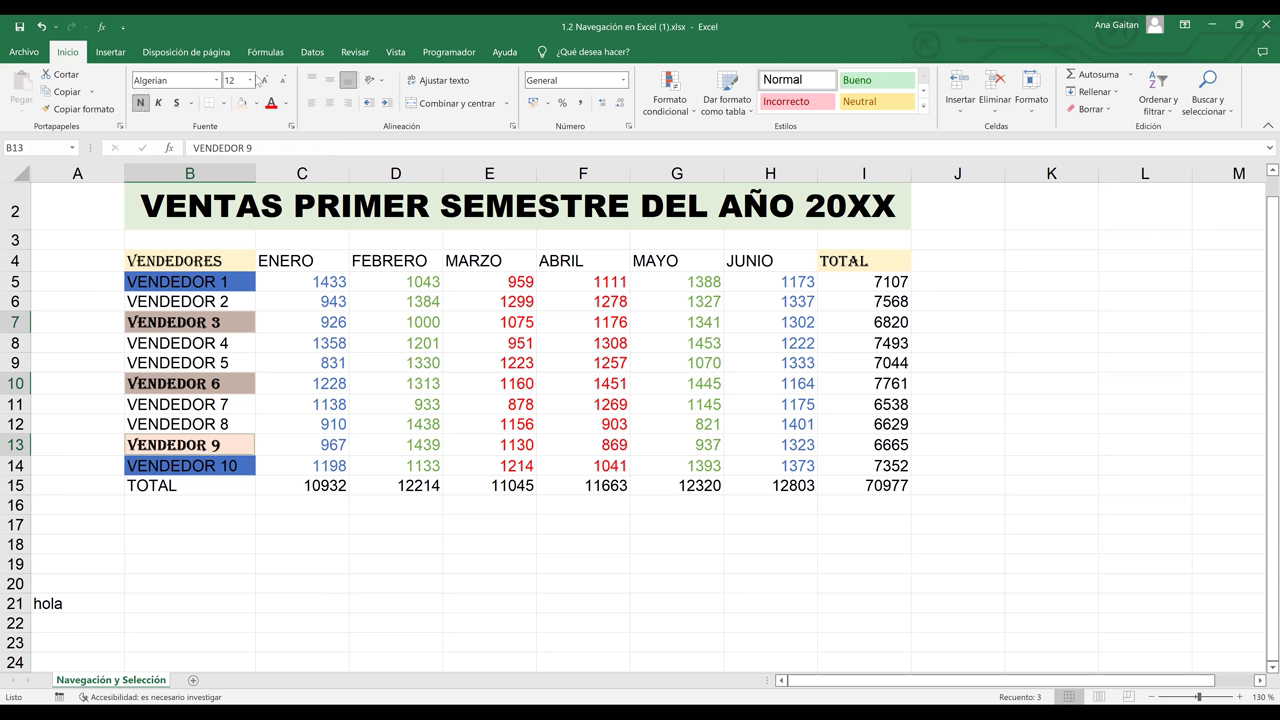
# Try font size 14 on the VENDEDOR 3, 6 and 9 cells, set it back to 12, and deselect them.
pyautogui.click(251, 81)
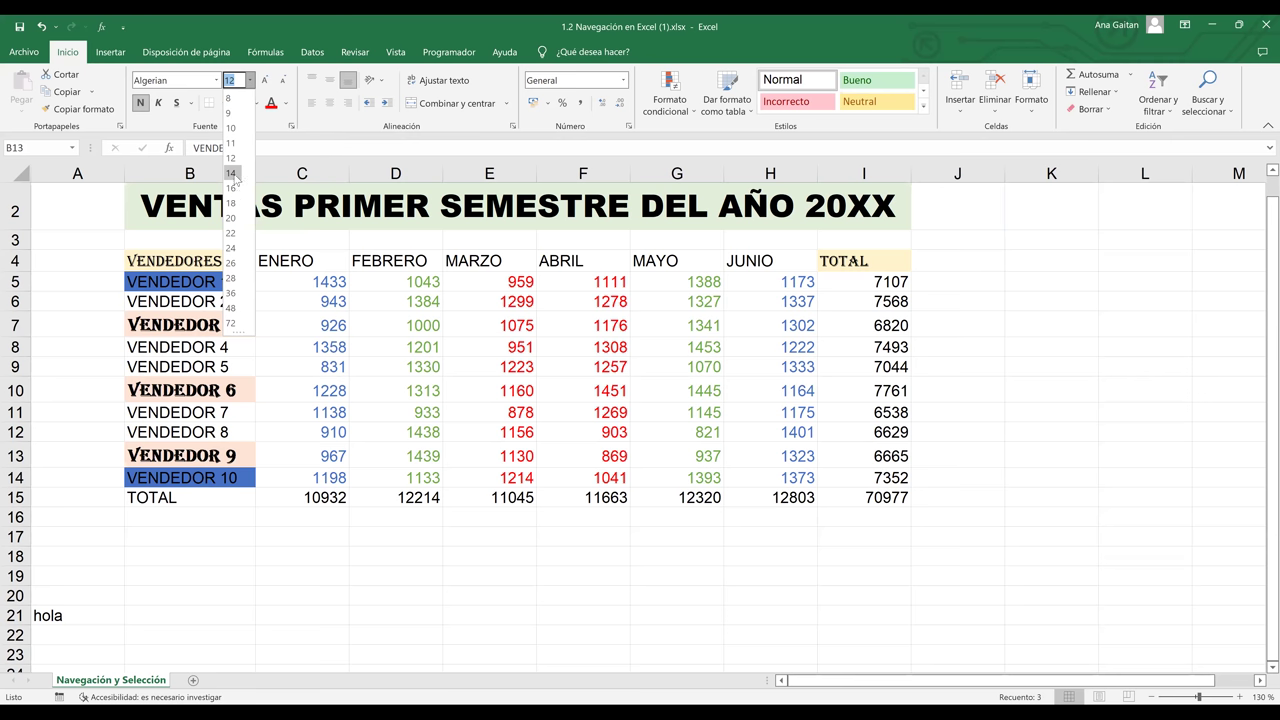
pyautogui.click(251, 82)
pyautogui.click(250, 82)
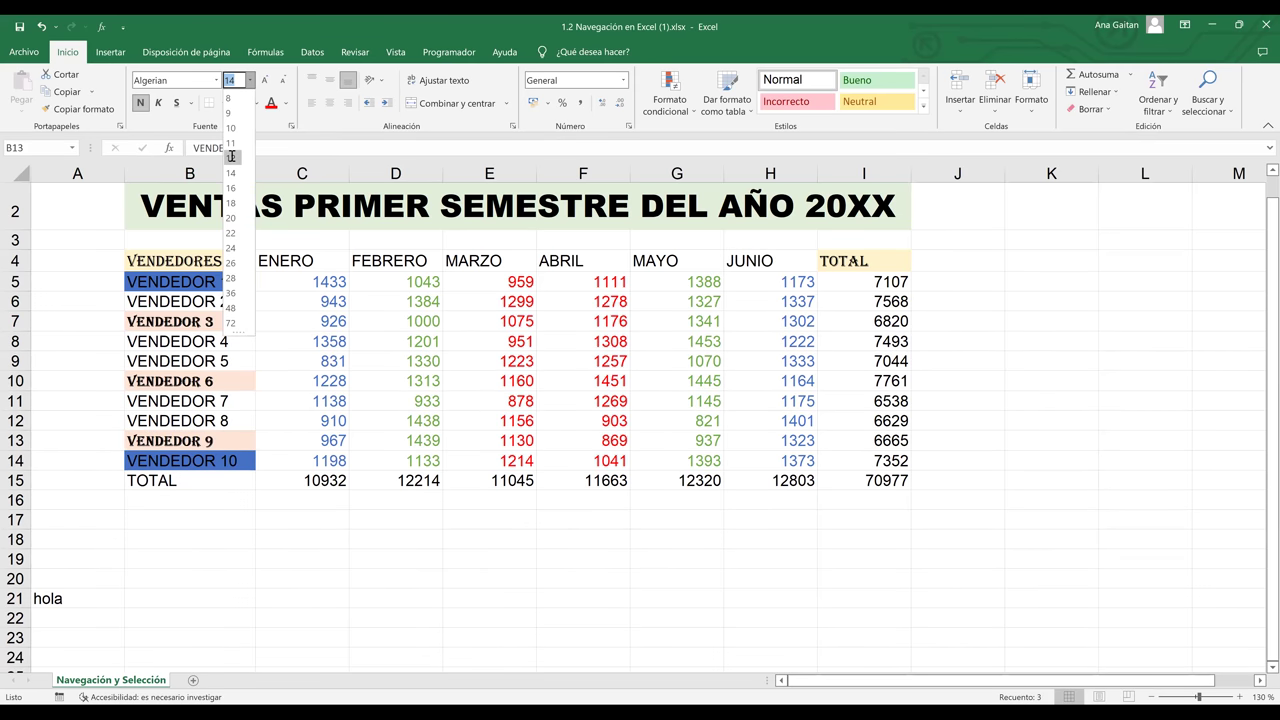
pyautogui.click(231, 157)
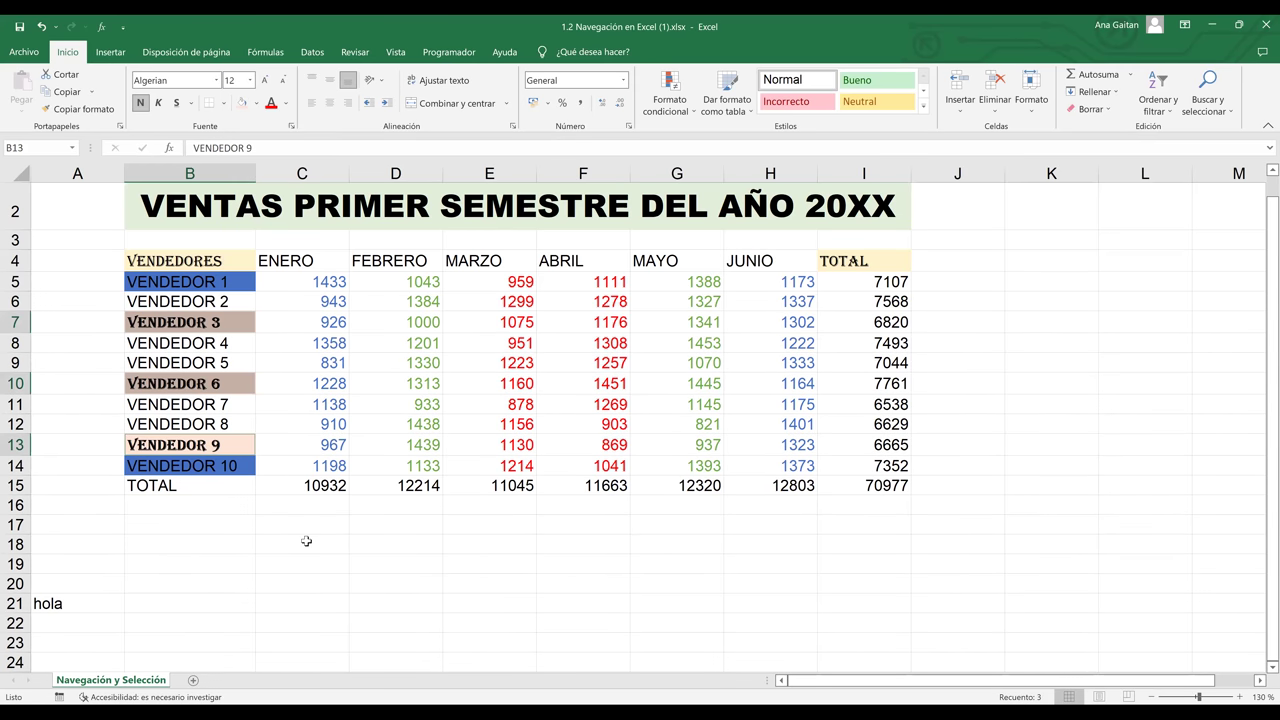
pyautogui.click(306, 541)
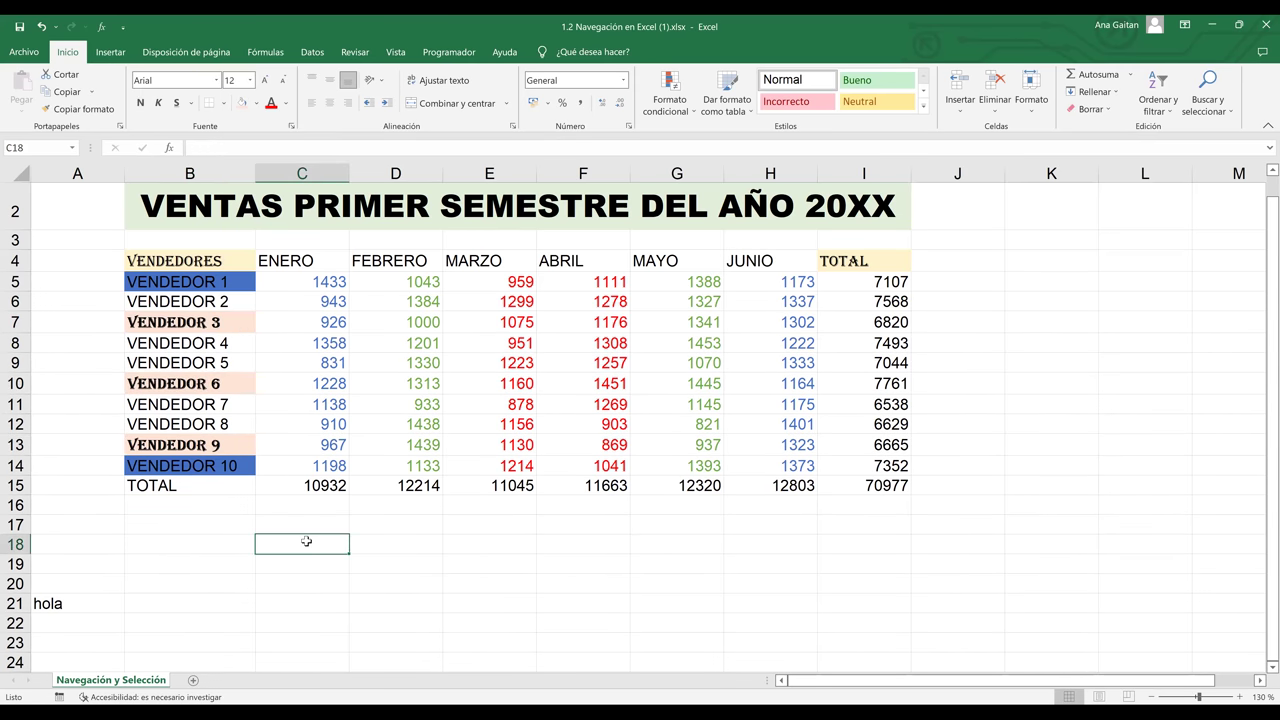
# Examine the context commands available for the empty cell F16 and for the TOTAL header in I4, dismissing them each time.
pyautogui.click(299, 323)
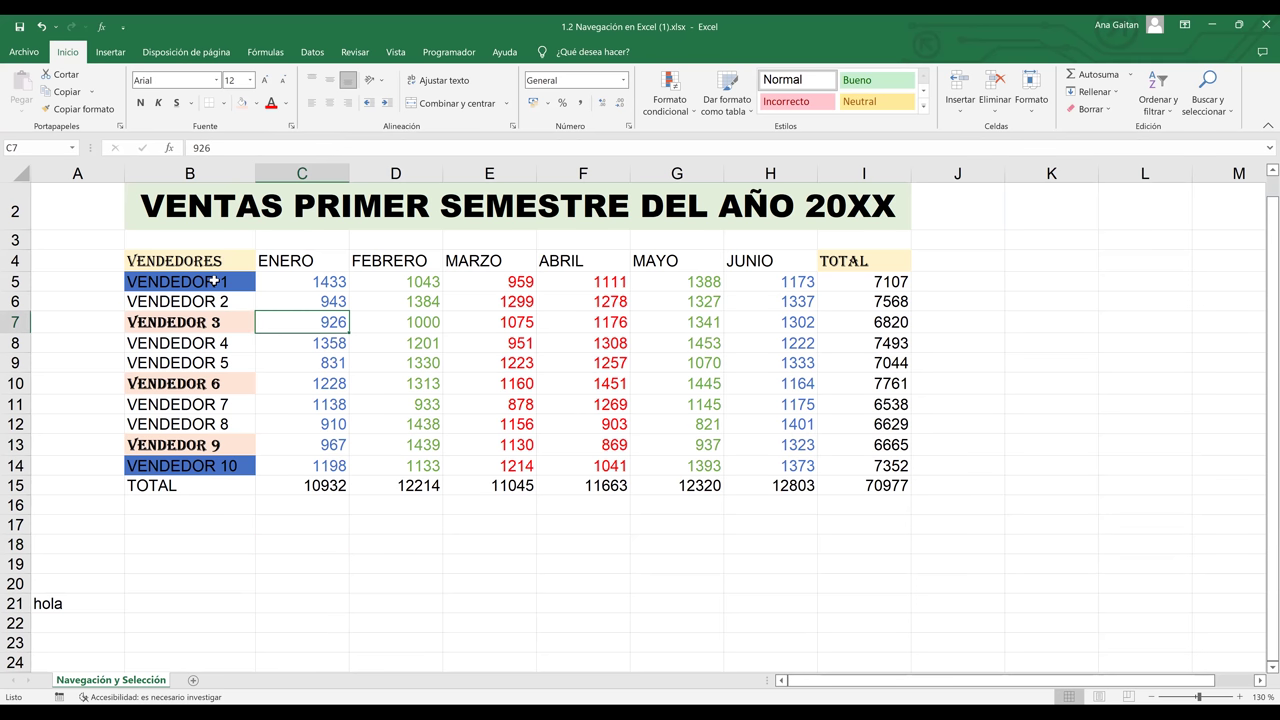
pyautogui.click(538, 510)
pyautogui.hotkey('shift', 'F10')
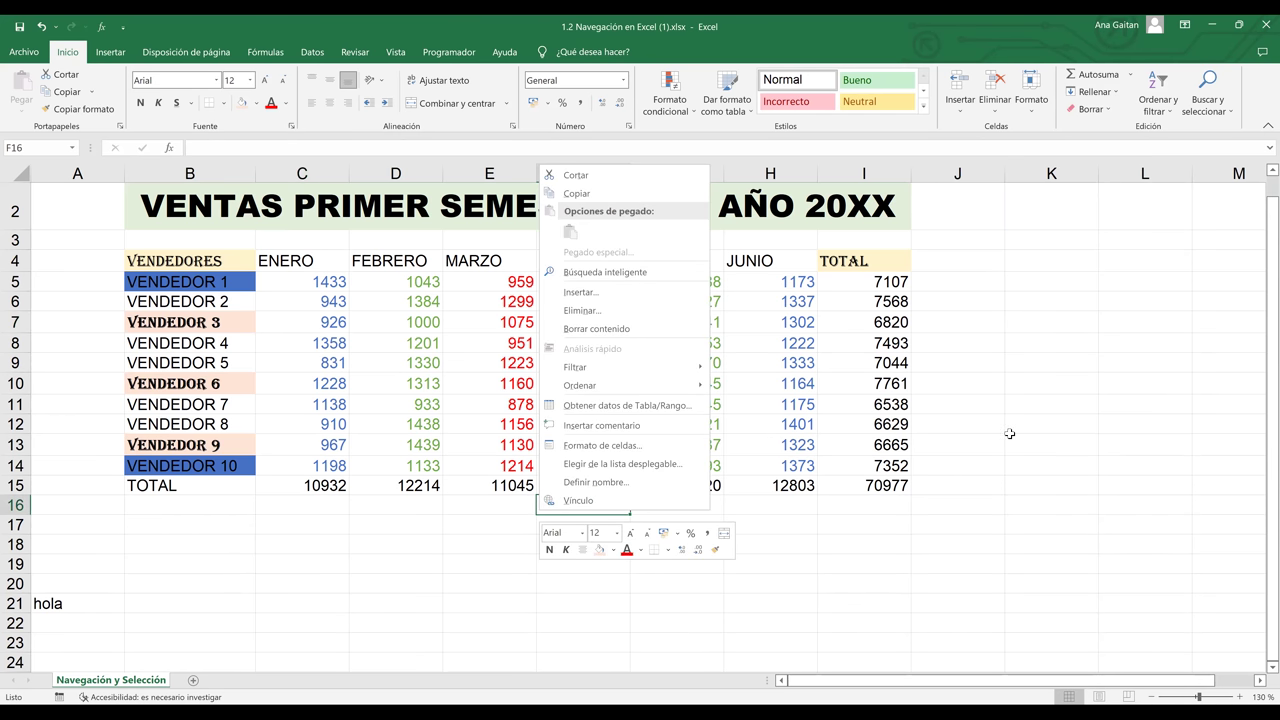
pyautogui.press('Escape')
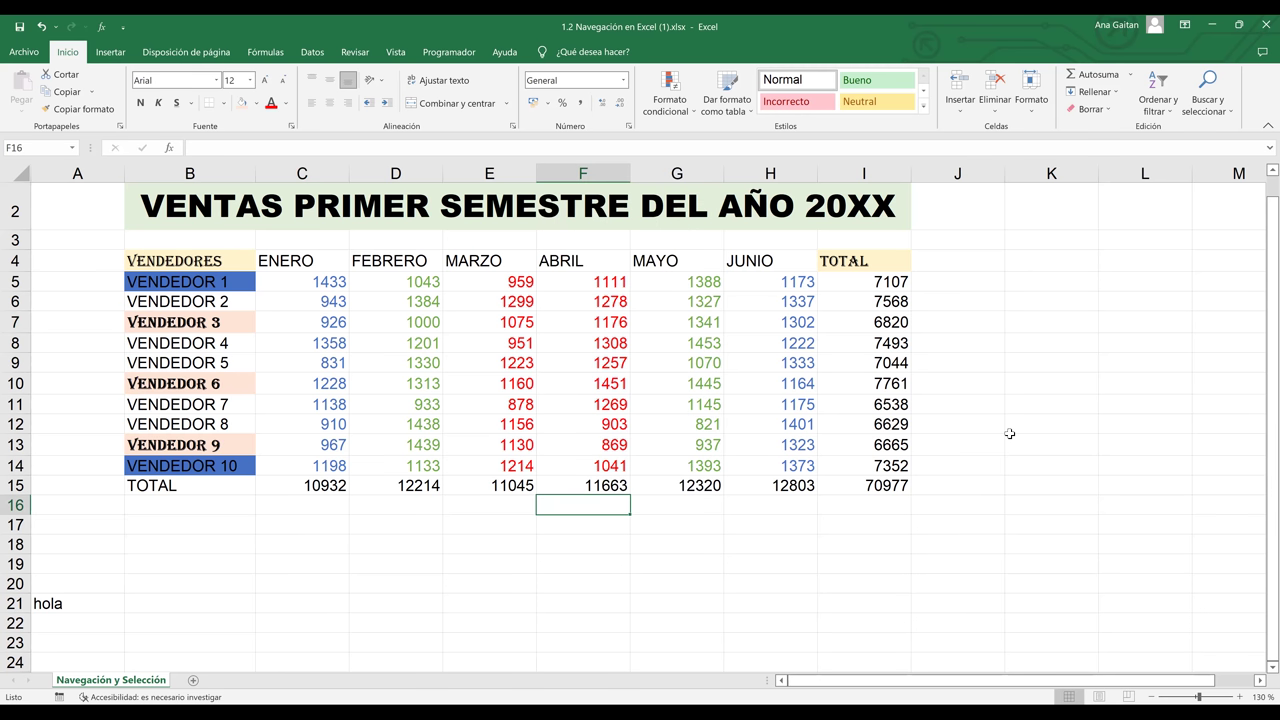
pyautogui.click(957, 243)
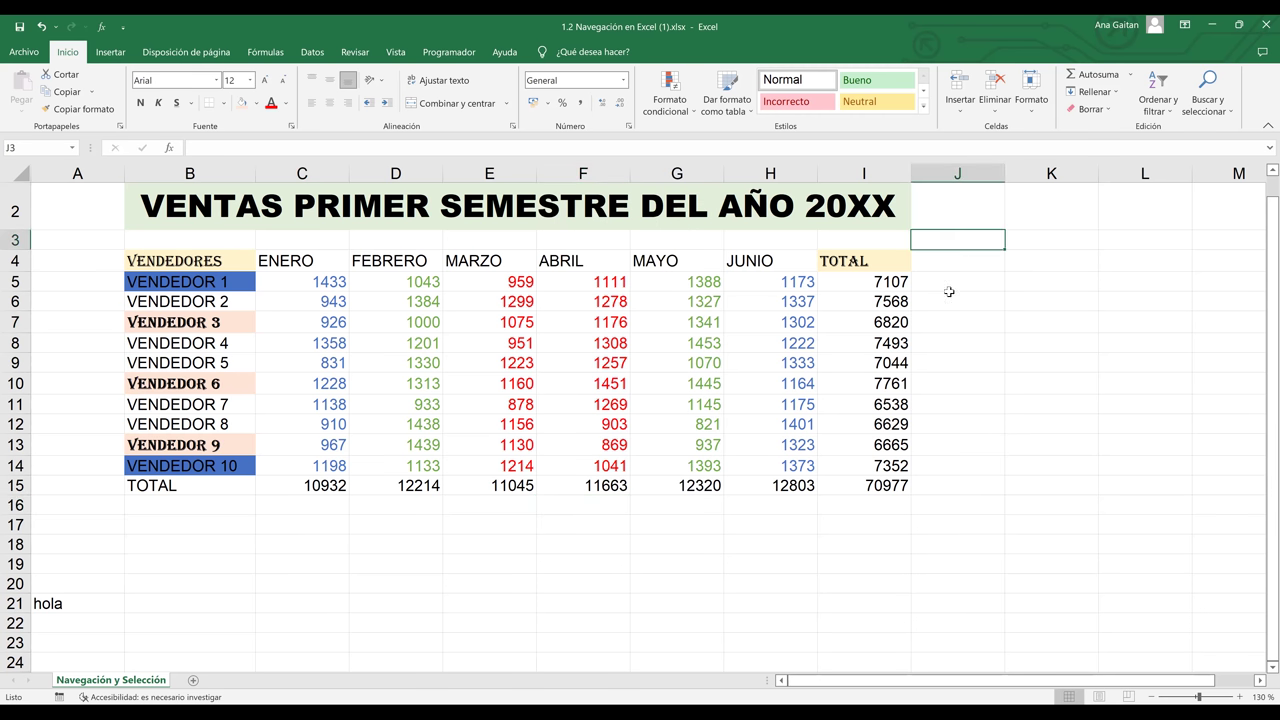
pyautogui.click(881, 265)
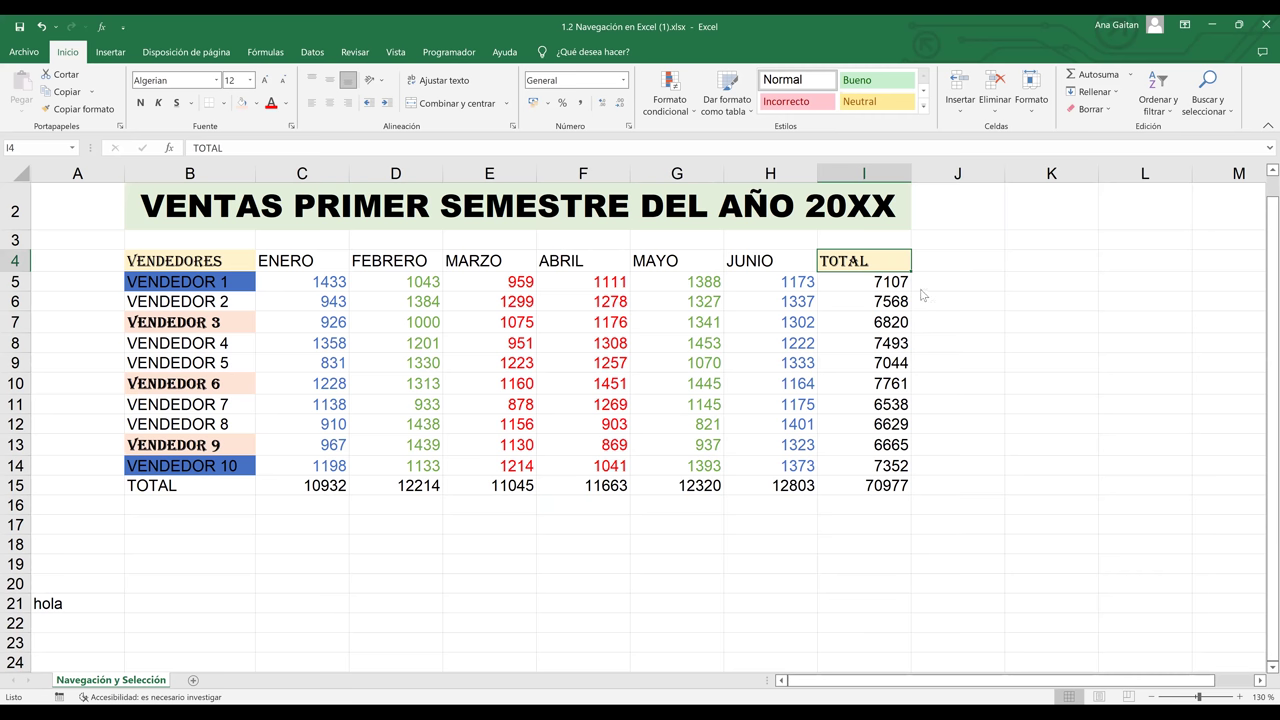
pyautogui.hotkey('shift', 'F10')
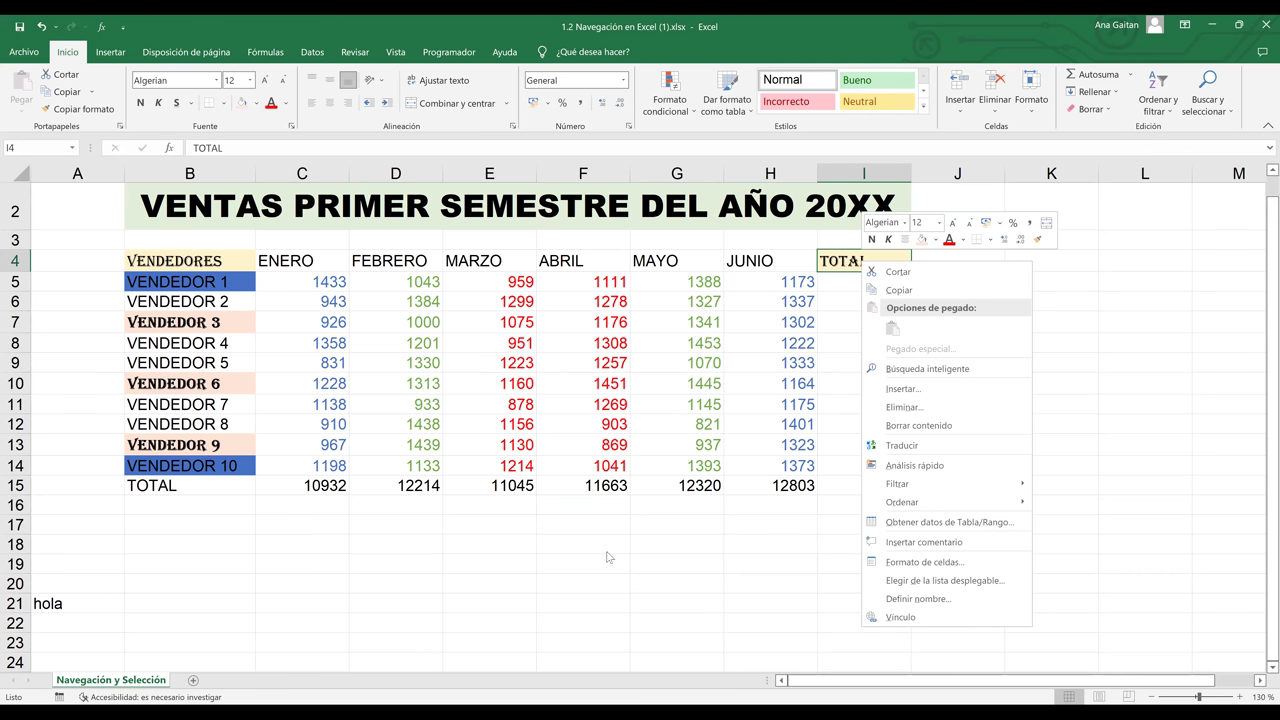
pyautogui.press('Escape')
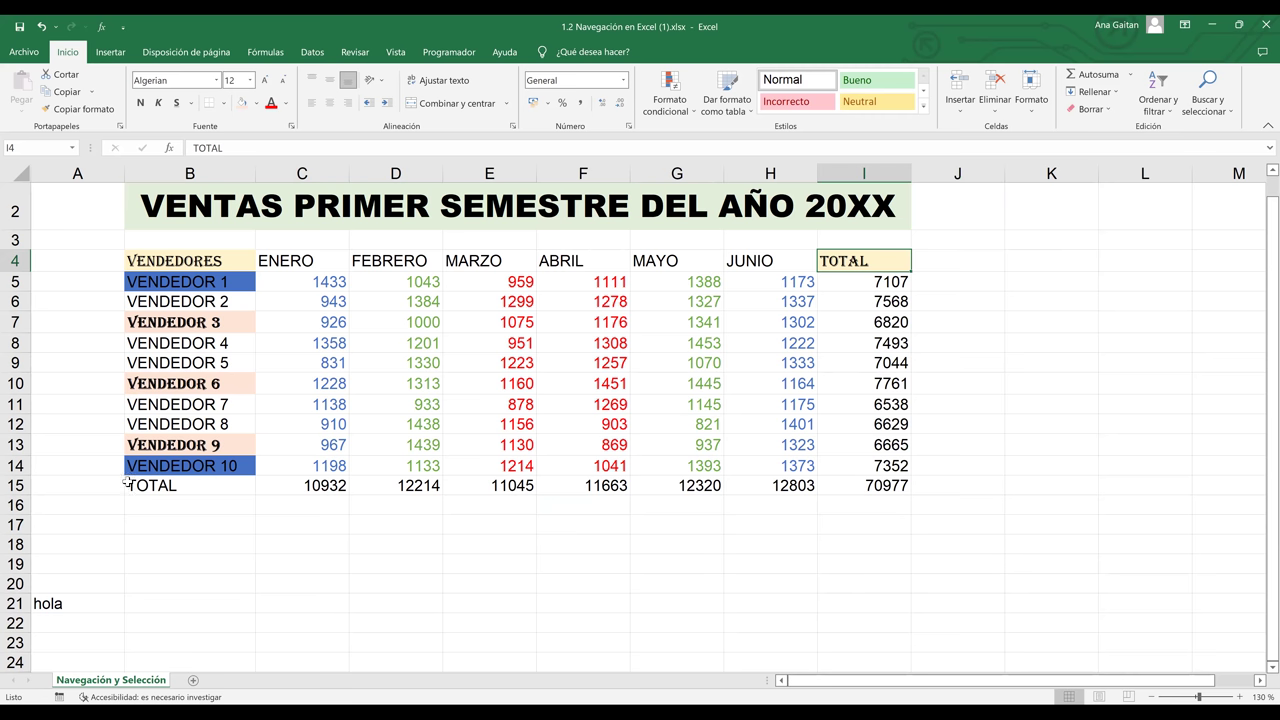
# Select the entire row 5, check how far the selection extends beyond the table's columns, and return to its start.
pyautogui.click(8, 281)
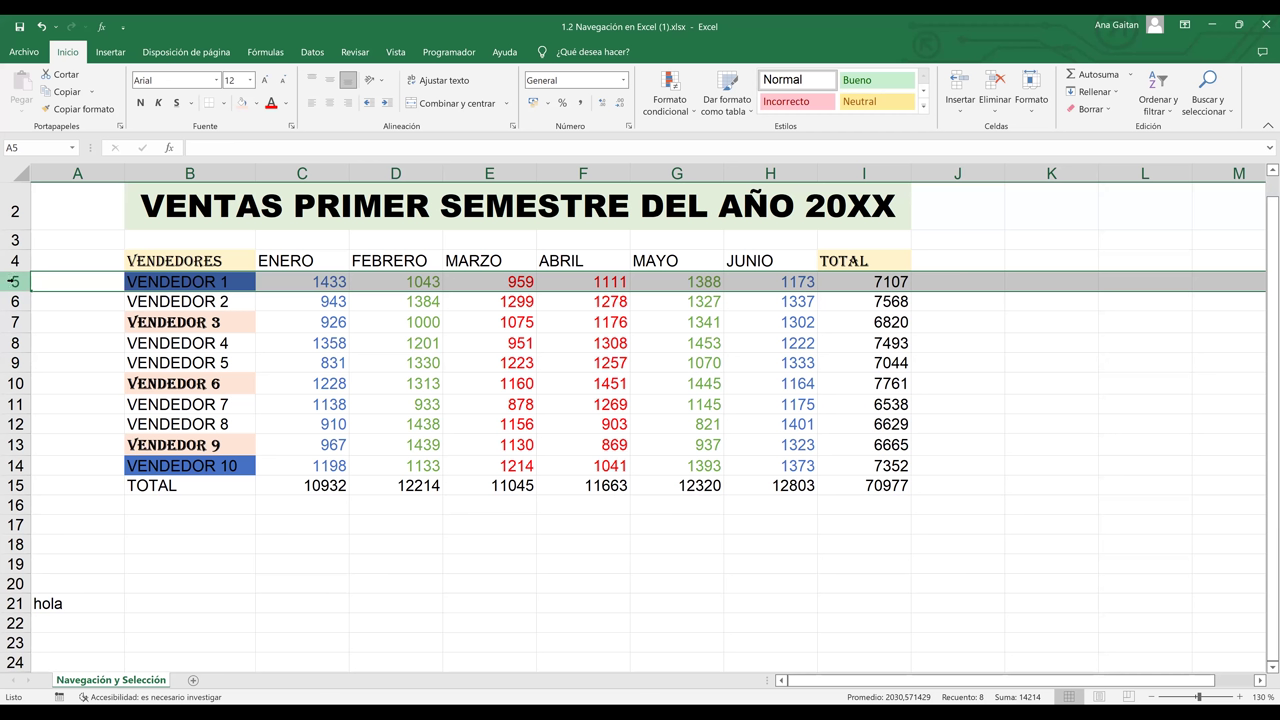
pyautogui.click(1259, 680)
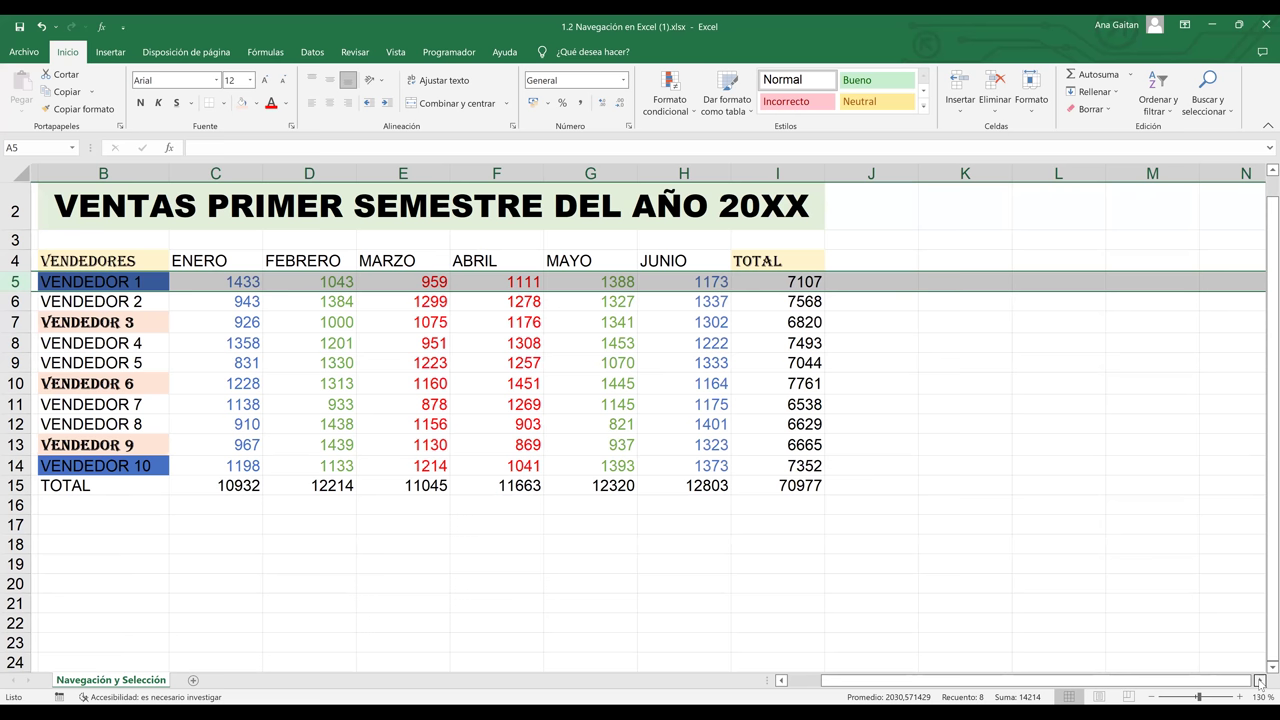
pyautogui.click(1259, 680)
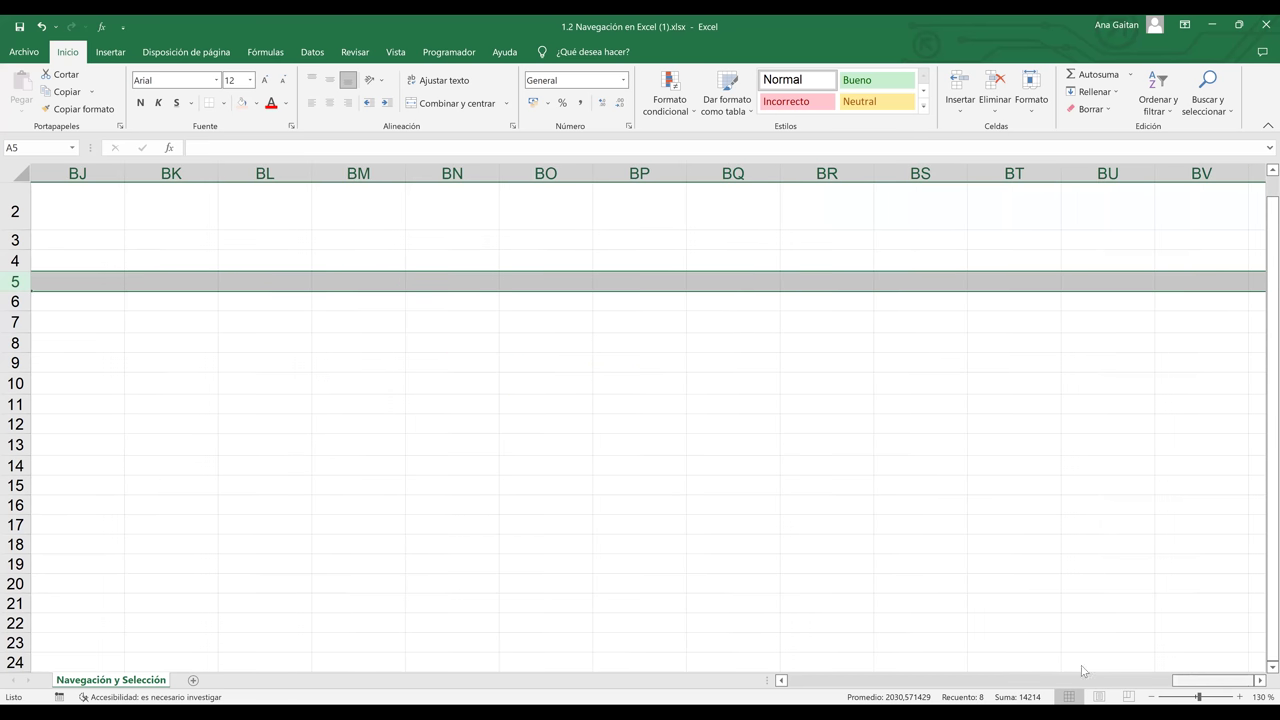
pyautogui.hscroll(-5, 790, 640)
pyautogui.hotkey('ctrl', 'BackSpace')
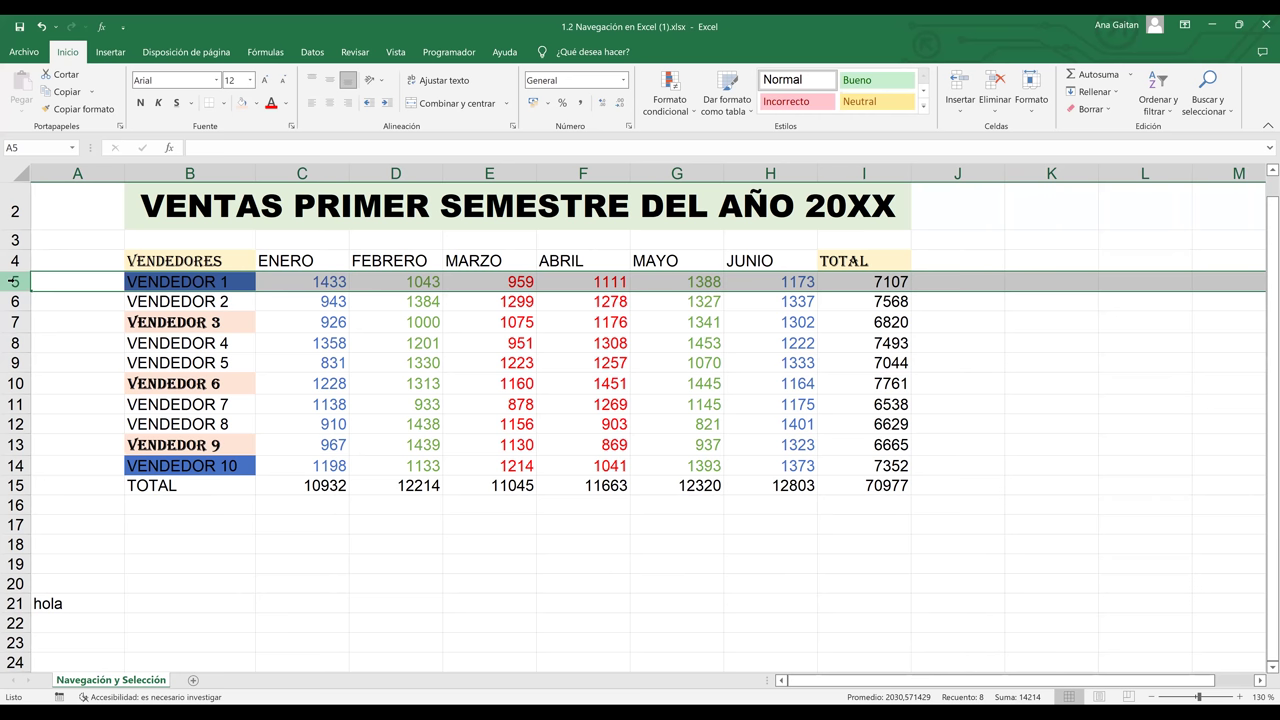
# Show the commands available for the selected row 5 and dismiss them.
pyautogui.rightClick(14, 281)
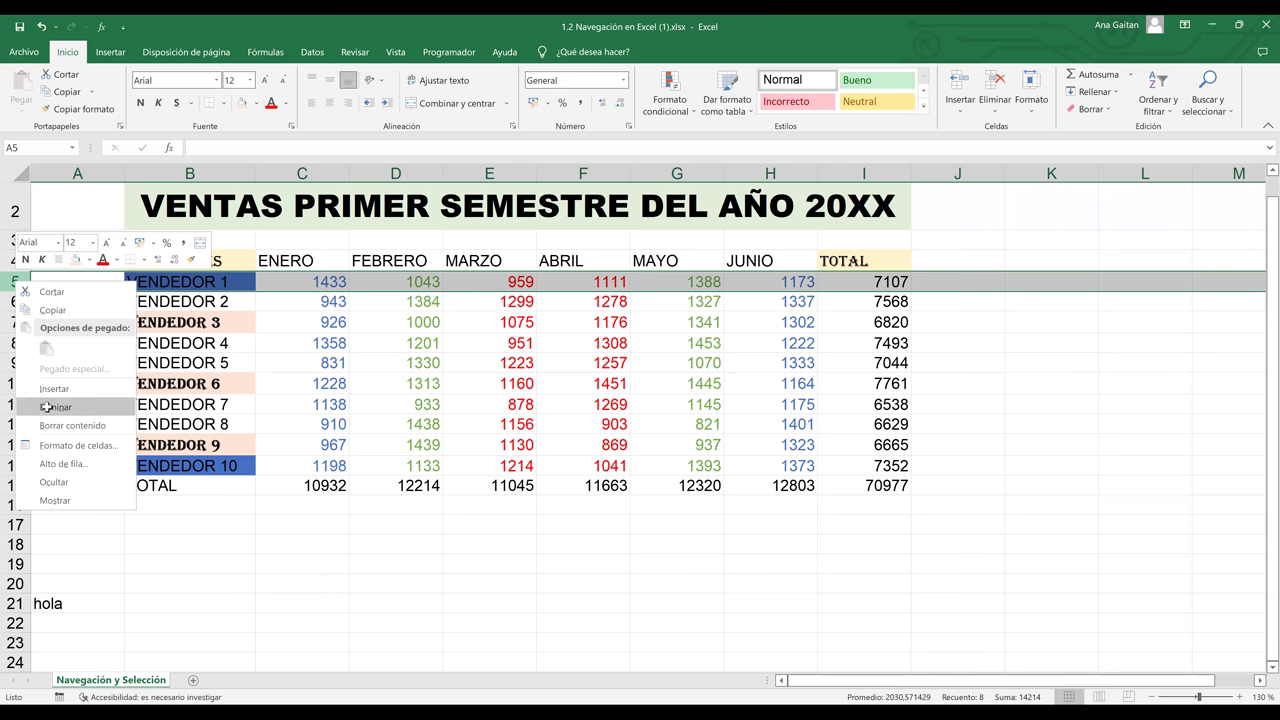
pyautogui.press('Escape')
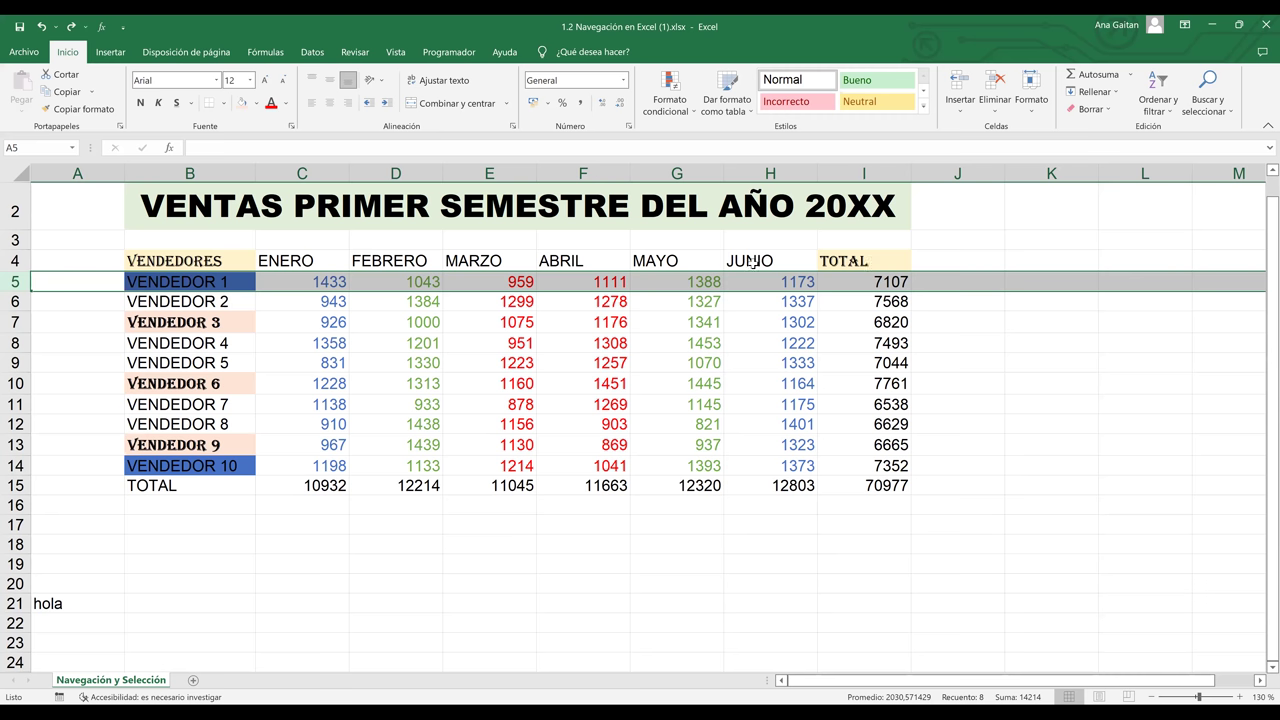
# Examine the context commands available for the TOTAL header in I4 and the JUNIO header in H4.
pyautogui.rightClick(869, 261)
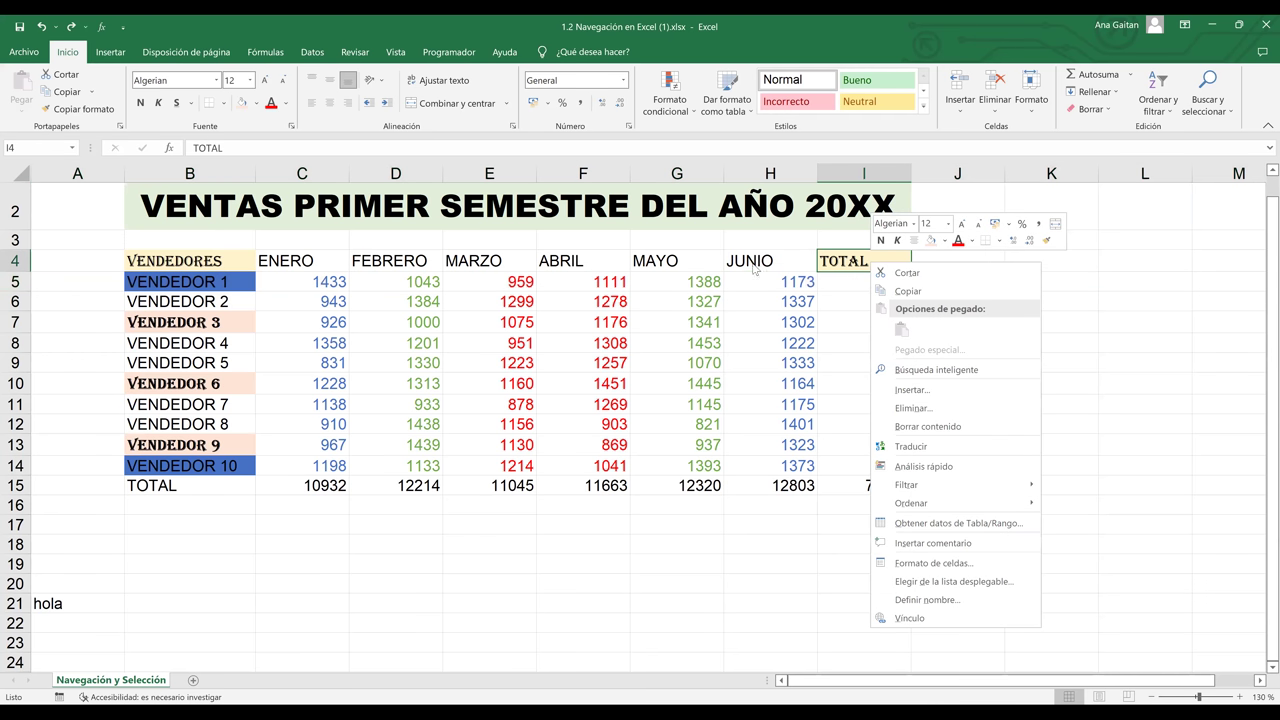
pyautogui.click(754, 268)
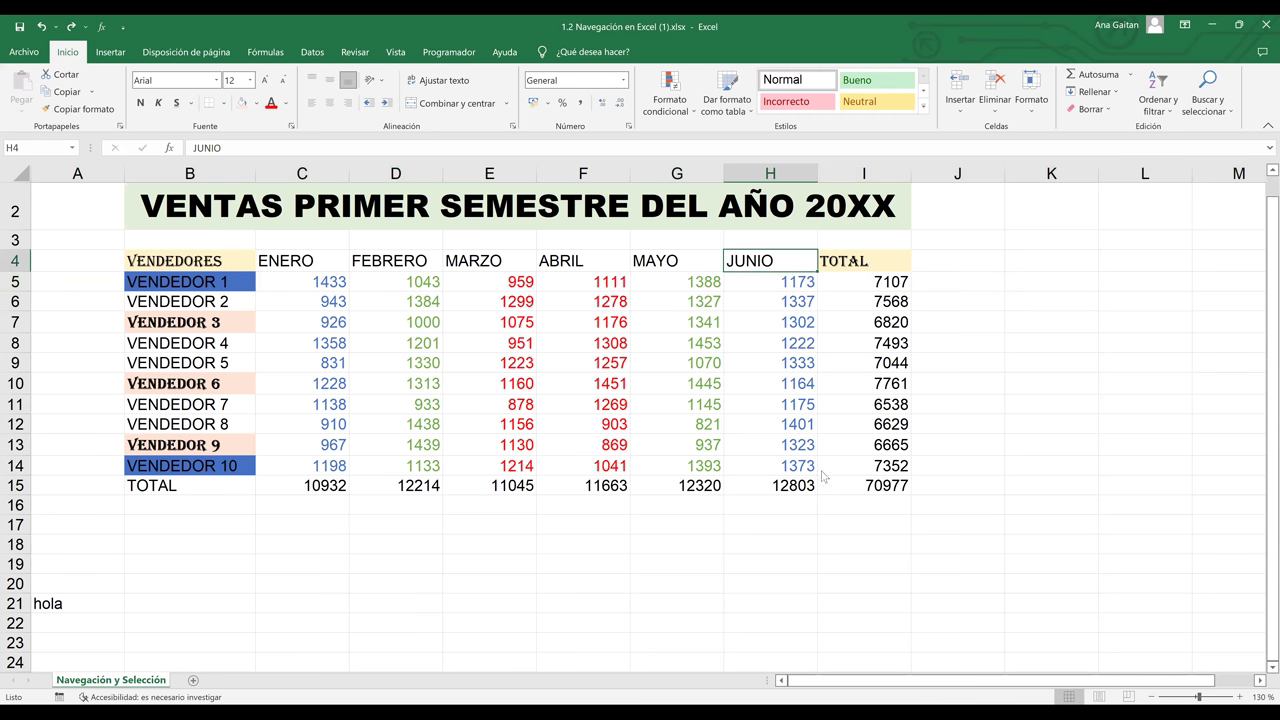
pyautogui.hotkey('shift', 'F10')
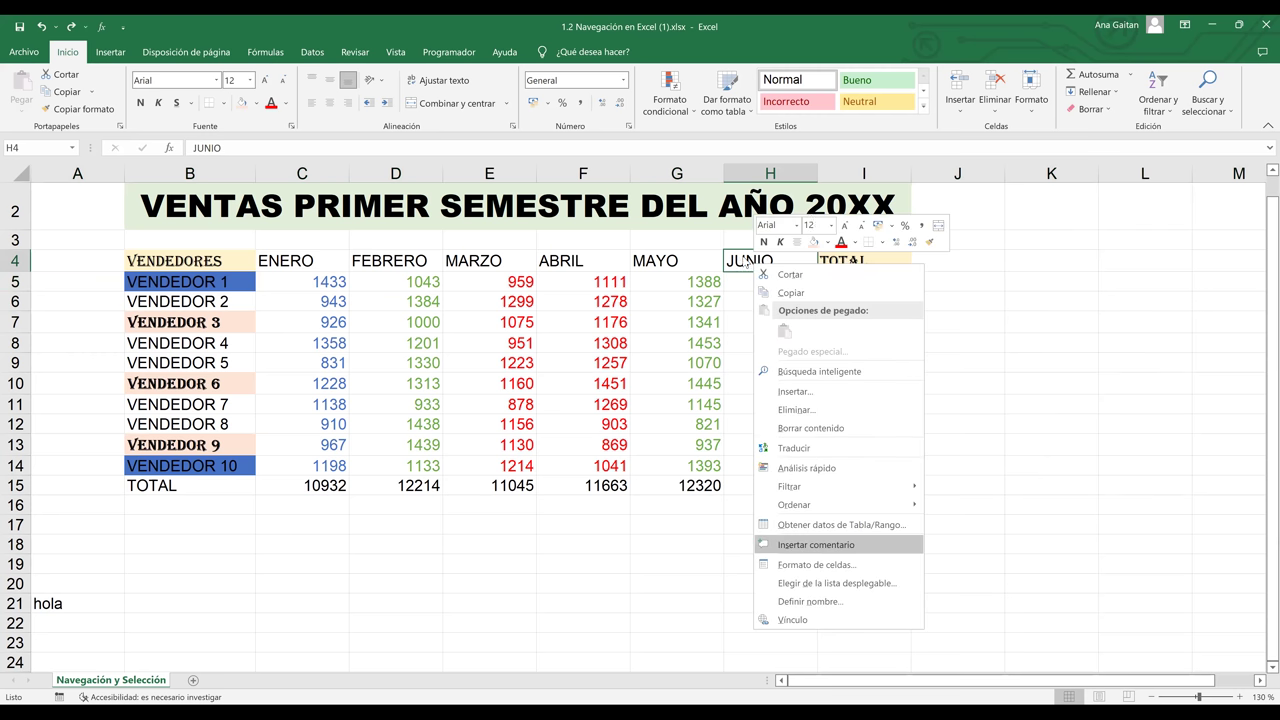
pyautogui.hotkey('shift', 'F10')
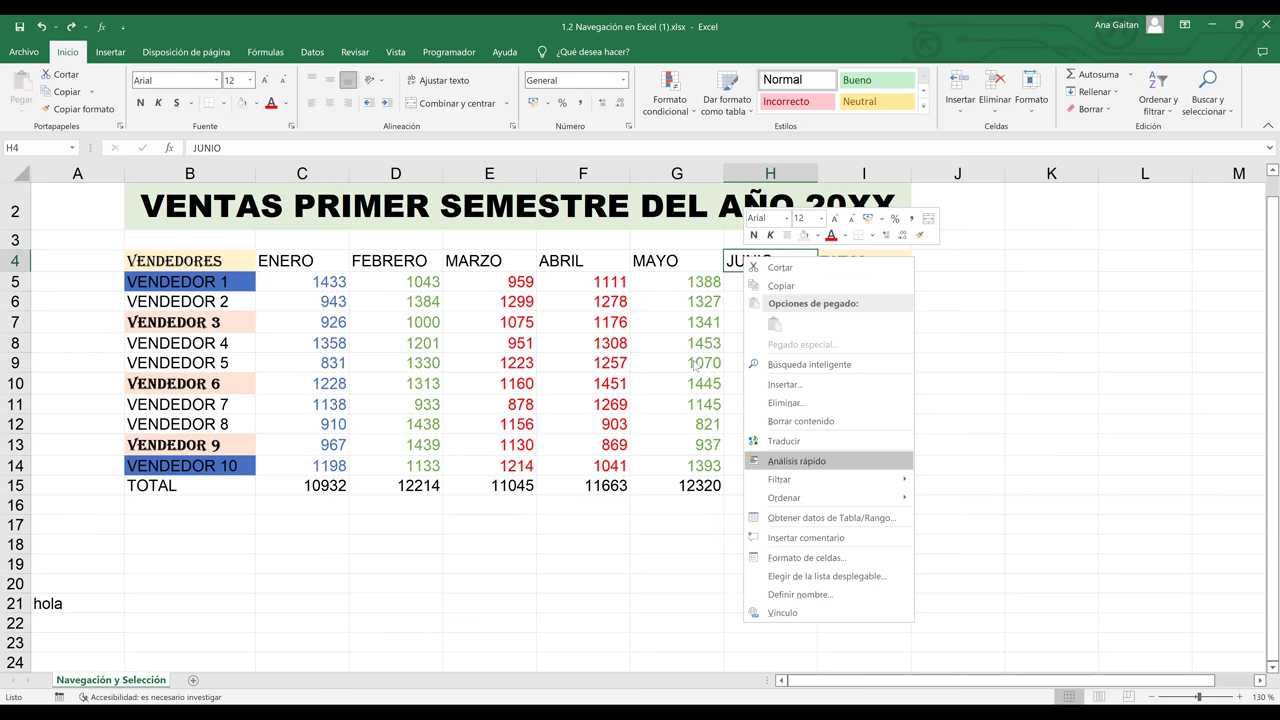
# Compare the context commands available for the entire columns G and I with those of the empty cell J4.
pyautogui.rightClick(686, 176)
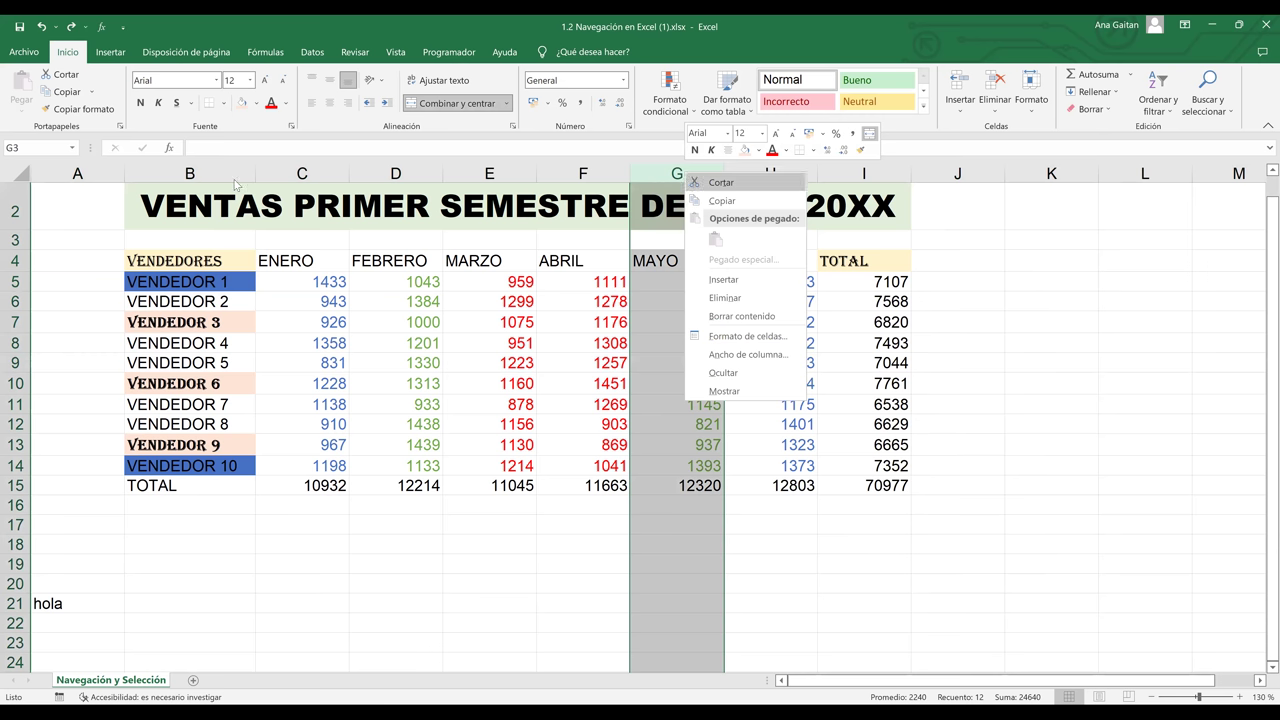
pyautogui.click(874, 254)
pyautogui.click(873, 174)
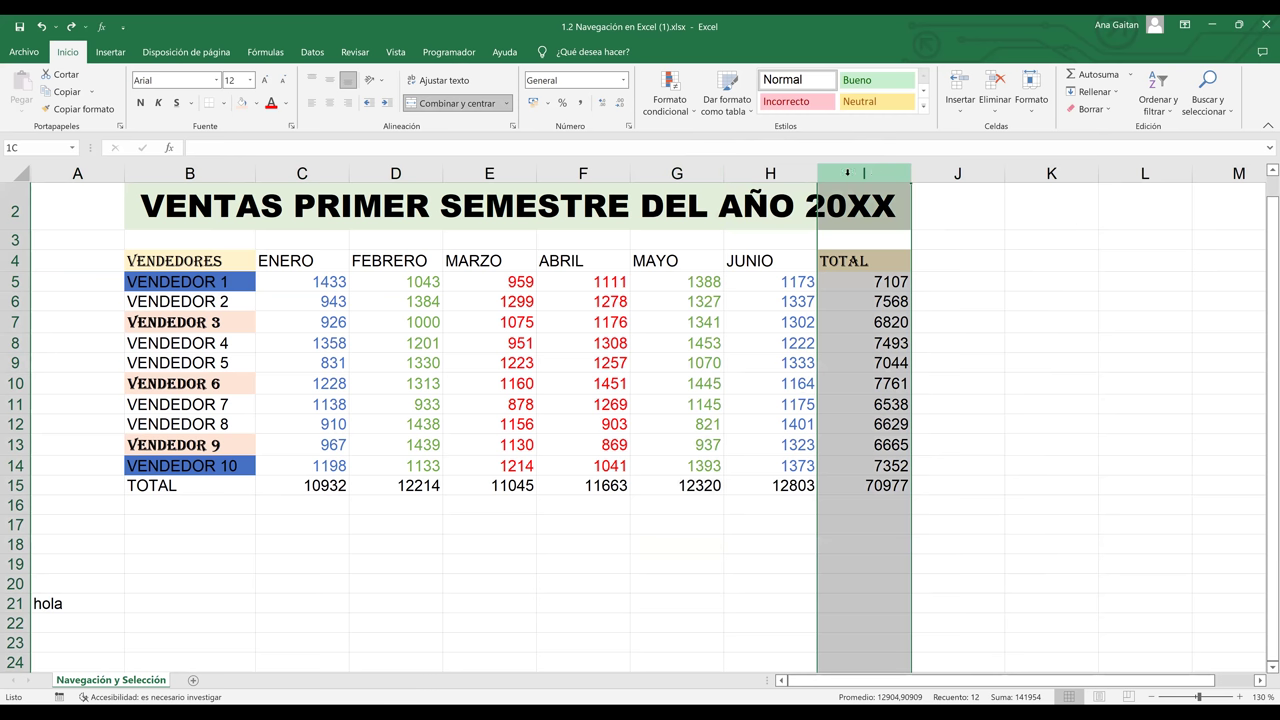
pyautogui.press('Right')
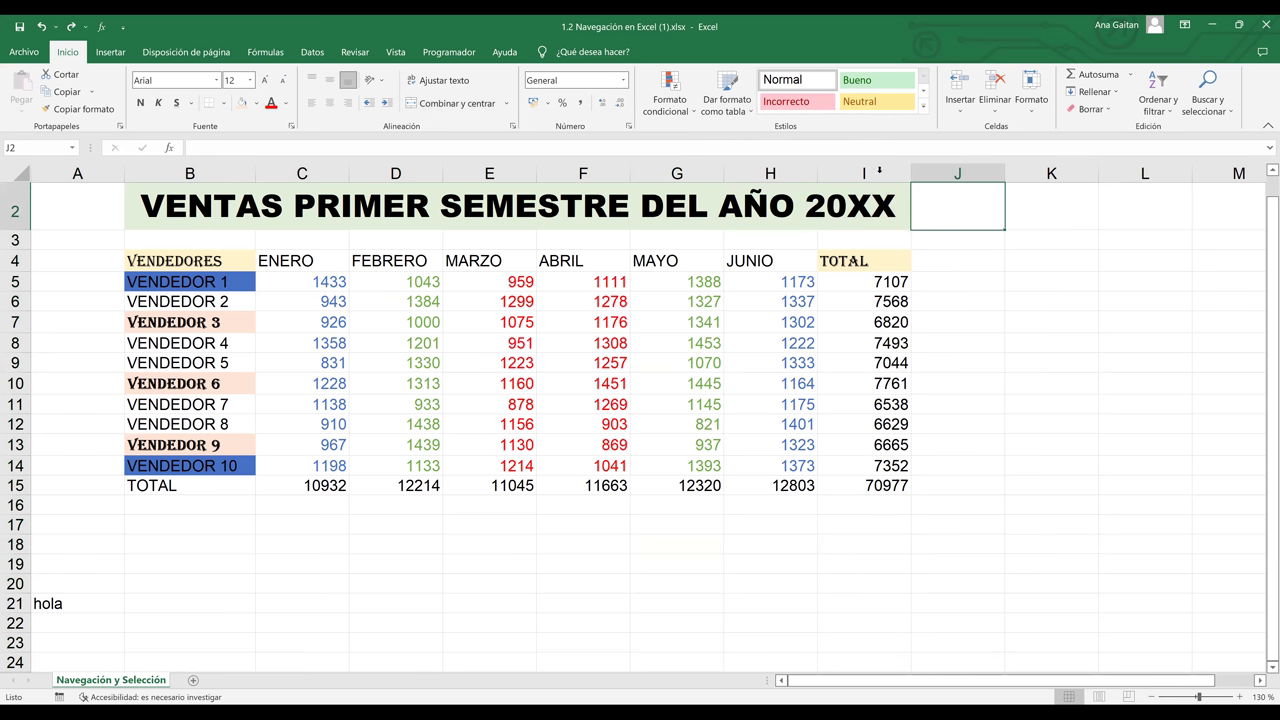
pyautogui.click(877, 172)
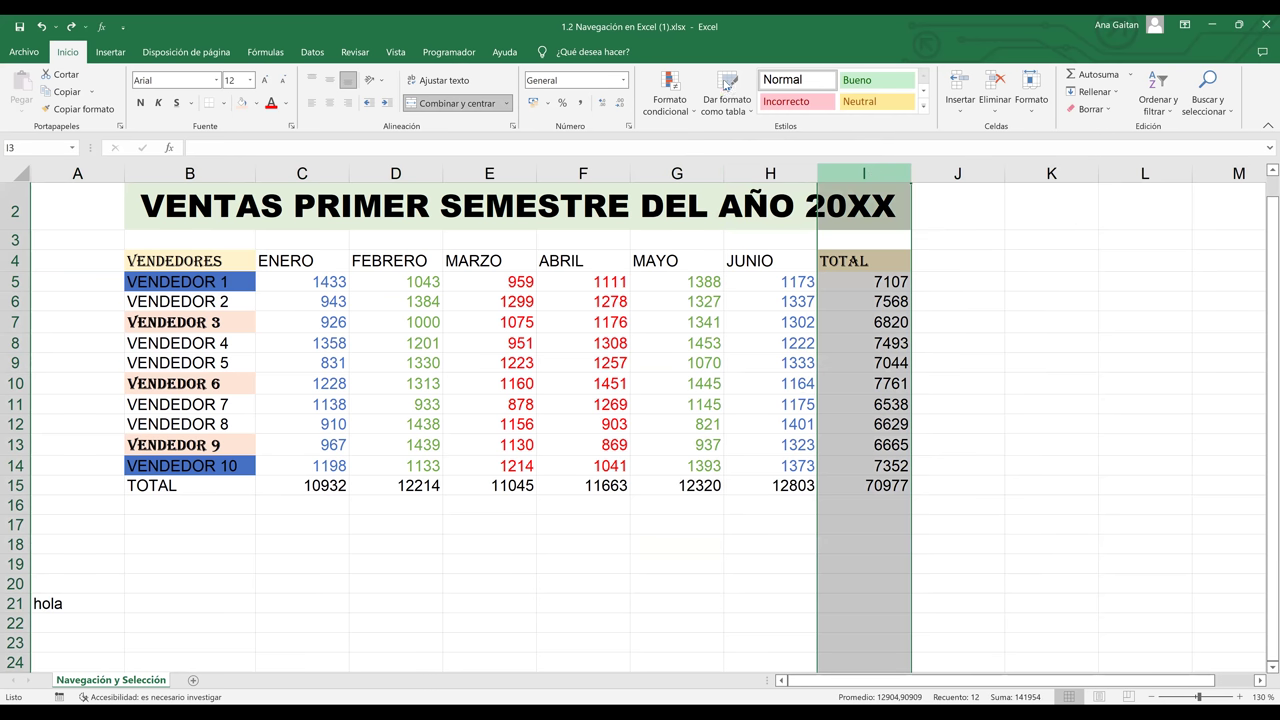
pyautogui.rightClick(873, 173)
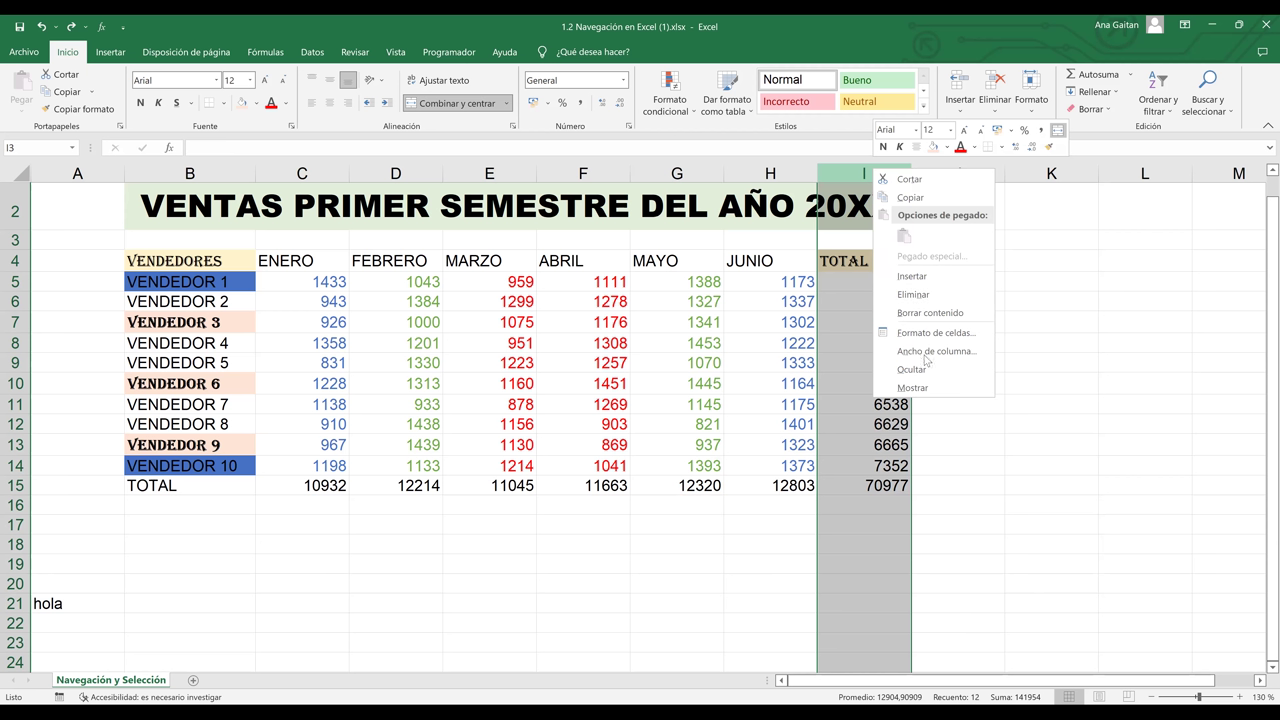
pyautogui.click(777, 258)
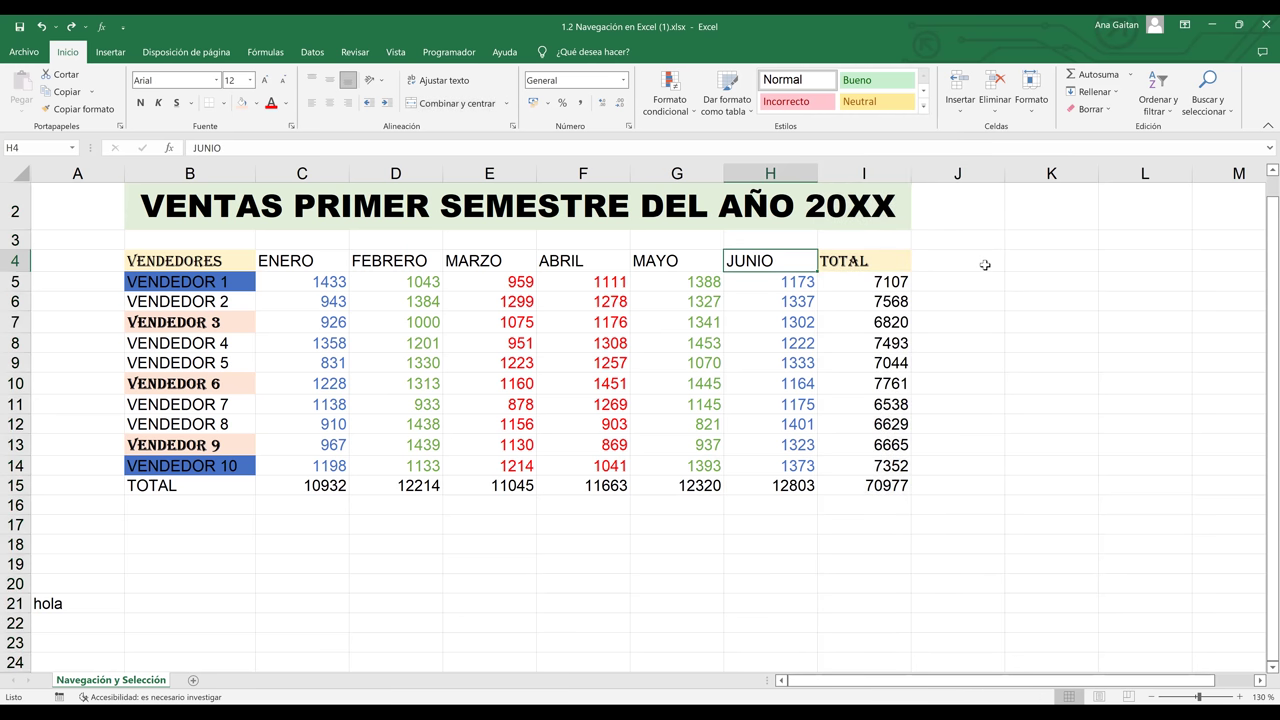
pyautogui.rightClick(985, 265)
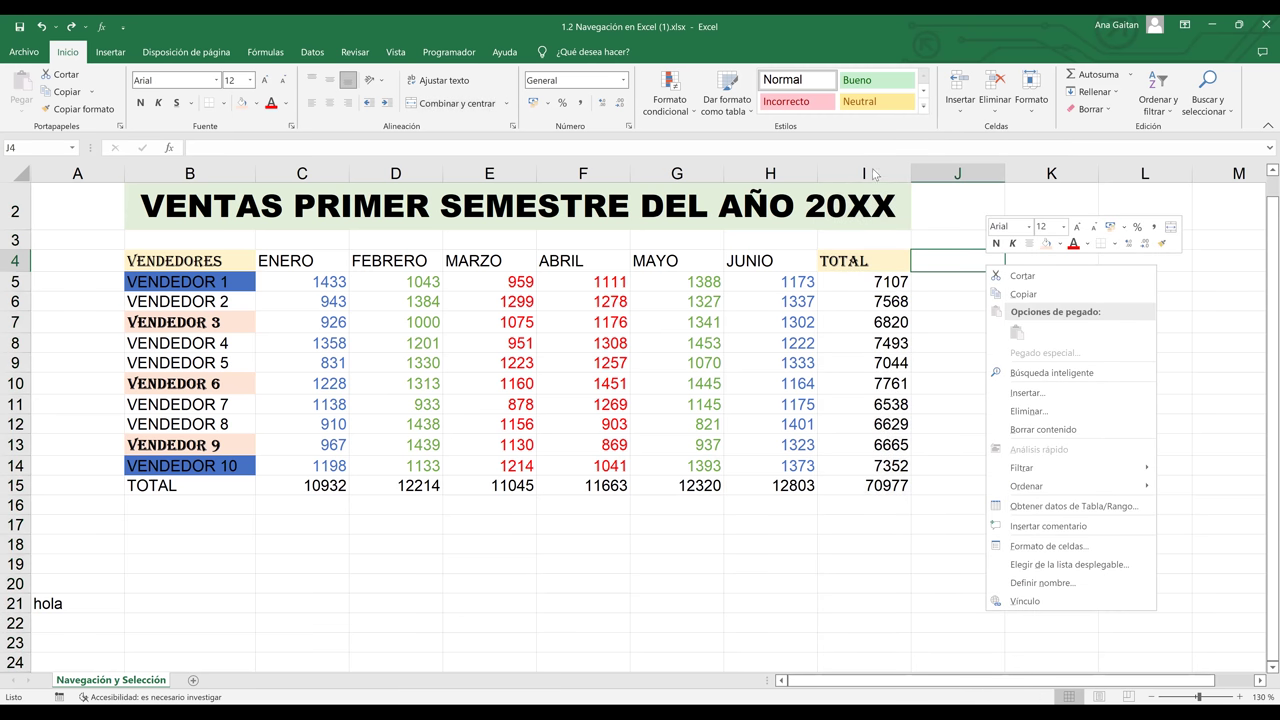
# Delete the entire TOTAL column, column I, and undo the deletion.
pyautogui.rightClick(873, 174)
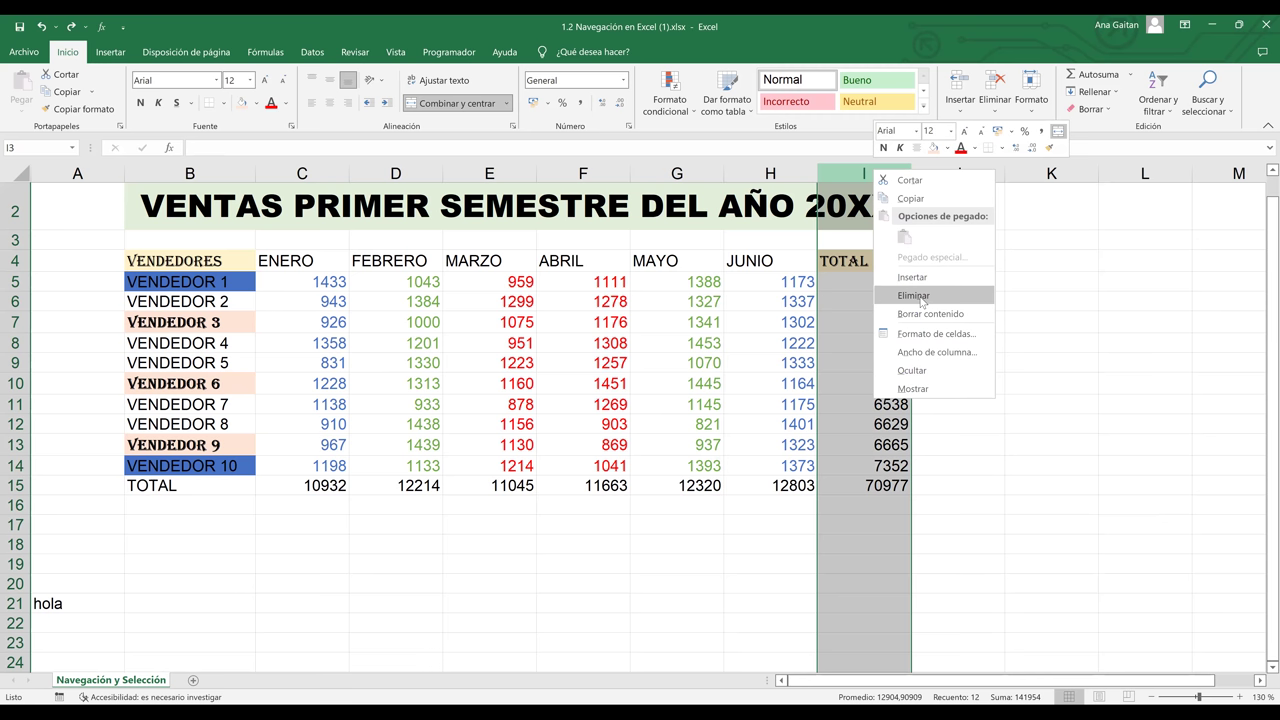
pyautogui.click(914, 296)
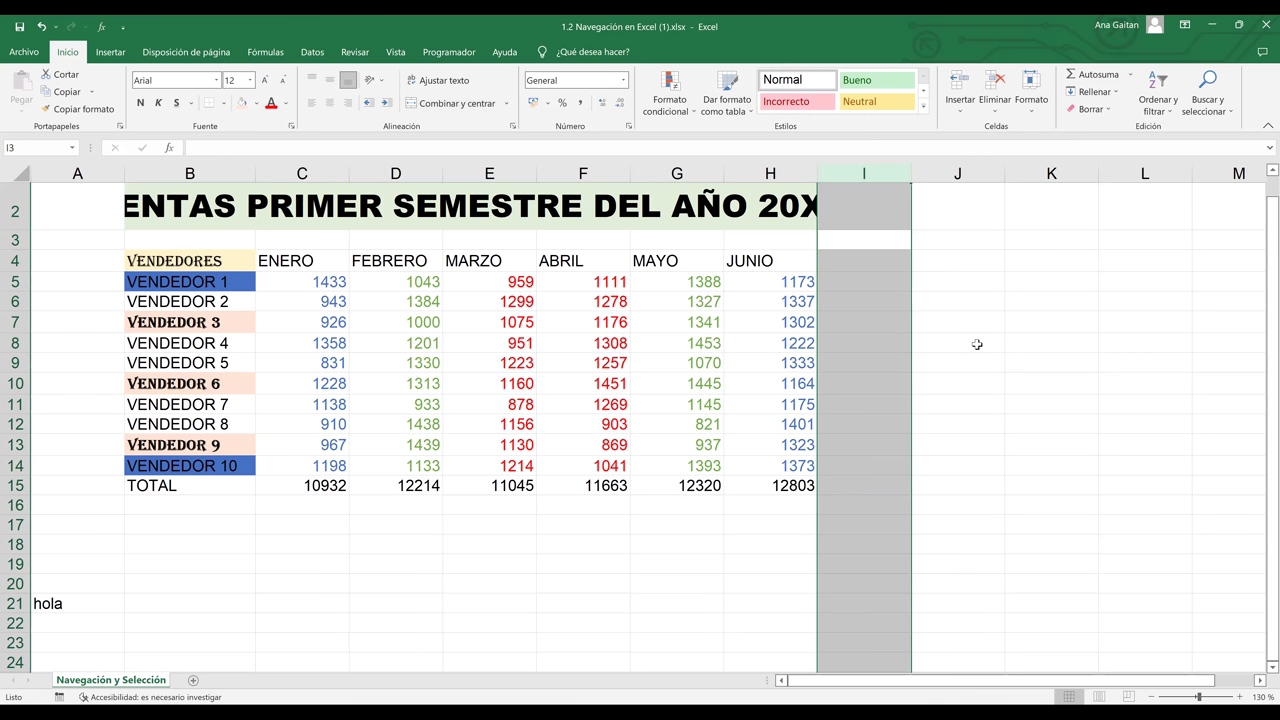
pyautogui.click(977, 344)
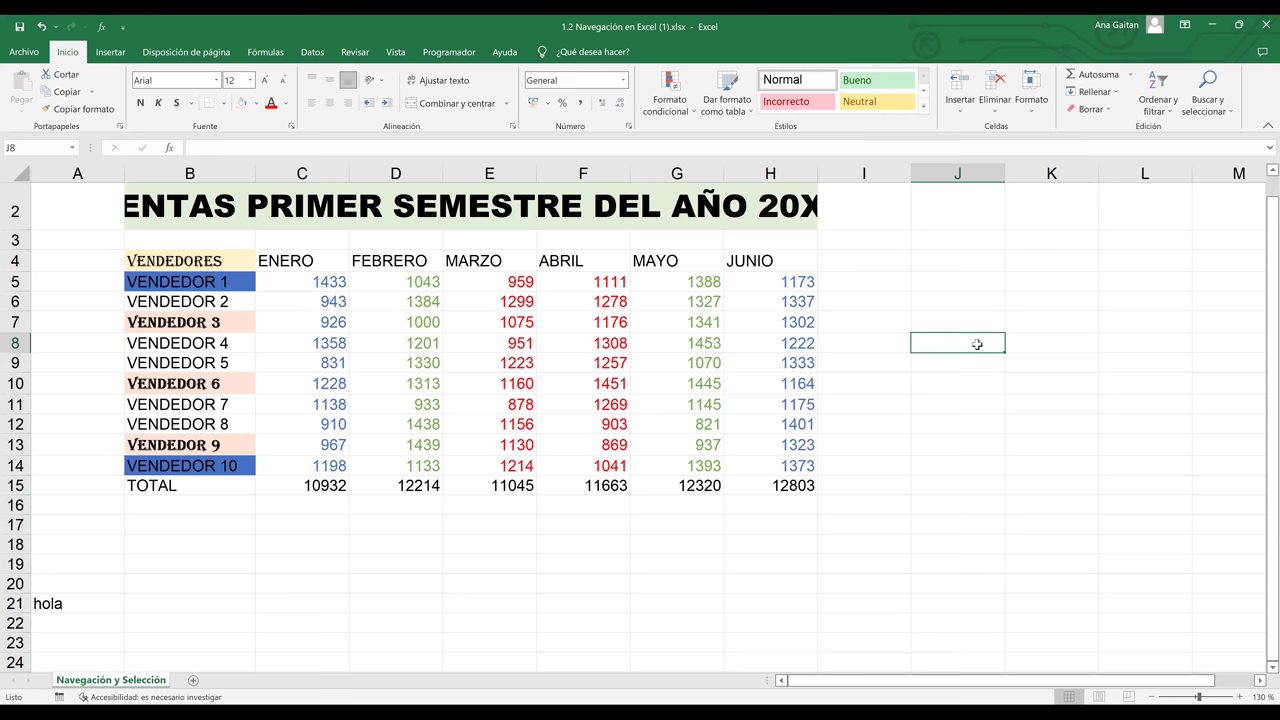
pyautogui.hotkey('ctrl', 'z')
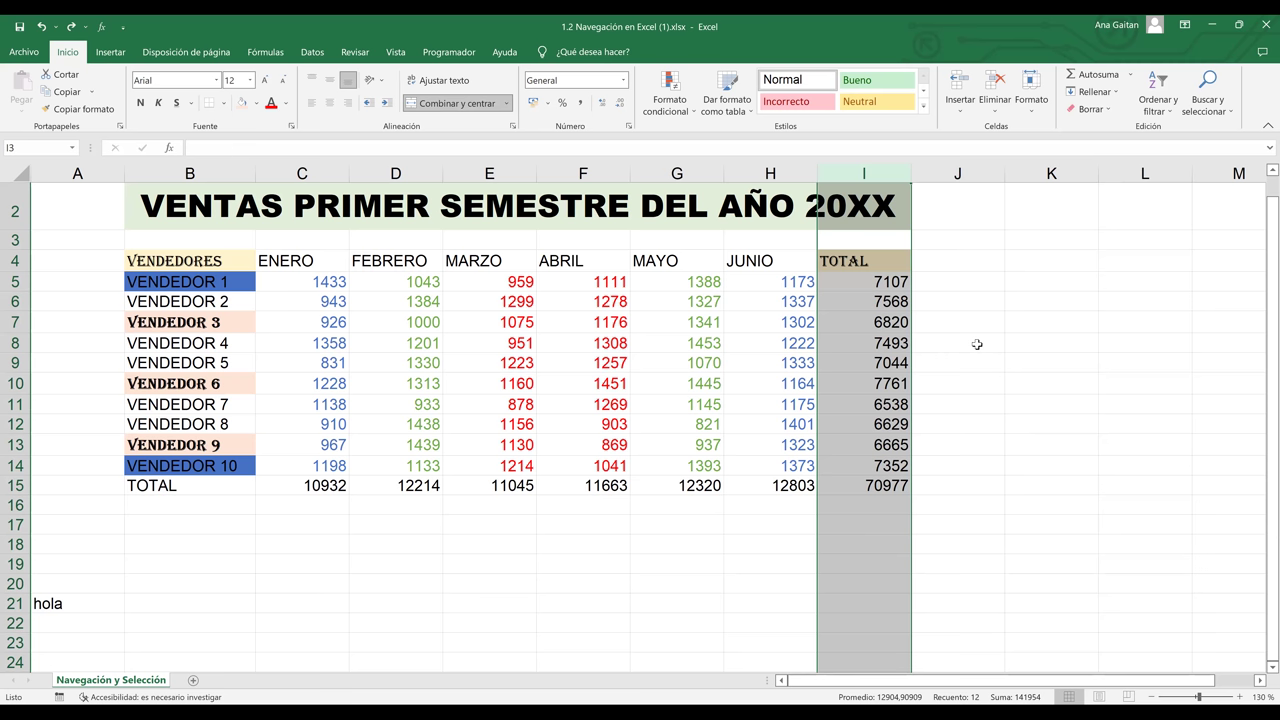
# Delete column I again, undo the deletion, redo it and undo it once more.
pyautogui.hotkey('ctrl', '-')
pyautogui.hotkey('ctrl', '-')
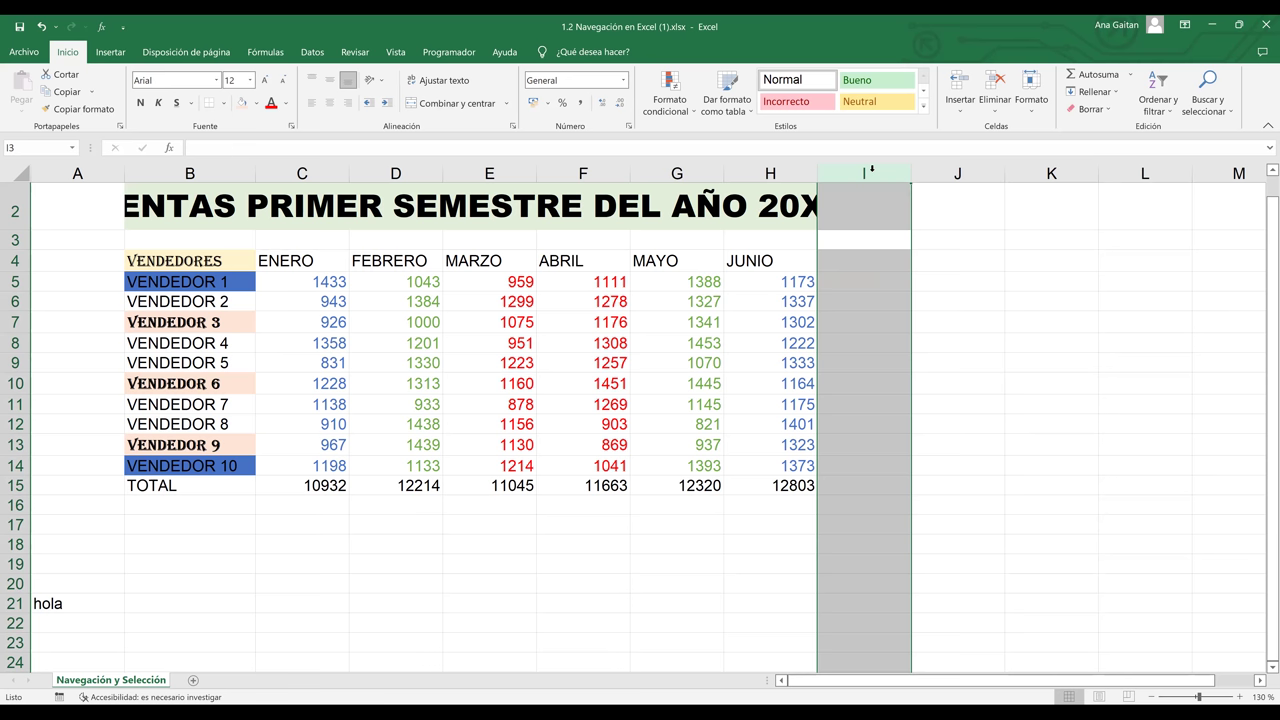
pyautogui.hotkey('ctrl', 'z')
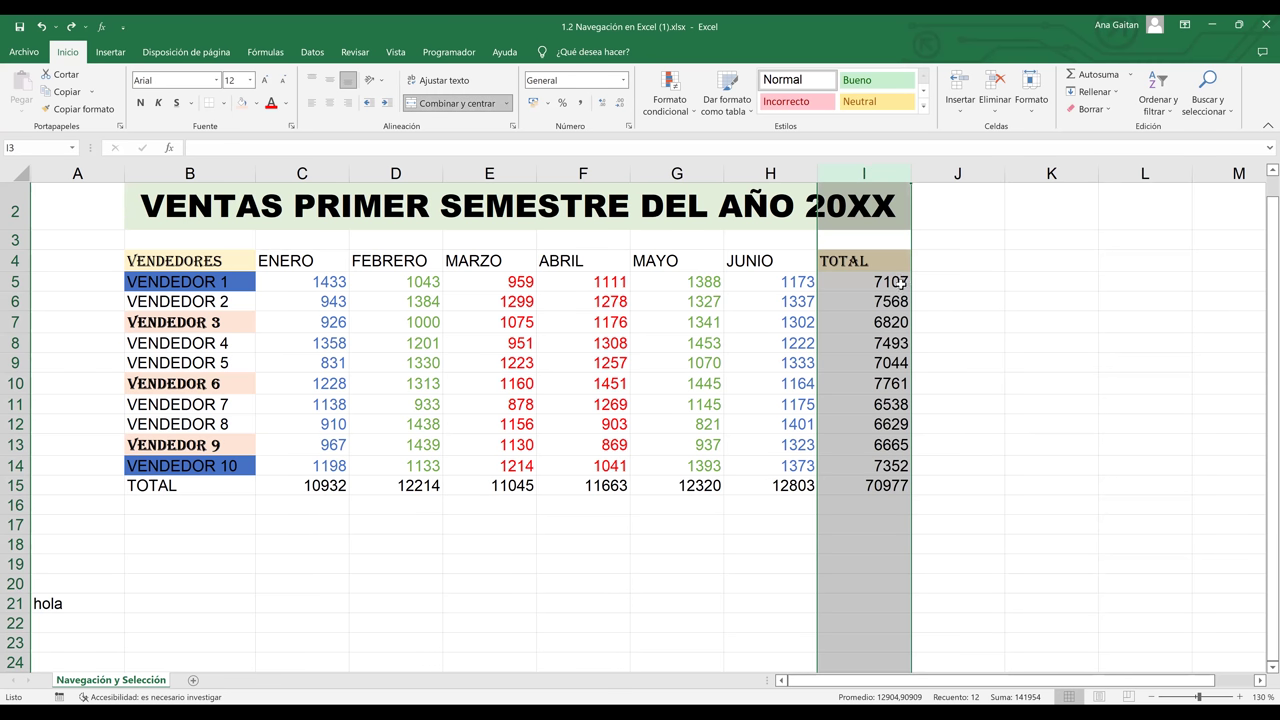
pyautogui.hotkey('ctrl', 'y')
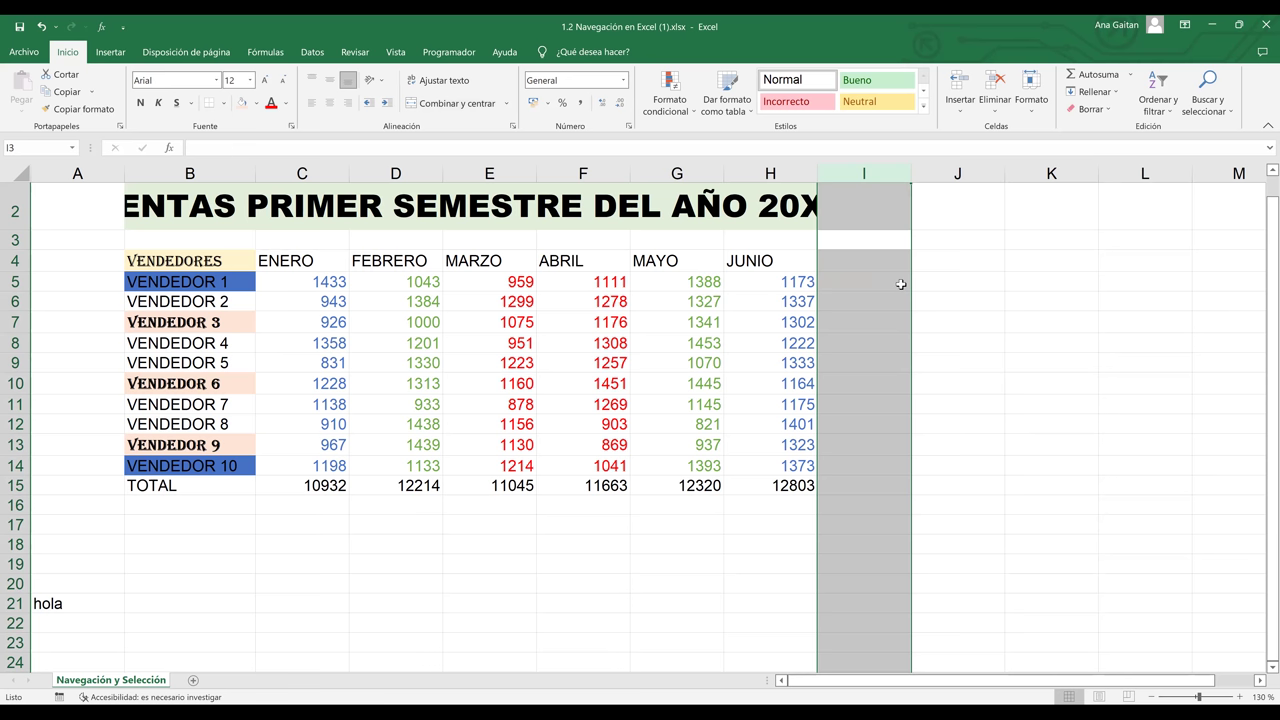
pyautogui.hotkey('ctrl', 'z')
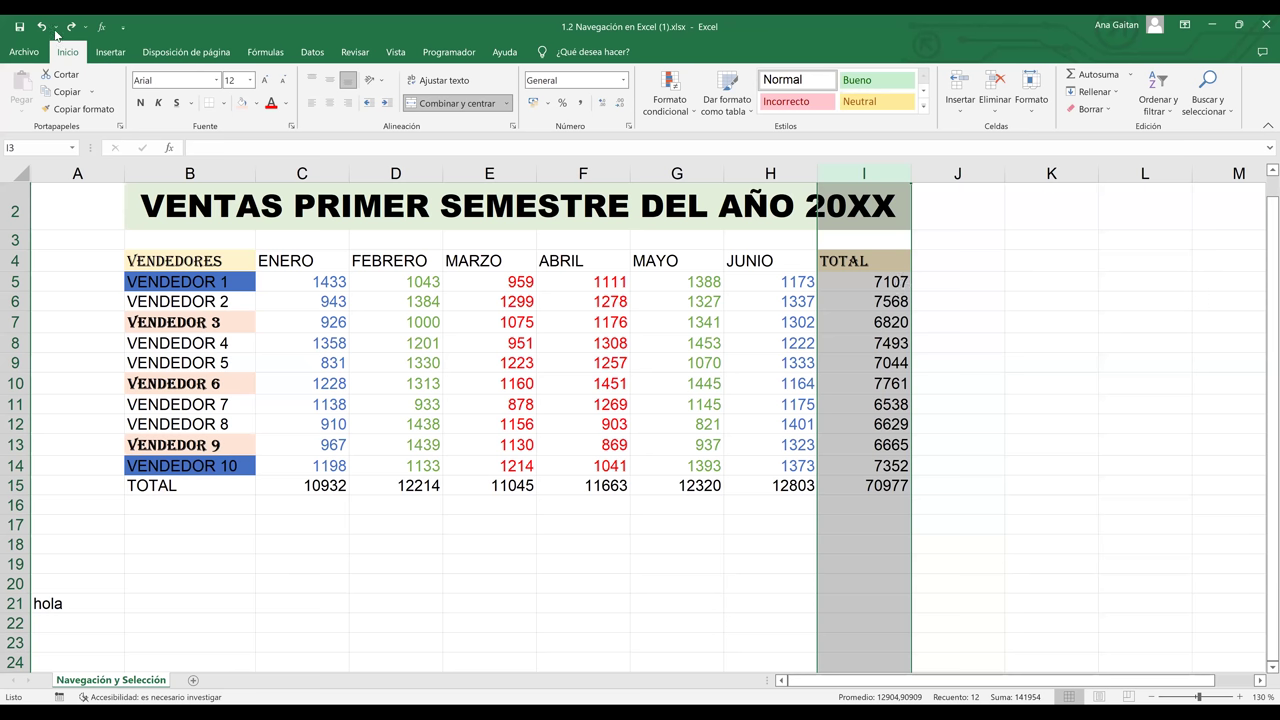
# Redo the deletion of the TOTAL column, check empty cells J12 and I6, and restore the column by undoing.
pyautogui.click(62, 27)
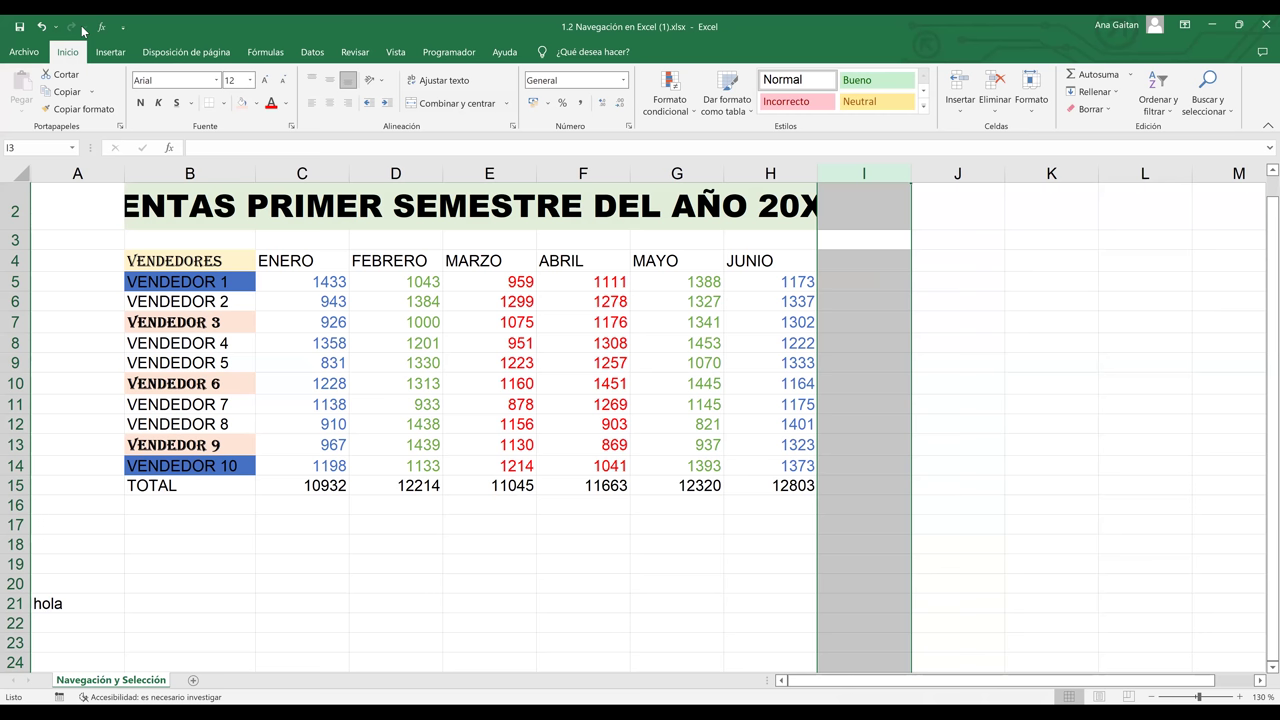
pyautogui.click(920, 418)
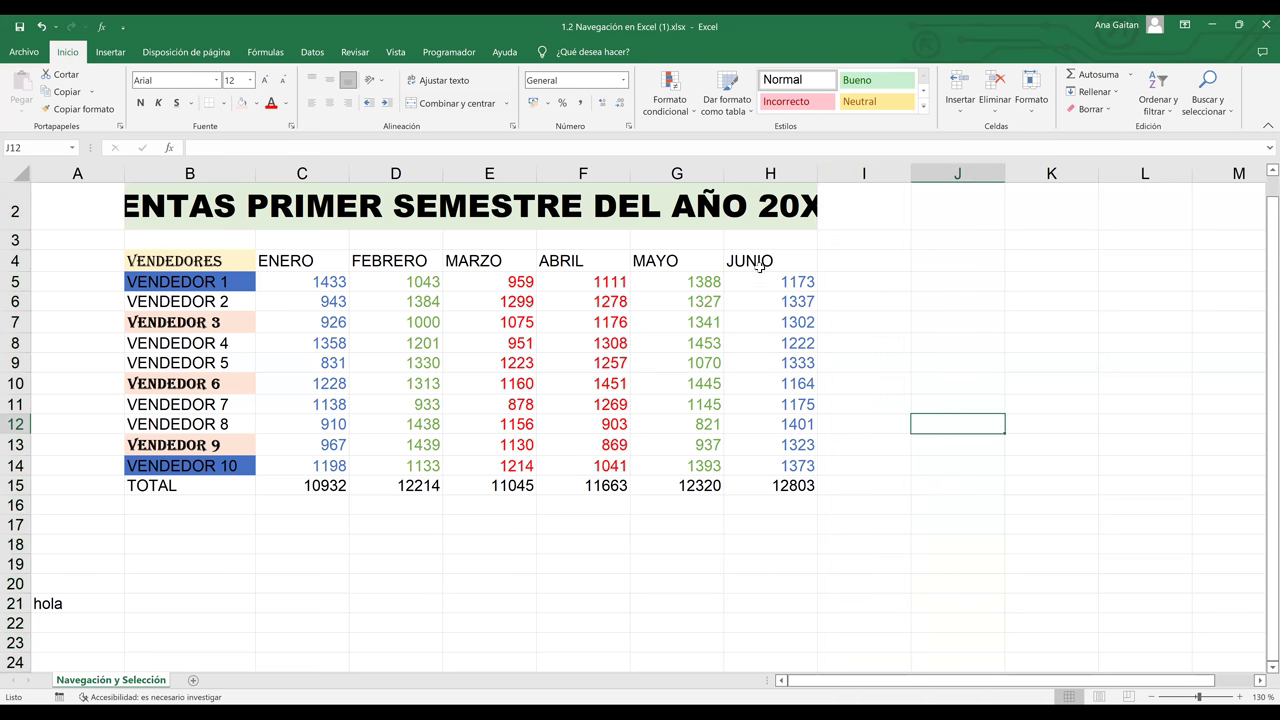
pyautogui.click(893, 302)
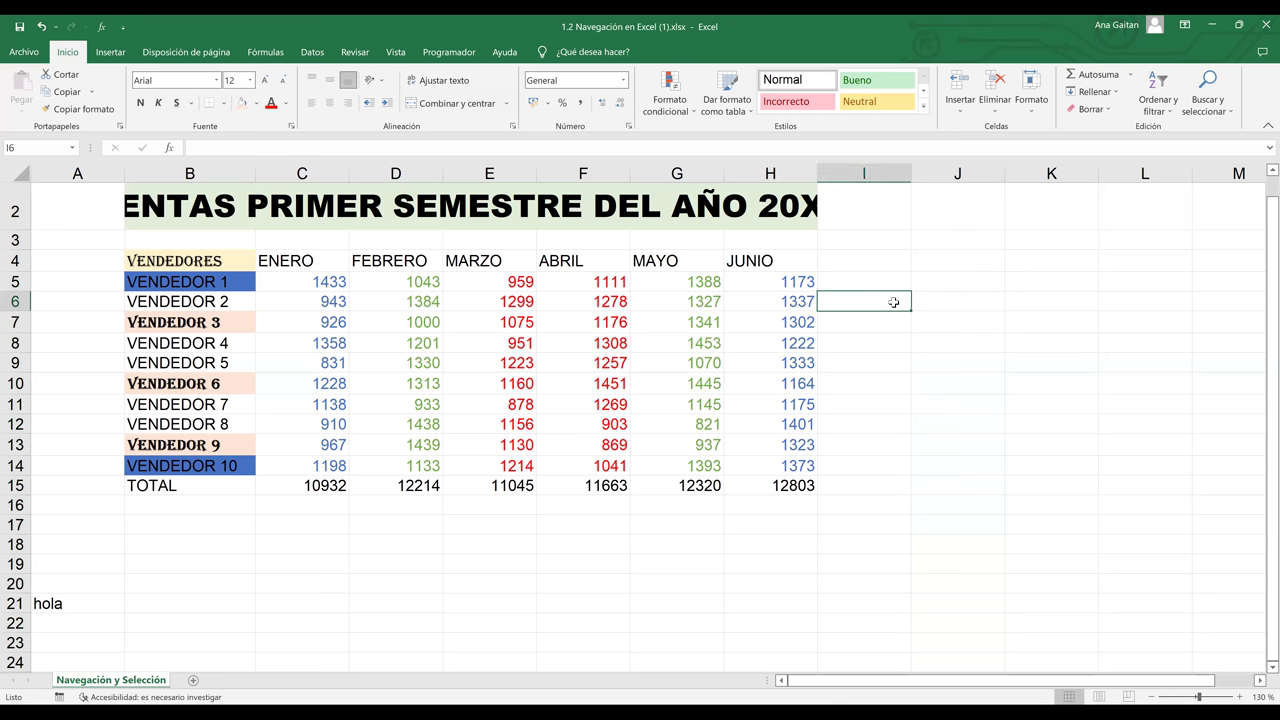
pyautogui.press('F5')
pyautogui.press('Return')
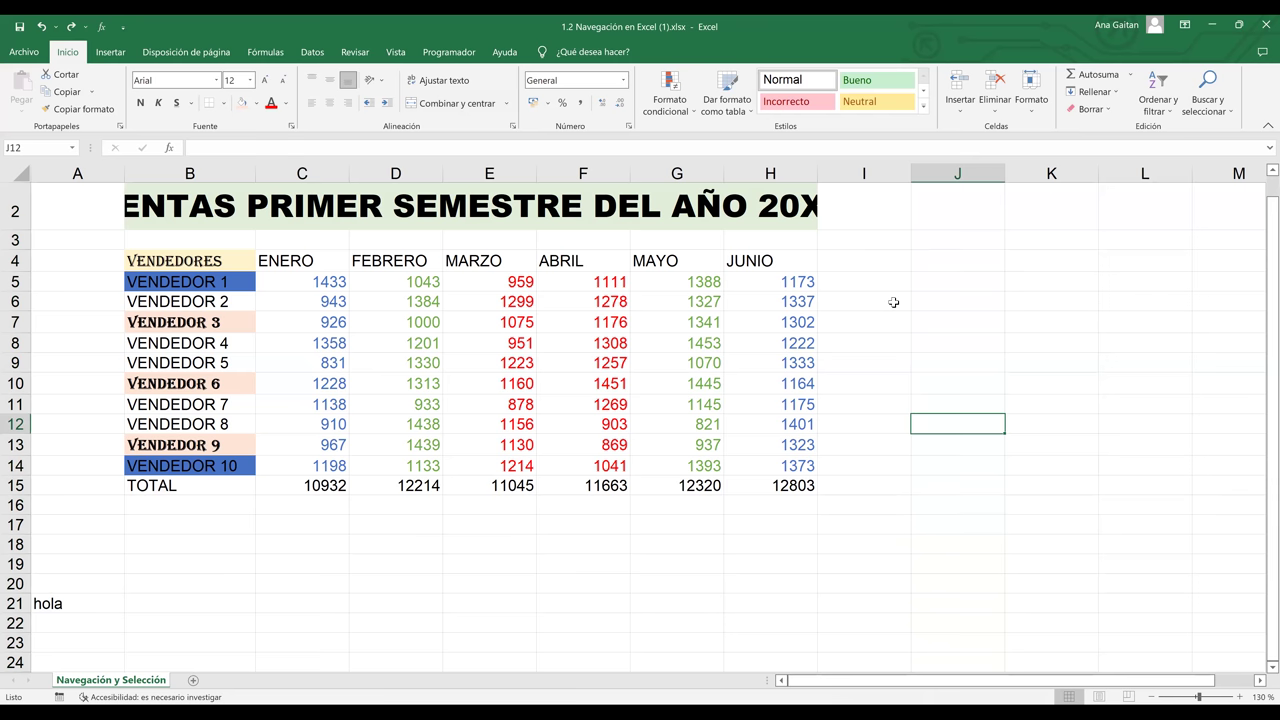
pyautogui.hotkey('ctrl', 'z')
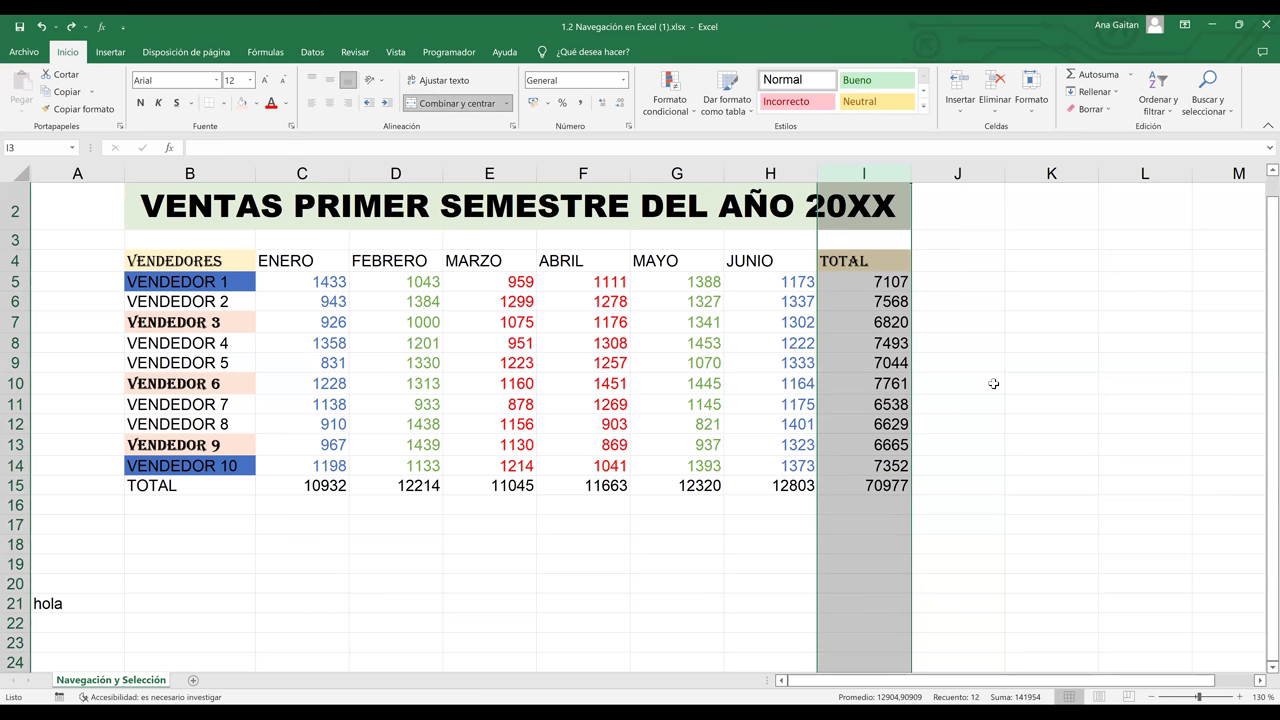
pyautogui.click(993, 383)
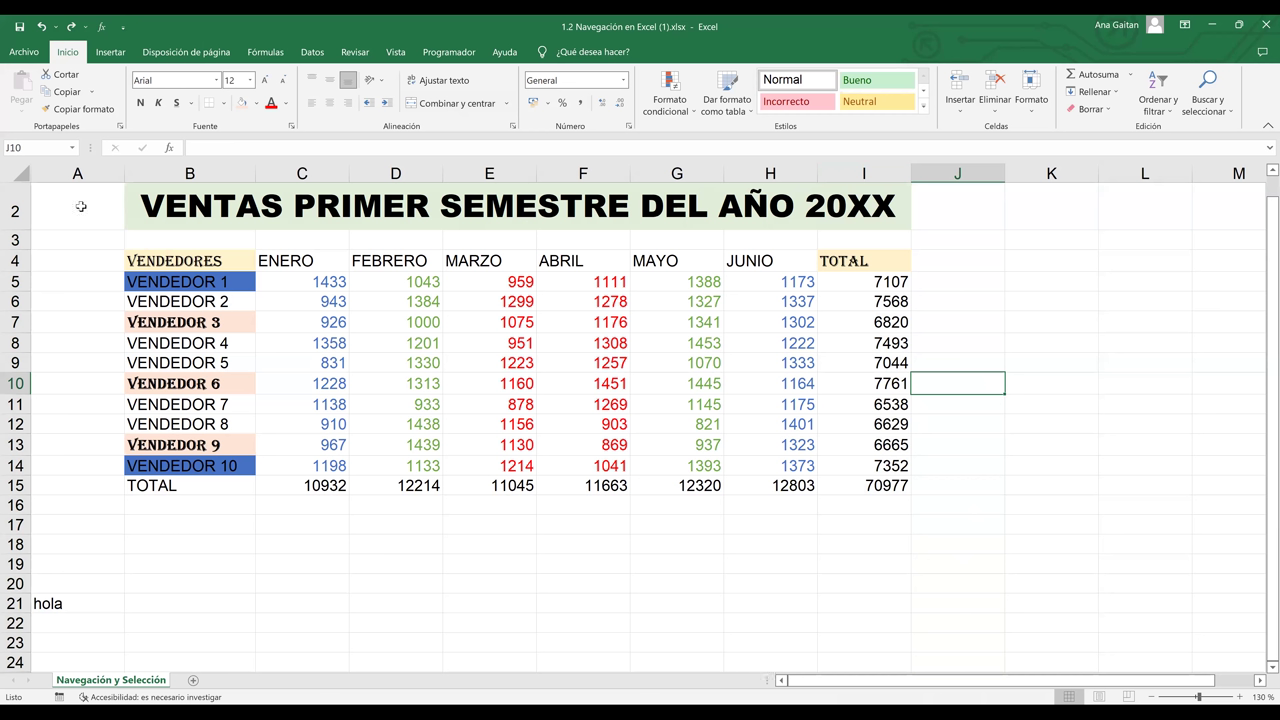
# Select the whole table range B4:I15, from the VENDEDORES header to the grand total cell.
pyautogui.click(119, 261)
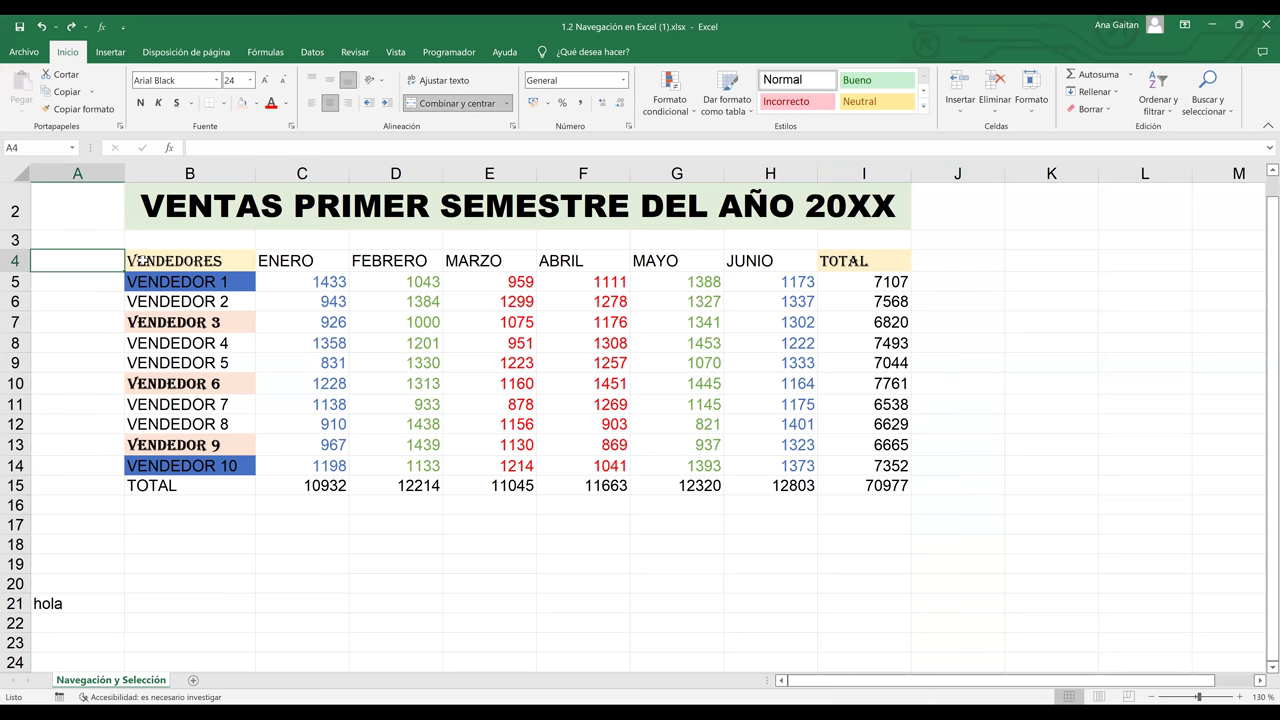
pyautogui.click(141, 259)
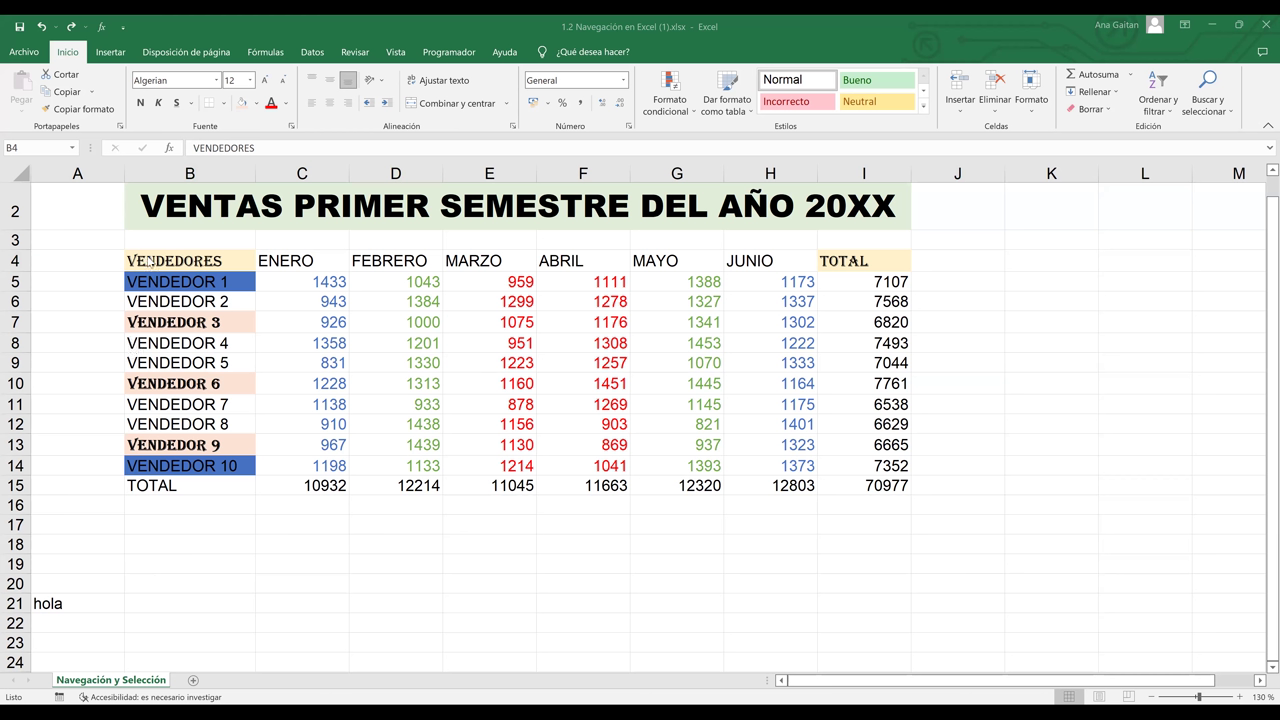
pyautogui.click(146, 257)
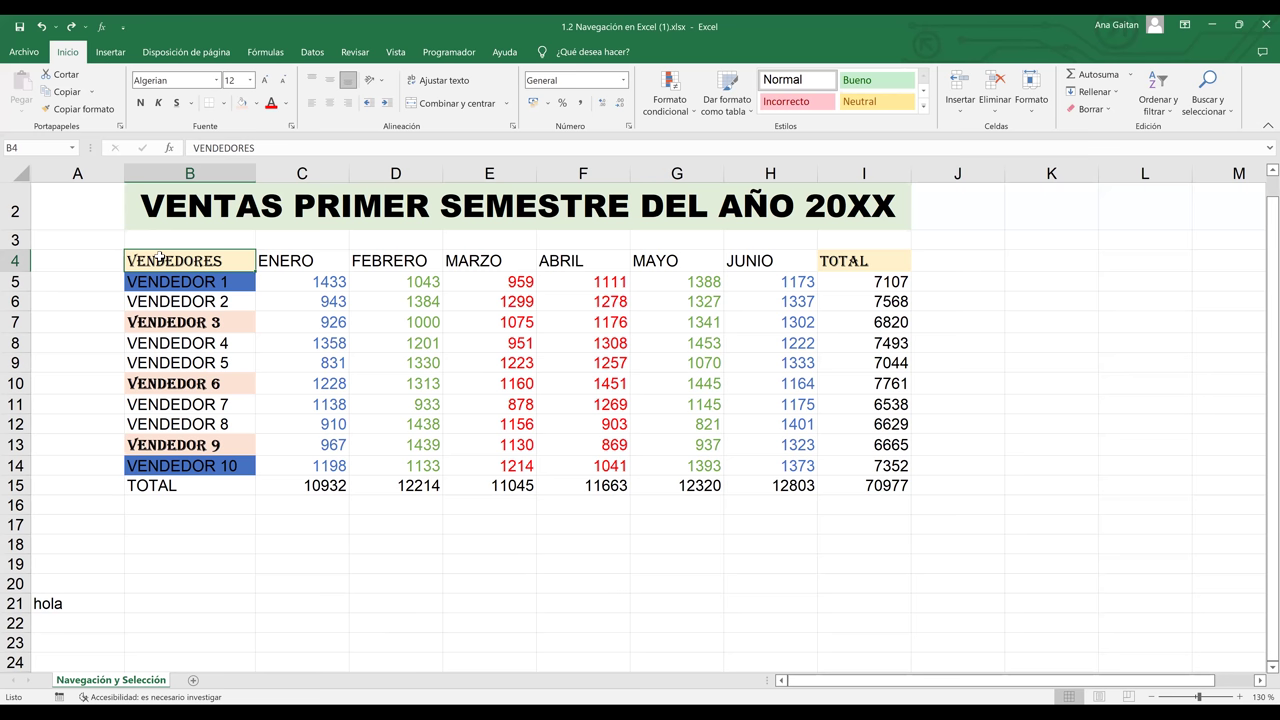
pyautogui.keyDown('shift'); pyautogui.click(842, 439); pyautogui.keyUp('shift')
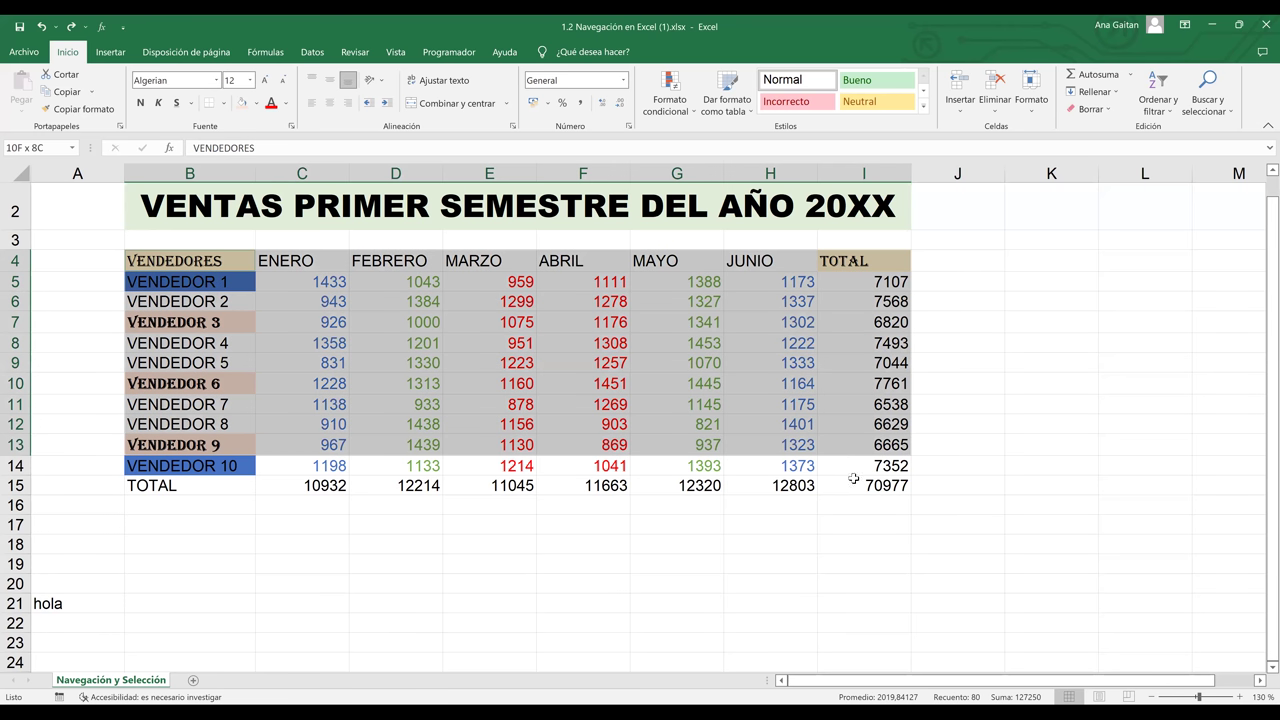
pyautogui.keyDown('shift'); pyautogui.click(854, 484); pyautogui.keyUp('shift')
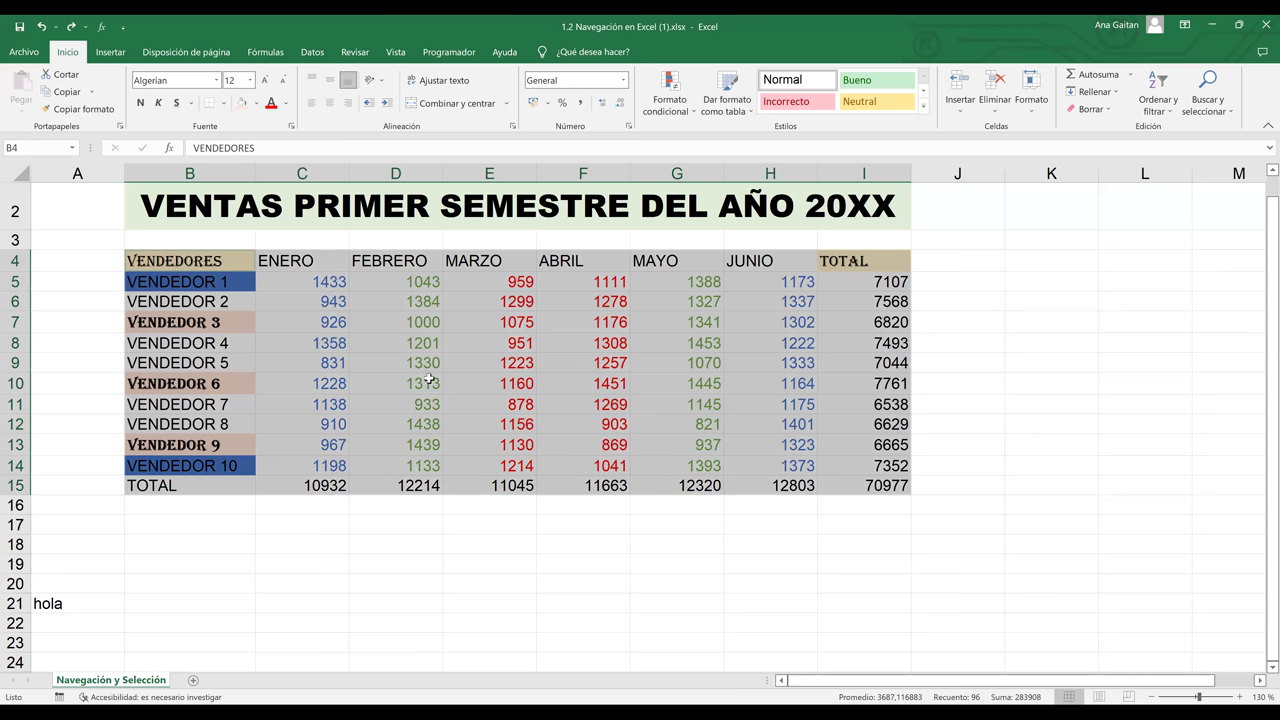
# Reselect the table range B4:I15, apply a light gold fill to it and deselect it.
pyautogui.click(212, 256)
pyautogui.keyDown('ctrl'); pyautogui.click(396, 383); pyautogui.keyUp('ctrl')
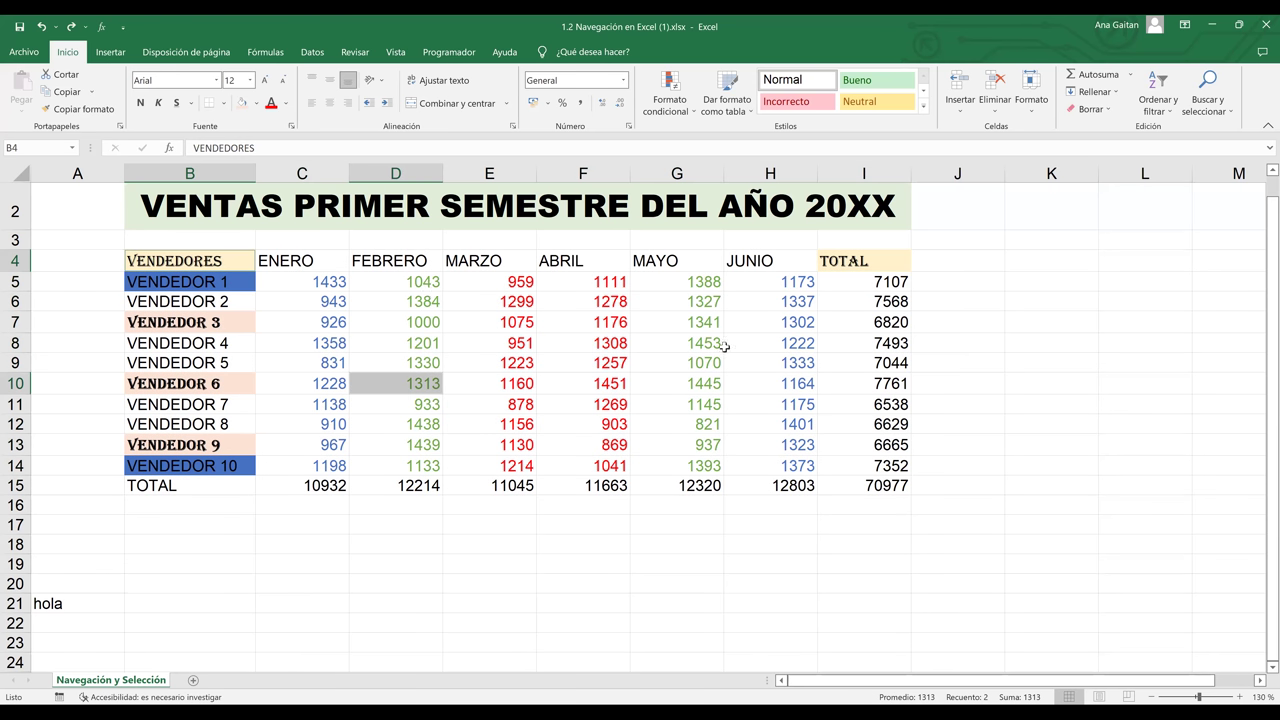
pyautogui.keyDown('shift'); pyautogui.click(852, 508); pyautogui.keyUp('shift')
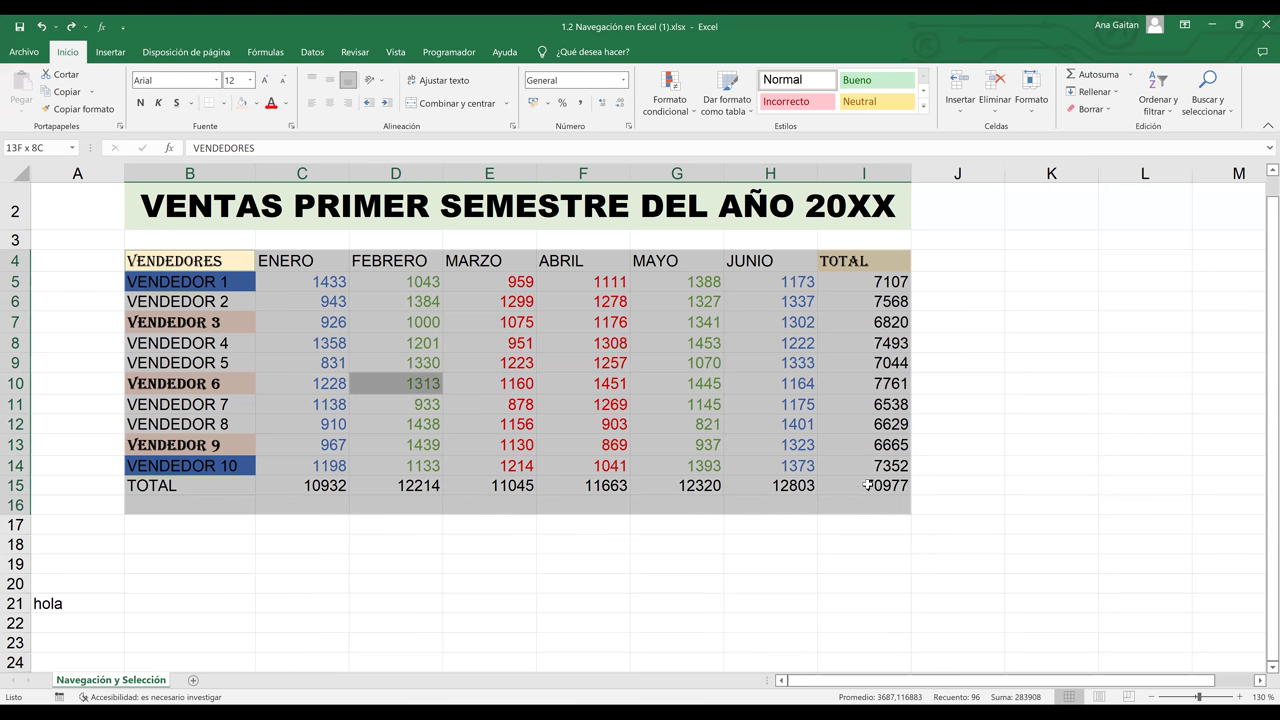
pyautogui.moveTo(867, 485); pyautogui.dragTo(867, 485)
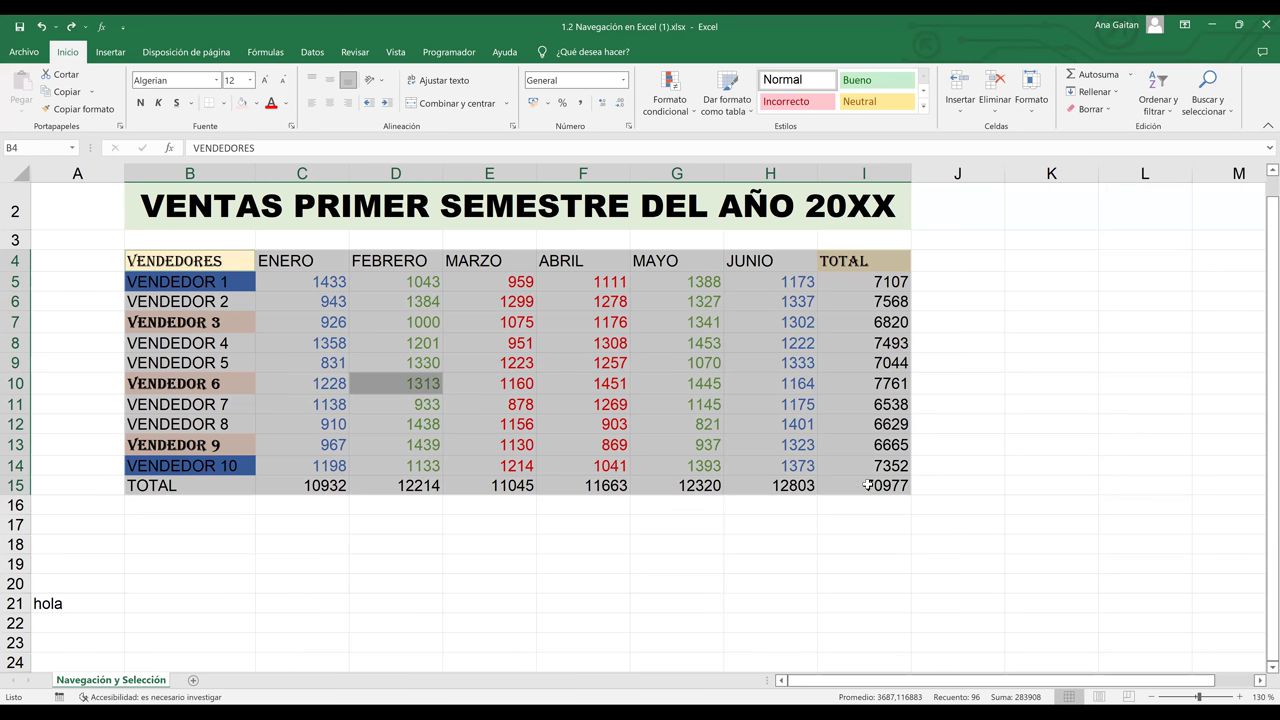
pyautogui.click(257, 104)
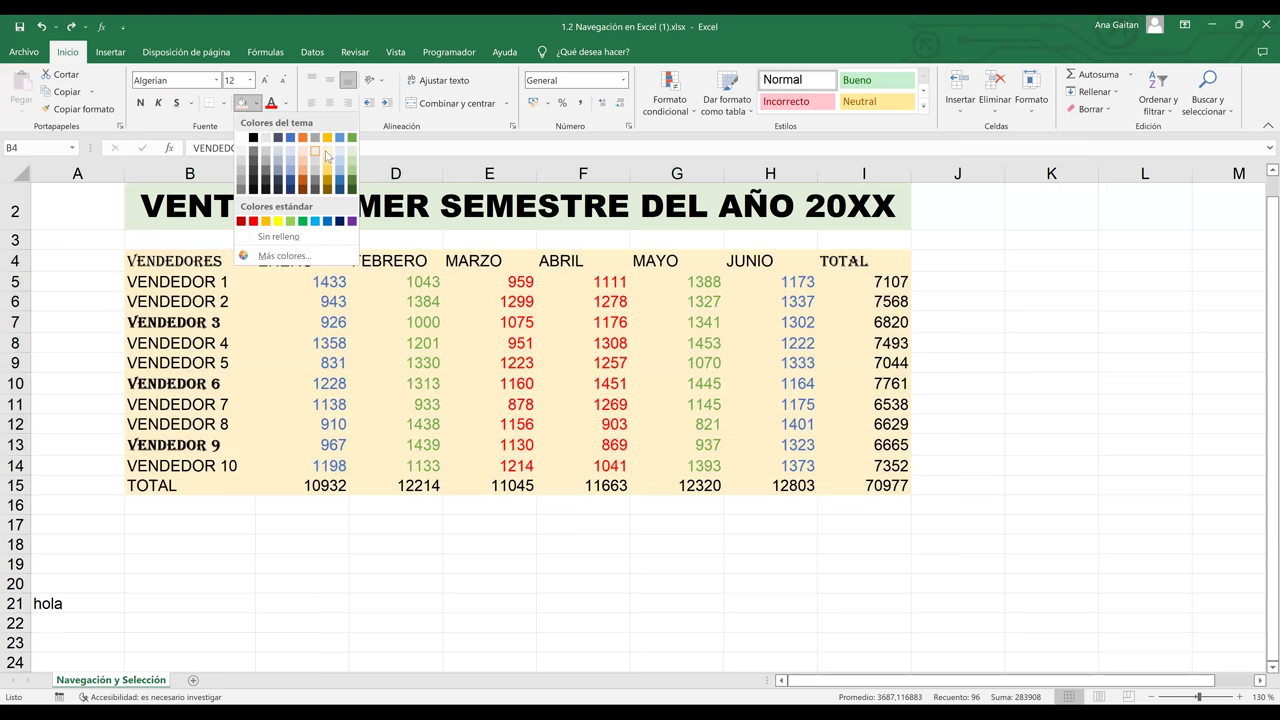
pyautogui.click(468, 518)
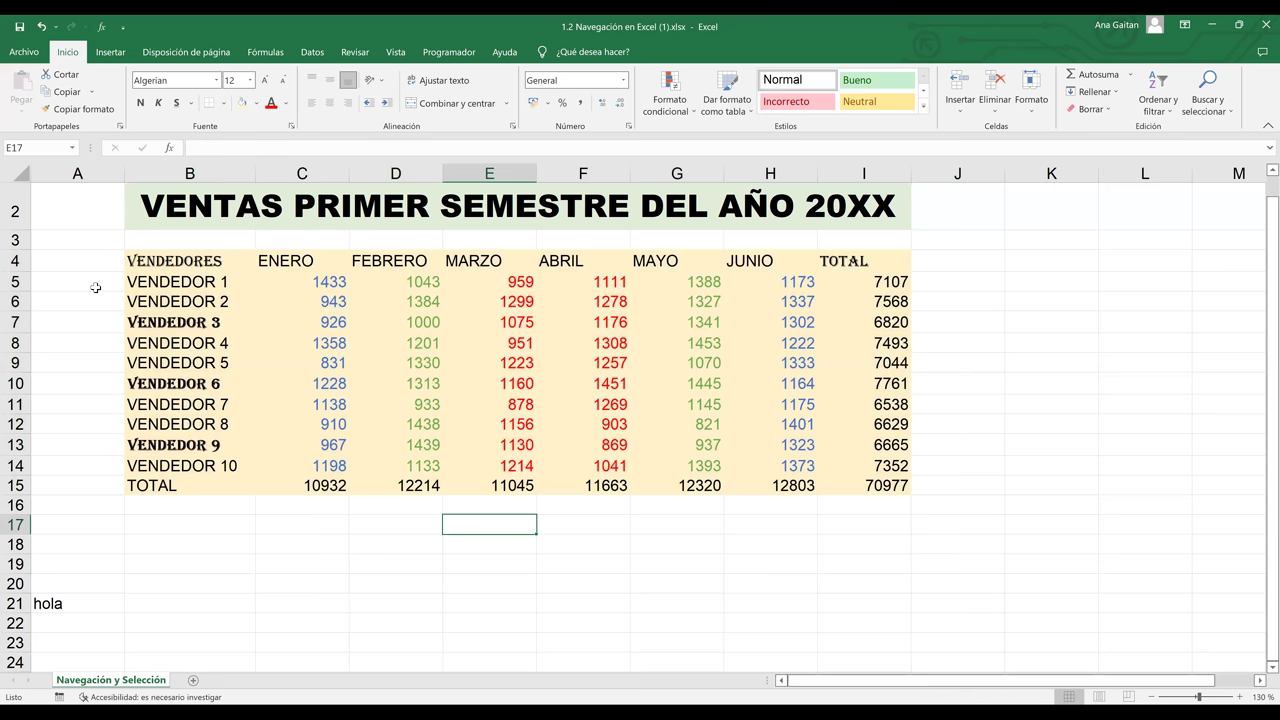
# Select the VENDEDORES header and cell C7, and jump from C7 back to the header cell B4 at the table's corner.
pyautogui.click(187, 261)
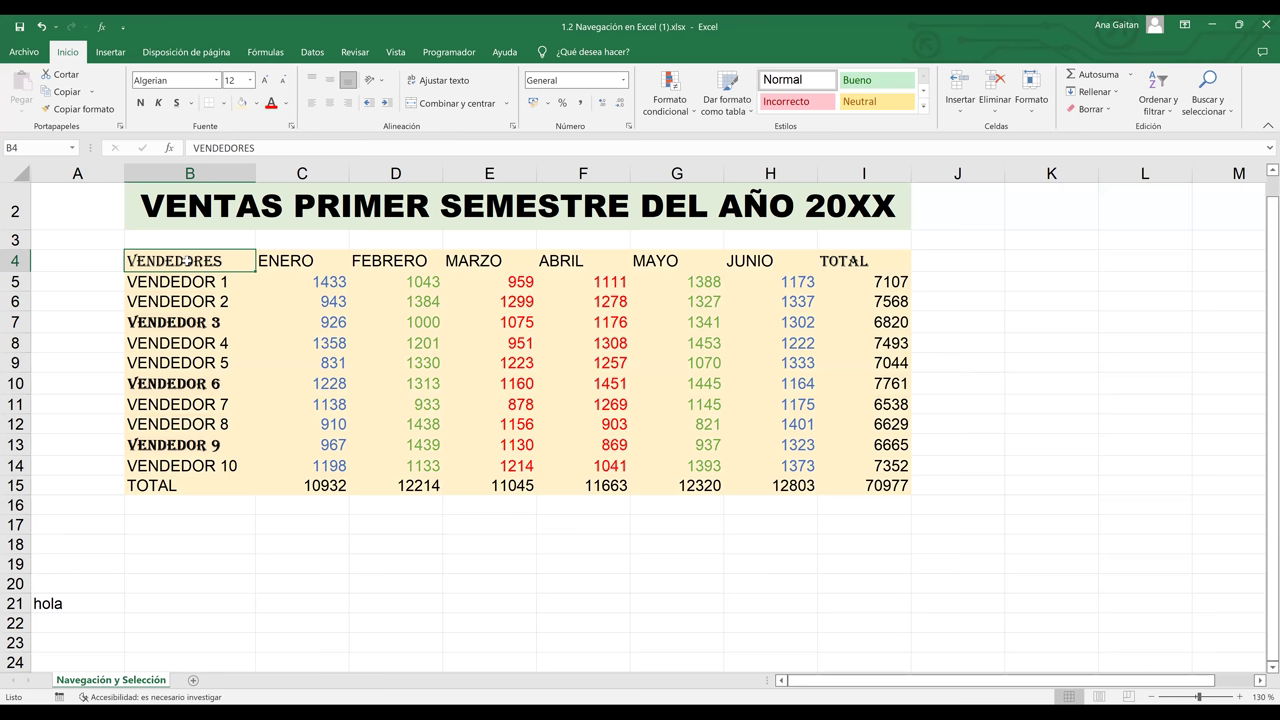
pyautogui.click(280, 322)
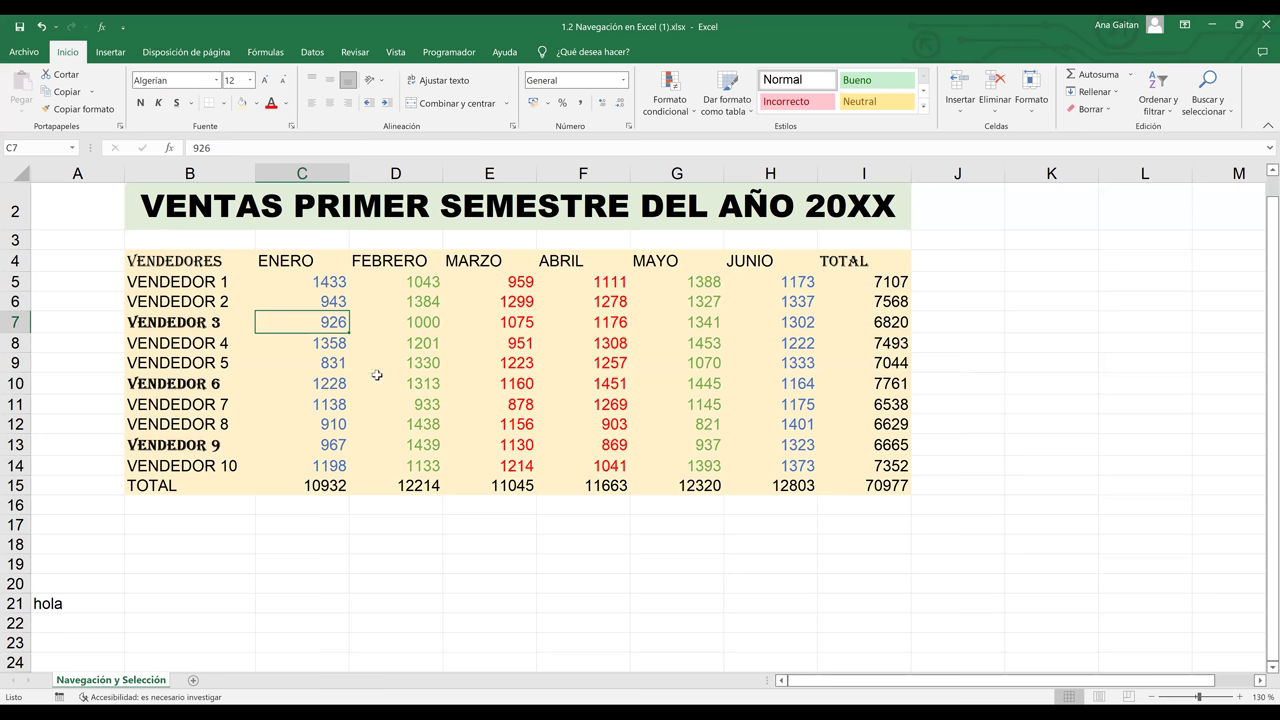
pyautogui.hotkey('ctrl', 'Up')
pyautogui.hotkey('ctrl', 'Left')
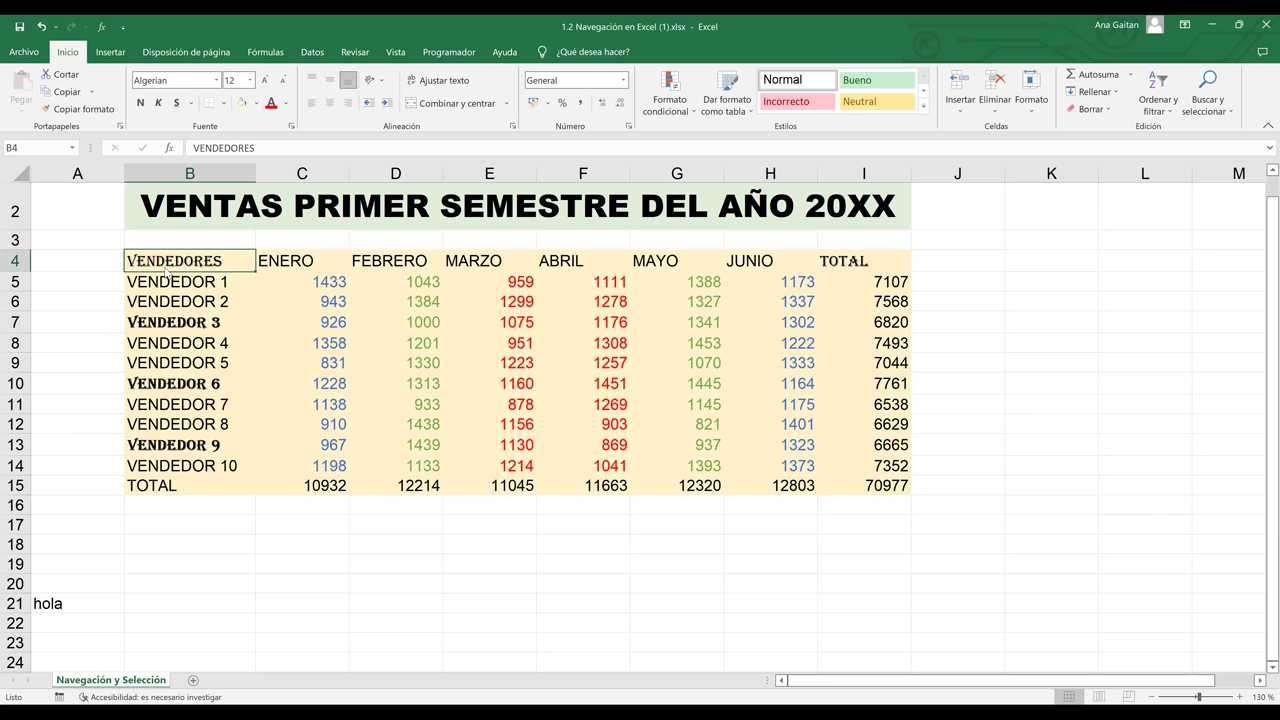
pyautogui.hotkey('ctrl', 'o')
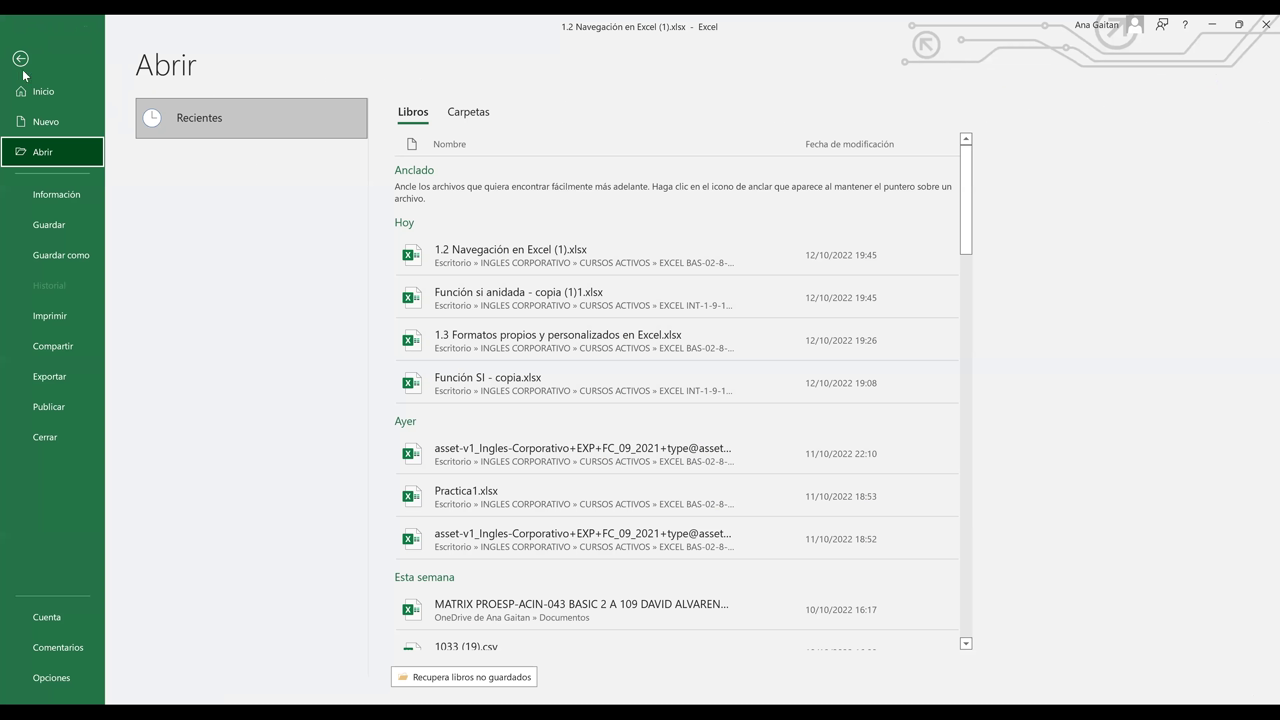
pyautogui.press('Escape')
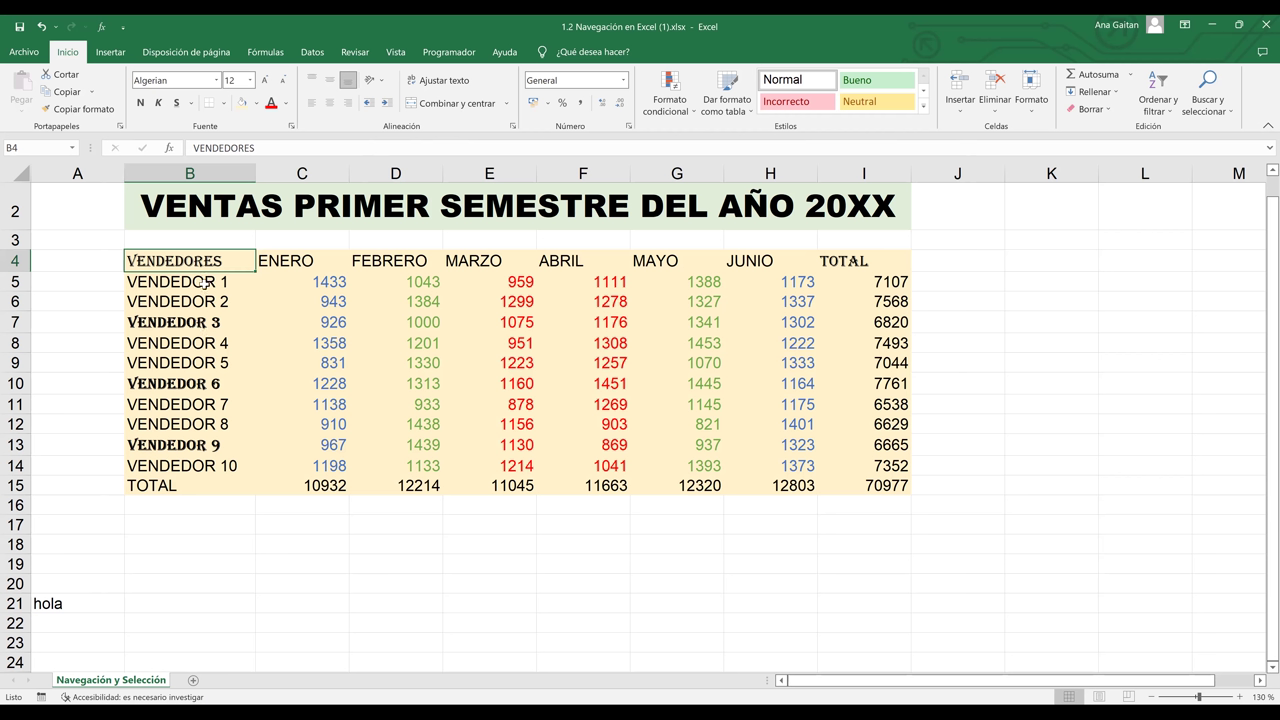
# Extend the selection from B4 over the whole table B4:I15, apply a light blue fill and deselect it.
pyautogui.press('Down')
pyautogui.press('Up')
pyautogui.hotkey('ctrl', 'shift', 'Down')
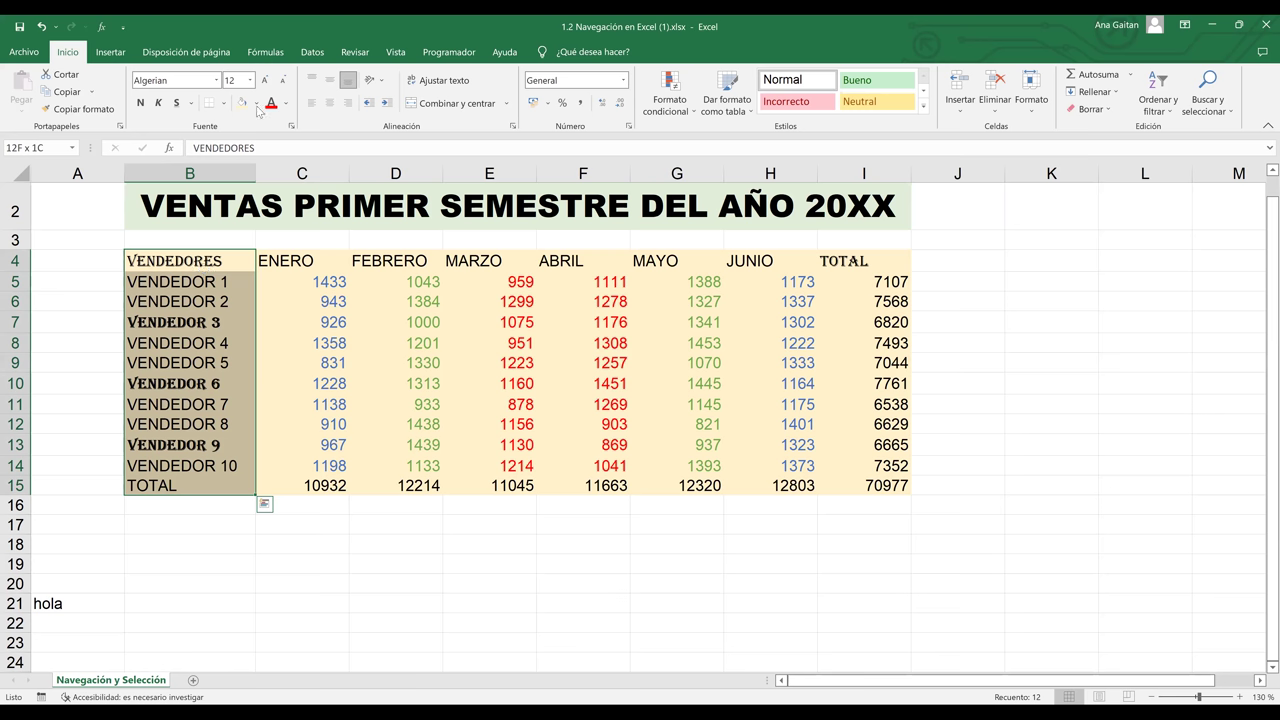
pyautogui.hotkey('ctrl', 'shift', 'Right')
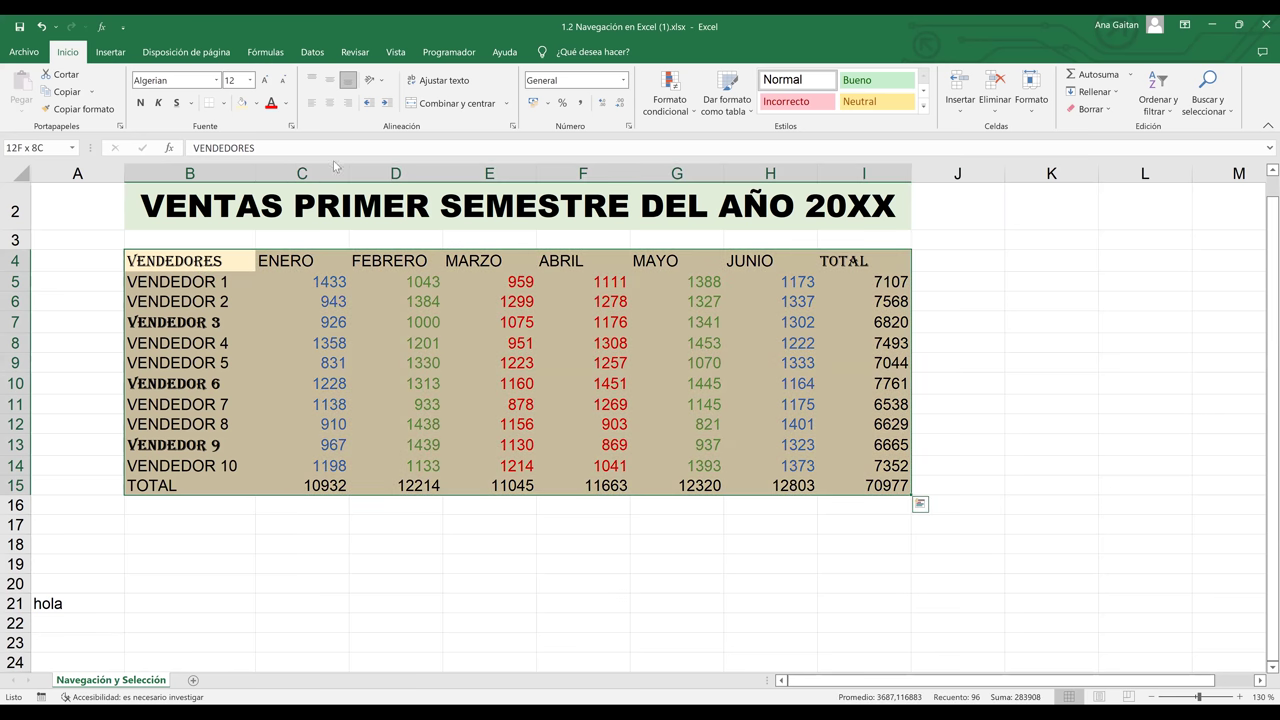
pyautogui.click(256, 103)
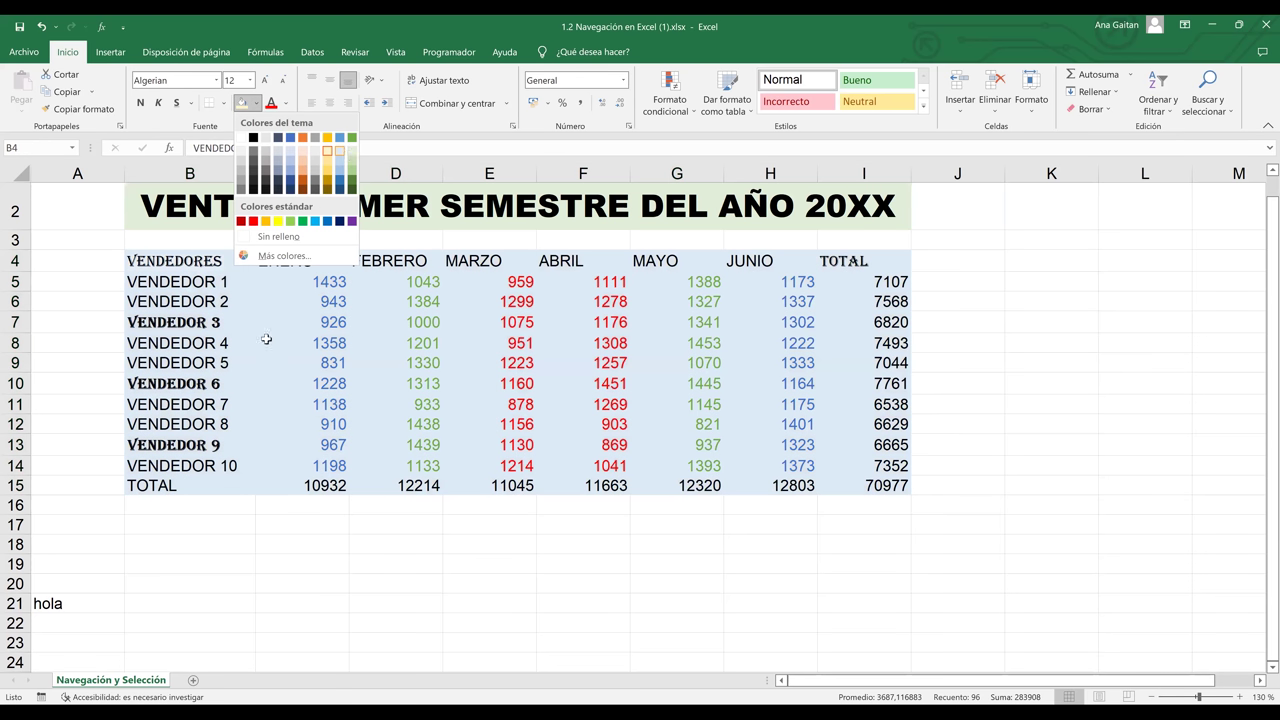
pyautogui.click(302, 383)
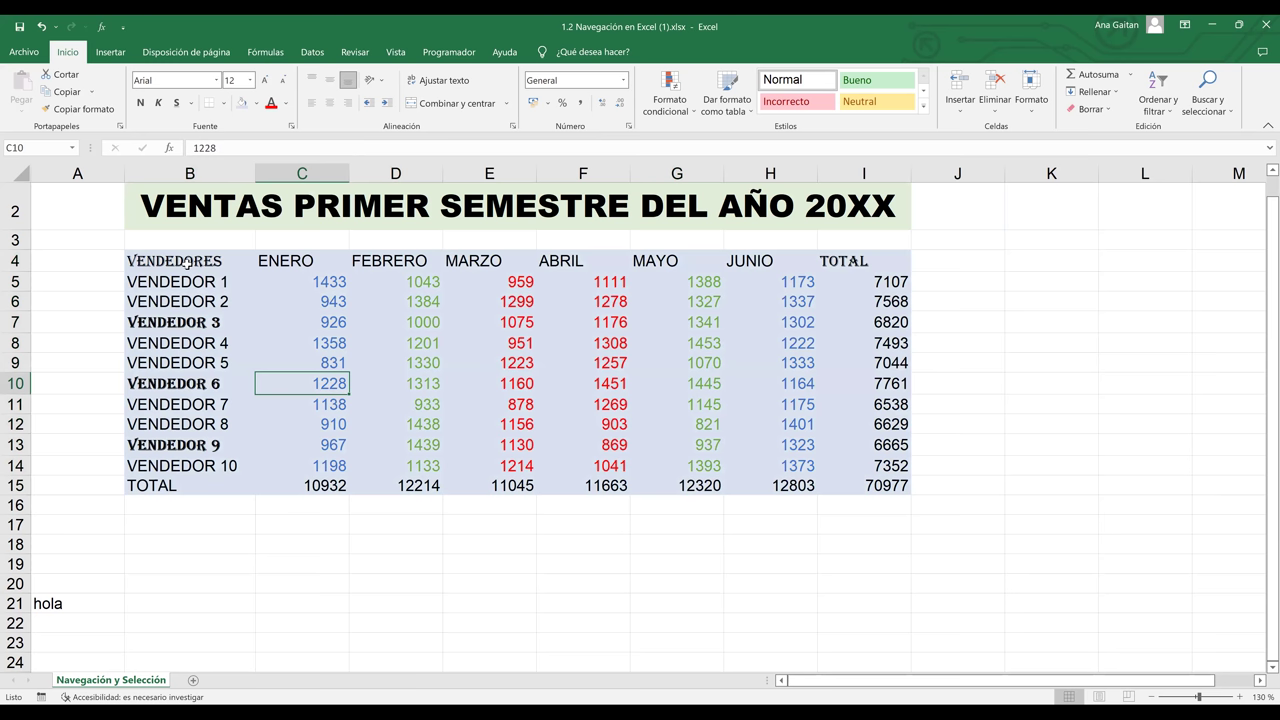
# Select the whole sales table B4:I15, reselect it as the current region, and deselect it by selecting cell B6.
pyautogui.moveTo(187, 262); pyautogui.dragTo(860, 481)
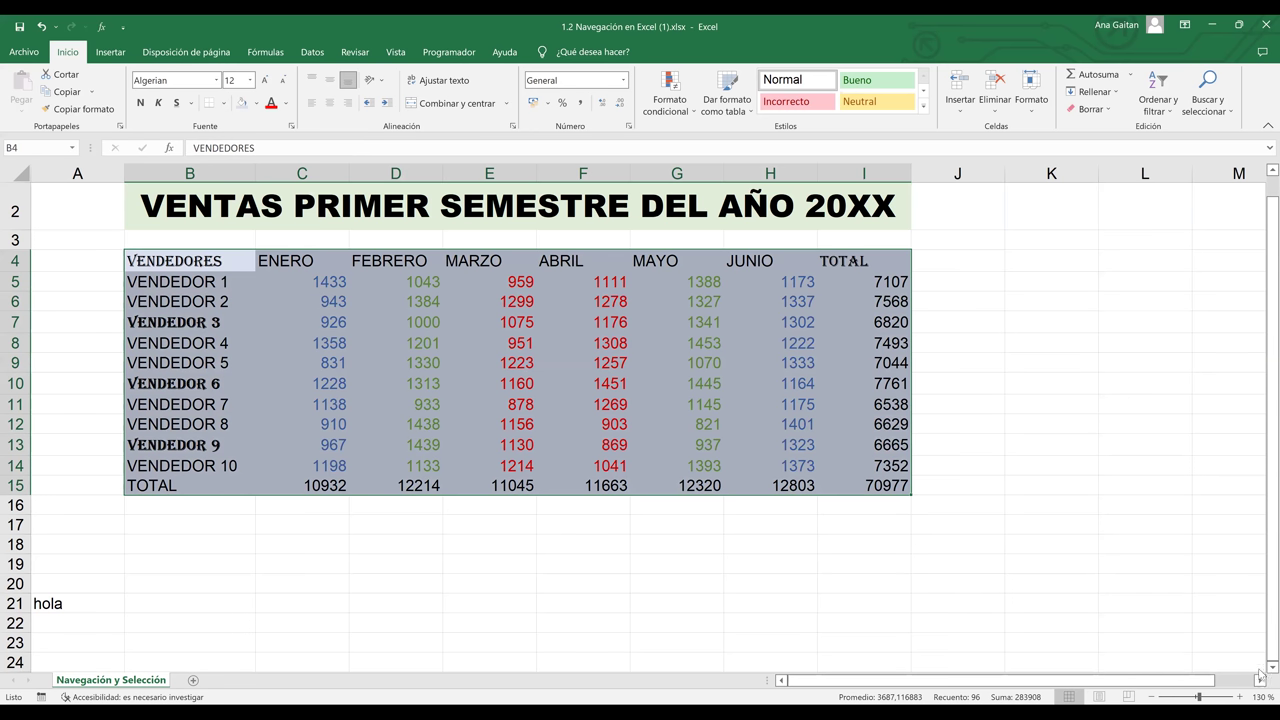
pyautogui.hscroll(2, 1260, 678)
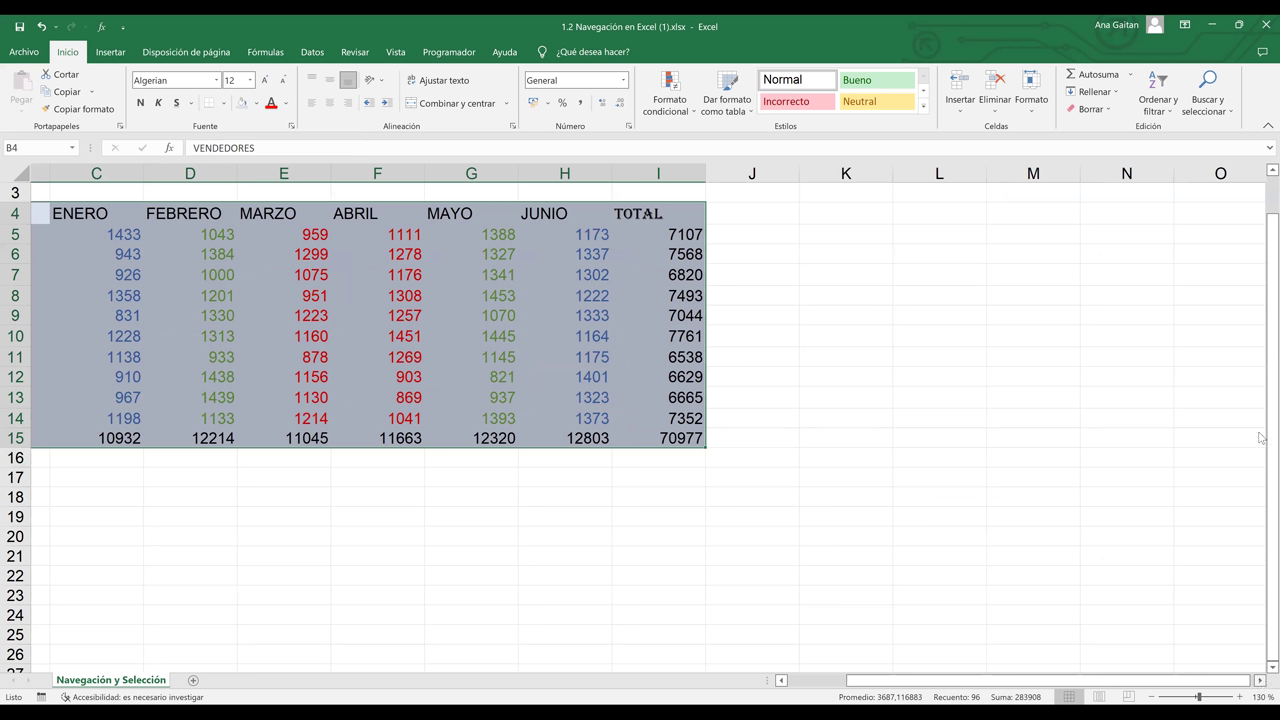
pyautogui.scroll(2, 1260, 420)
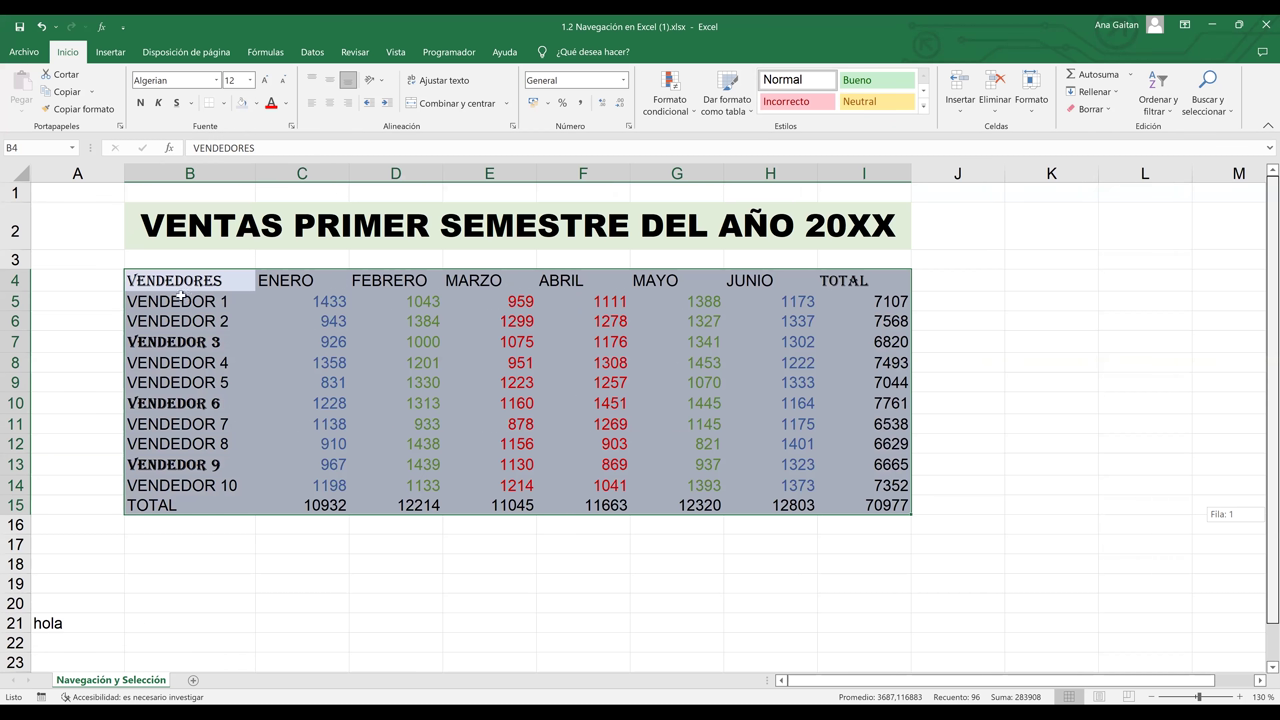
pyautogui.hotkey('ctrl', '*')
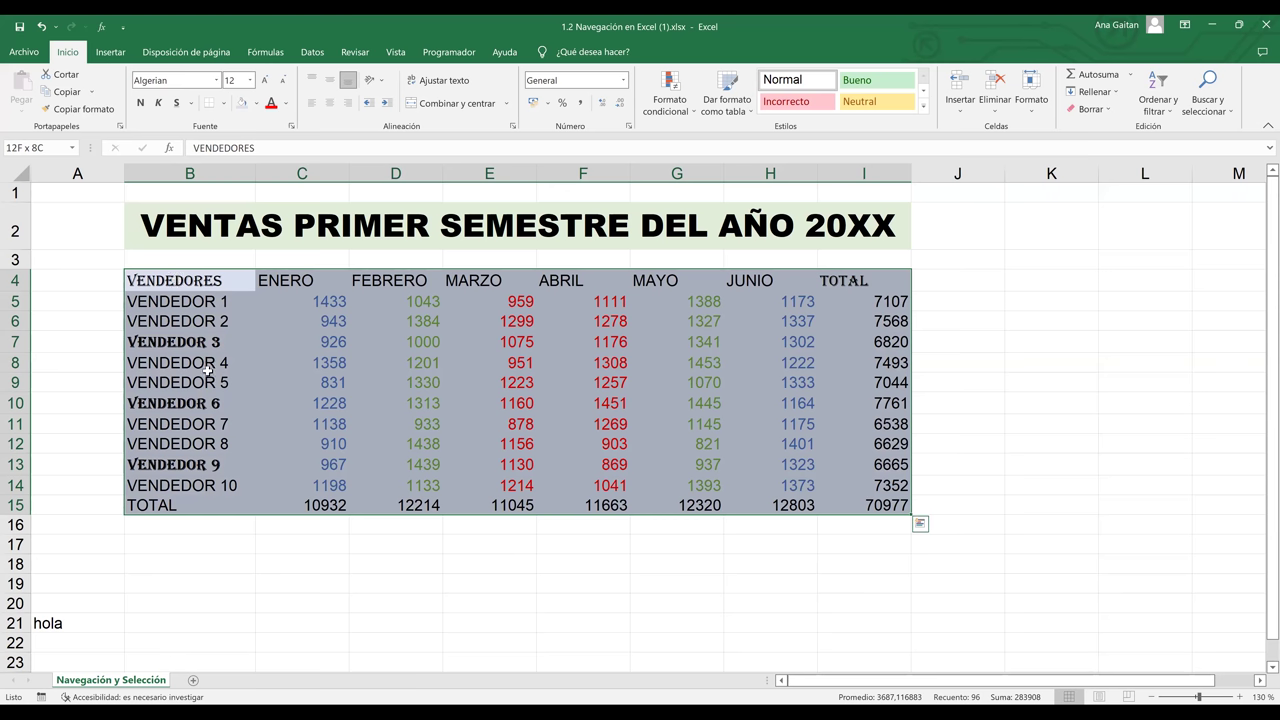
pyautogui.click(208, 318)
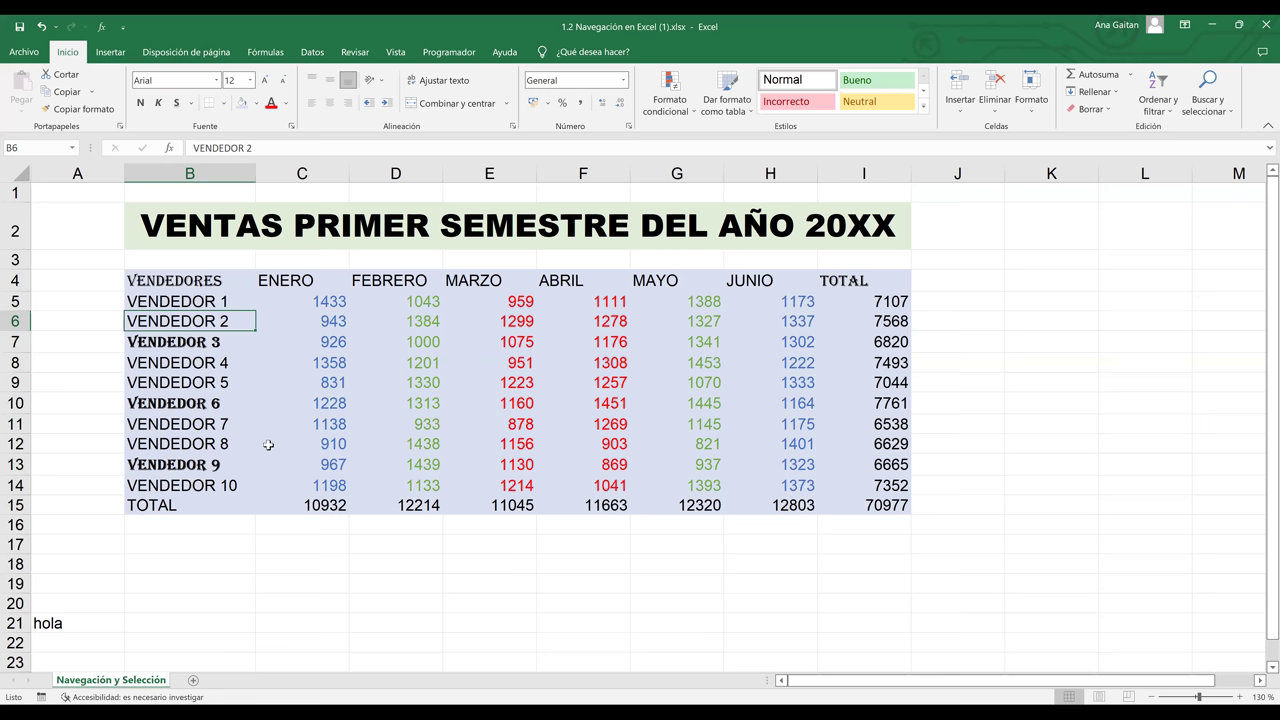
# Select cell C12, move one row down and jump to the row's last filled cell, I13.
pyautogui.click(268, 445)
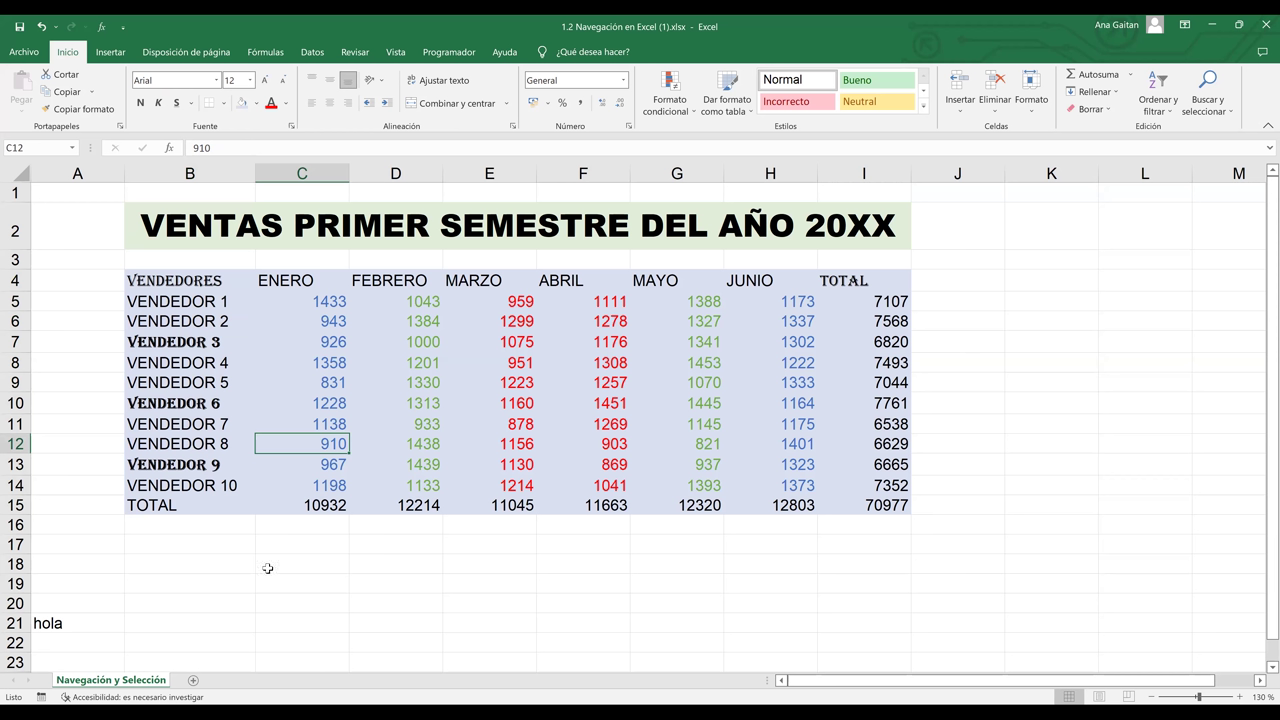
pyautogui.click(380, 161)
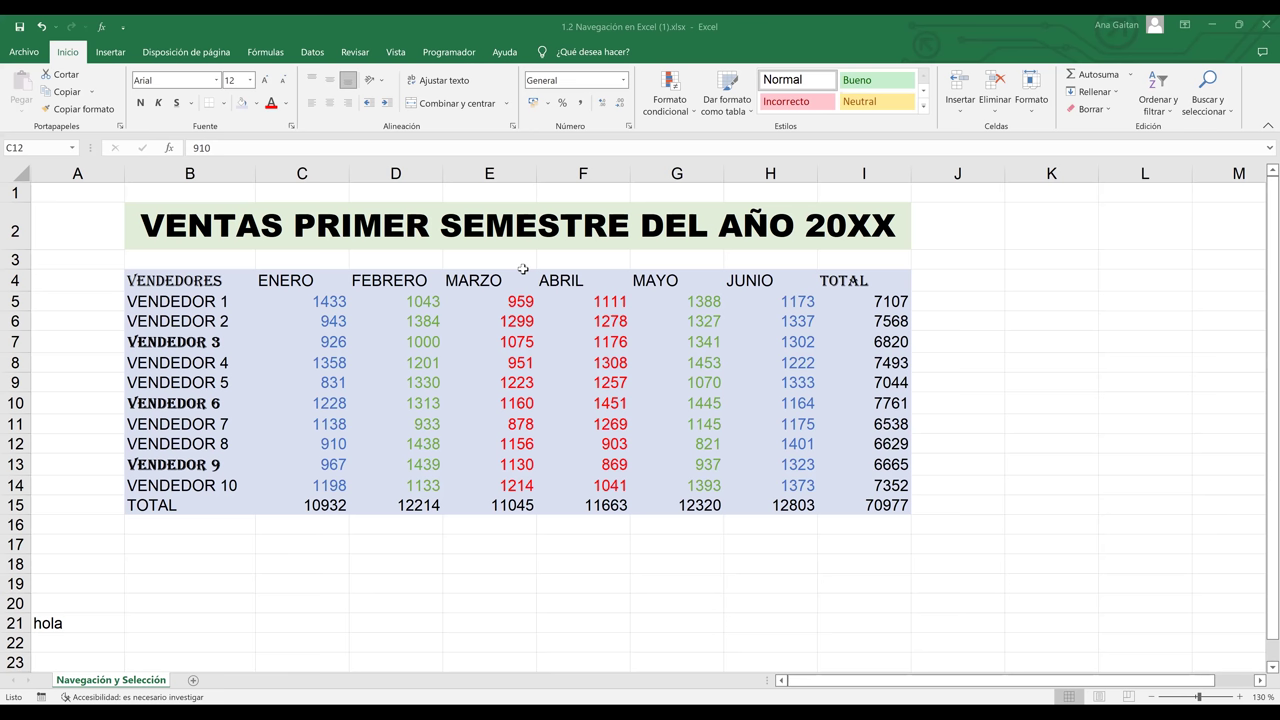
pyautogui.press('Down')
pyautogui.hotkey('ctrl', 'Right')
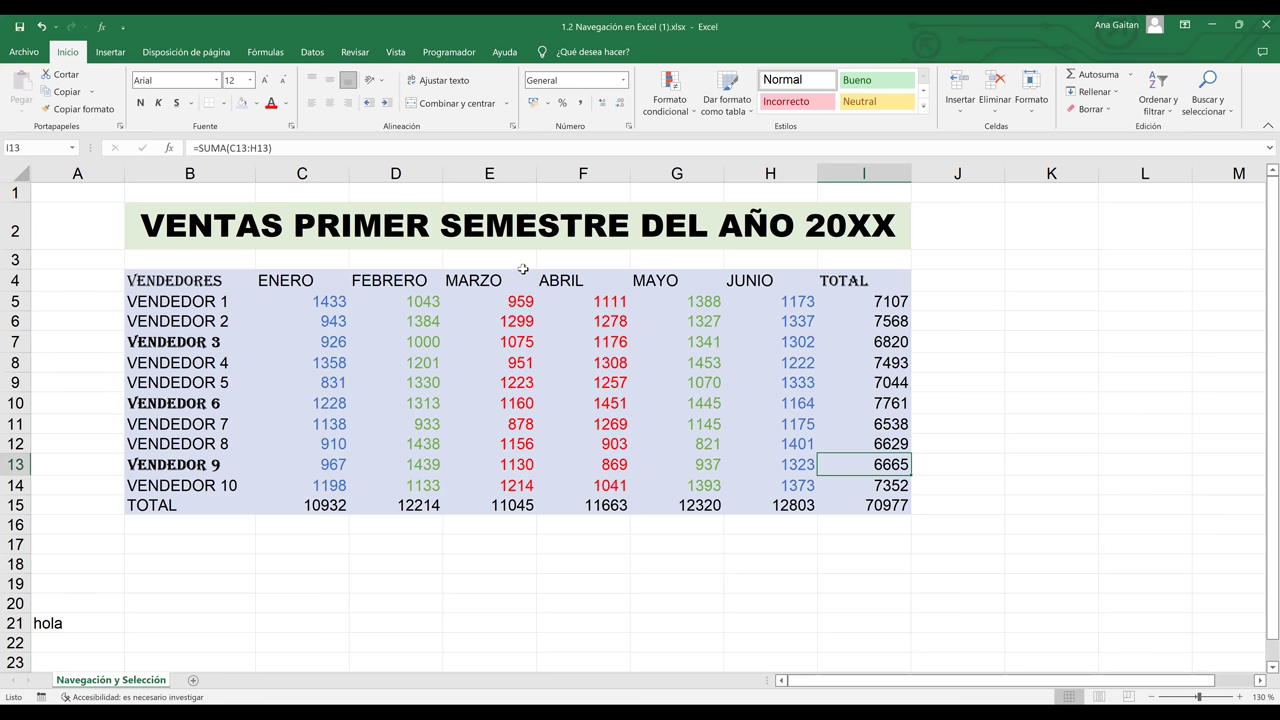